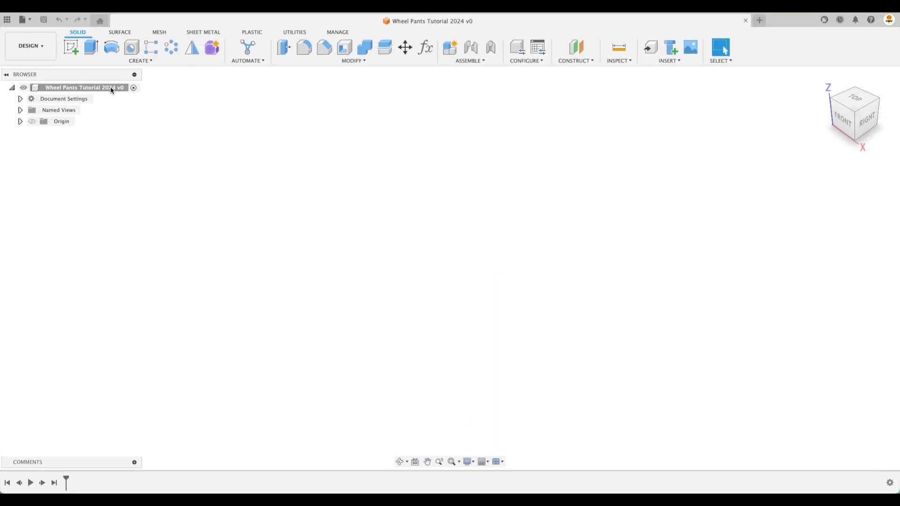
- Create an internal standard component named Wheel under the top-level assembly and make it active
right_click(111, 90)
left_click(123, 94)
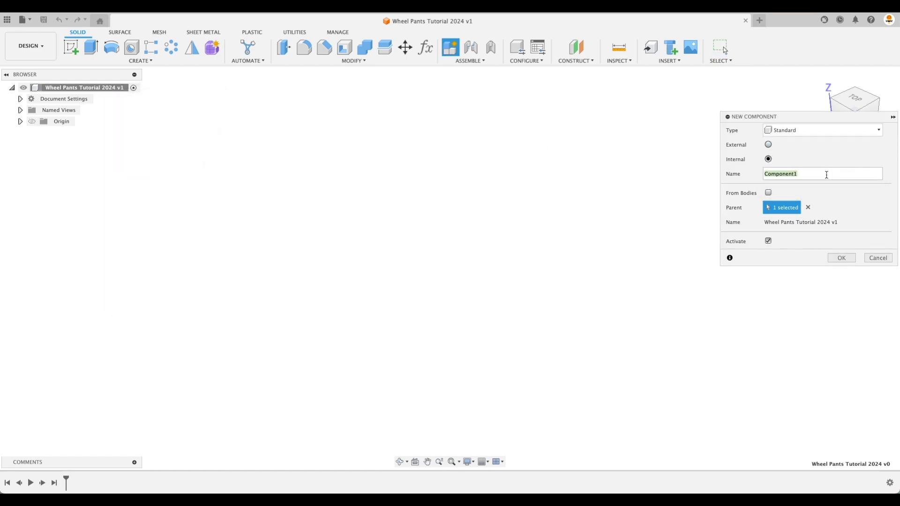
type("Wheel")
key("Return")
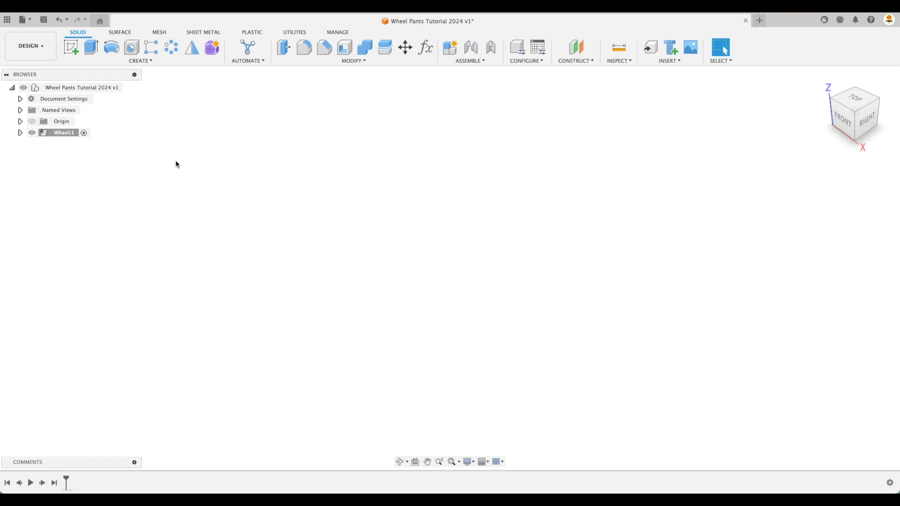
- Sketch a 3.00 in diameter circle centred on the origin on the front (XZ) plane and finish the sketch
left_click(70, 47)
left_click(476, 259)
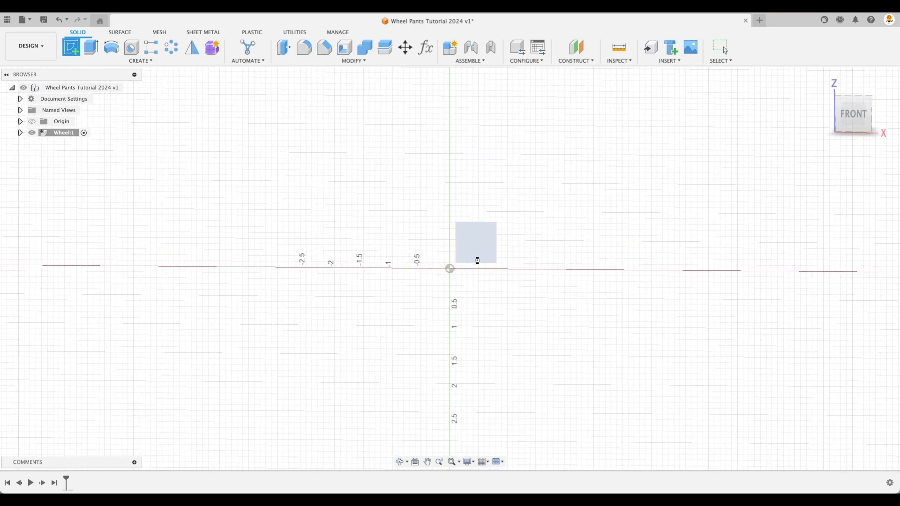
left_click(111, 47)
left_click(455, 269)
key("Return")
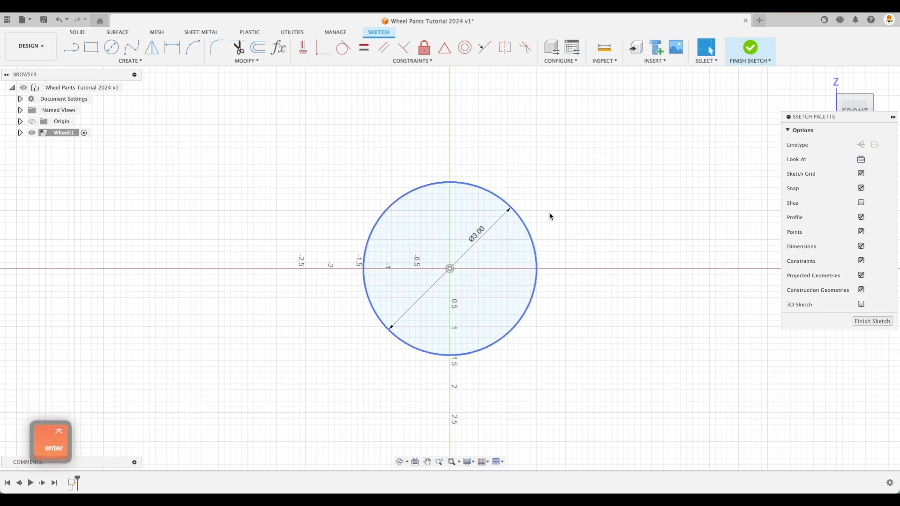
left_click(872, 321)
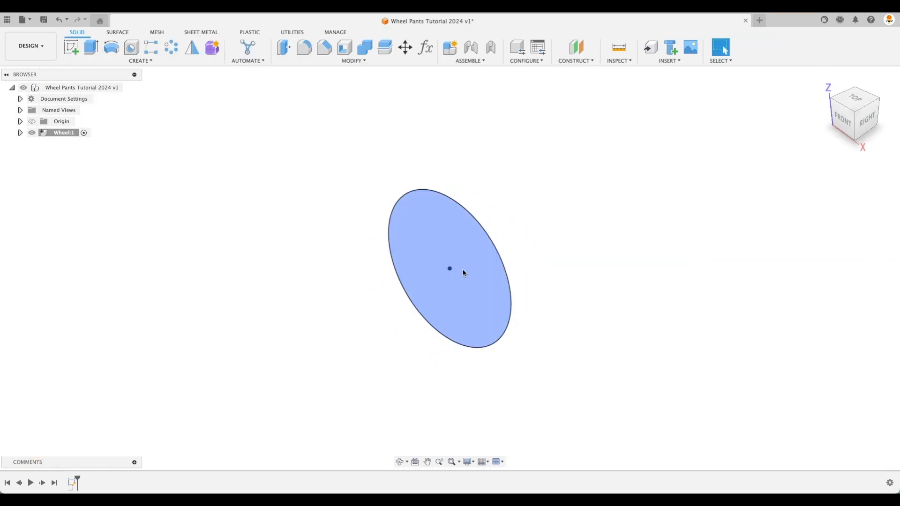
- Extrude the circle symmetrically as a new body, using whole-length measurement and a distance of 1 in
left_click(91, 46)
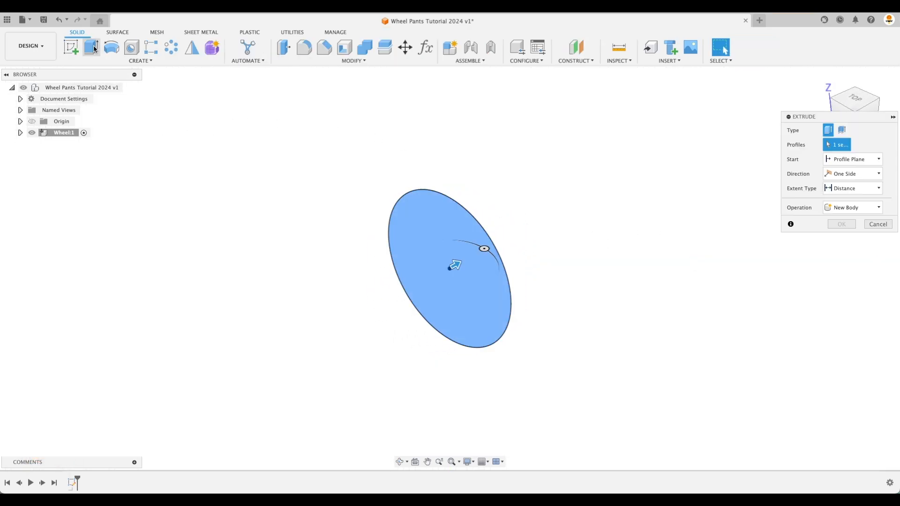
left_click(849, 175)
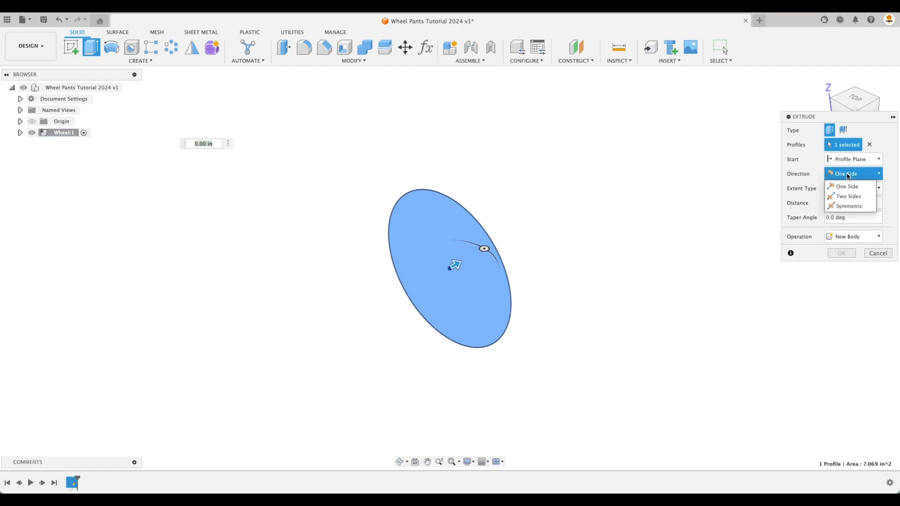
left_click(850, 206)
left_click_drag(455, 265, 481, 251)
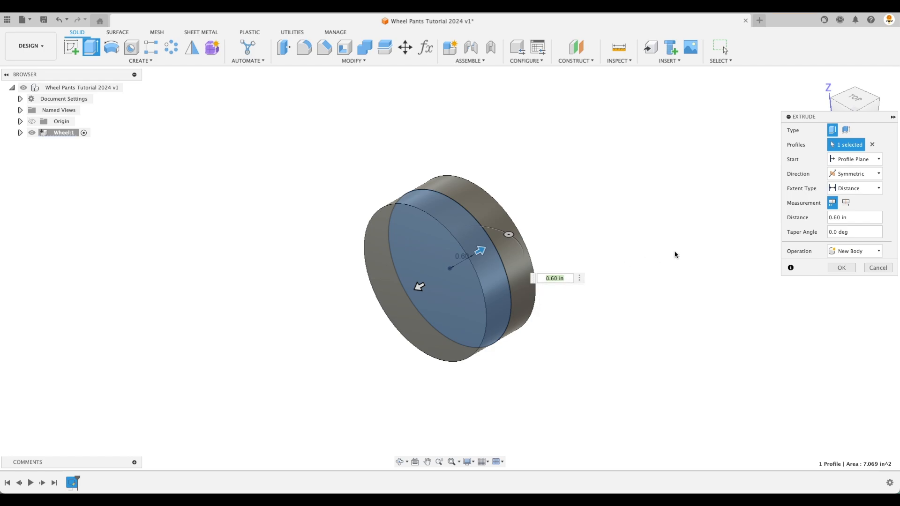
left_click(845, 203)
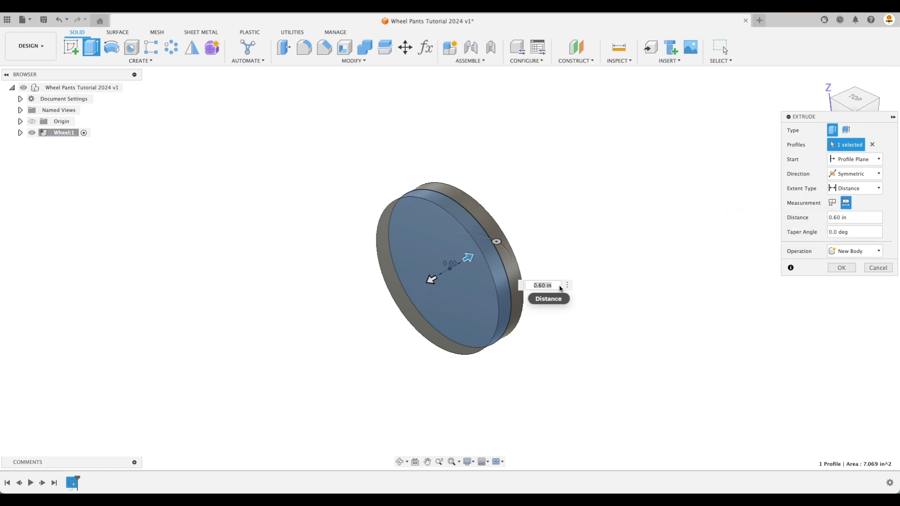
left_click(556, 284)
key("BackSpace")
key("BackSpace")
key("BackSpace")
key("BackSpace")
key("BackSpace")
key("BackSpace")
key("BackSpace")
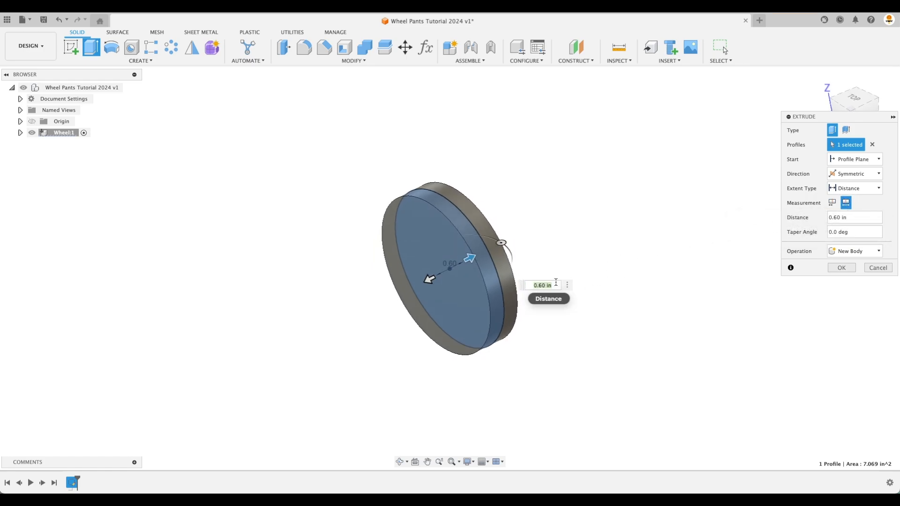
type("1")
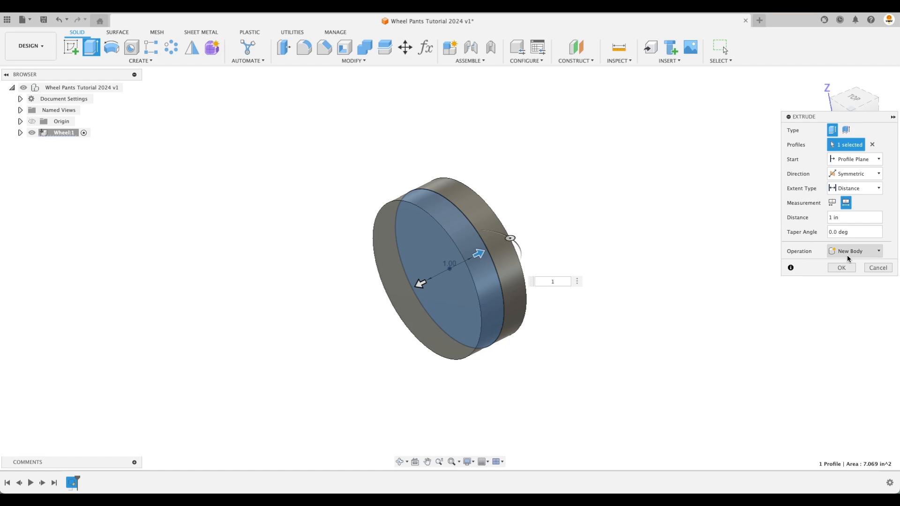
left_click(843, 269)
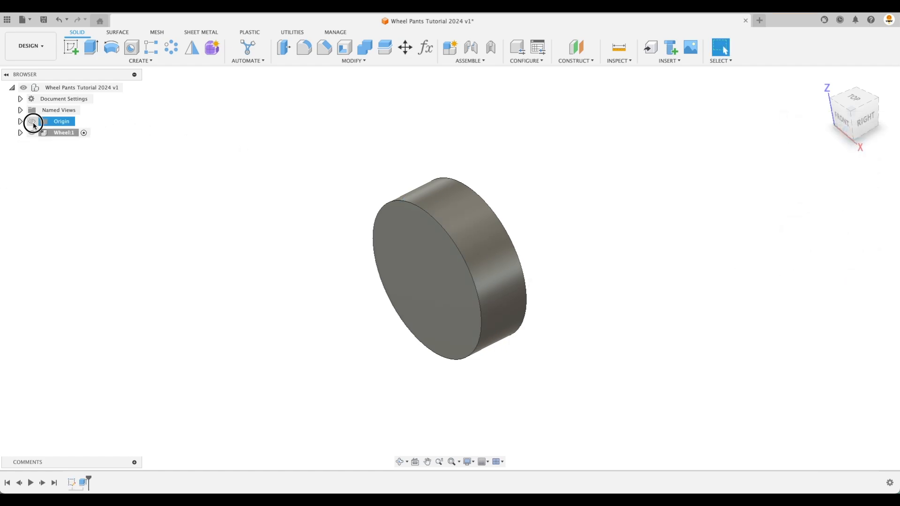
- Show the Wheel component's origin, examine its position within the wheel from several sides, and hide it again
middle_click_drag(297, 277, 27, 155, "shift")
left_click(20, 132)
left_click(43, 143)
left_click(40, 144)
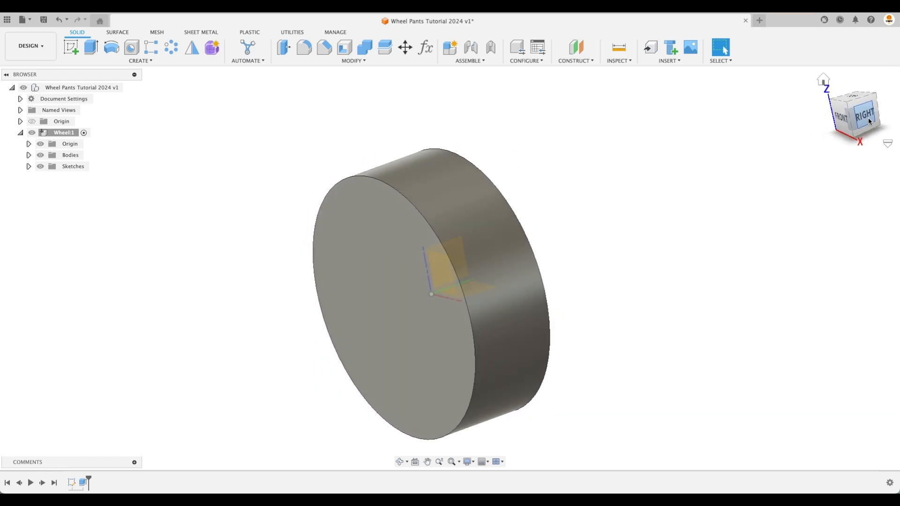
left_click(865, 120)
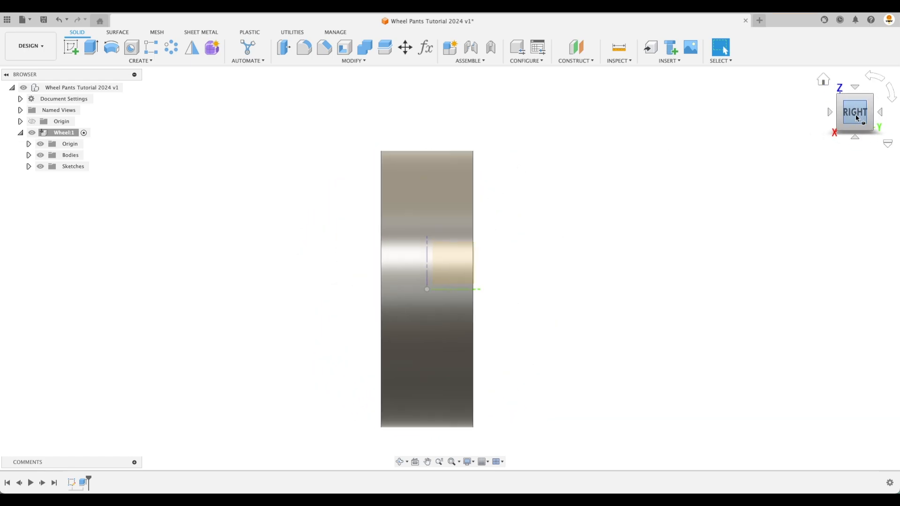
left_click_drag(855, 117, 856, 103)
left_click(869, 125)
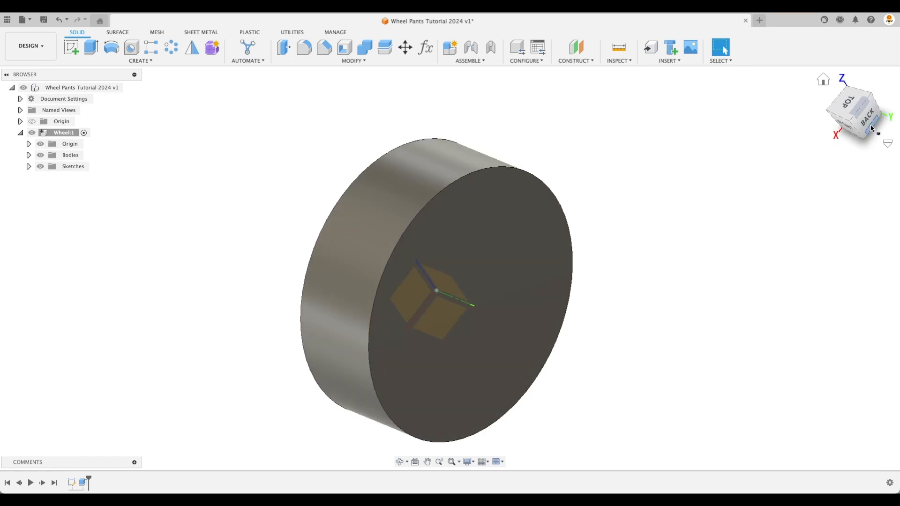
left_click(865, 121)
middle_click_drag(693, 244, 640, 310, "shift")
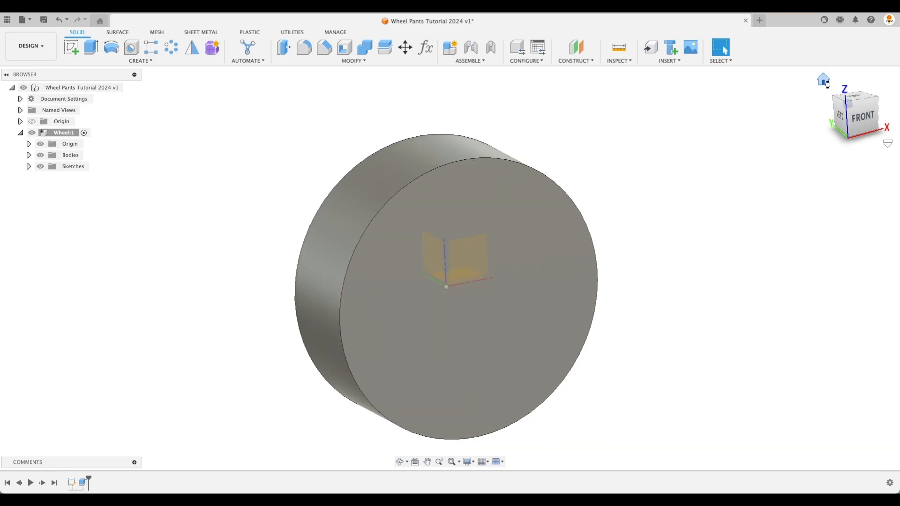
left_click(827, 85)
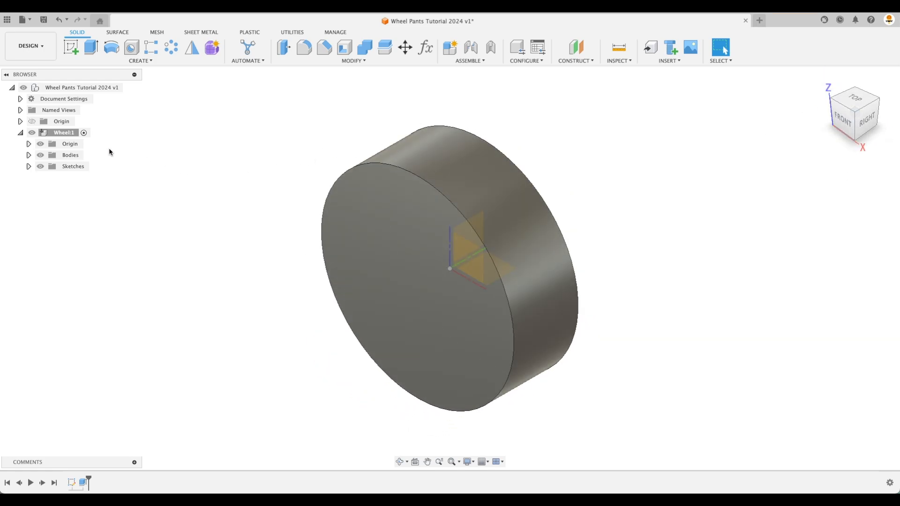
left_click(41, 144)
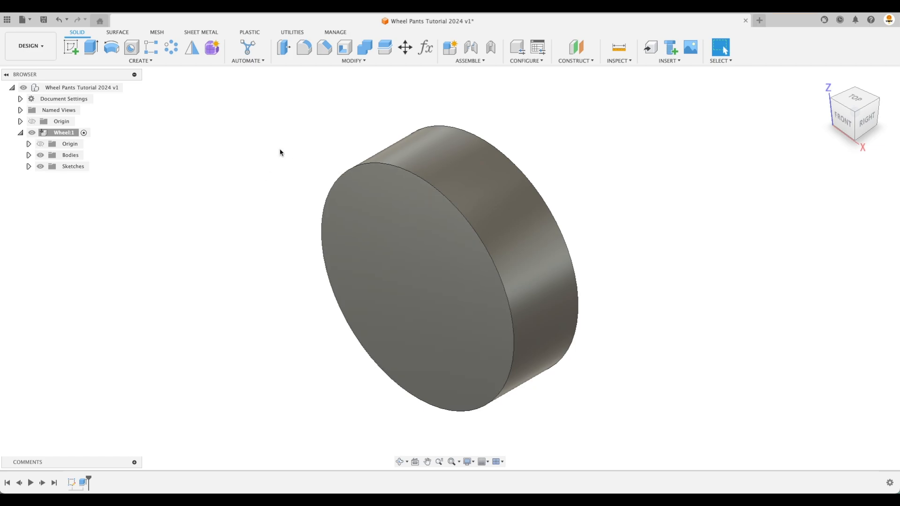
- Fillet both outer circular edges of the wheel with a constant 0.25 in radius
left_click(304, 47)
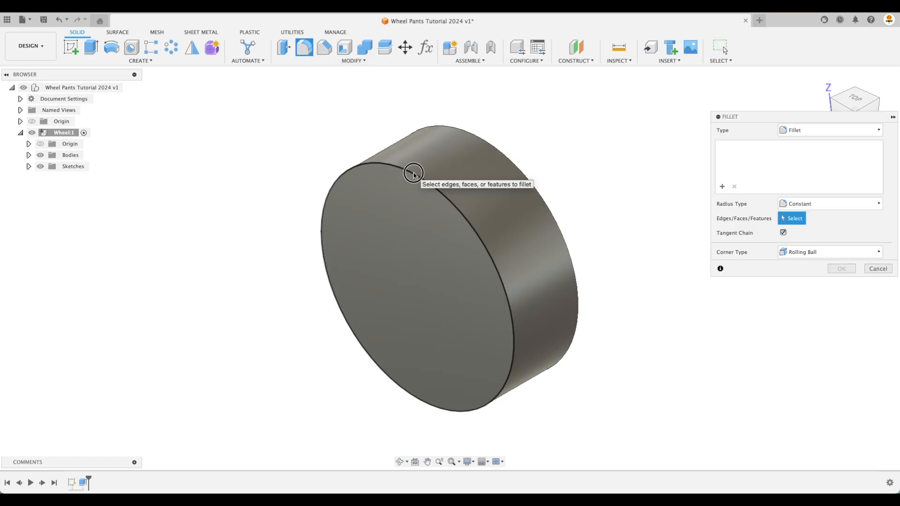
left_click(413, 174)
left_click_drag(474, 125, 469, 134)
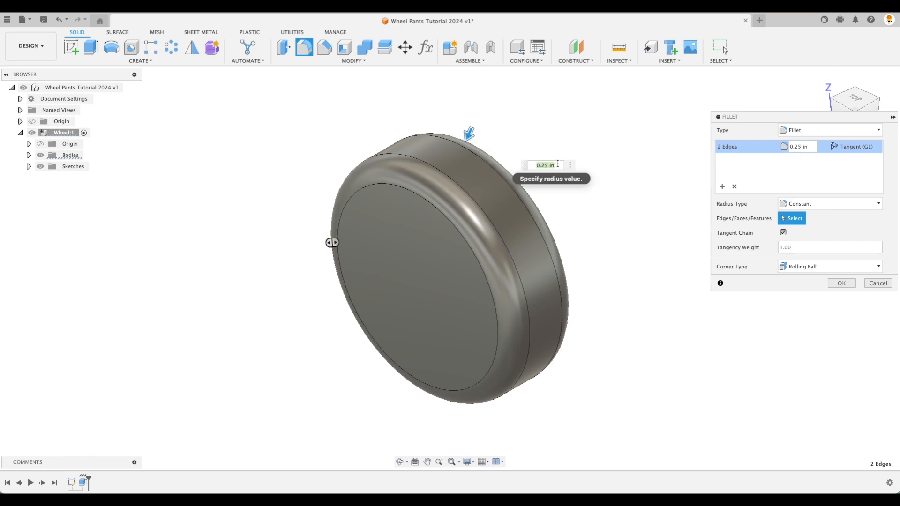
key("Return")
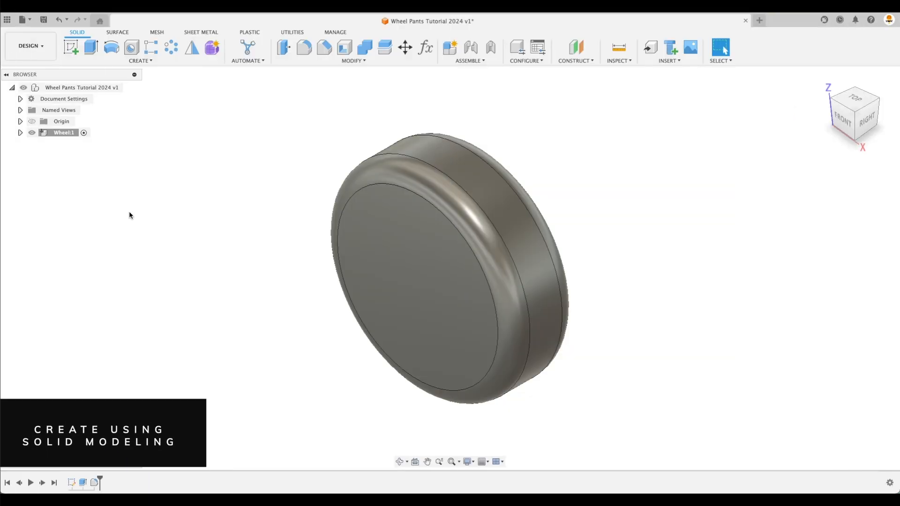
- Create an internal component named Wheel Pants Solid Model under the top-level assembly and make it active
right_click(88, 88)
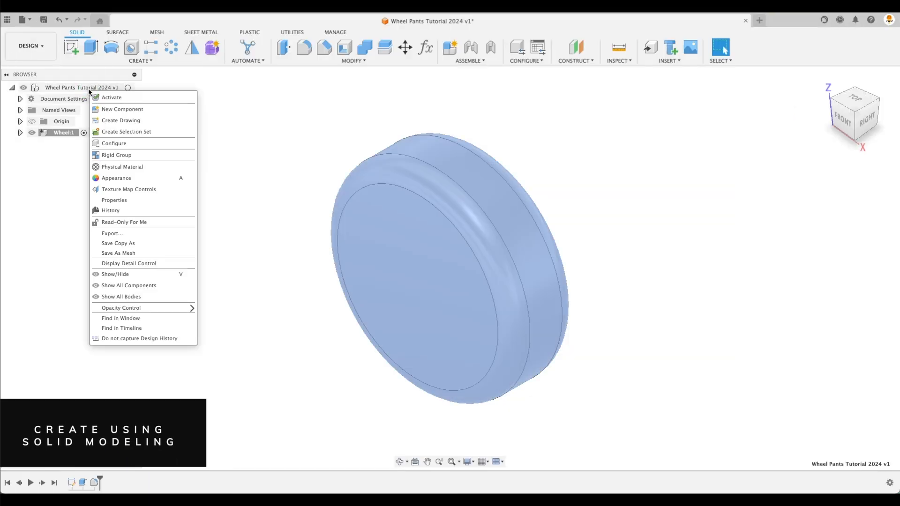
left_click(106, 113)
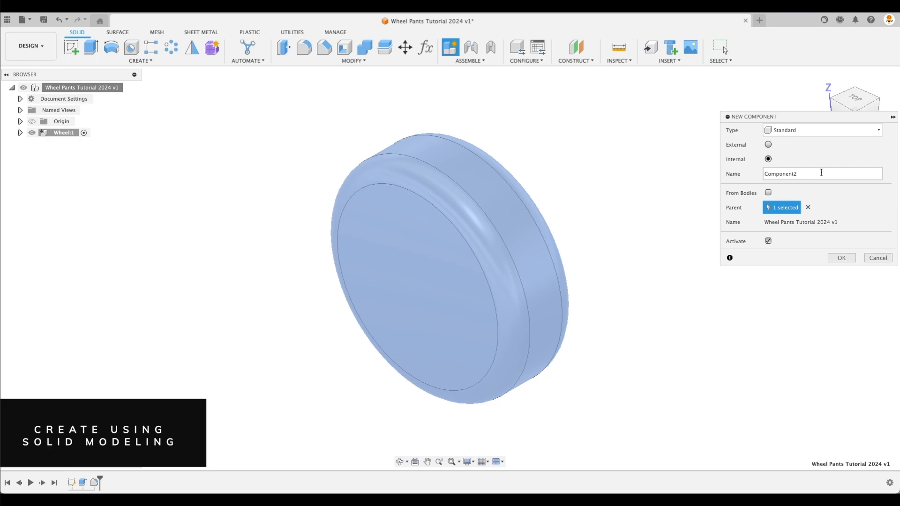
type("Whe")
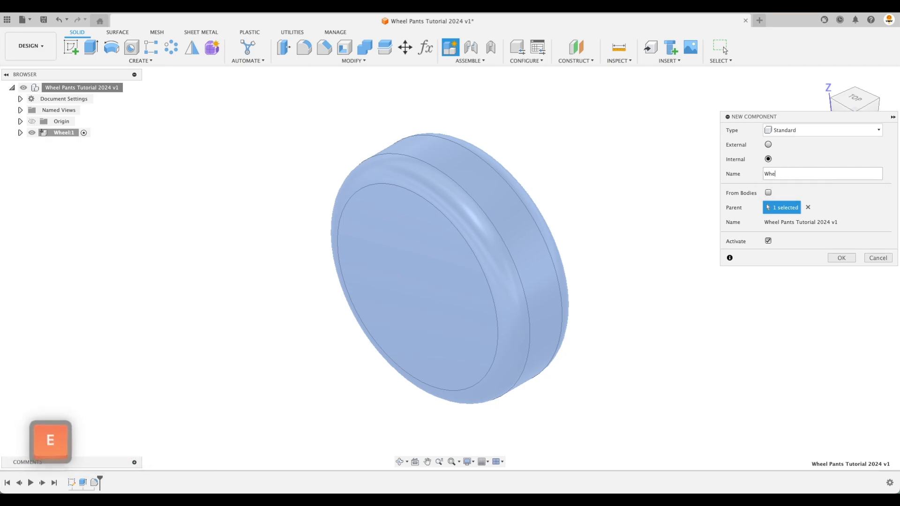
type("el Pants S")
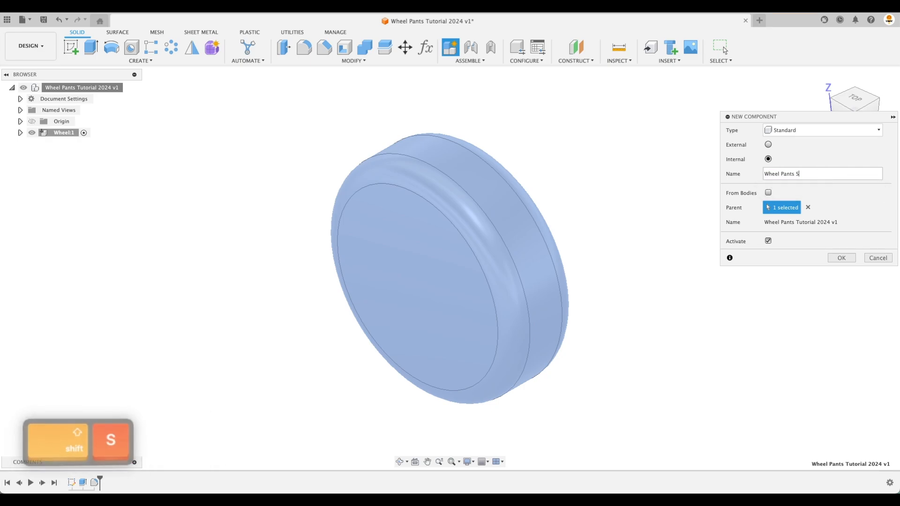
type("olid Mol")
key("BackSpace")
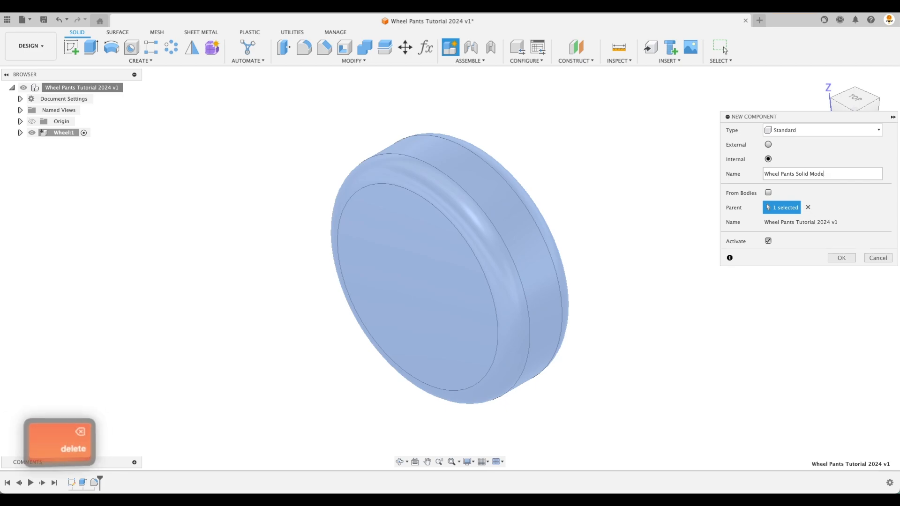
key("BackSpace")
key("BackSpace")
type("Model")
key("Return")
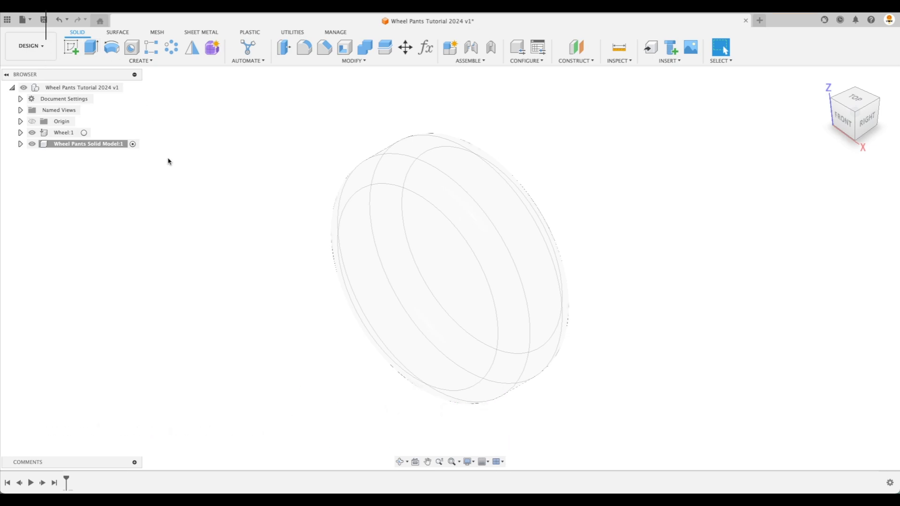
- From the front, activate the Wheel component to review its timeline features, and reactivate Wheel Pants Solid Model
left_click(843, 123)
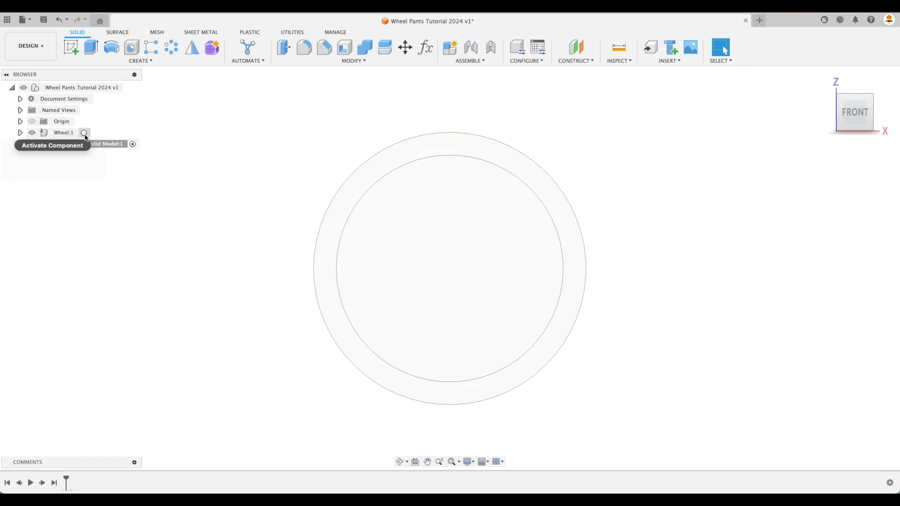
left_click(84, 133)
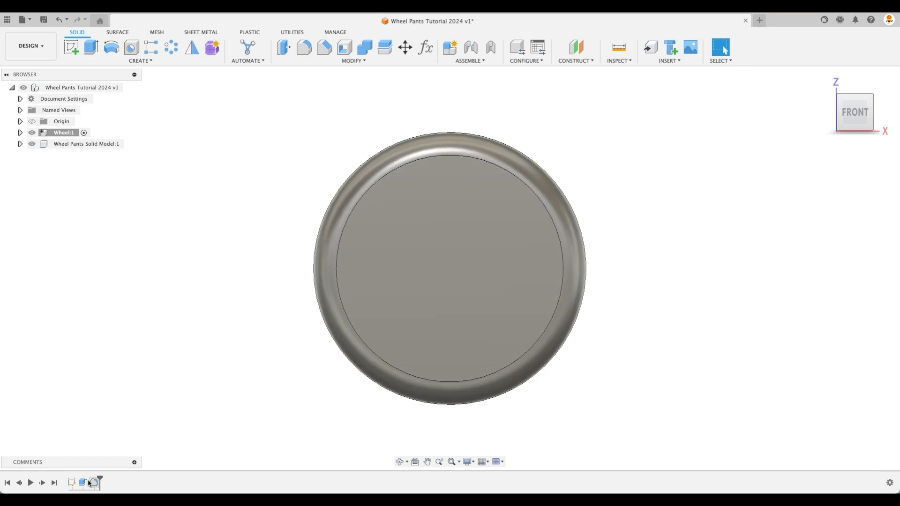
left_click(72, 487)
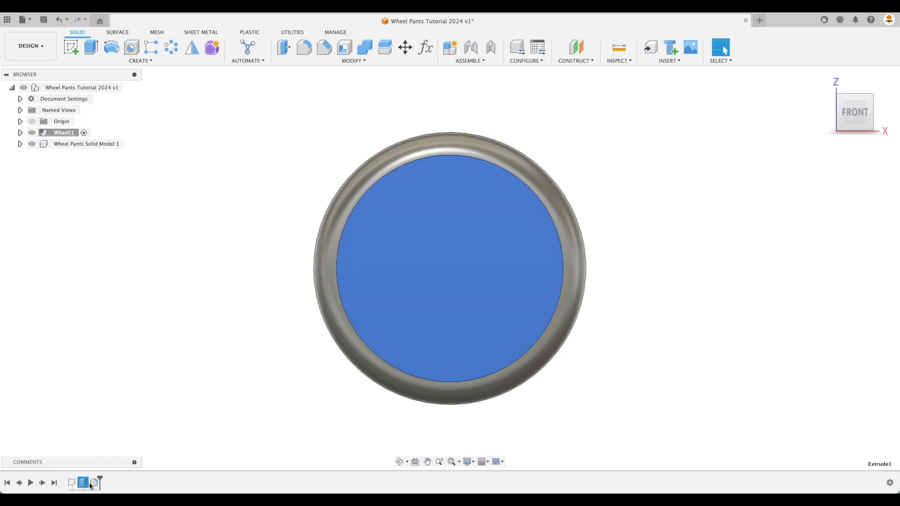
left_click(94, 483)
key("Escape")
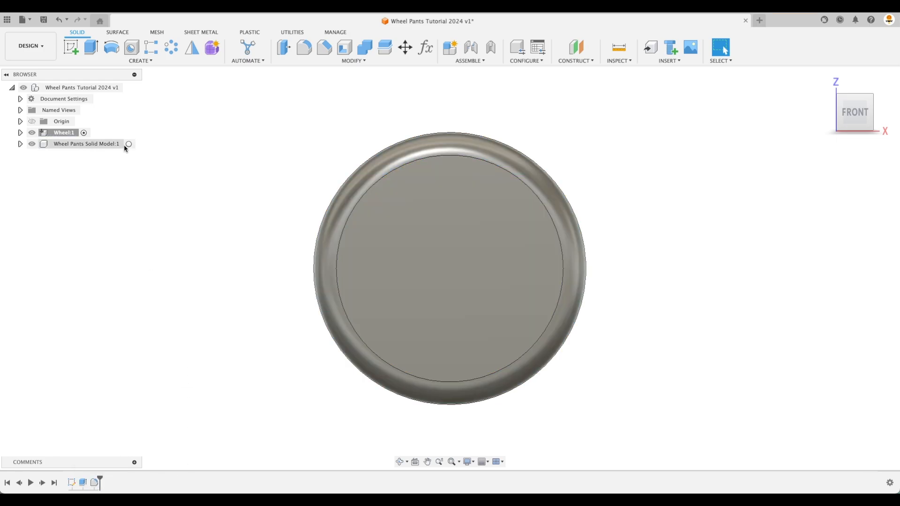
left_click(129, 144)
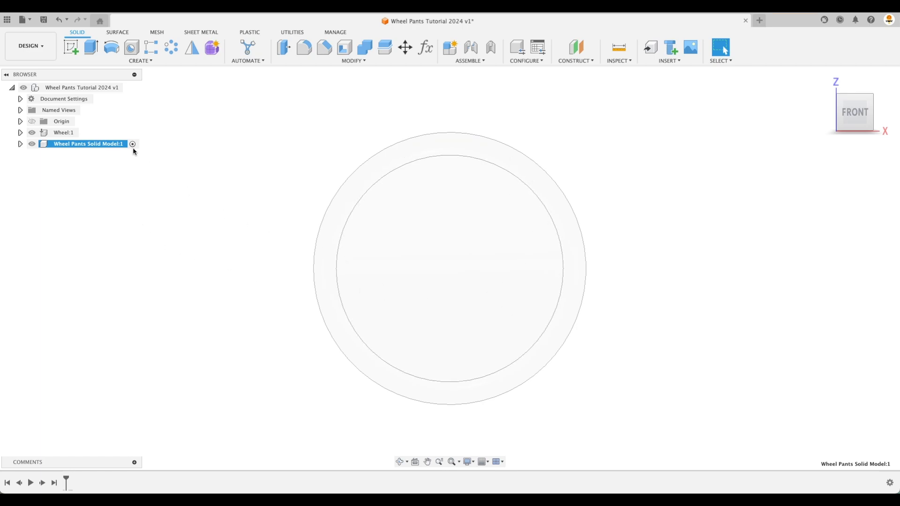
- Create a sketch on the wheel's flat front face within Wheel Pants Solid Model and finish it without drawing anything
left_click(73, 47)
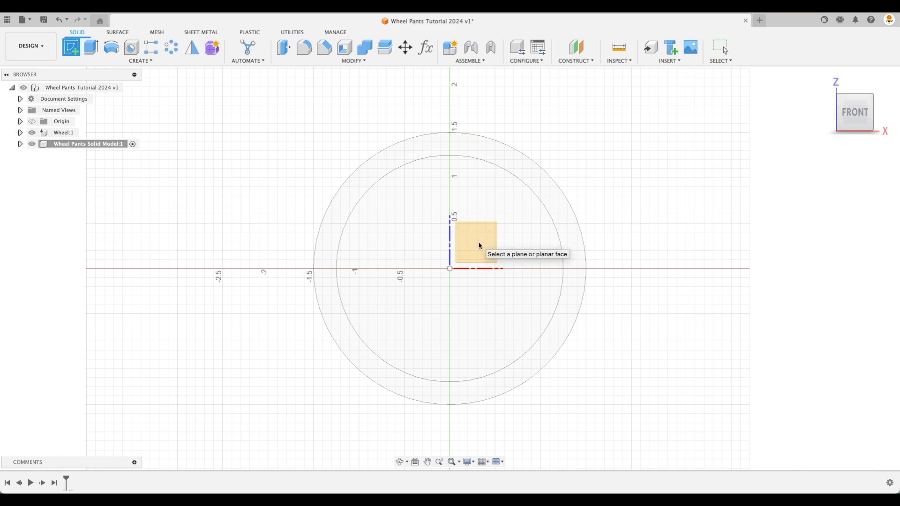
left_click(498, 212)
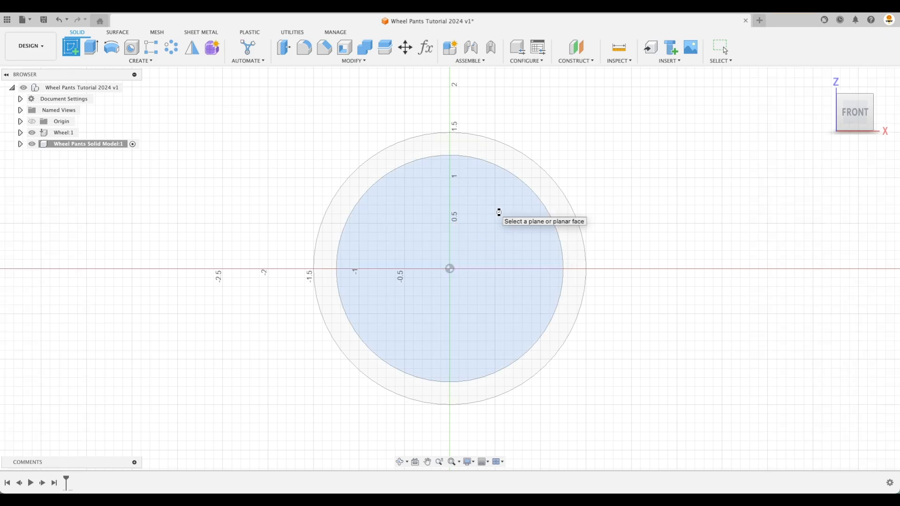
left_click(872, 322)
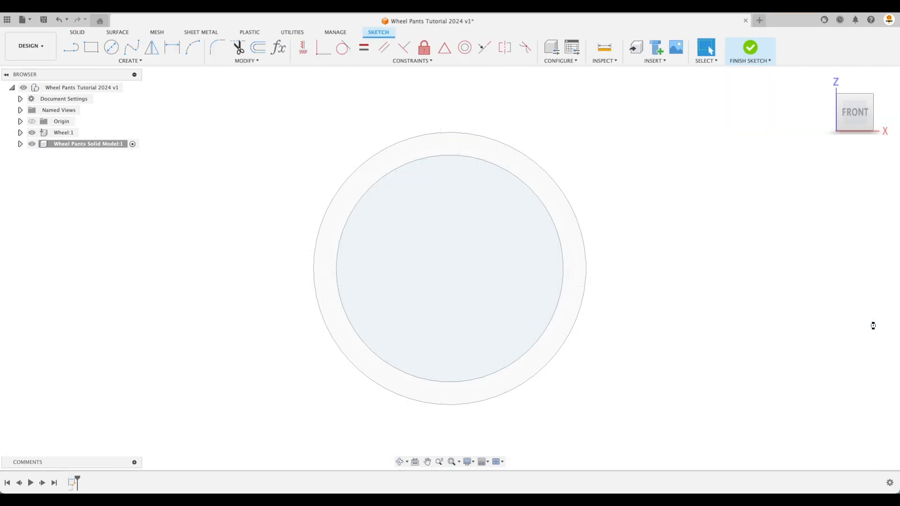
- Reopen the empty sketch on the wheel's front face to inspect its plane, and delete that sketch from Wheel Pants Solid Model
double_click(73, 484)
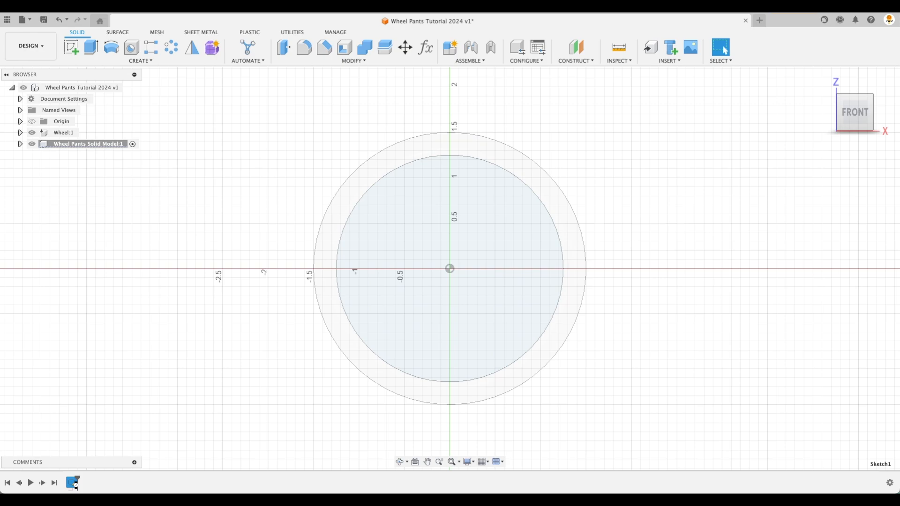
mouse_move(857, 107)
left_mouse_down()
mouse_move(718, 184)
mouse_move(703, 209)
mouse_move(593, 231)
mouse_move(500, 223)
left_mouse_up()
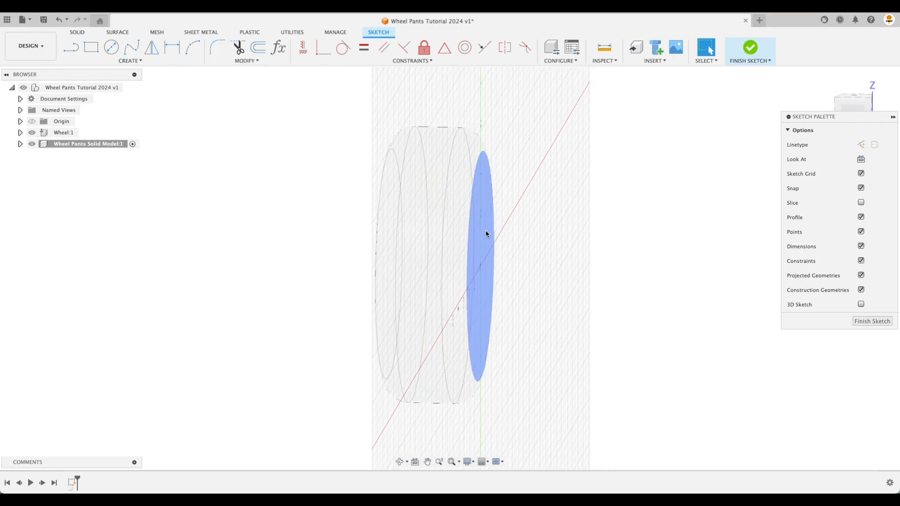
mouse_move(488, 238)
middle_mouse_down("shift")
mouse_move(476, 261)
mouse_move(539, 180)
middle_mouse_up("shift")
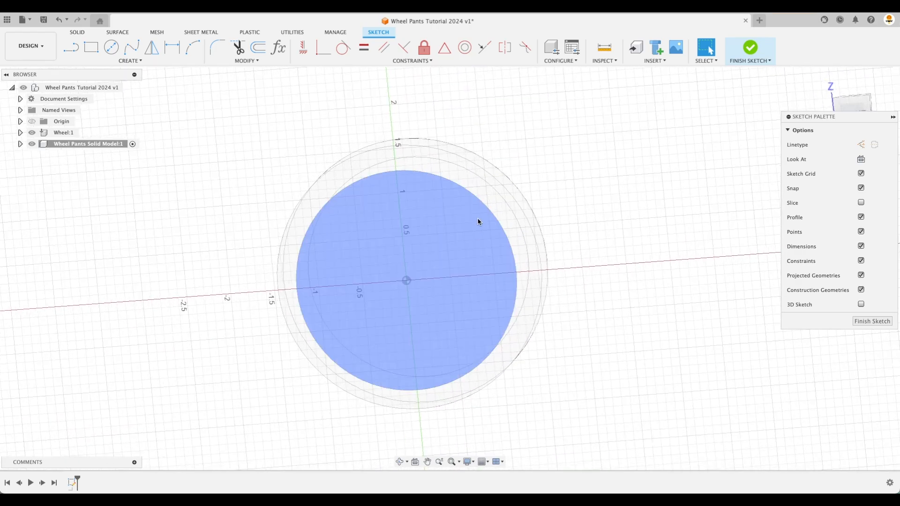
middle_click_drag(459, 237, 465, 243, "shift")
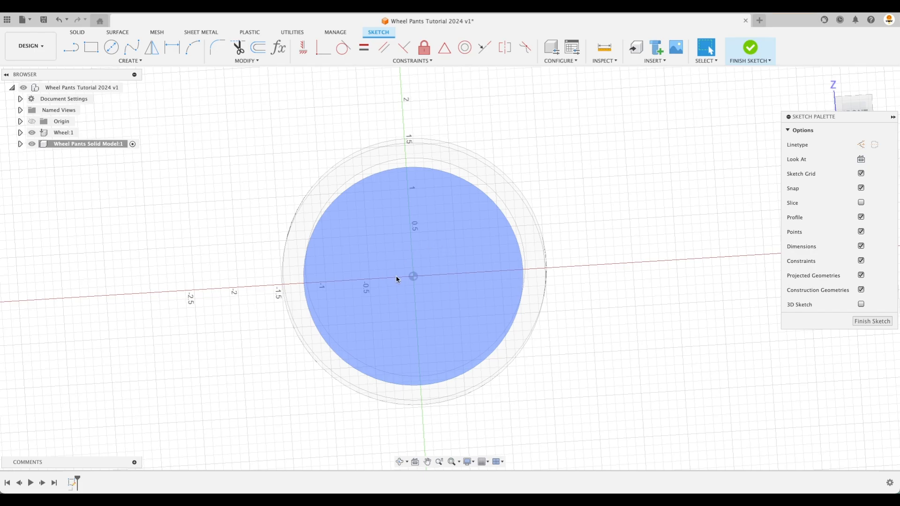
left_click(872, 321)
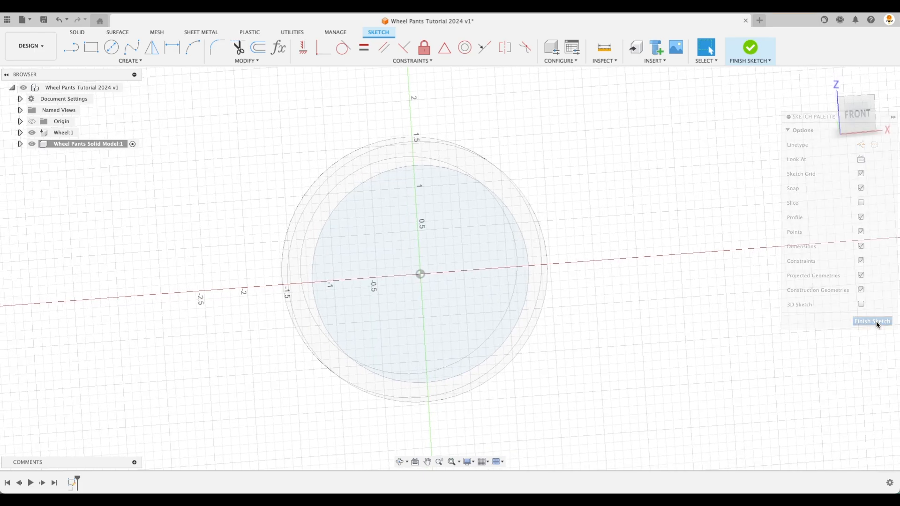
left_click(71, 483)
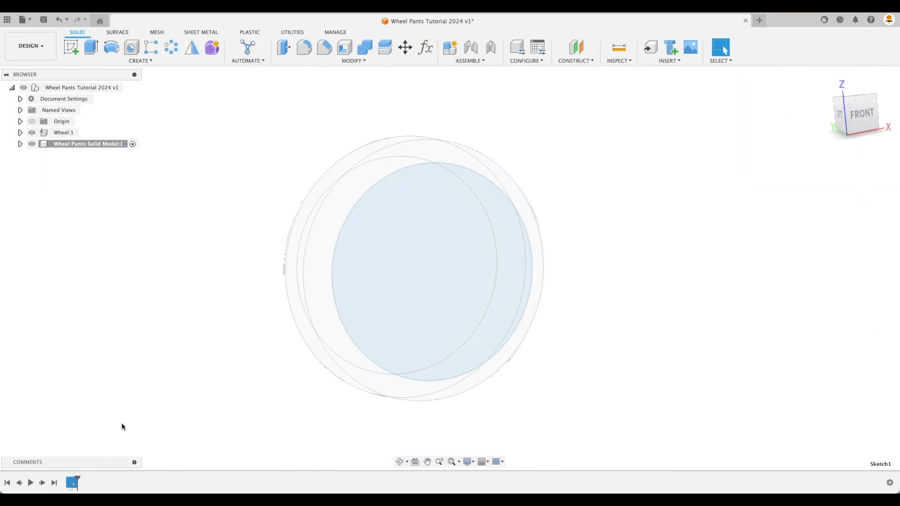
key("Delete")
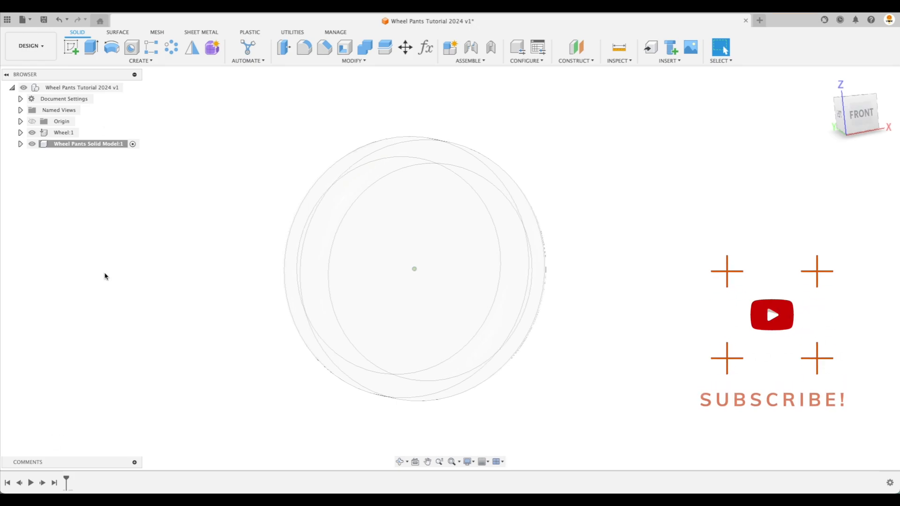
- From the front view, create a sketch on the XZ origin plane through the middle of the wheel
left_click(855, 119)
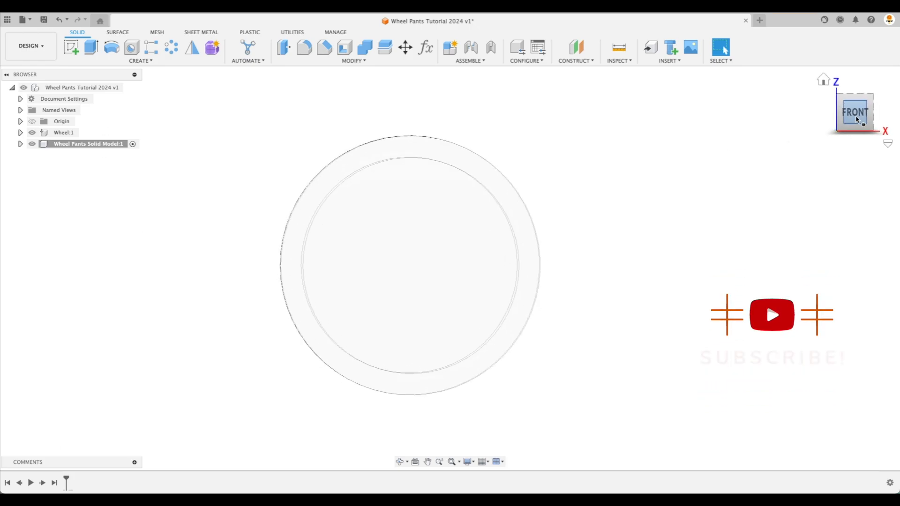
left_click(71, 47)
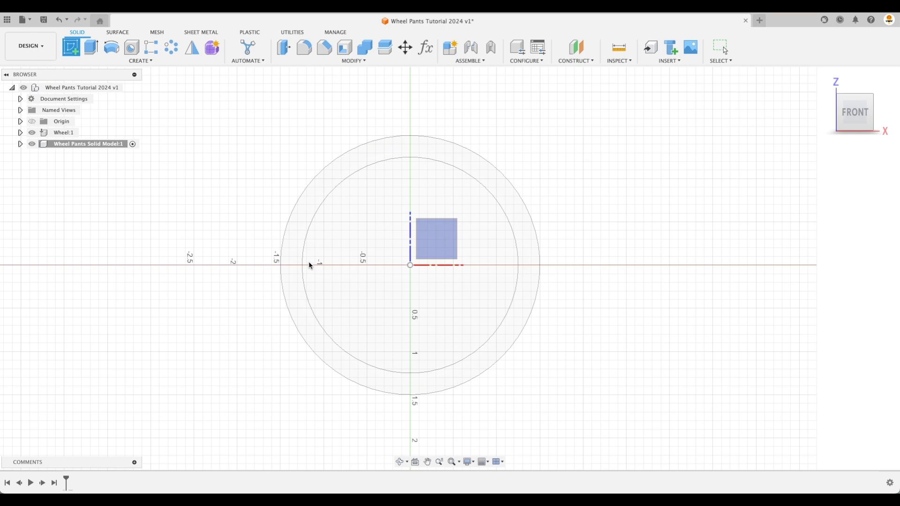
left_click(437, 240)
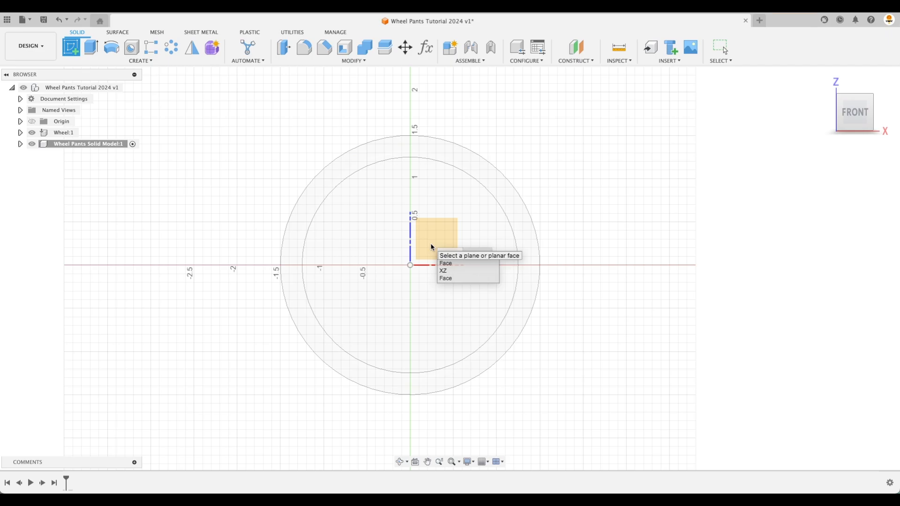
left_click(451, 271)
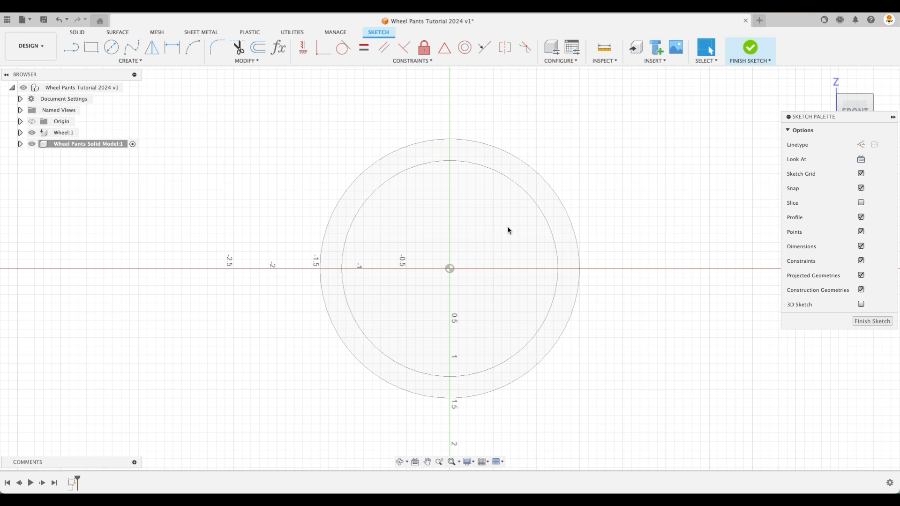
scroll(679, 243, "down", 2)
middle_click_drag(723, 227, 580, 249)
left_click(130, 61)
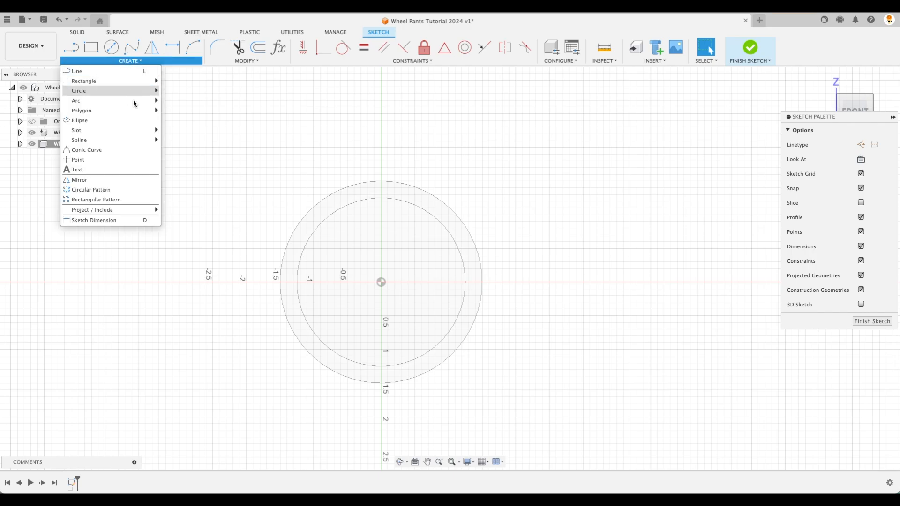
mouse_move(134, 141)
left_click(199, 139)
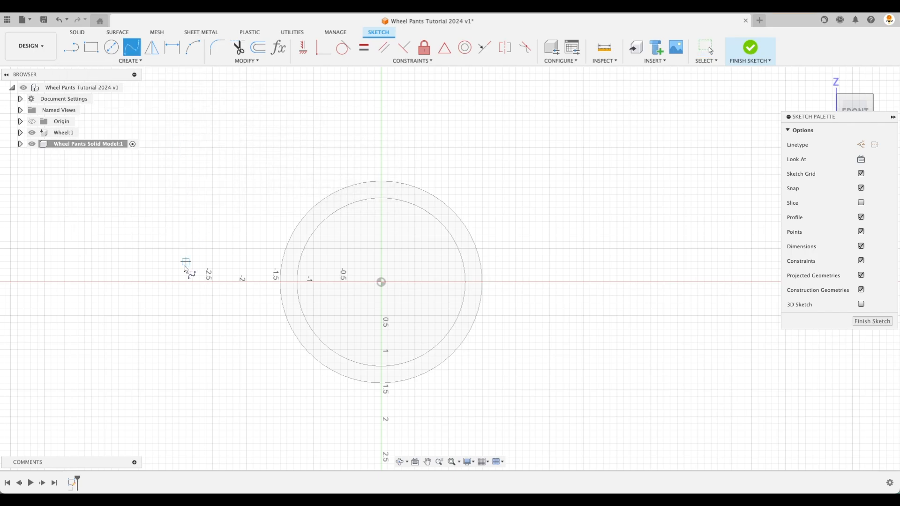
left_click(159, 282)
left_click(185, 234)
left_click(212, 201)
left_click(253, 174)
left_click(307, 153)
left_click(347, 140)
left_click(374, 141)
left_click(428, 147)
left_click(516, 154)
left_click(556, 174)
left_click(610, 194)
left_click(644, 214)
left_click(684, 248)
left_click(714, 272)
left_click(731, 282)
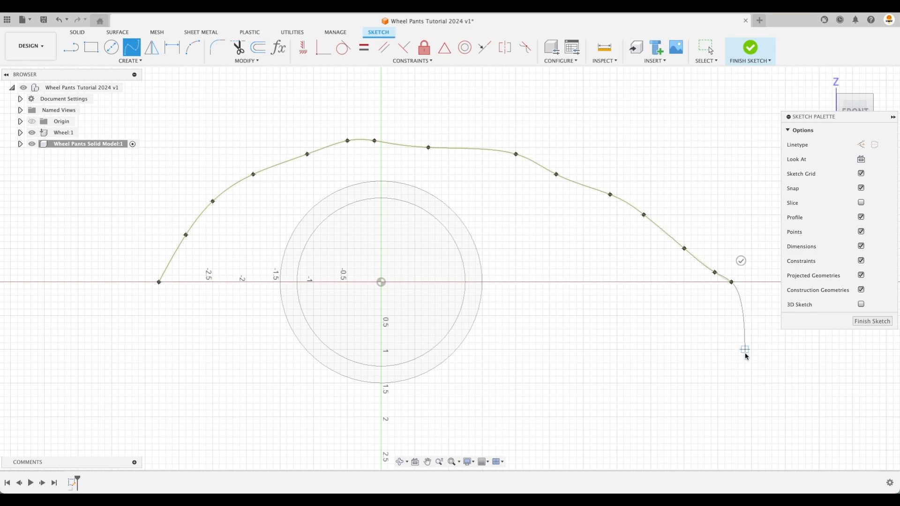
key("Escape")
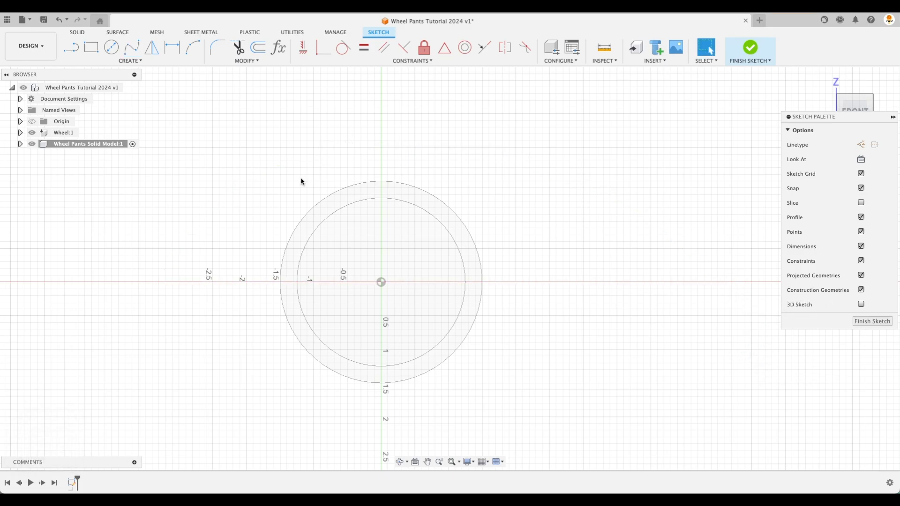
- Sketch a three-point fit point spline from about 3.1 in ahead of the origin, over a peak 2 in above it, to about 5.1 in behind
right_click(617, 246)
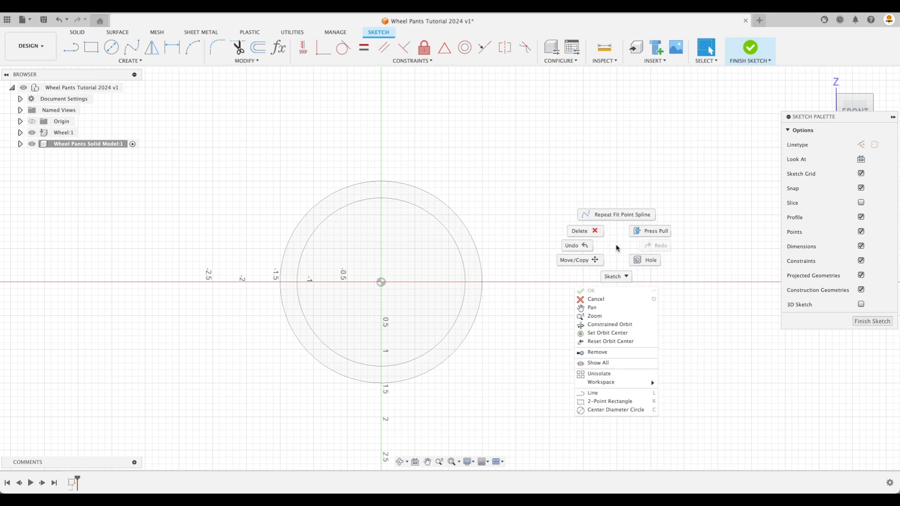
left_click(619, 218)
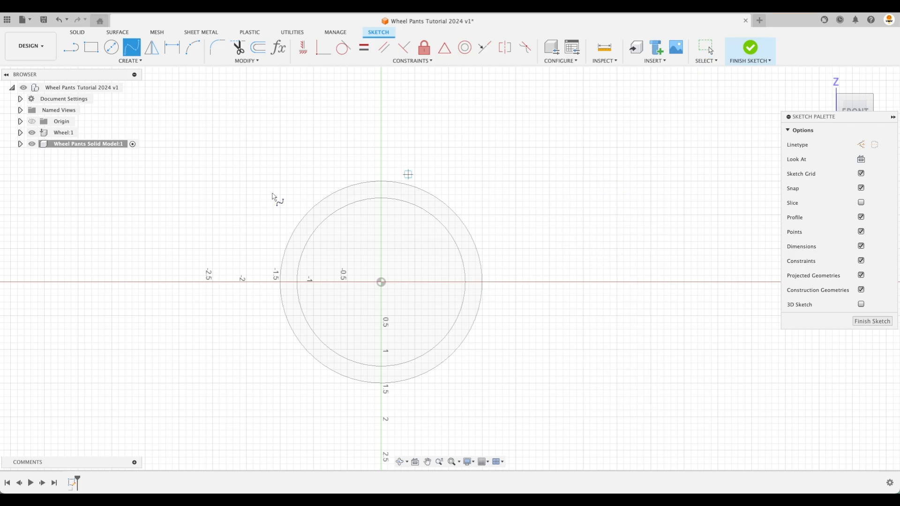
left_click(173, 281)
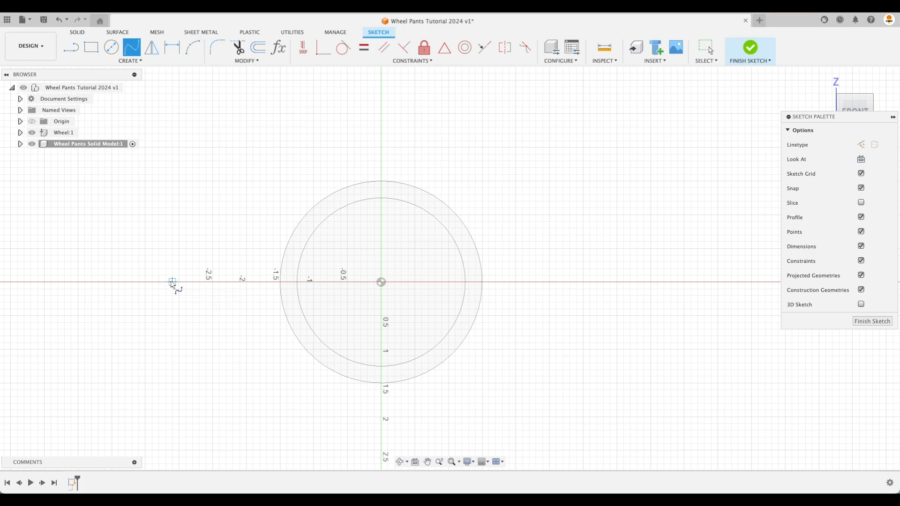
left_click(381, 147)
left_click(724, 282)
left_click(738, 264)
key("Escape")
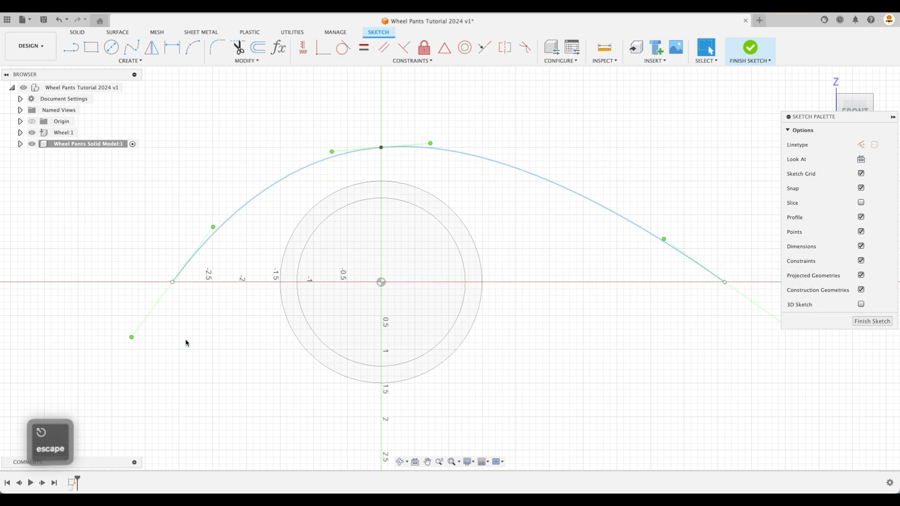
- Steepen the spline's front tangent, level its tangent at the peak, and extend the rear endpoint to about 5.5 in behind the origin
mouse_move(132, 337)
left_mouse_down()
mouse_move(159, 314)
mouse_move(138, 343)
left_mouse_up()
left_click(381, 147)
mouse_move(428, 142)
left_mouse_down()
mouse_move(497, 147)
mouse_move(428, 147)
left_mouse_up()
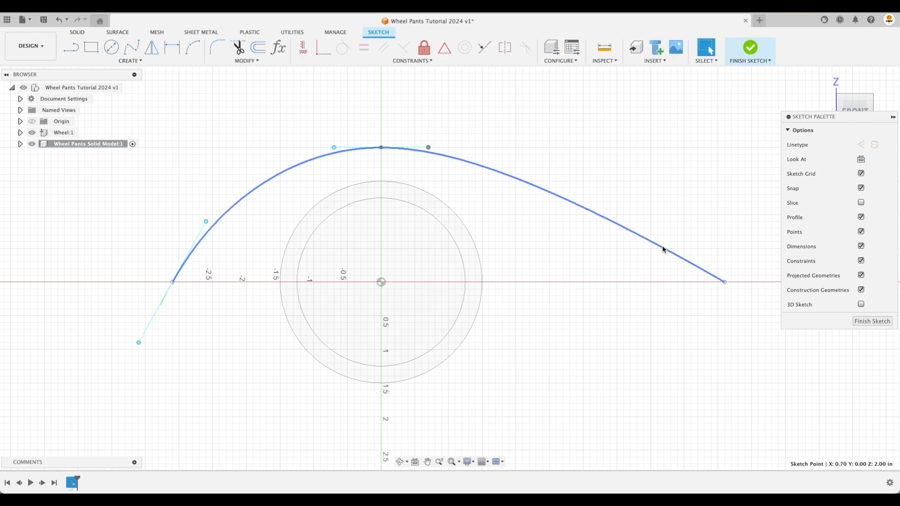
left_click_drag(725, 281, 750, 280)
key("Escape")
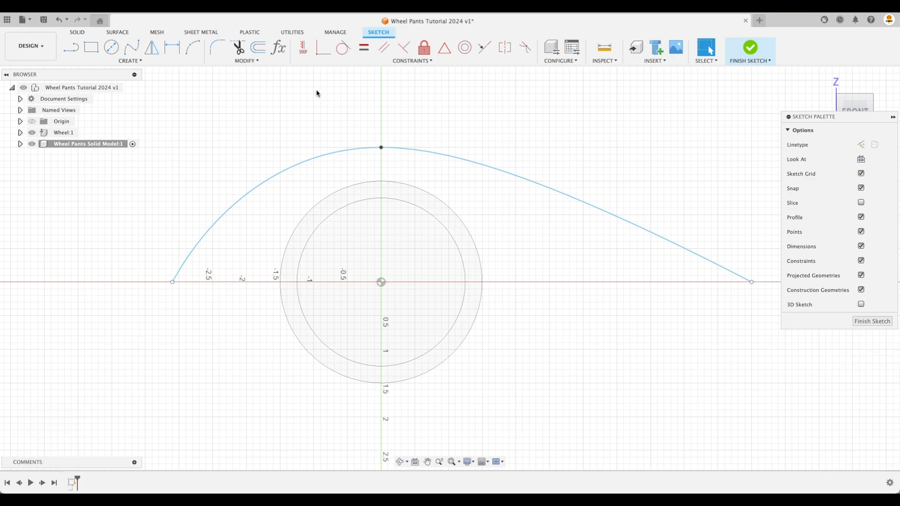
- Constrain the spline's front and rear endpoints horizontally to the origin
left_click(305, 52)
left_click(173, 282)
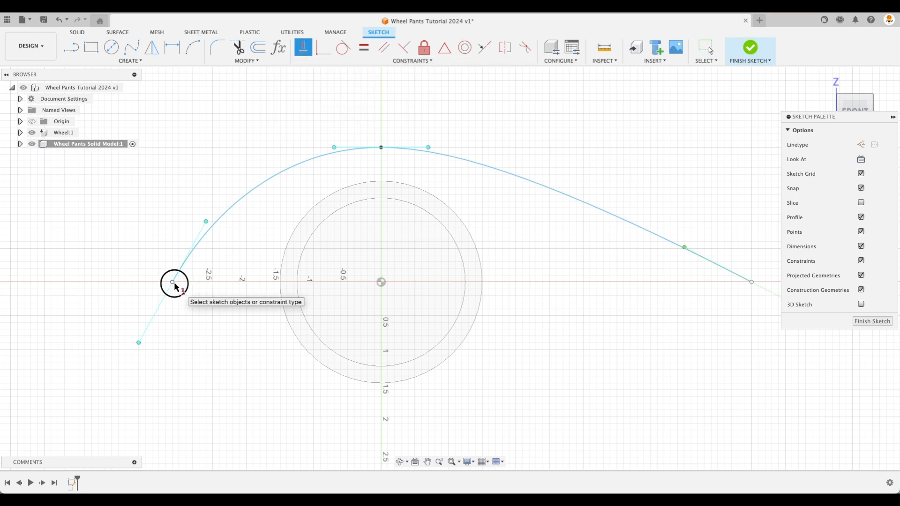
left_click(382, 282)
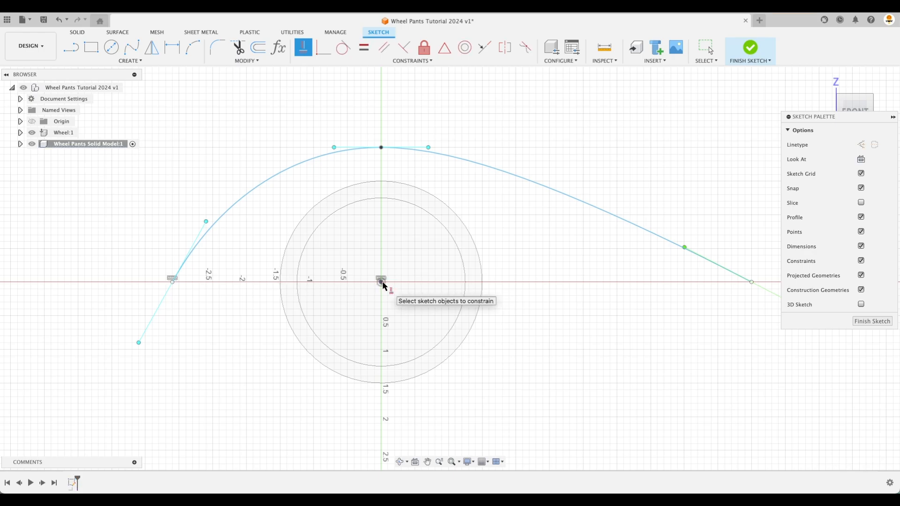
left_click(751, 282)
left_click(383, 283)
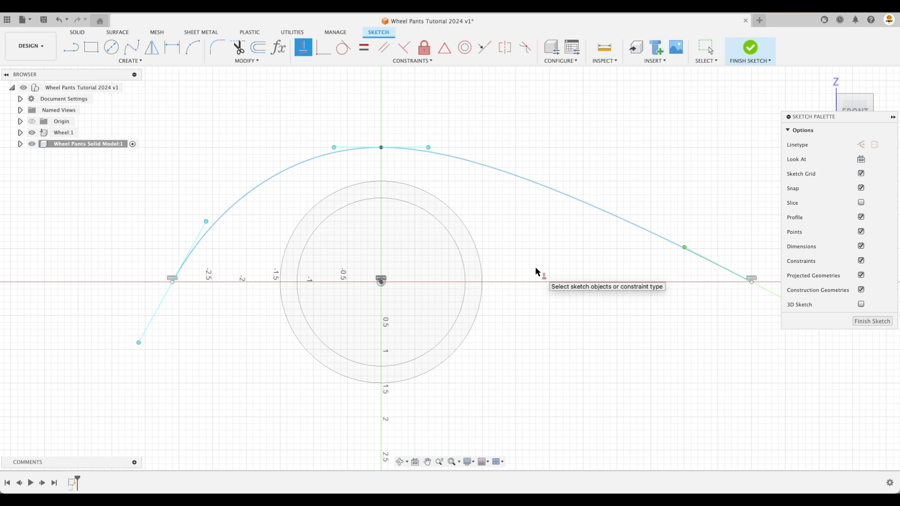
key("Escape")
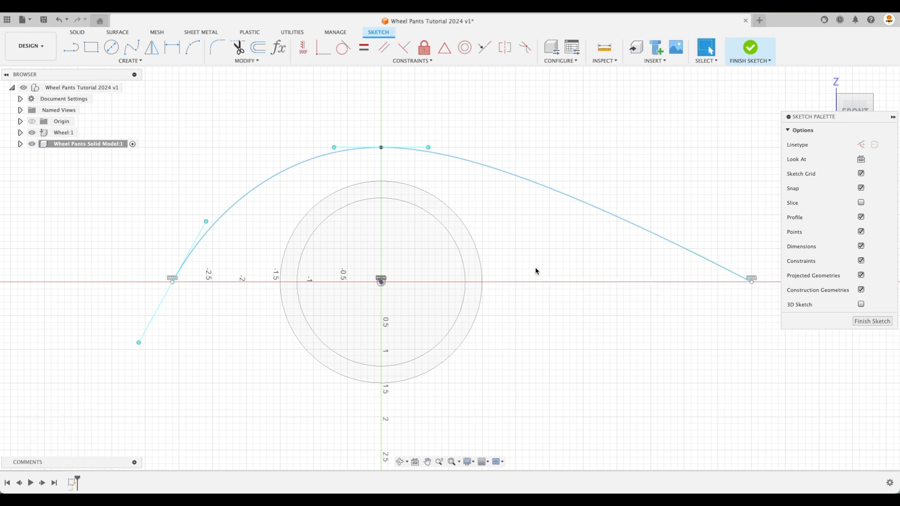
- Constrain the spline's peak point vertically to the origin
left_click(303, 55)
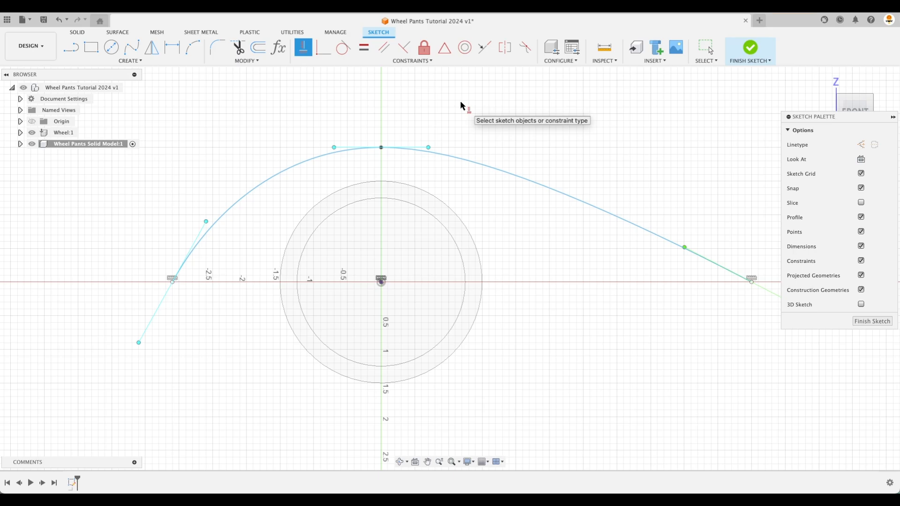
left_click(381, 148)
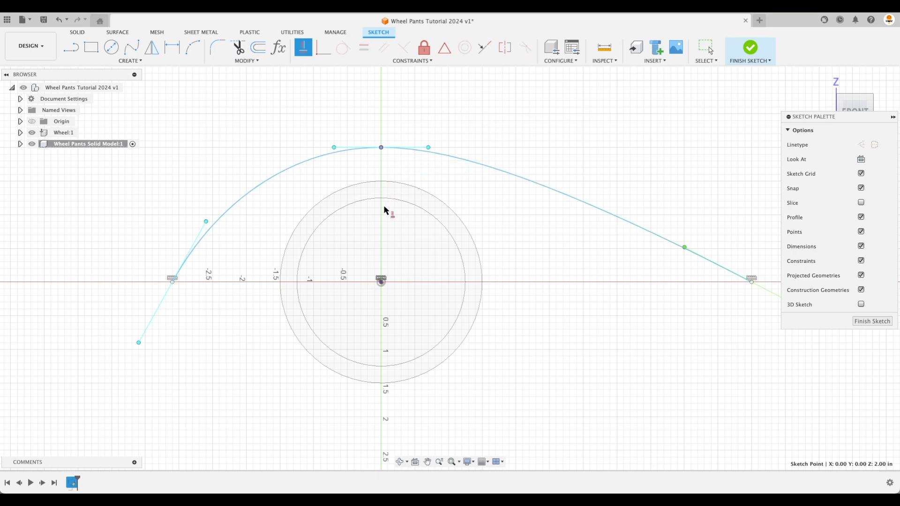
left_click(382, 278)
key("Escape")
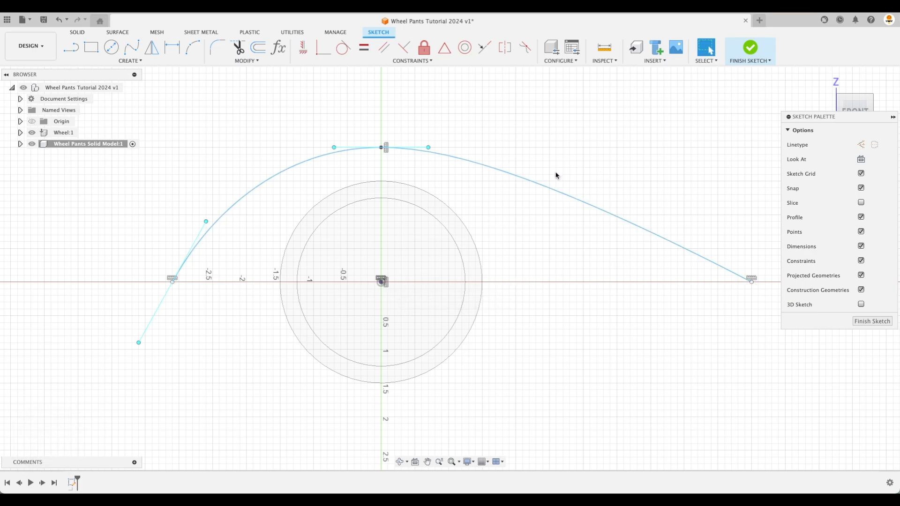
left_click(557, 193)
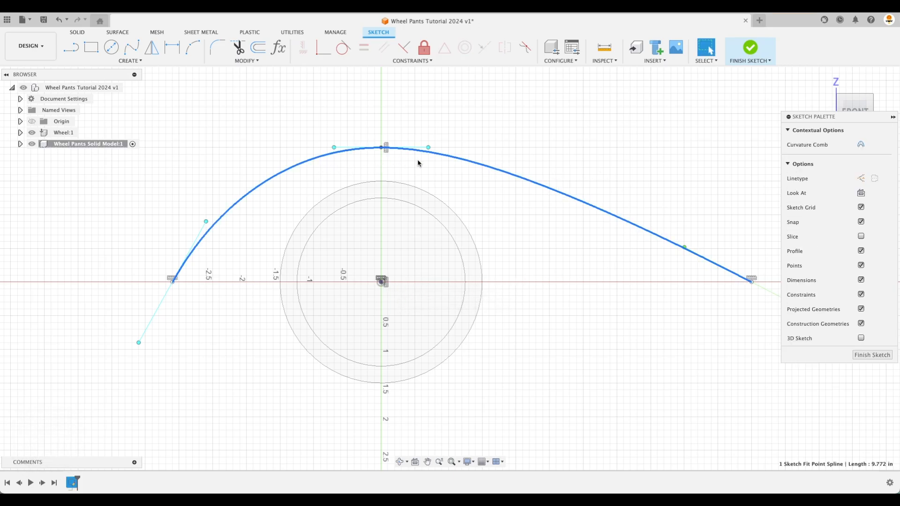
left_click(594, 156)
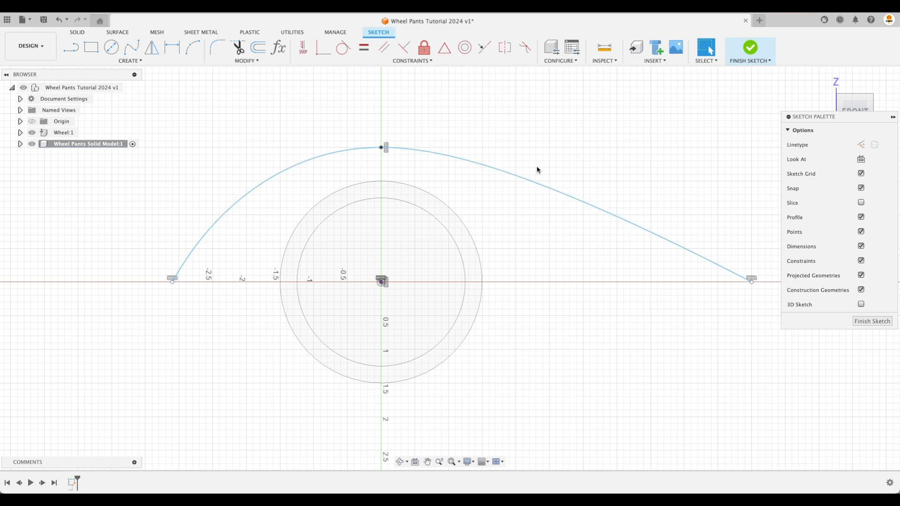
- Close the profile with a straight line between the spline's two endpoints, finish the sketch and show it in the home view
left_click(71, 47)
left_click(173, 281)
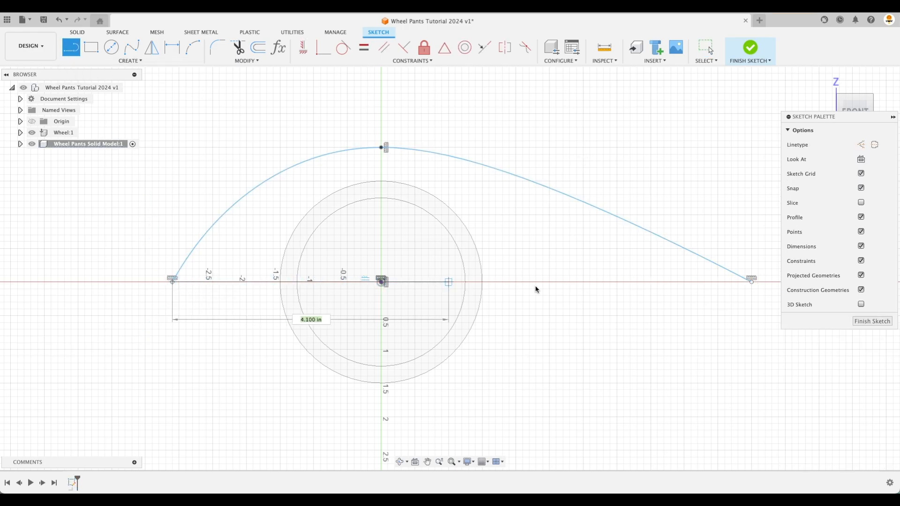
left_click(751, 282)
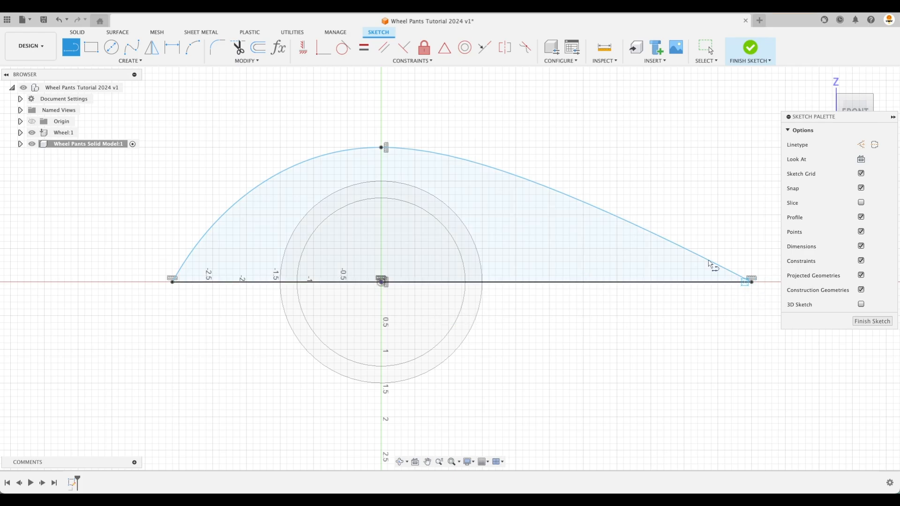
key("Escape")
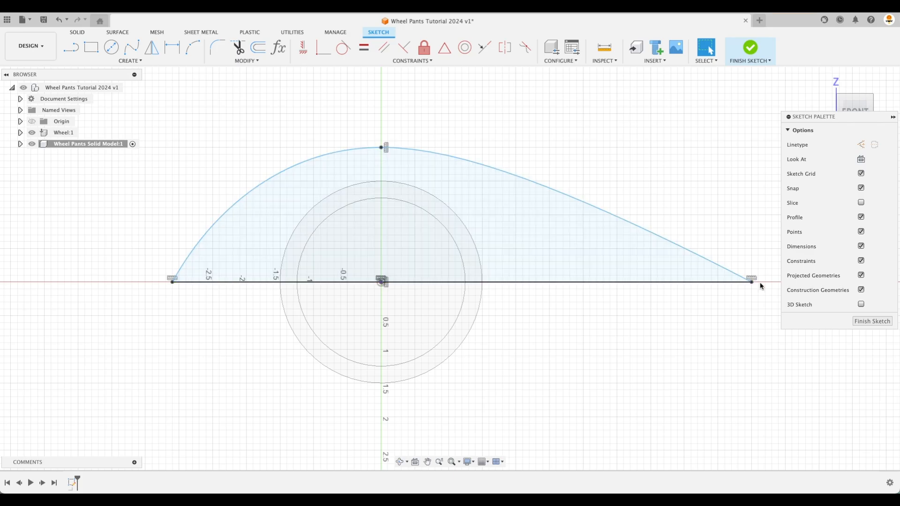
left_click(873, 322)
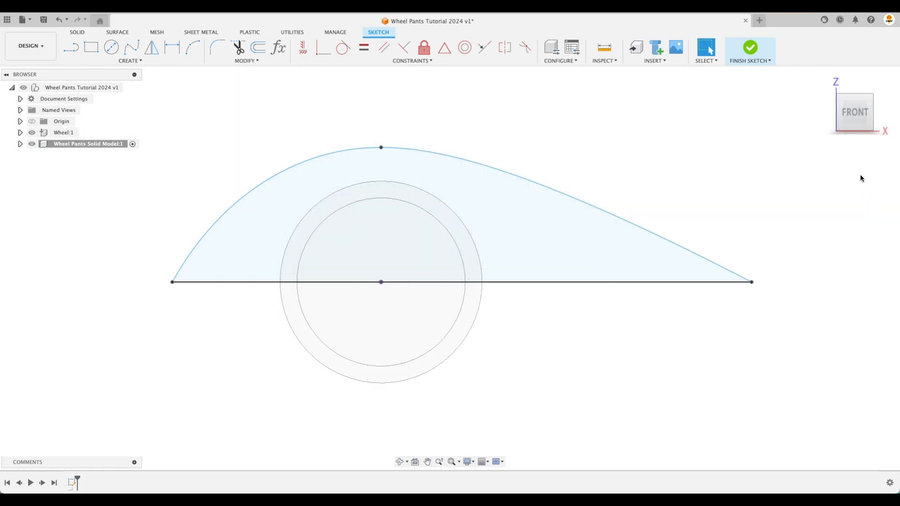
left_click(825, 80)
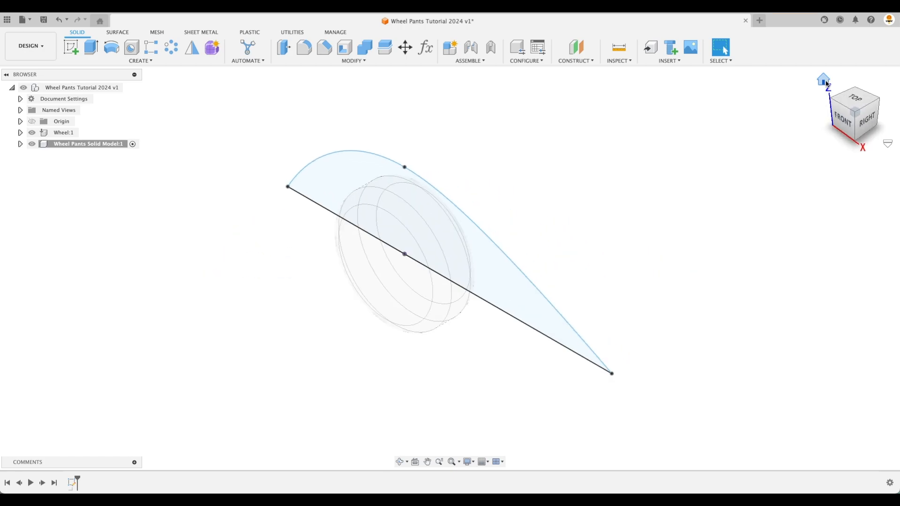
- Set up a symmetric Extrude of the closed spline profile as a new body, measured by whole length
left_click(92, 47)
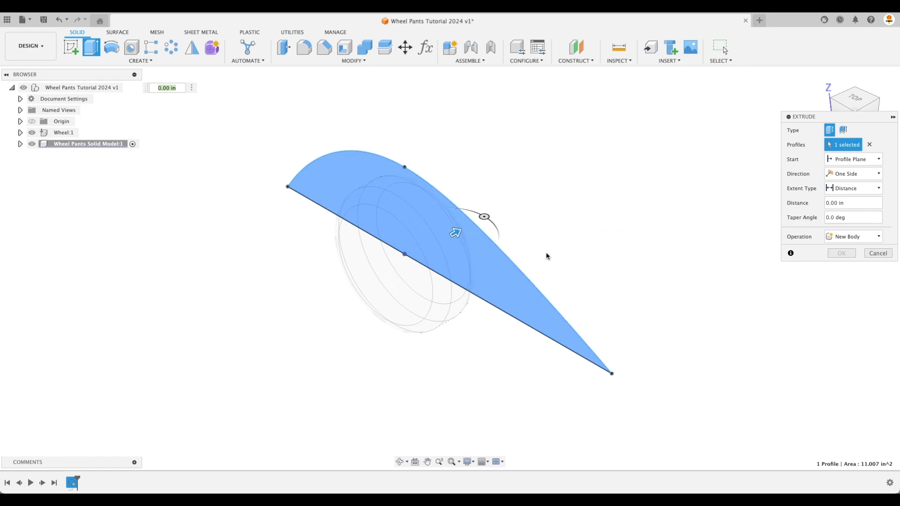
left_click(494, 288)
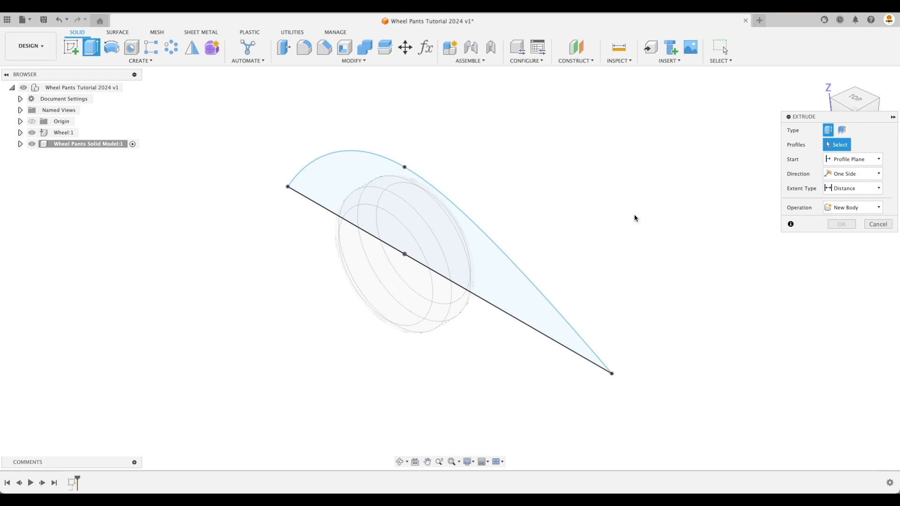
left_click(493, 279)
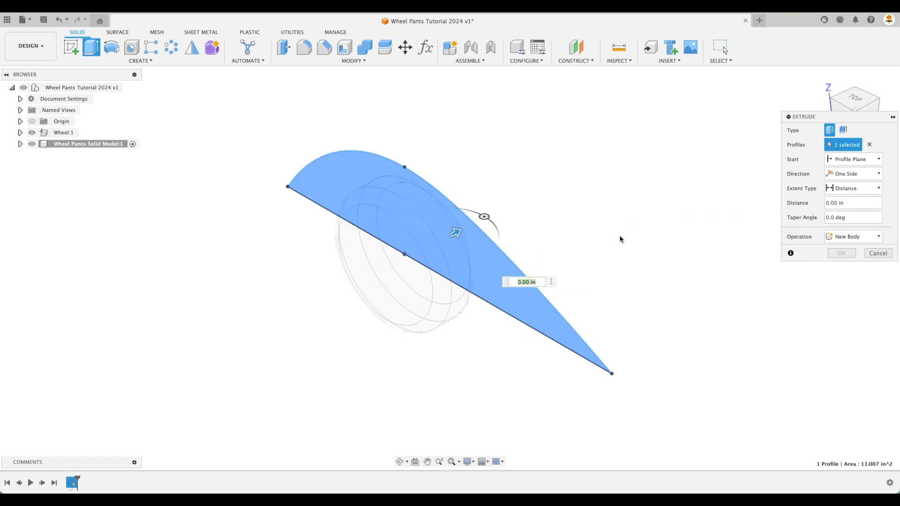
left_click(846, 176)
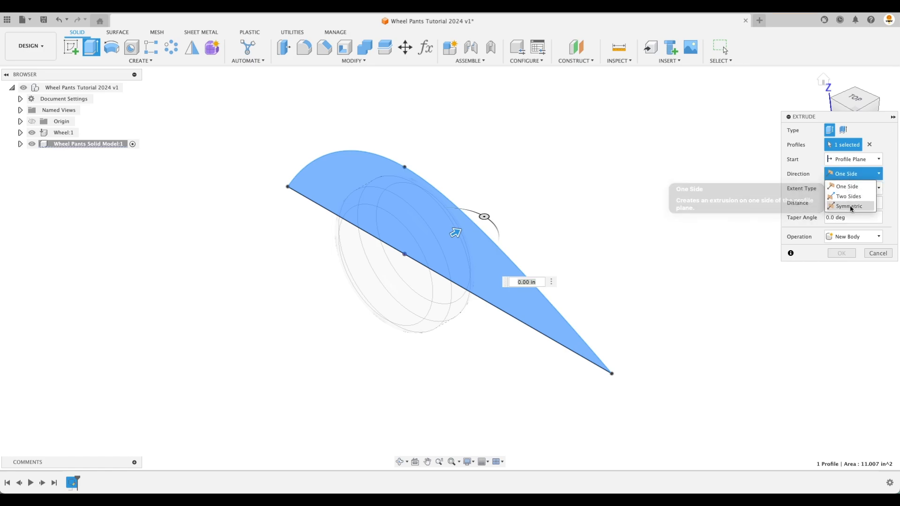
left_click(849, 203)
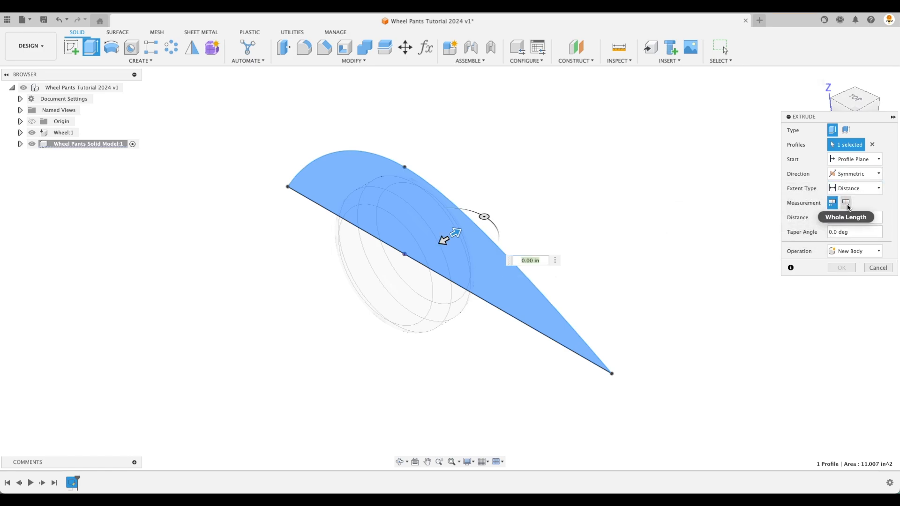
left_click(846, 203)
- Extrude the profile to a total width of 1.50 in and show the body in the home view
middle_click_drag(640, 231, 462, 291, "shift")
left_click(859, 106)
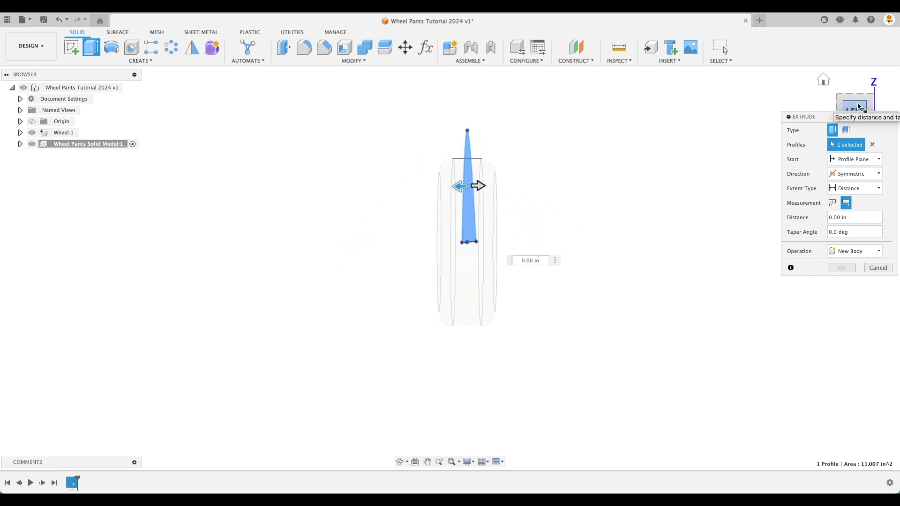
middle_click_drag(497, 252, 480, 183, "shift")
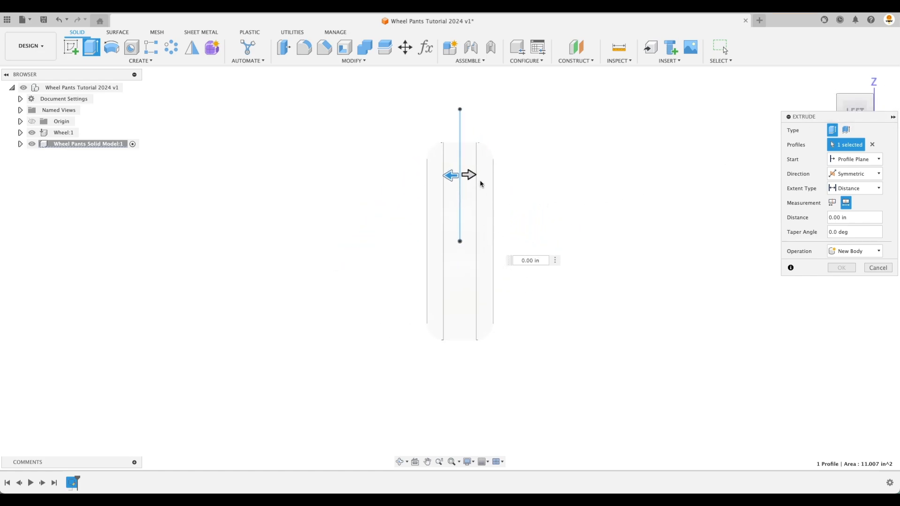
left_click_drag(470, 174, 523, 179)
middle_click_drag(512, 253, 471, 230, "shift")
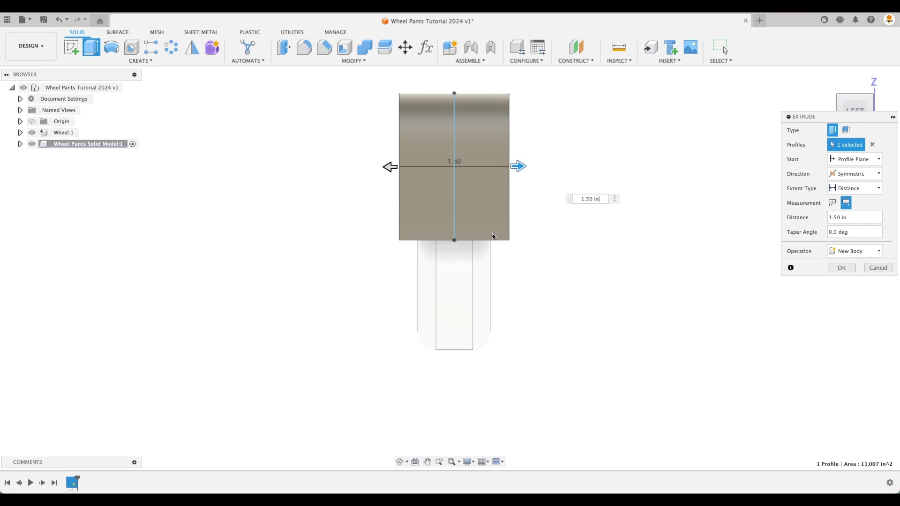
middle_click_drag(493, 236, 497, 248, "shift")
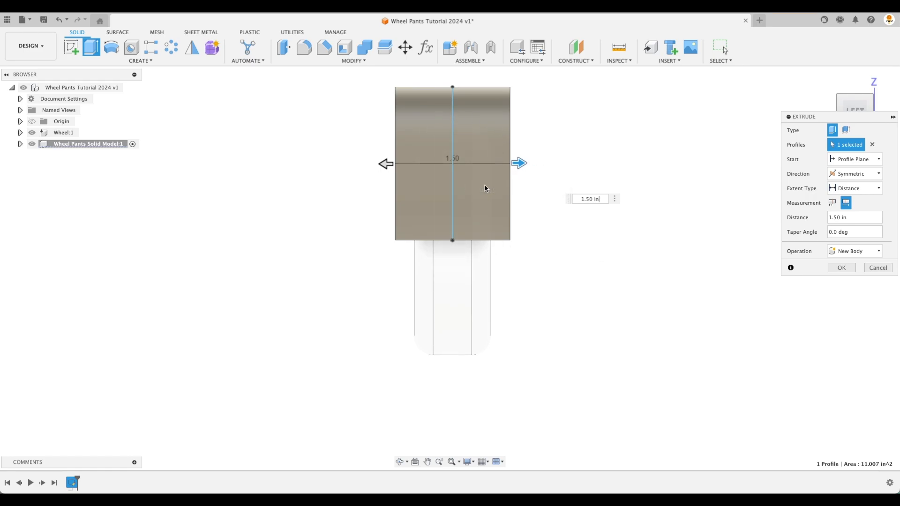
middle_click_drag(478, 264, 590, 285, "shift")
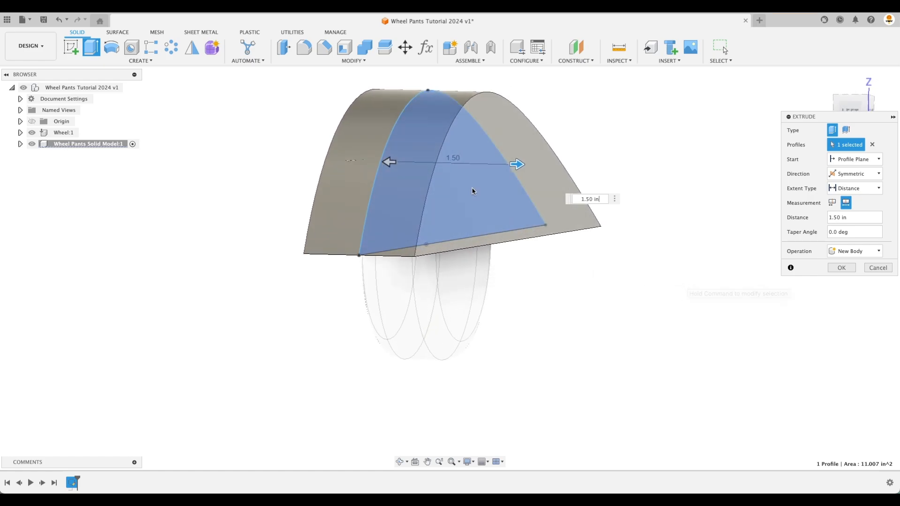
left_click(843, 268)
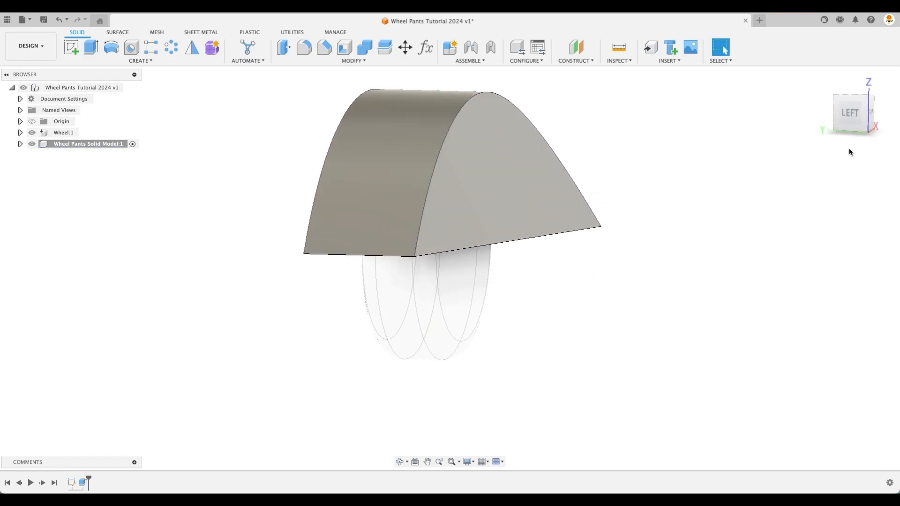
left_click(823, 80)
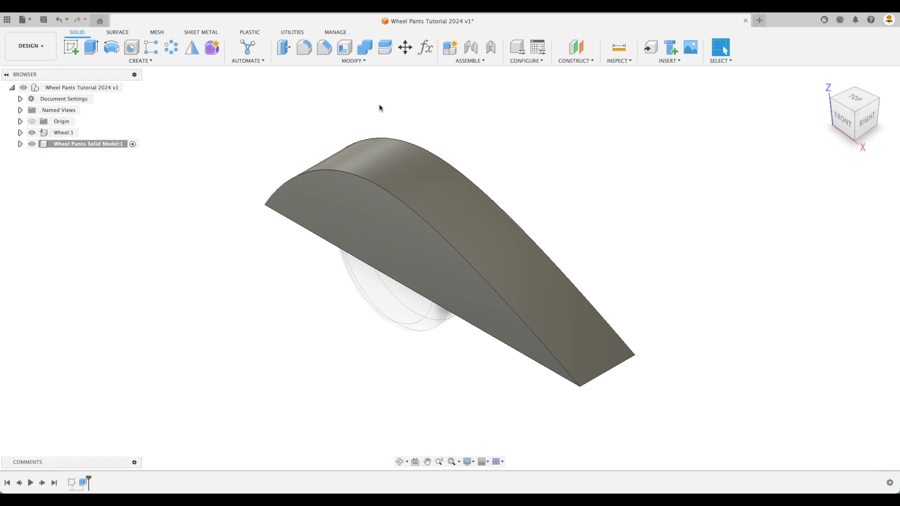
- Try a constant 0.40 in fillet on the body's two long curved edges and remove that selection set
left_click(308, 49)
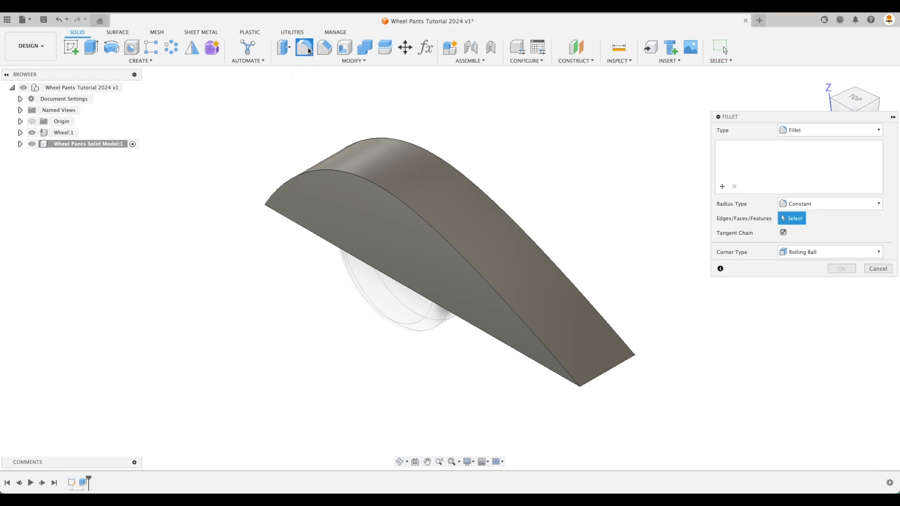
left_click(376, 184)
left_click(415, 146)
middle_click_drag(462, 134, 370, 193, "shift")
left_click_drag(362, 188, 368, 190)
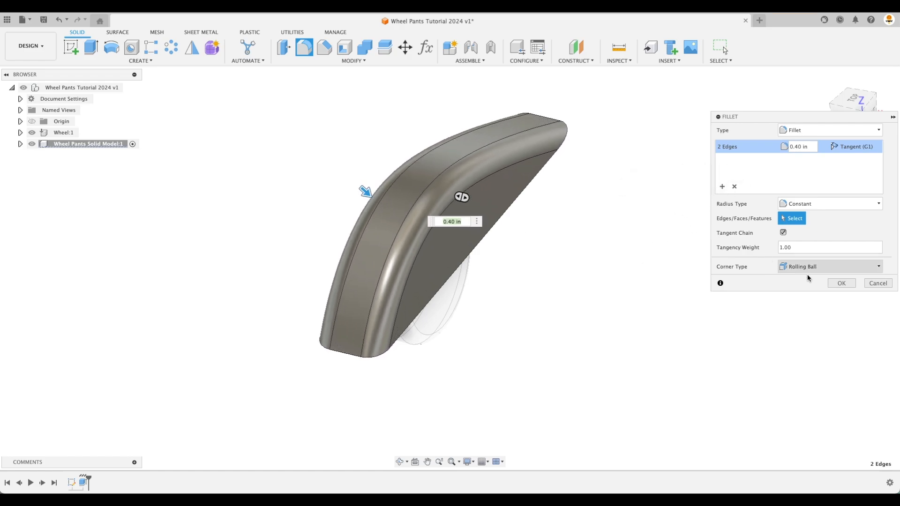
left_click(734, 187)
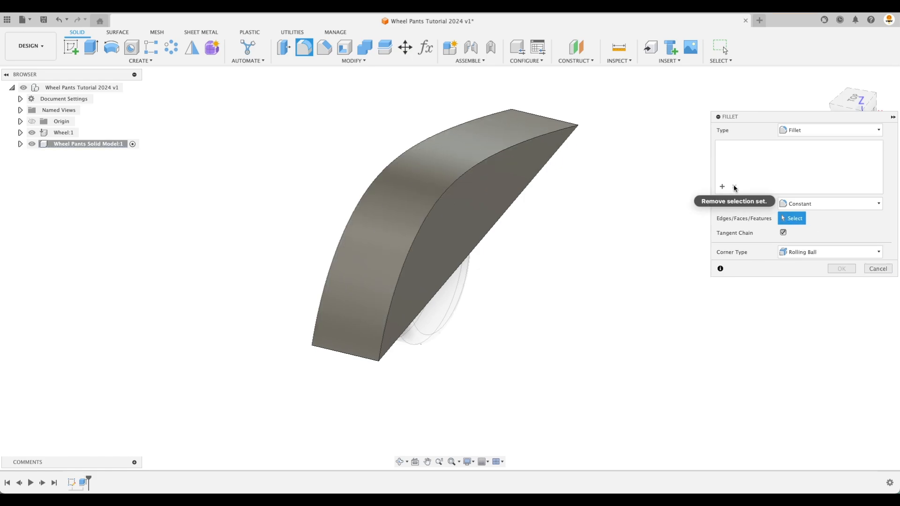
left_click(725, 187)
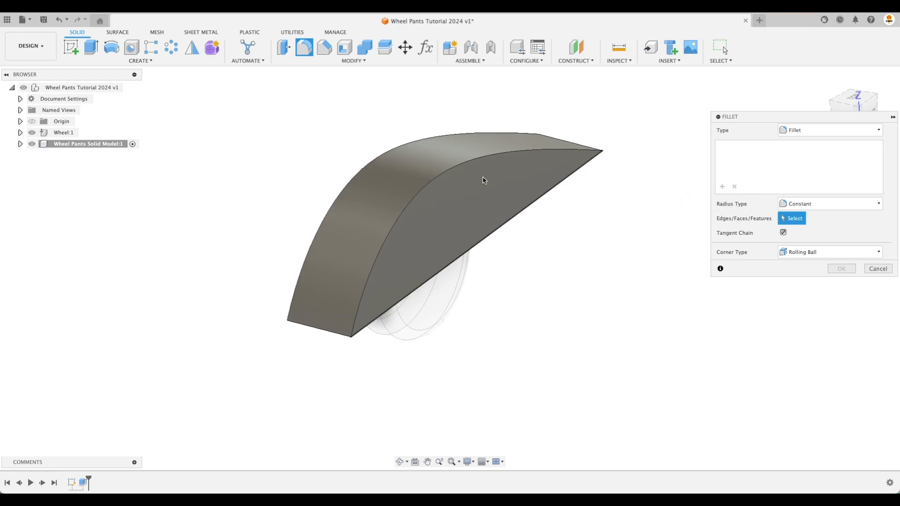
- Apply a variable-radius fillet to one long curved edge, with a 0.90 in radius at the nose and zero at the tail
left_click(446, 172)
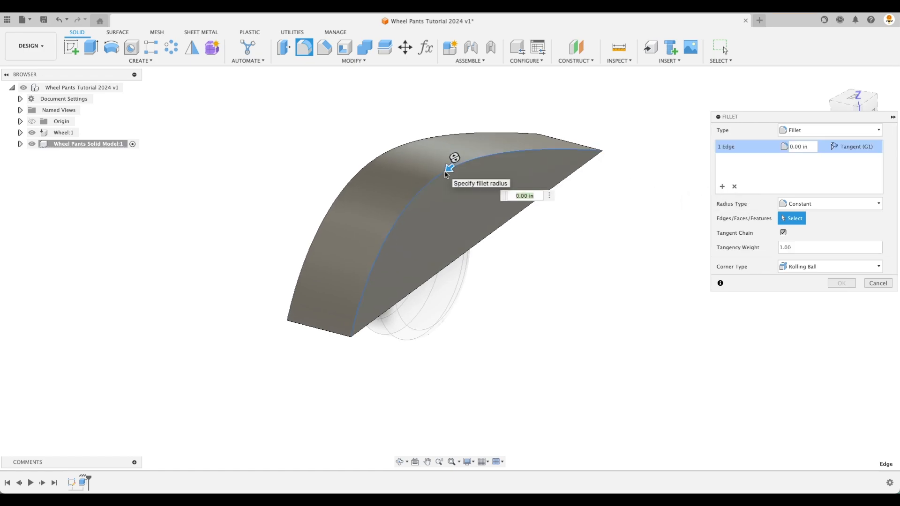
left_click(808, 205)
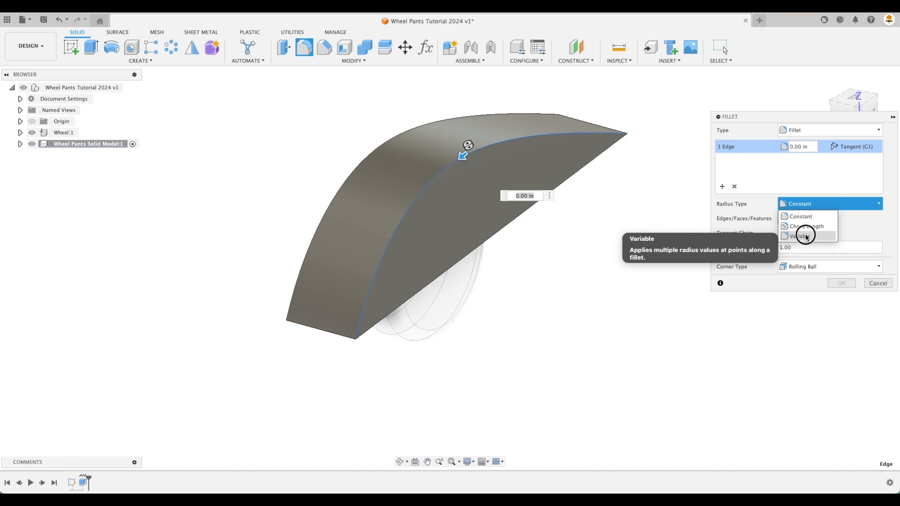
left_click(805, 236)
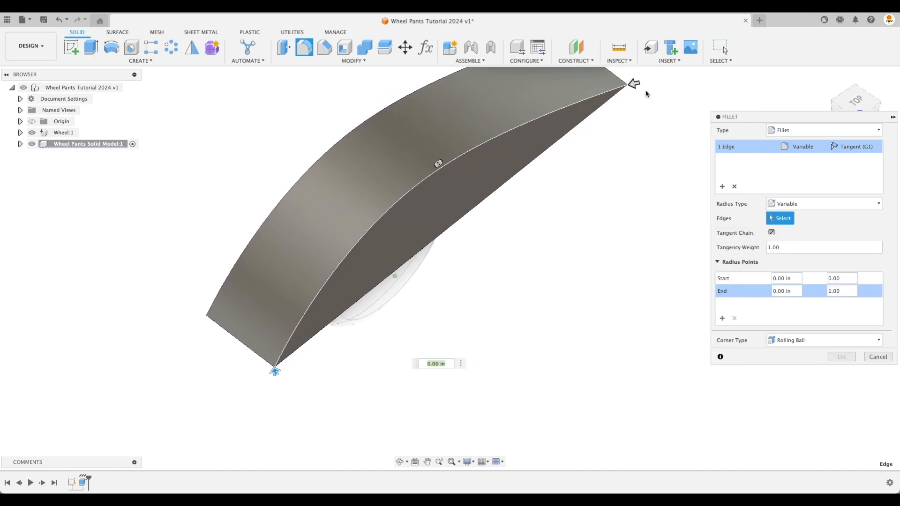
mouse_move(274, 371)
left_mouse_down()
mouse_move(276, 354)
mouse_move(282, 361)
left_mouse_up()
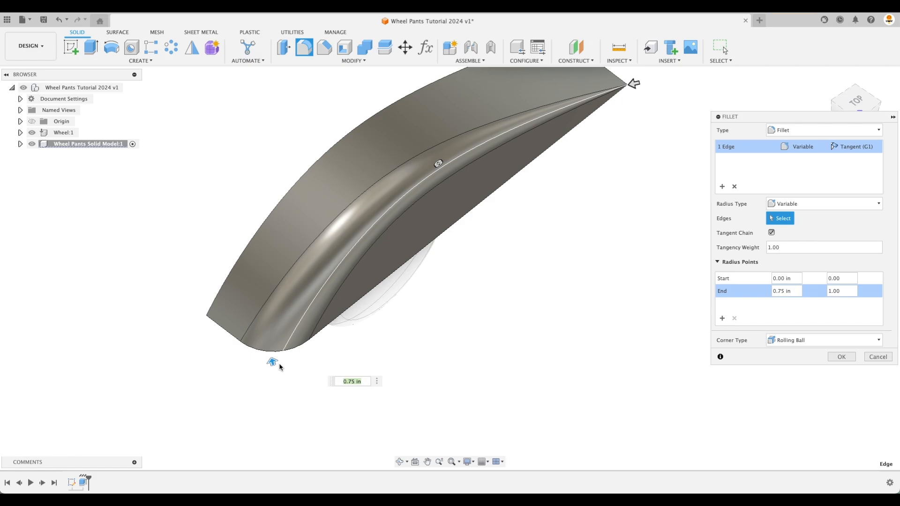
left_click_drag(272, 364, 271, 361)
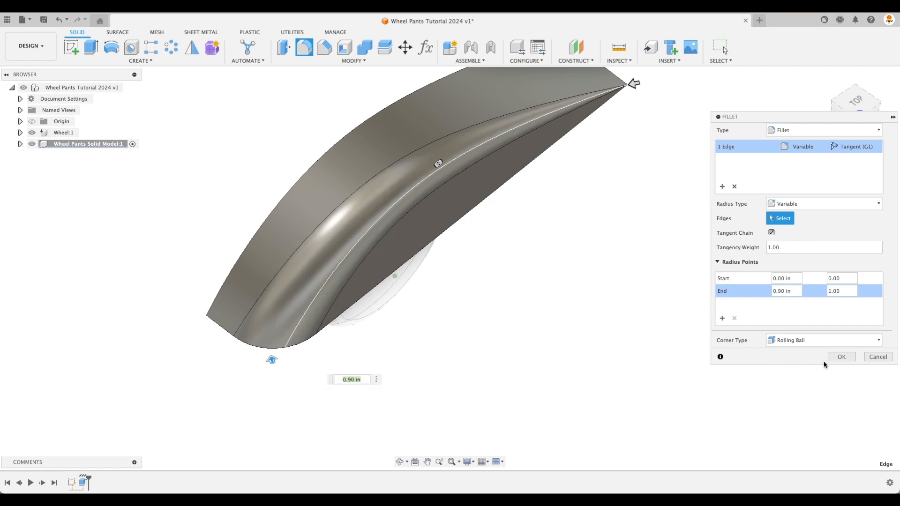
- Add the opposite long curved edge as a second variable fillet set with a 1.05 in radius at the nose
left_click(722, 187)
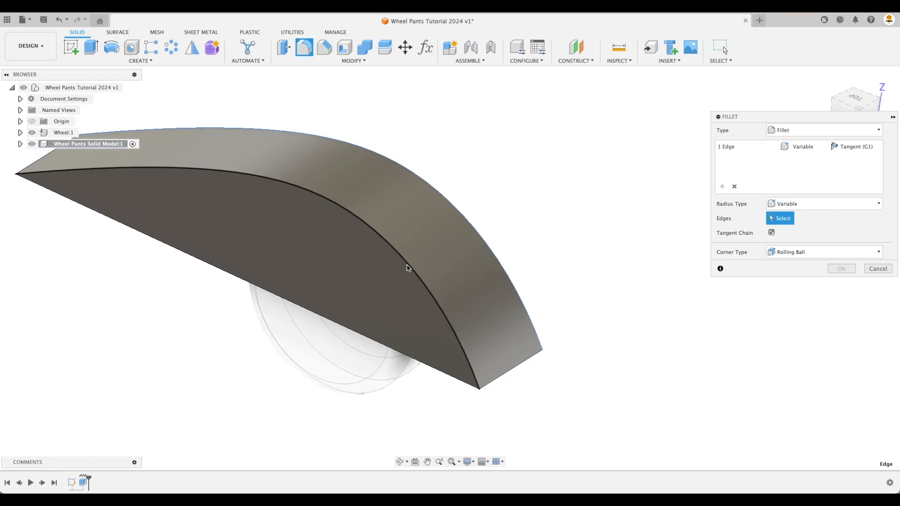
left_click(406, 266)
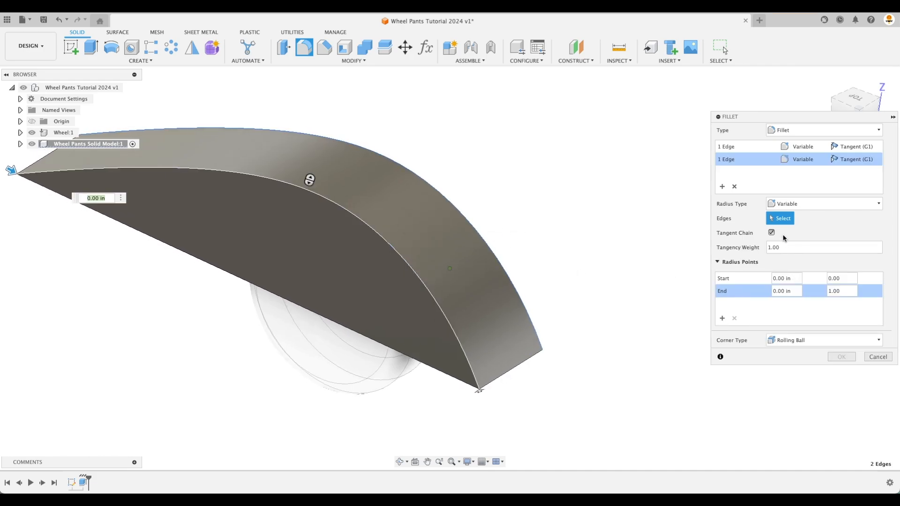
middle_click_drag(623, 335, 562, 378, "shift")
left_click_drag(464, 404, 475, 393)
middle_click_drag(603, 374, 497, 375, "shift")
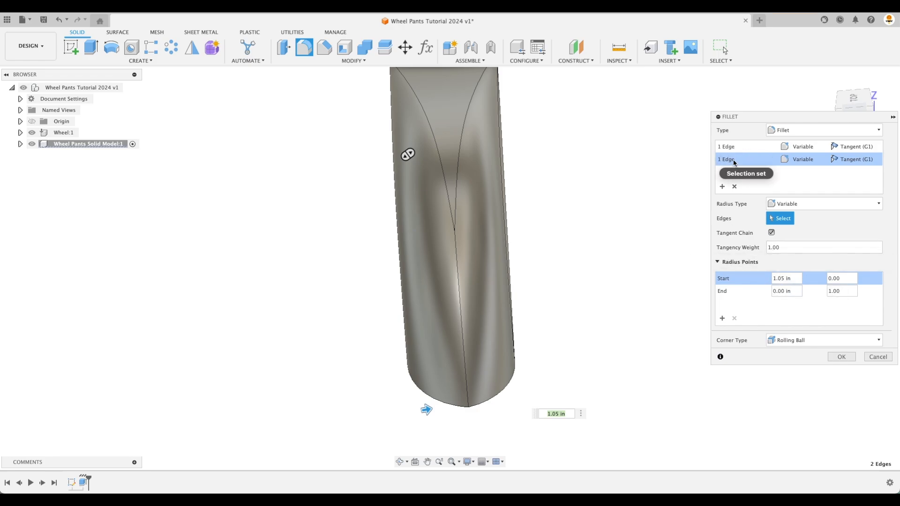
- Set the nose radius of both variable fillet sets to 1 in and finish the fillet
left_click(794, 279)
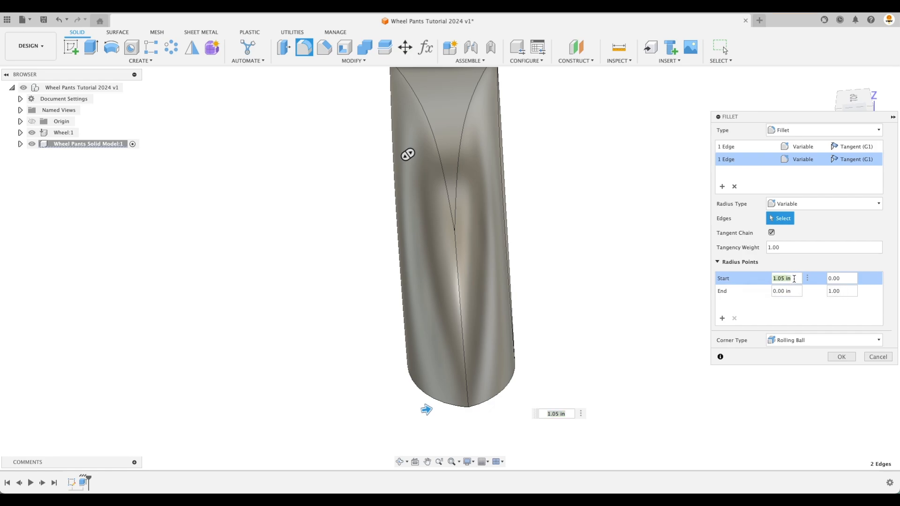
type("1")
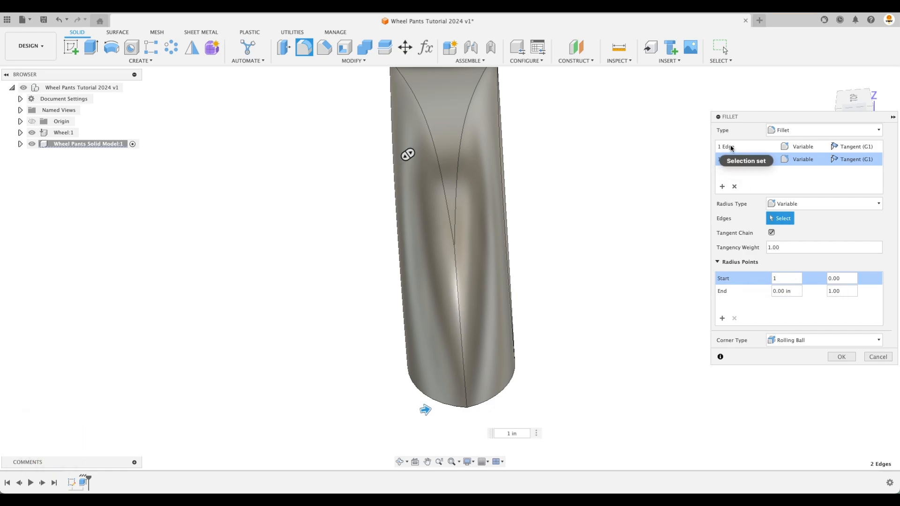
left_click(731, 148)
left_click(796, 292)
type("1")
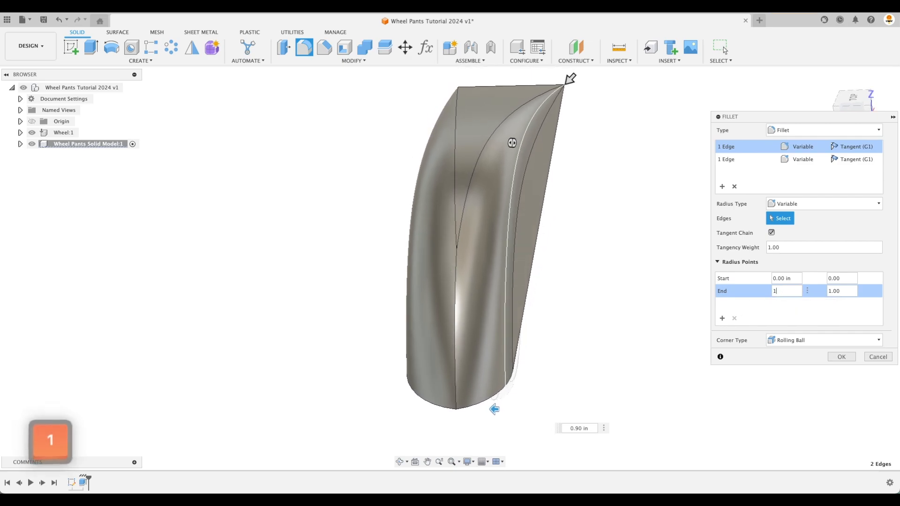
middle_click_drag(641, 291, 453, 295, "shift")
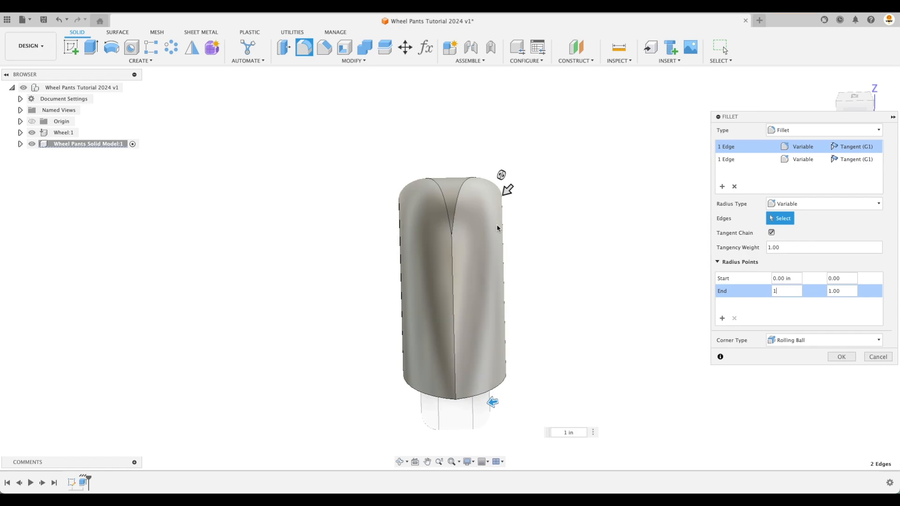
middle_click_drag(469, 233, 851, 361, "shift")
left_click(843, 358)
- Round the straight rear edge of the body with a constant 0.10 in fillet
scroll(795, 373, "down", 5, "shift")
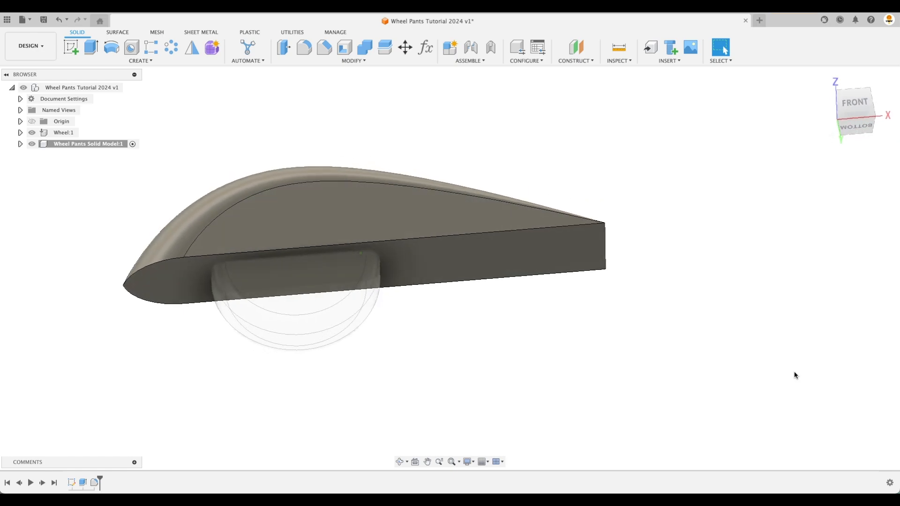
scroll(794, 372, "up", 5, "shift")
middle_click_drag(794, 374, 308, 60, "shift")
left_click(304, 47)
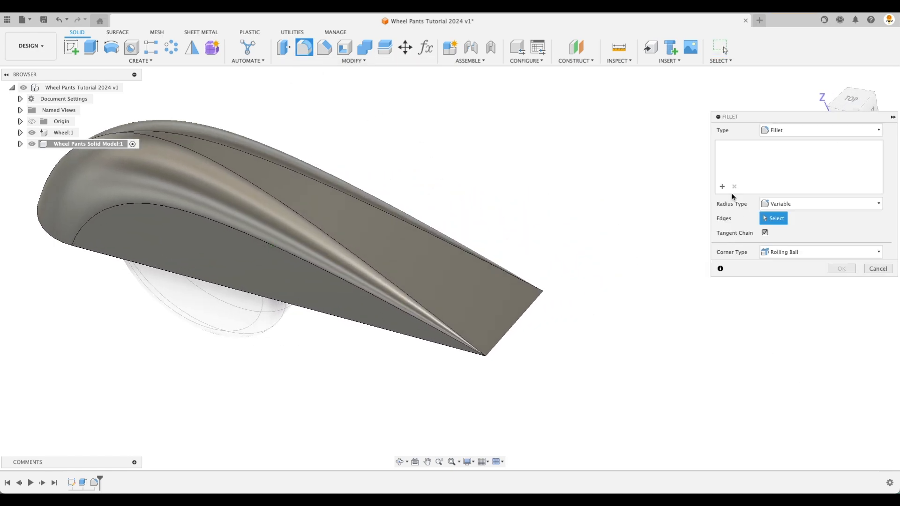
left_click(816, 203)
left_click(782, 216)
left_click(525, 312)
scroll(555, 338, "up", 2)
left_click_drag(583, 322, 562, 312)
middle_click_drag(612, 356, 554, 297, "shift")
middle_click_drag(499, 254, 547, 255, "shift")
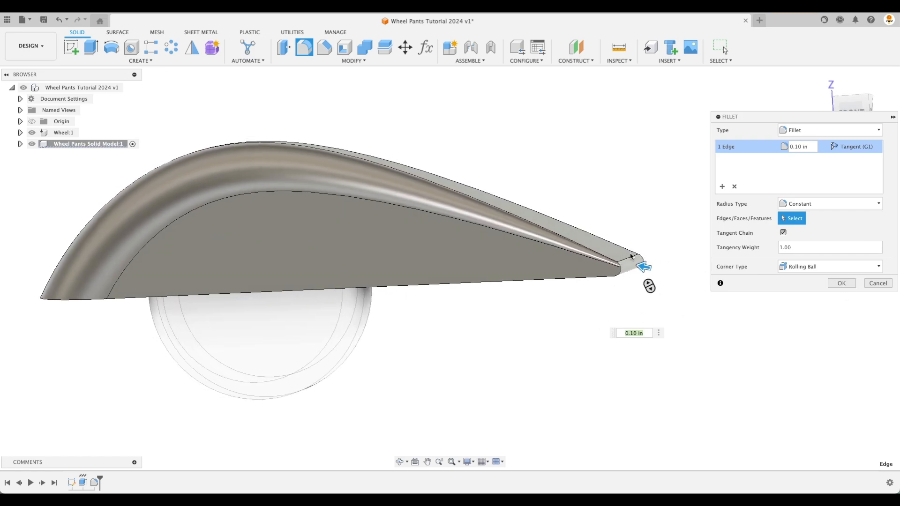
left_click(840, 283)
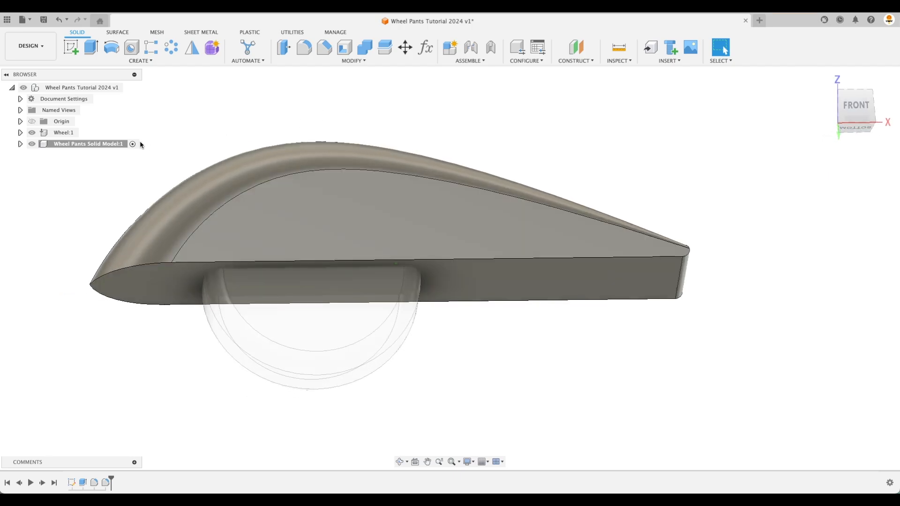
- Hide the wheel and start a Shell operation on the wheel pants body
left_click(32, 132)
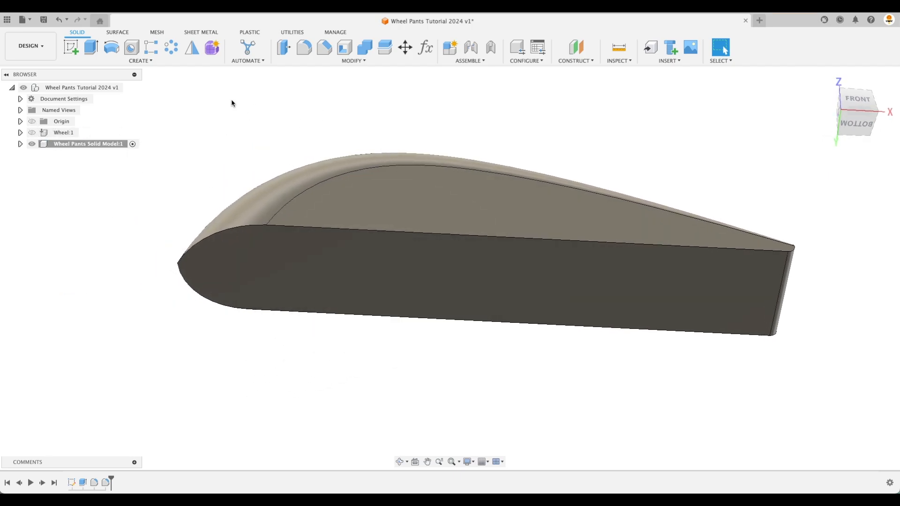
left_click(345, 48)
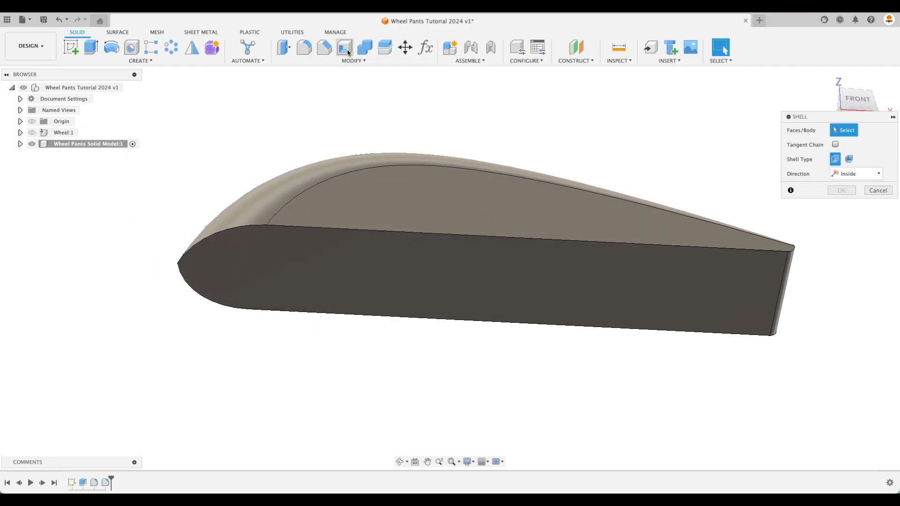
- Try to shell the body from its flat underside with Tangent Chain enabled
left_click(835, 145)
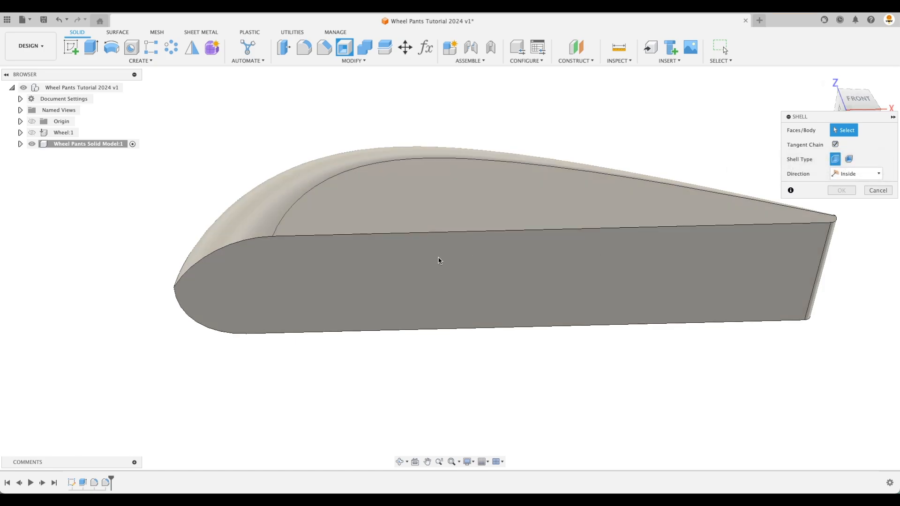
left_click(499, 249)
left_click_drag(553, 241, 557, 254)
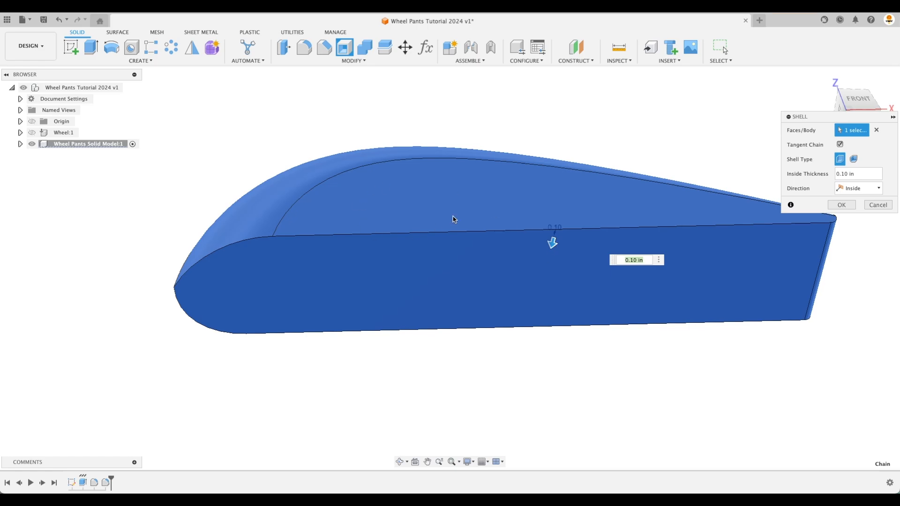
middle_click_drag(451, 195, 554, 226, "shift")
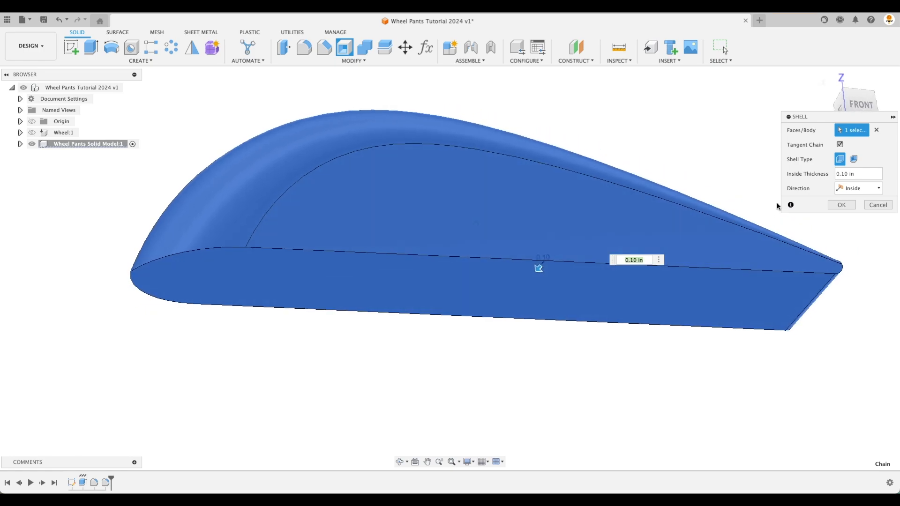
left_click(876, 130)
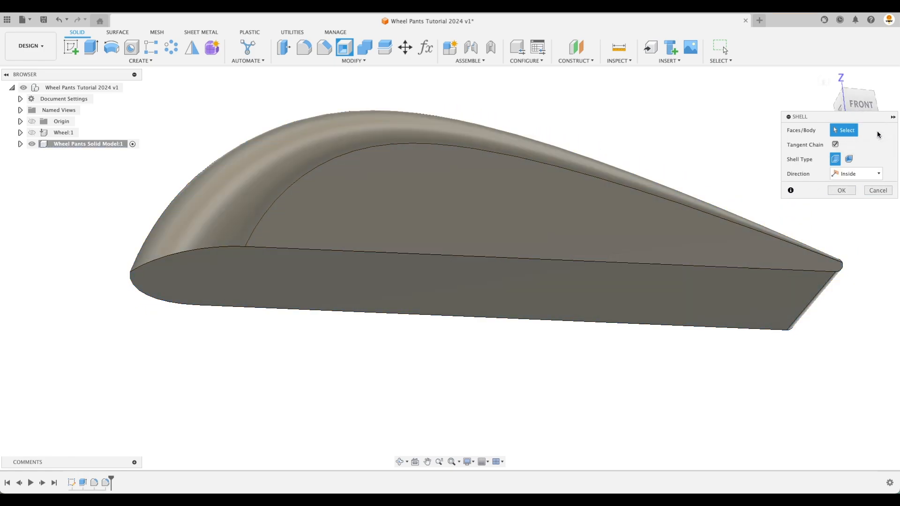
left_click(835, 144)
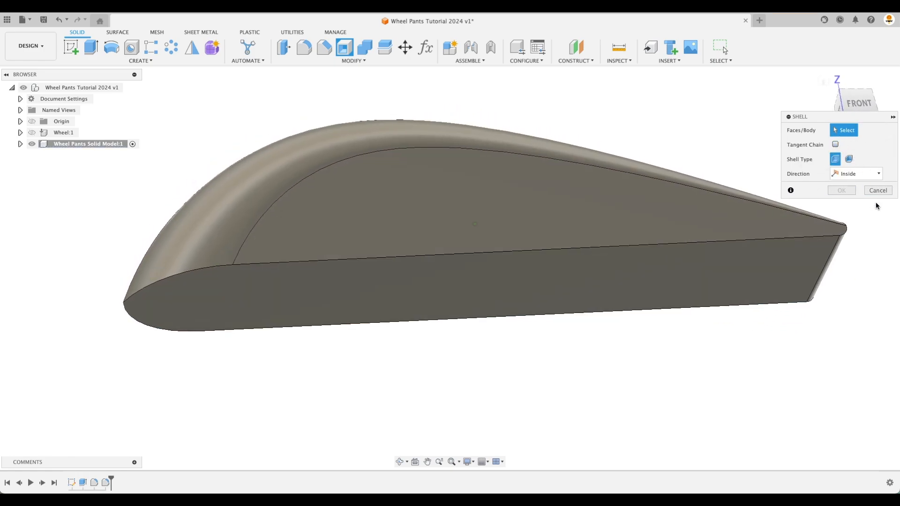
- Pick only the flat underside as the shell's open face, with a 0.10 in inside thickness
left_click(495, 265)
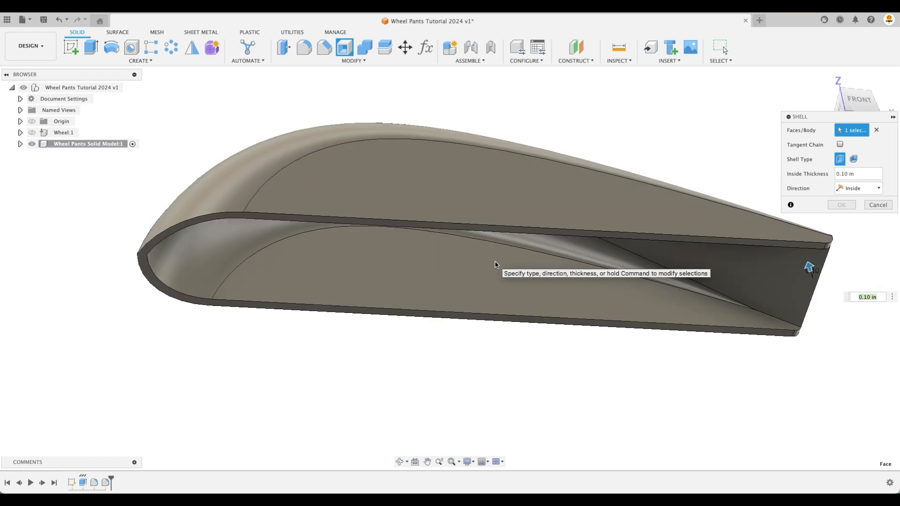
mouse_move(526, 295)
middle_mouse_down("shift")
mouse_move(590, 401)
mouse_move(735, 337)
mouse_move(486, 209)
mouse_move(374, 326)
mouse_move(609, 353)
mouse_move(673, 253)
mouse_move(670, 225)
mouse_move(623, 206)
middle_mouse_up("shift")
middle_click_drag(430, 243, 492, 260, "shift")
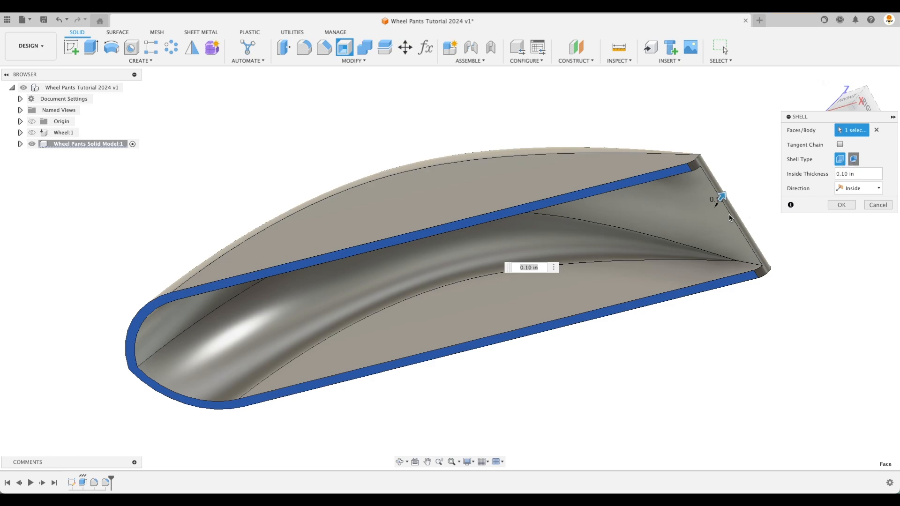
middle_click_drag(765, 243, 810, 284, "shift")
left_click(839, 159)
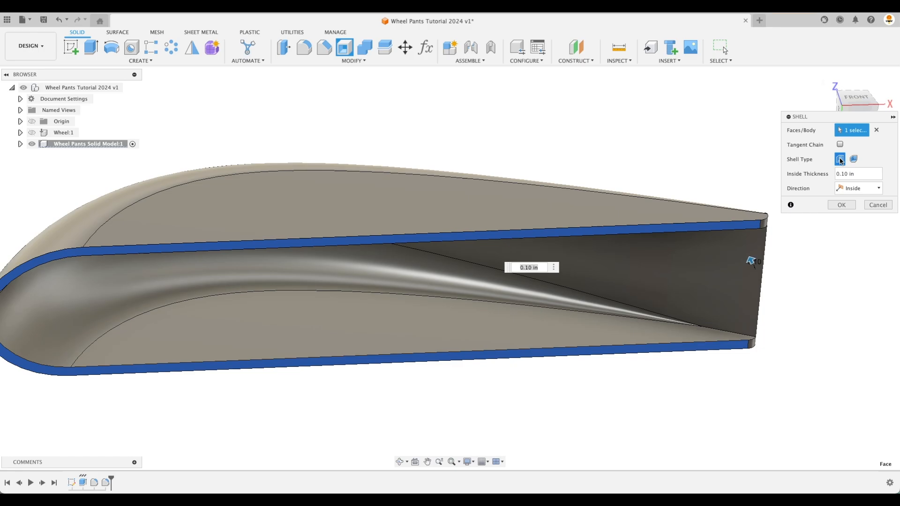
middle_click_drag(450, 235, 405, 218, "shift")
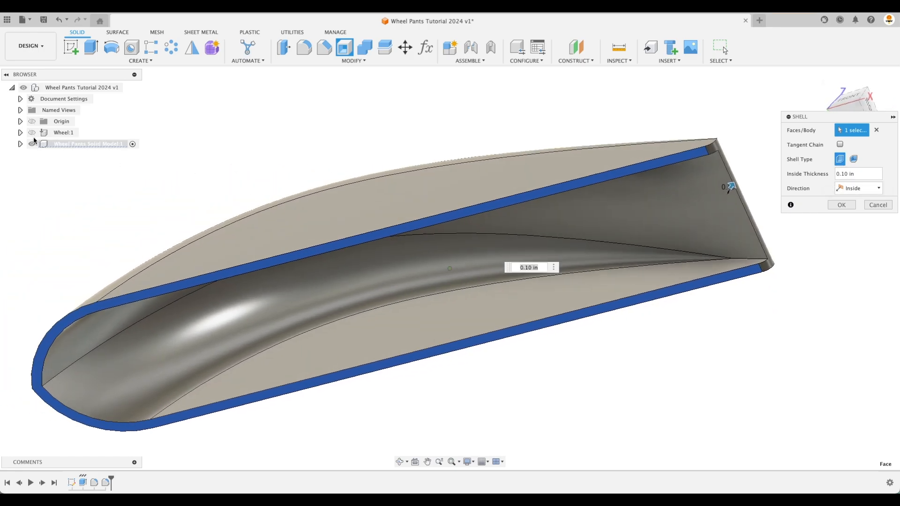
- Show the wheel again, check its fit under the body and finish the shell
left_click(32, 133)
middle_click_drag(281, 234, 299, 289, "shift")
scroll(440, 311, "up", 5)
middle_click_drag(473, 298, 464, 298, "shift")
middle_click_drag(532, 339, 842, 209, "shift")
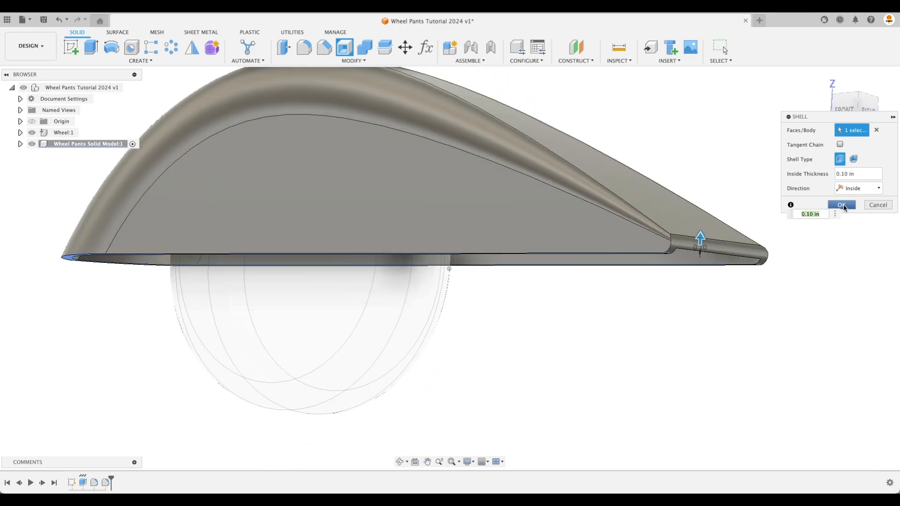
left_click(842, 205)
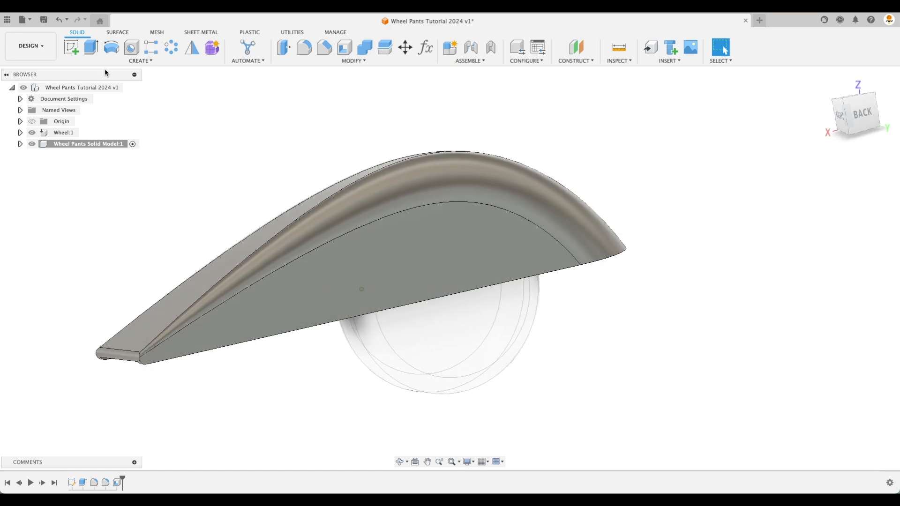
- Sketch a vertical center point slot about 0.4 in wide on the body's flat side face, centered on the origin
left_click(72, 48)
left_click(505, 263)
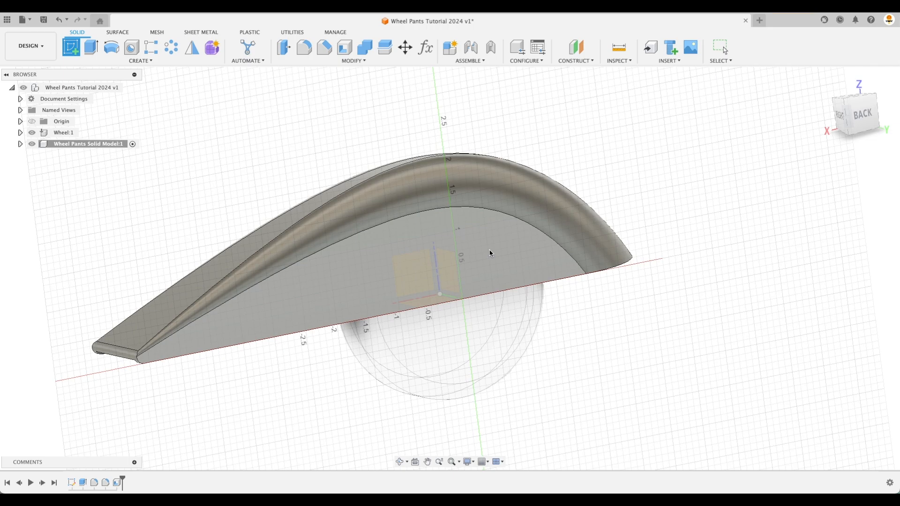
left_click(495, 254)
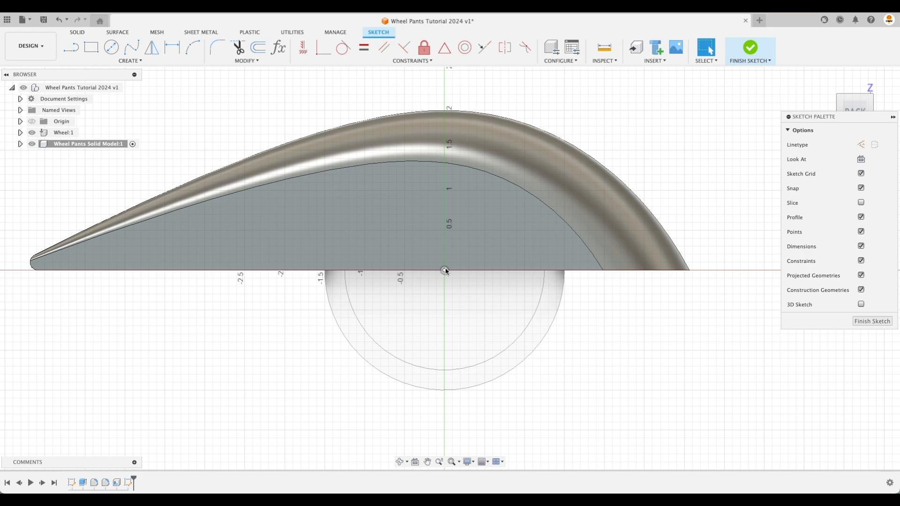
left_click(130, 60)
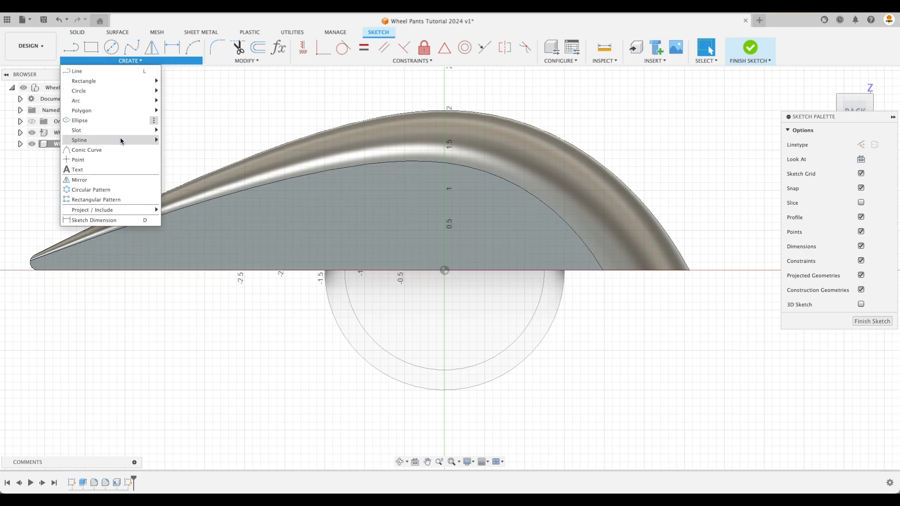
mouse_move(144, 129)
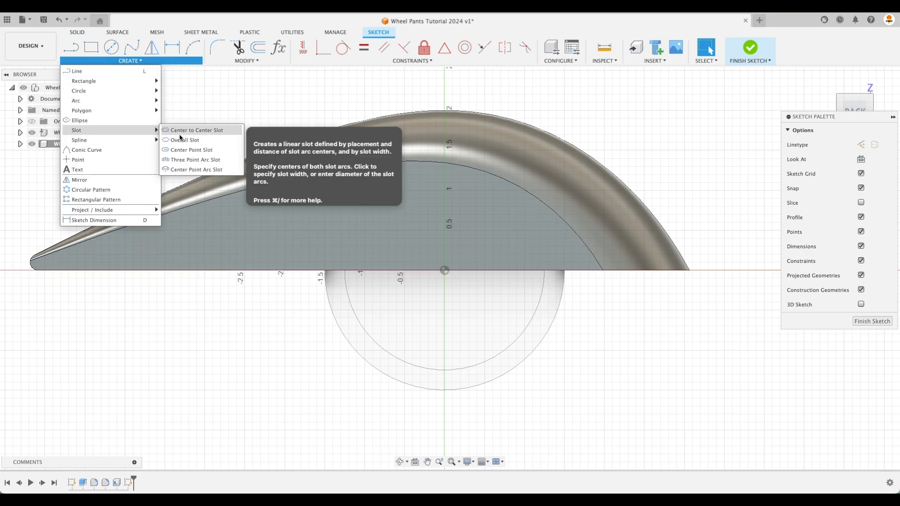
left_click(193, 151)
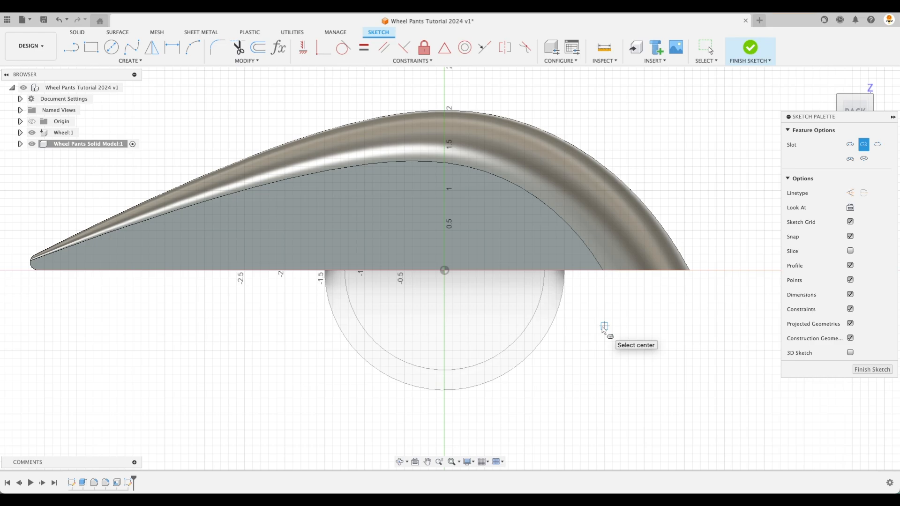
left_click(444, 271)
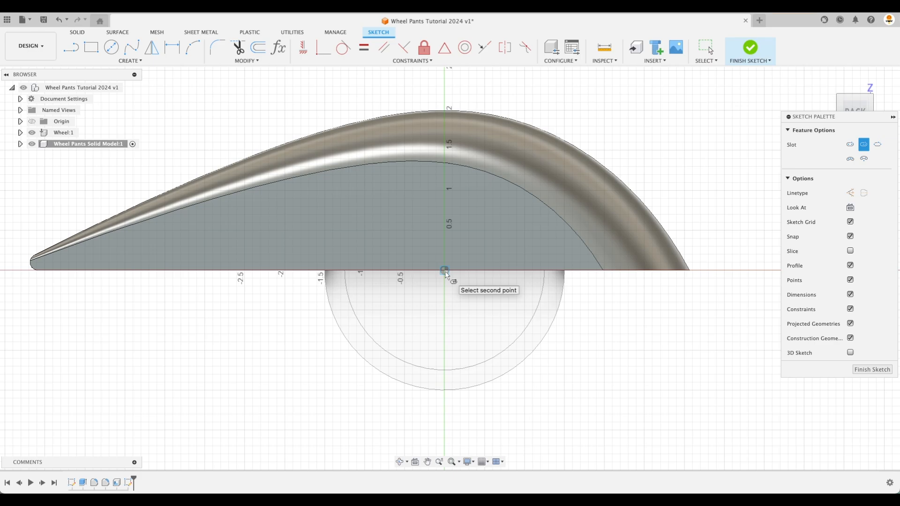
left_click(445, 226)
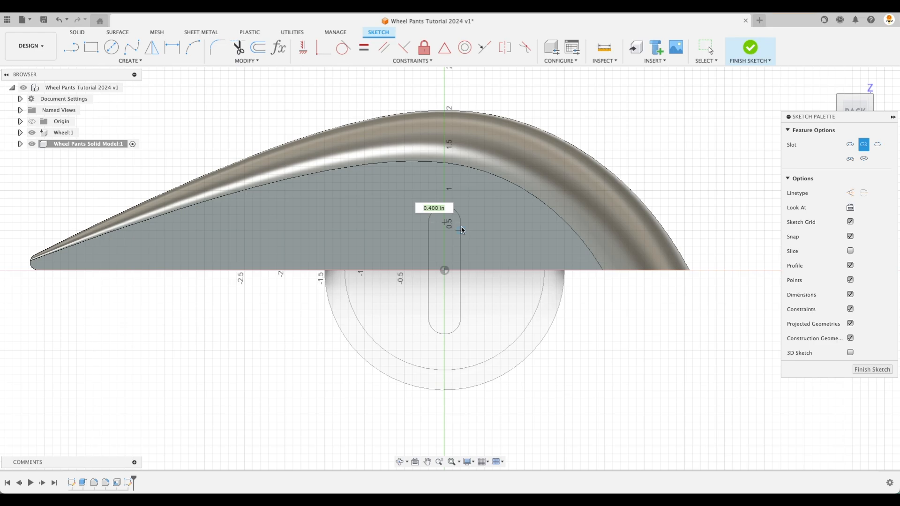
left_click(462, 230)
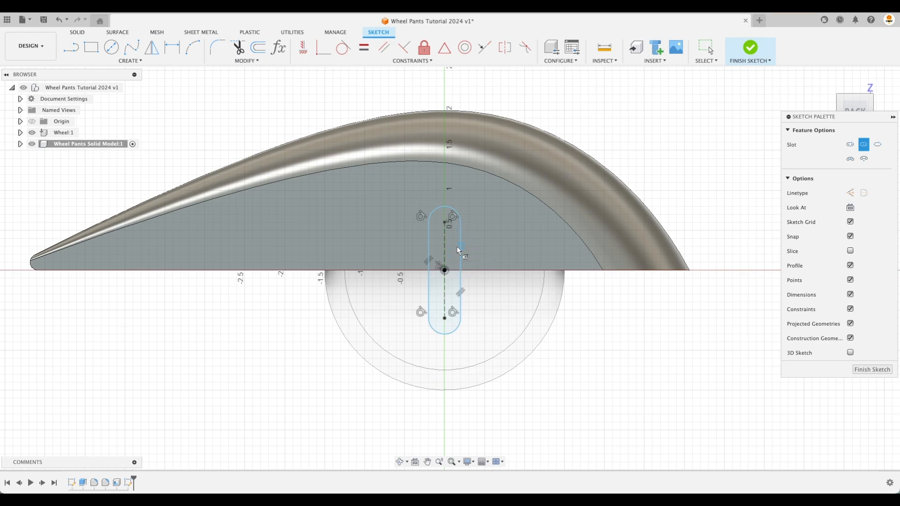
- Offset the slot outline outward by 1/4 in and finish the sketch
left_click(261, 49)
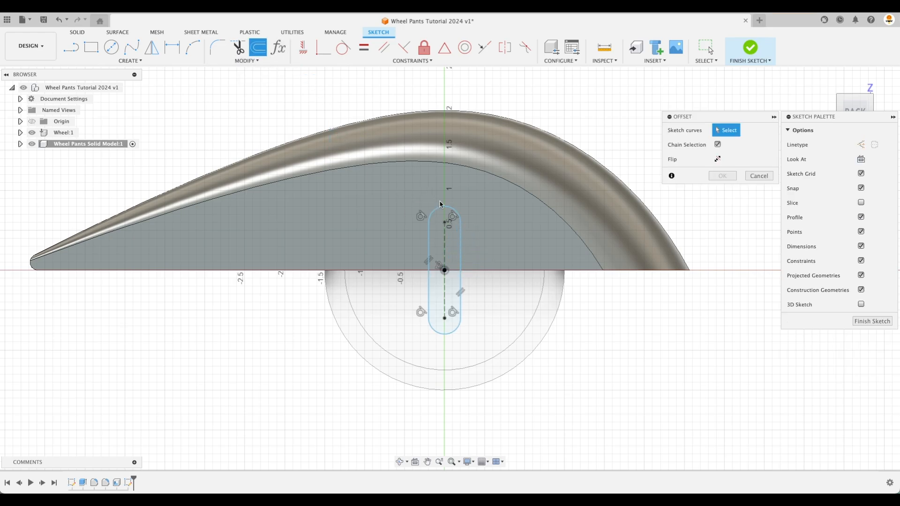
left_click(462, 243)
left_click_drag(467, 242, 478, 242)
type("25")
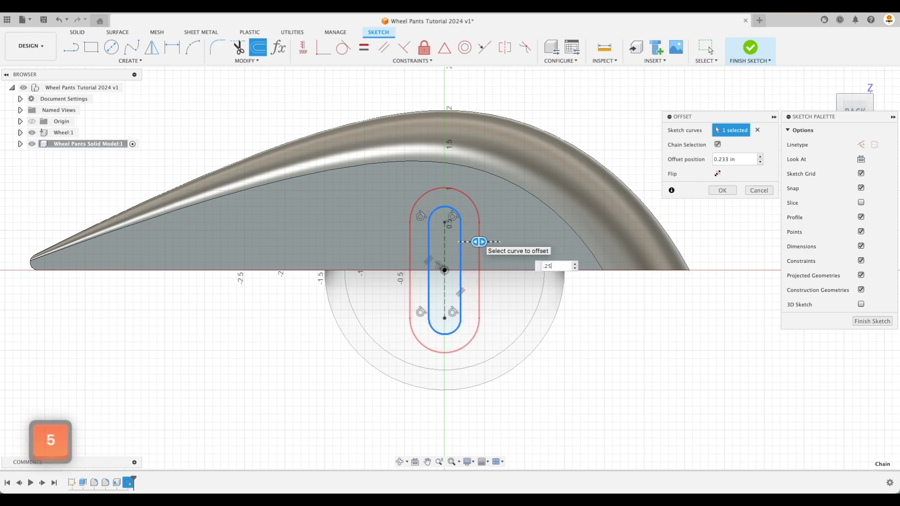
key("BackSpace")
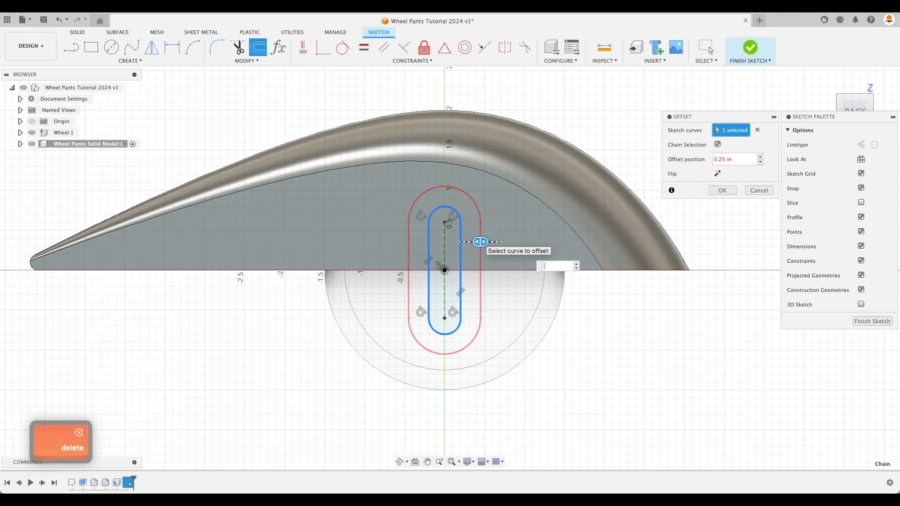
type("1/4")
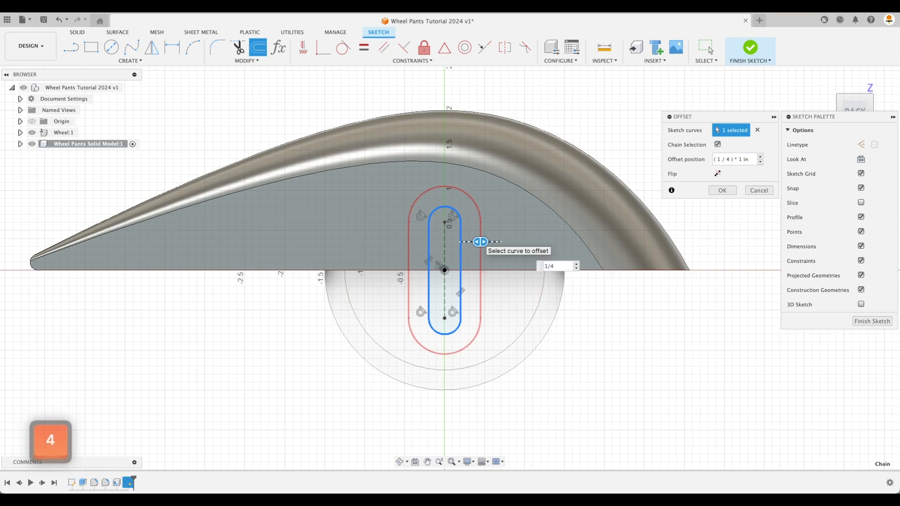
key("Return")
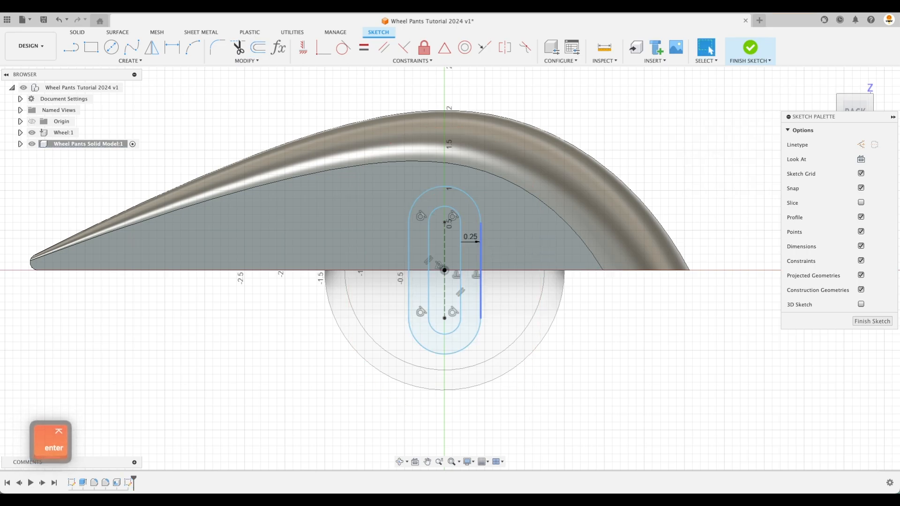
left_click(872, 321)
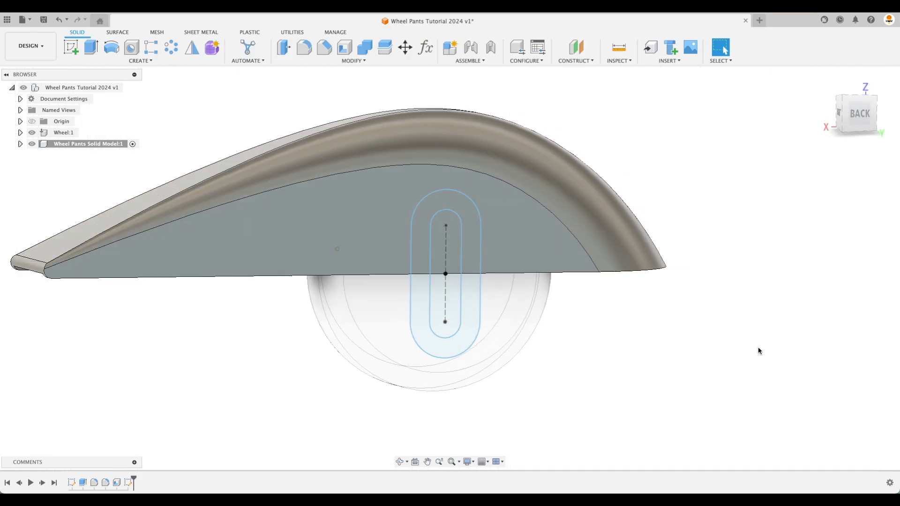
- Hide the wheel and extrude the inner slot's upper half as a cut up to the side wall's inner face
left_click(32, 134)
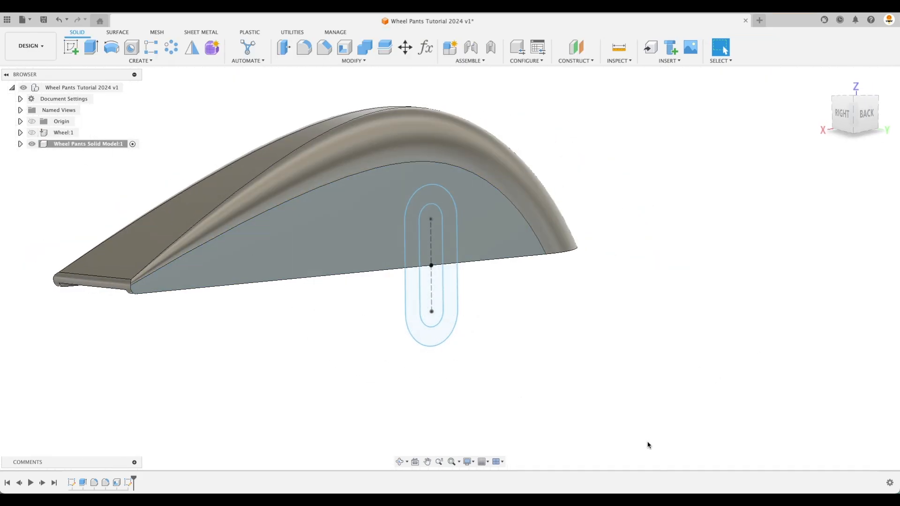
left_click(91, 47)
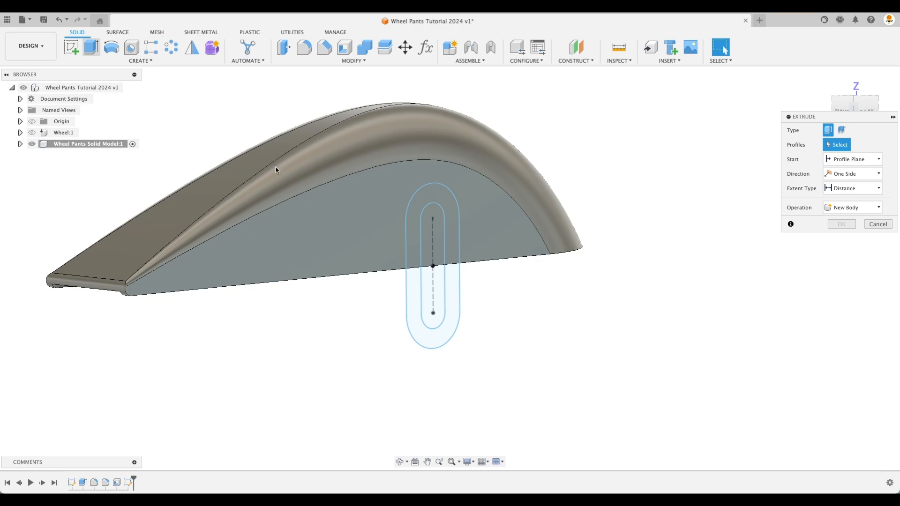
left_click(438, 238)
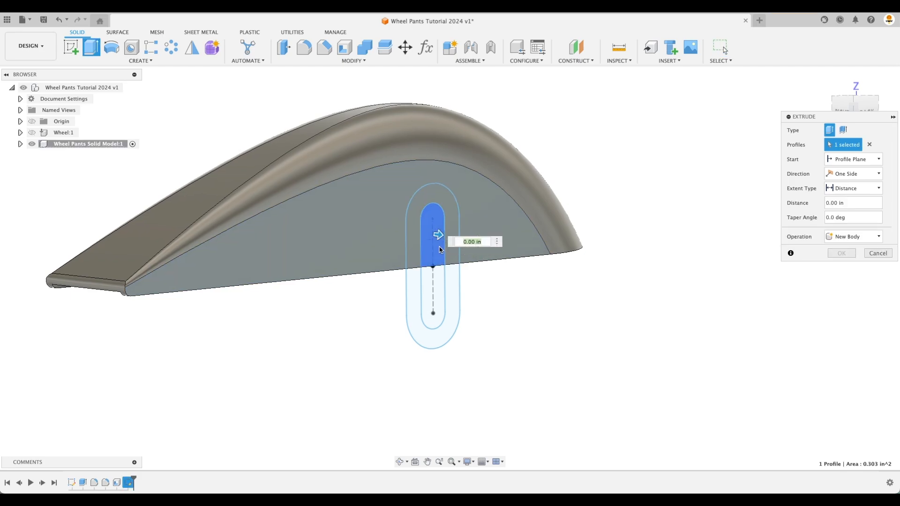
left_click(846, 190)
left_click(847, 211)
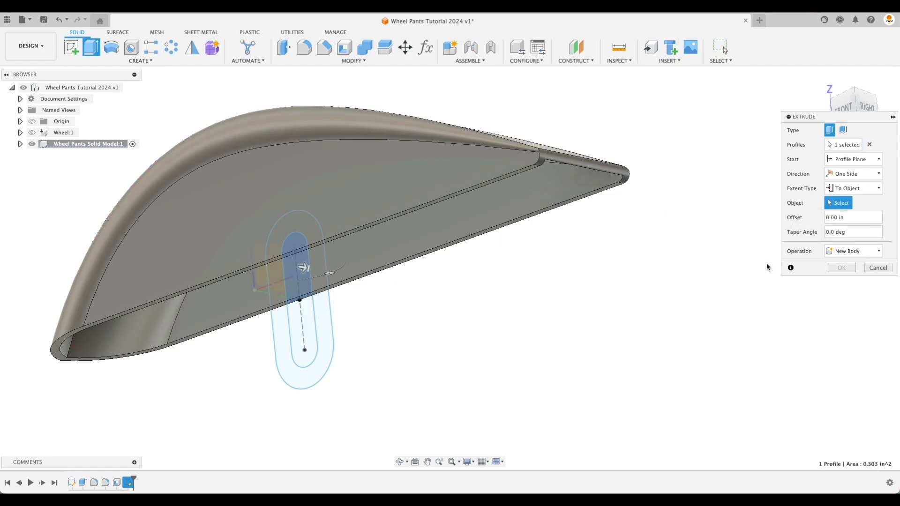
left_click(351, 253)
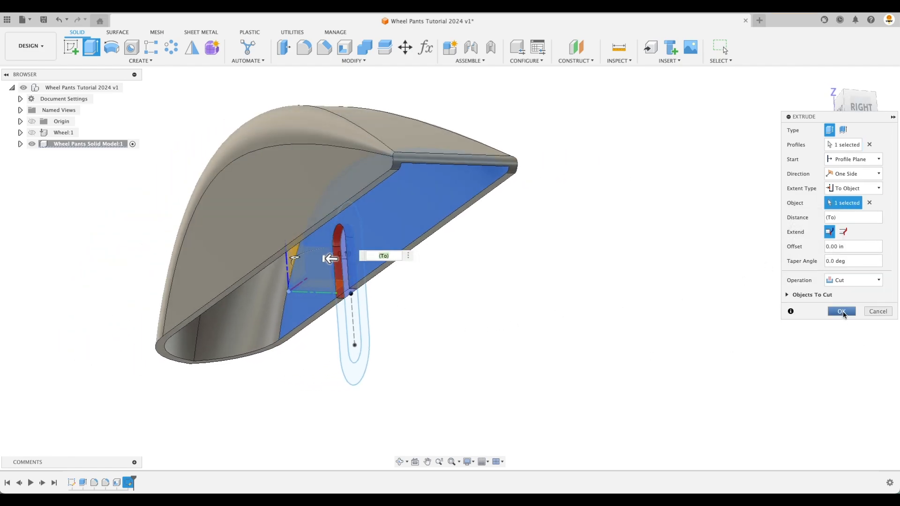
left_click(843, 311)
- Make the slot sketch, Sketch3, visible again in the wheel pants component
middle_click_drag(844, 315, 394, 319, "shift")
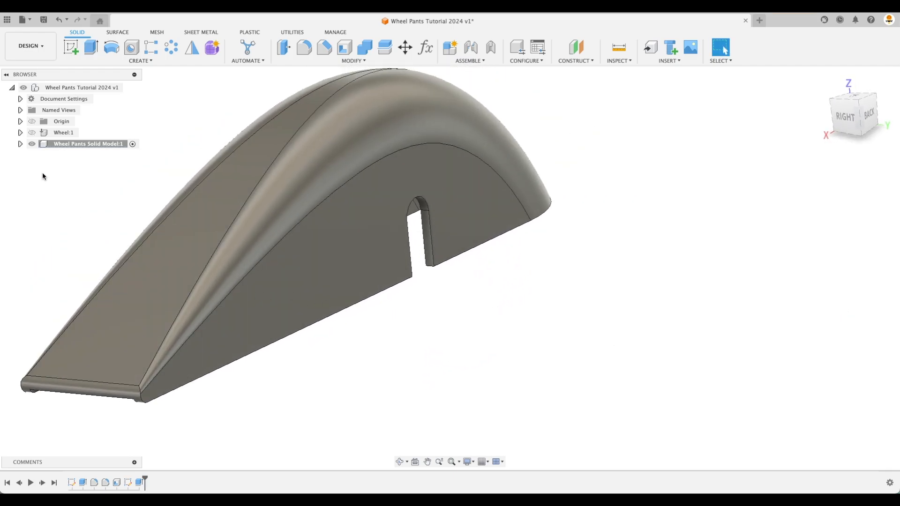
left_click(20, 144)
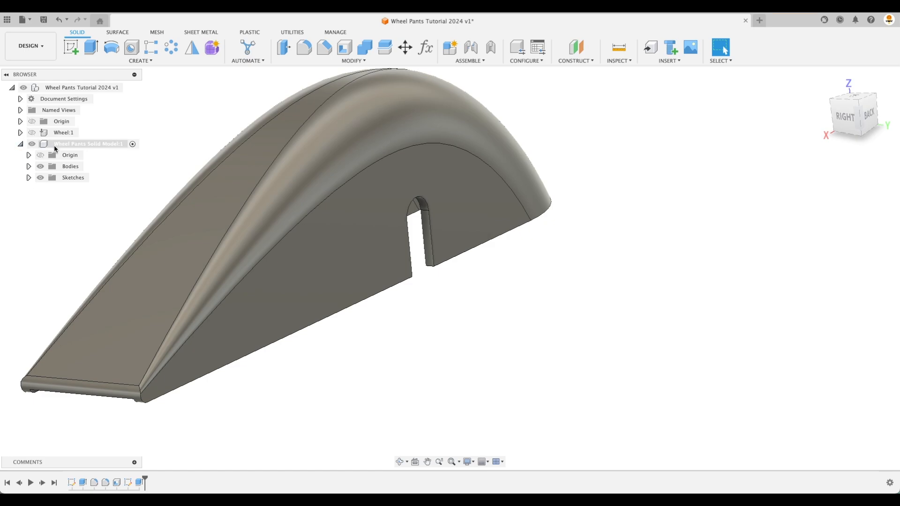
left_click(28, 178)
left_click(49, 201)
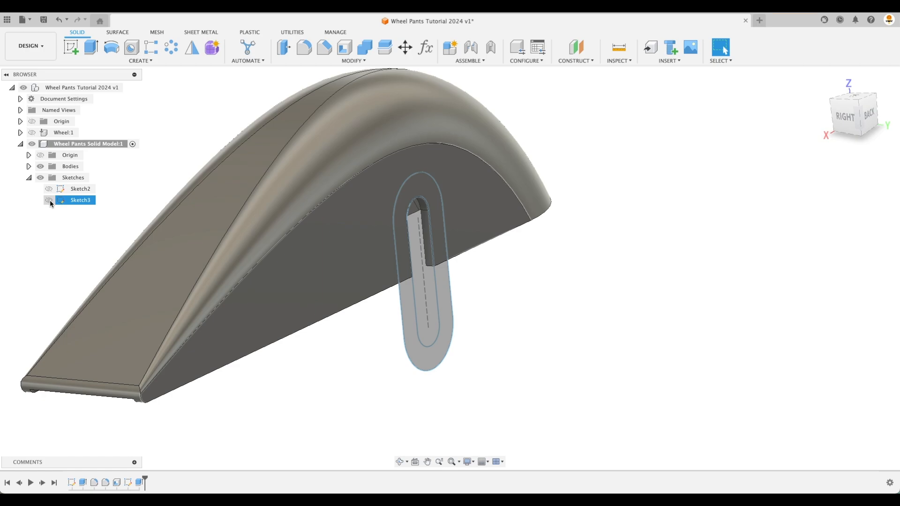
- Extrude the upper half of the offset slot ring 0.10 in outward, joined to the body, and hide the slot sketch
left_click(50, 201)
left_click(634, 318)
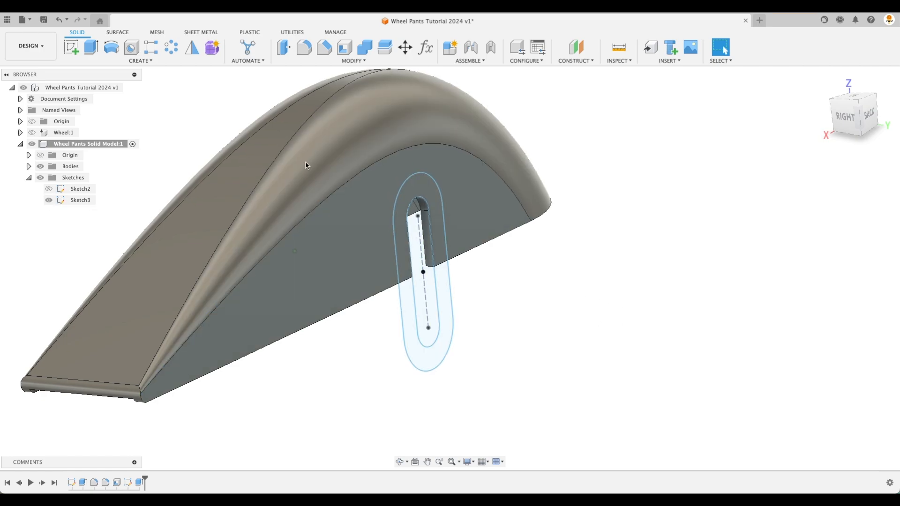
left_click(90, 47)
scroll(424, 241, "up", 3)
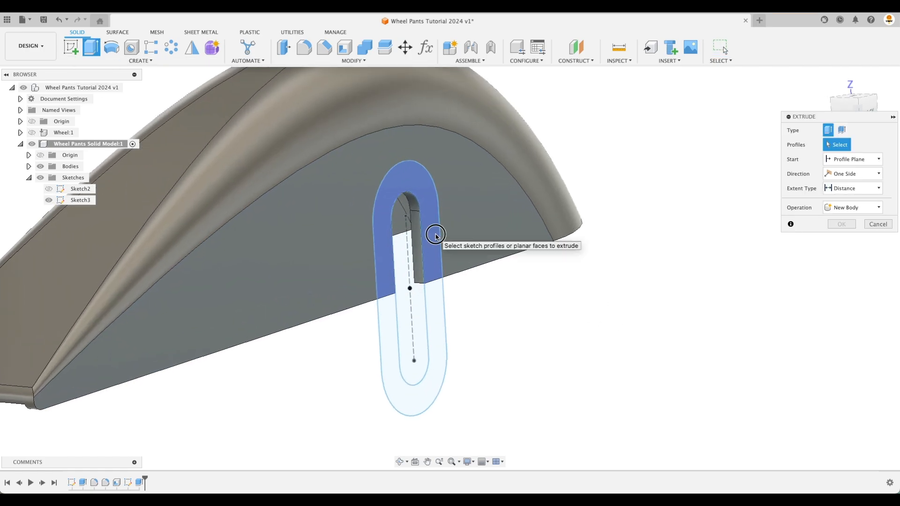
left_click(433, 237)
left_click_drag(399, 230, 409, 231)
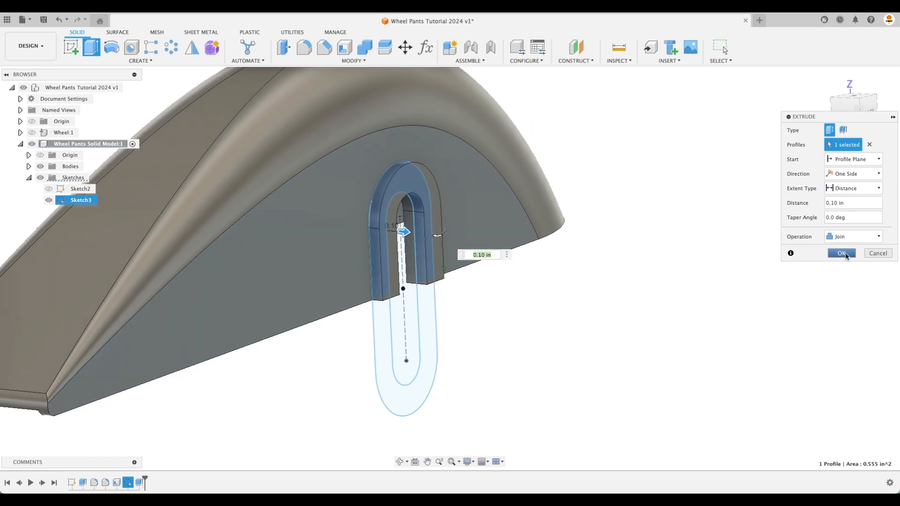
left_click(842, 253)
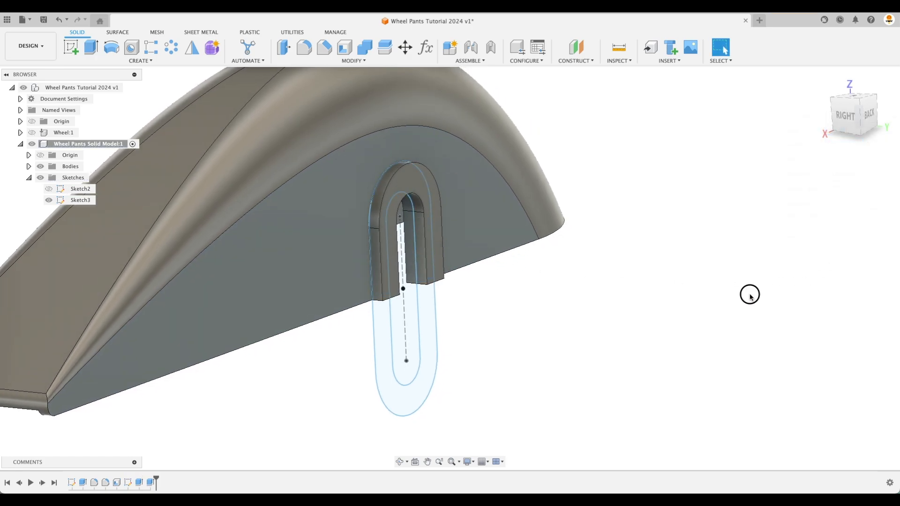
left_click(49, 200)
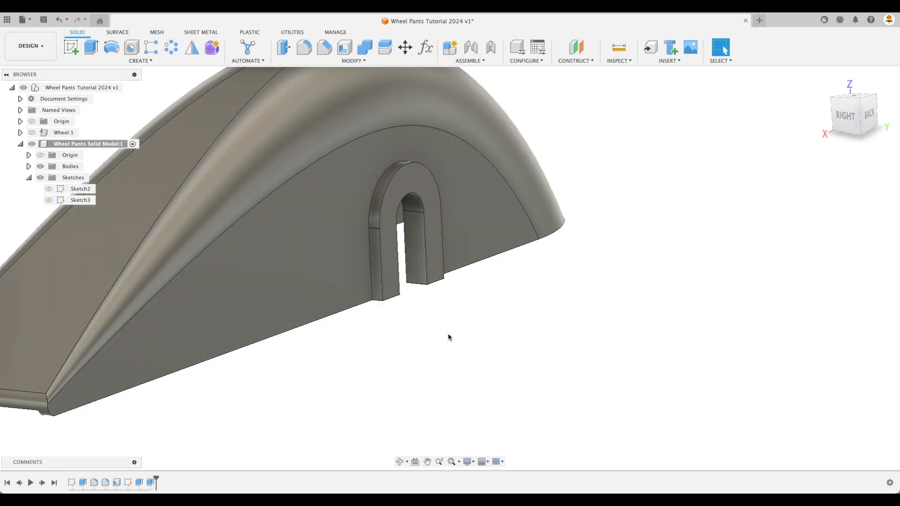
- Fillet the outer base edges where the raised slot boss meets the body's side face with a 0.1 in radius
middle_click_drag(474, 329, 558, 379, "shift")
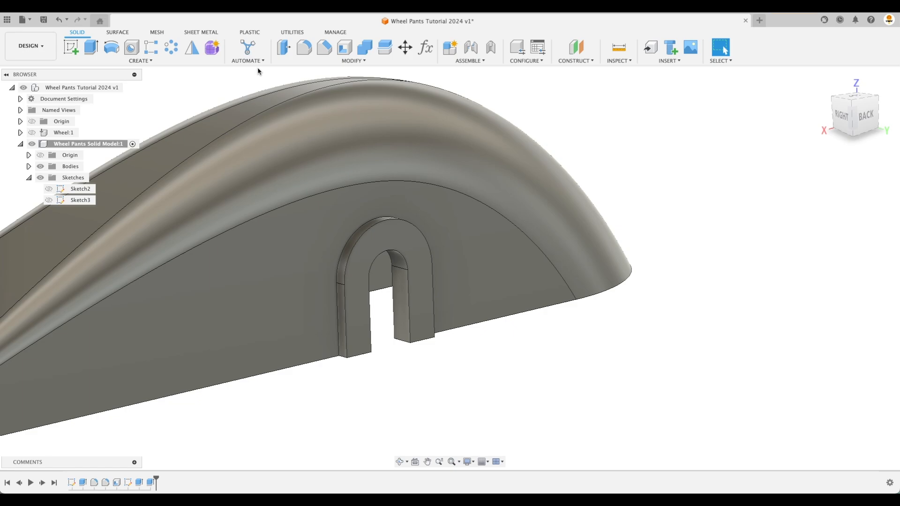
left_click(305, 47)
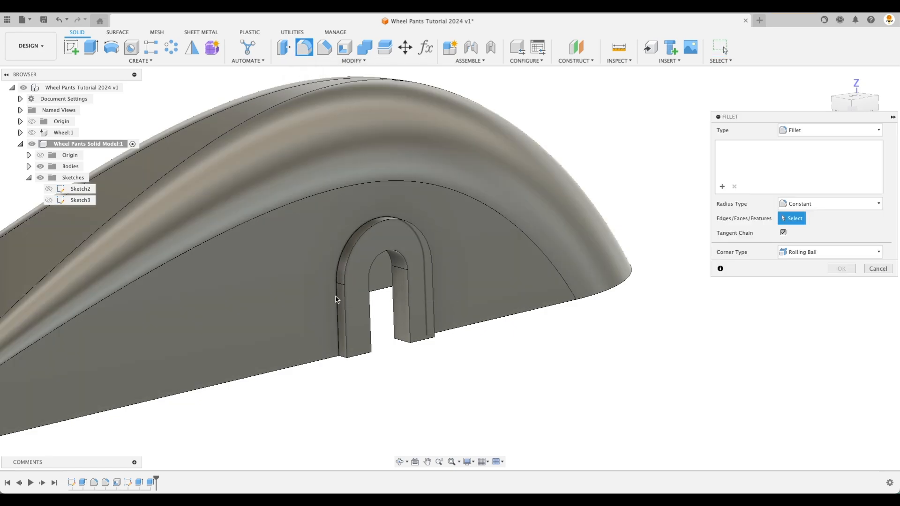
left_click(336, 299)
scroll(339, 302, "up", 3)
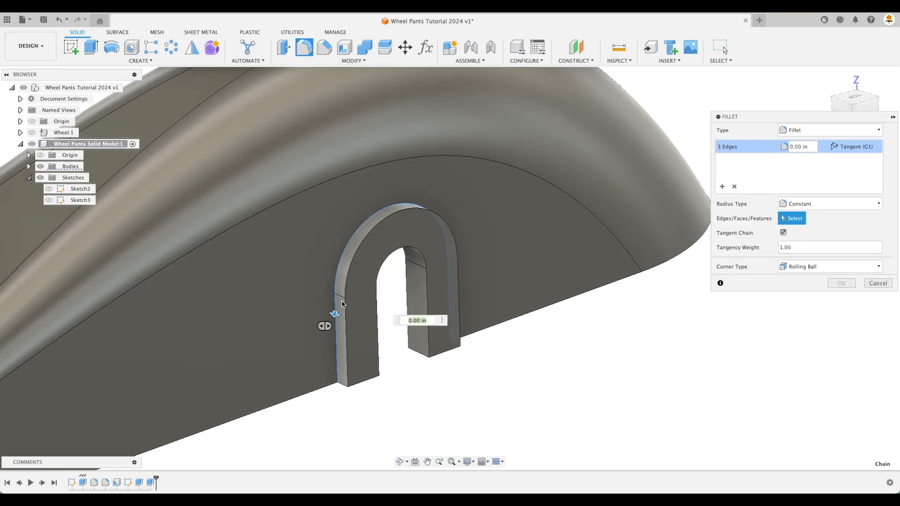
left_click_drag(337, 312, 334, 317)
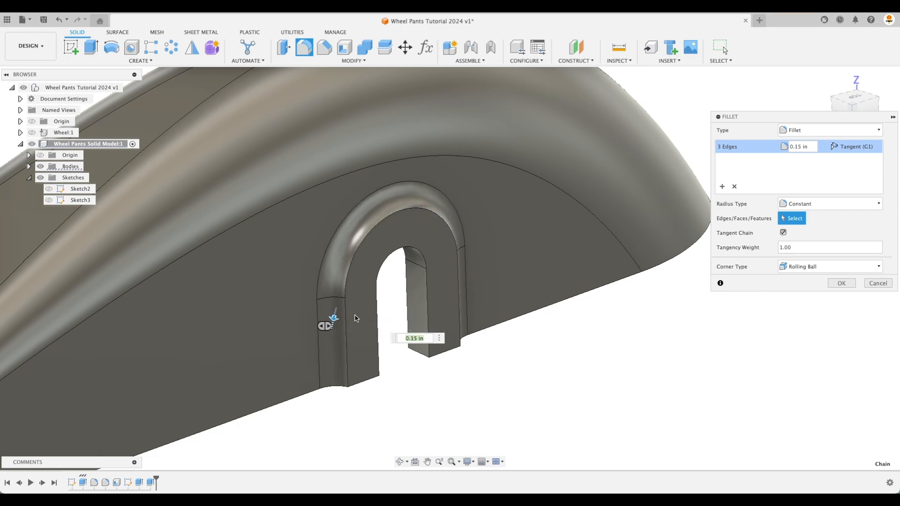
type(".1")
scroll(355, 319, "down", 3)
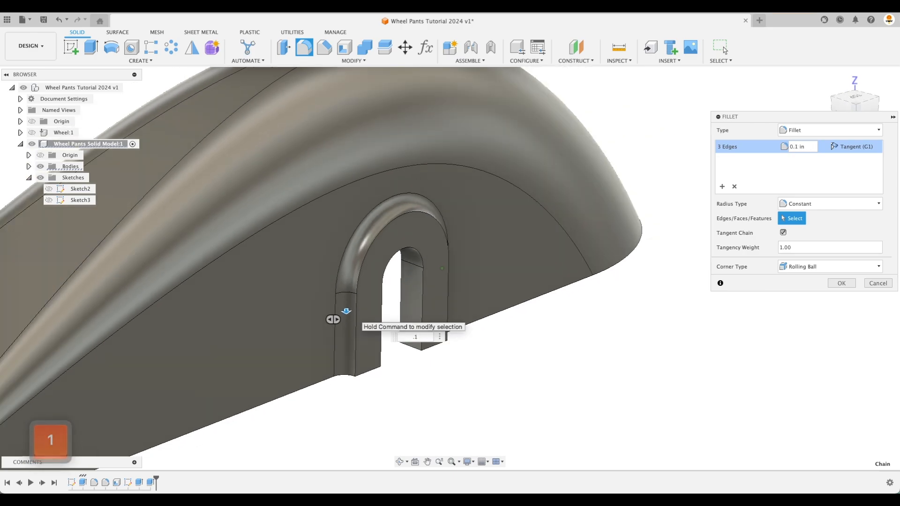
key("Return")
scroll(355, 322, "down", 4)
- Apply the Paint - Enamel Glossy (Green) appearance to the wheel pants body
middle_click_drag(487, 366, 802, 123, "shift")
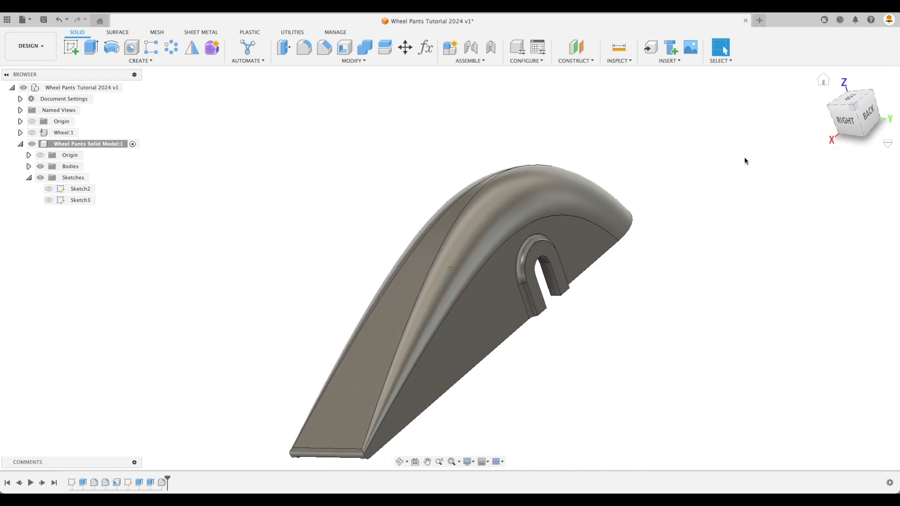
middle_click_drag(715, 173, 460, 167, "shift")
key("a")
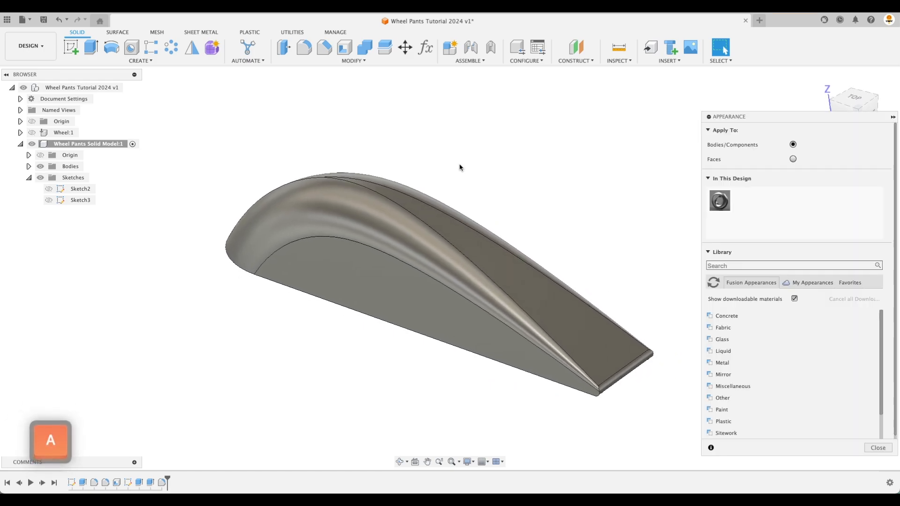
left_click(736, 265)
type("green")
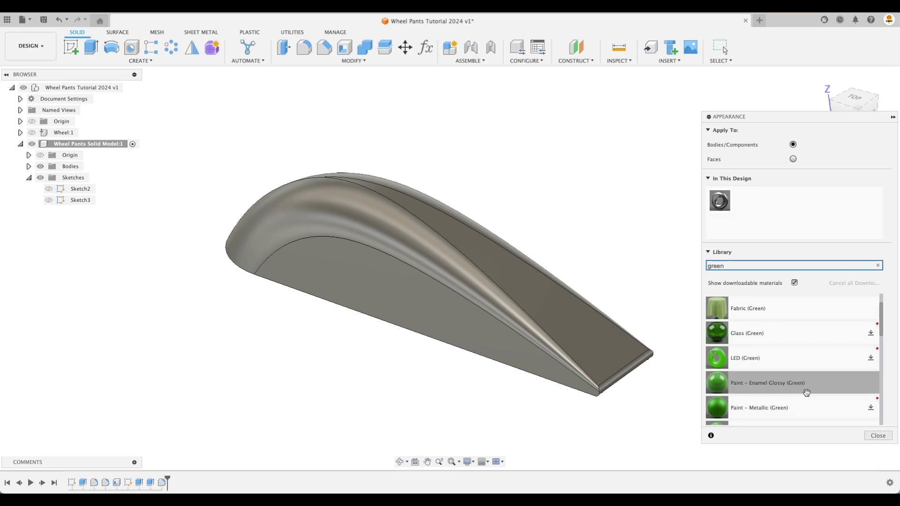
mouse_move(805, 392)
left_mouse_down()
mouse_move(820, 384)
mouse_move(647, 361)
mouse_move(476, 283)
mouse_move(459, 287)
left_mouse_up()
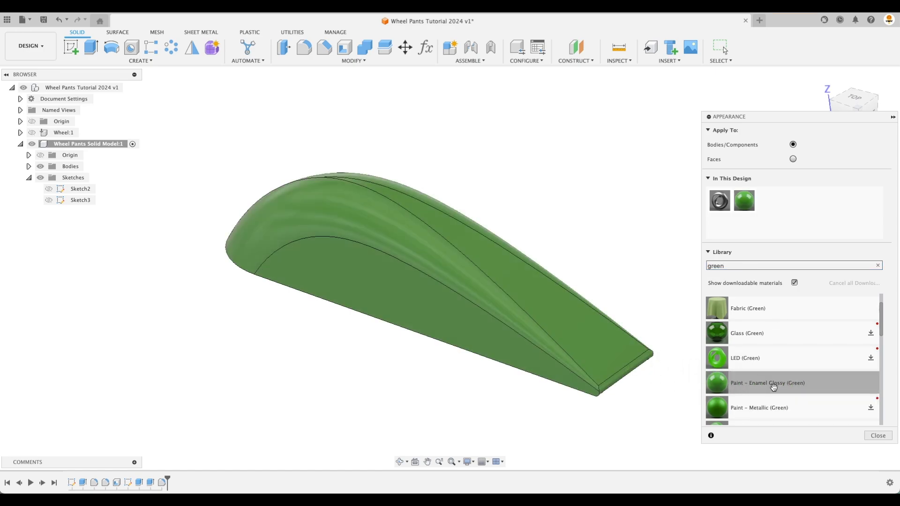
left_click(878, 436)
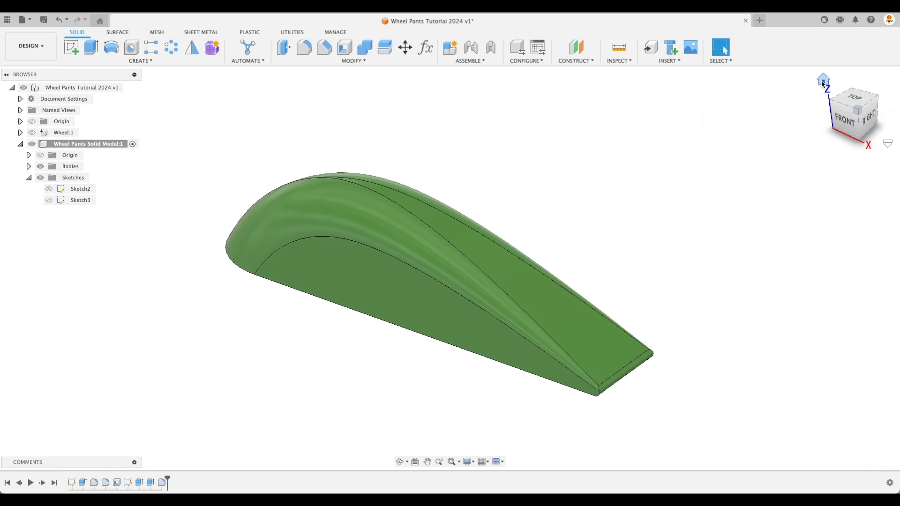
- Create a new component under the top-level assembly and name it Wheel Pants Surface Model
left_click(823, 82)
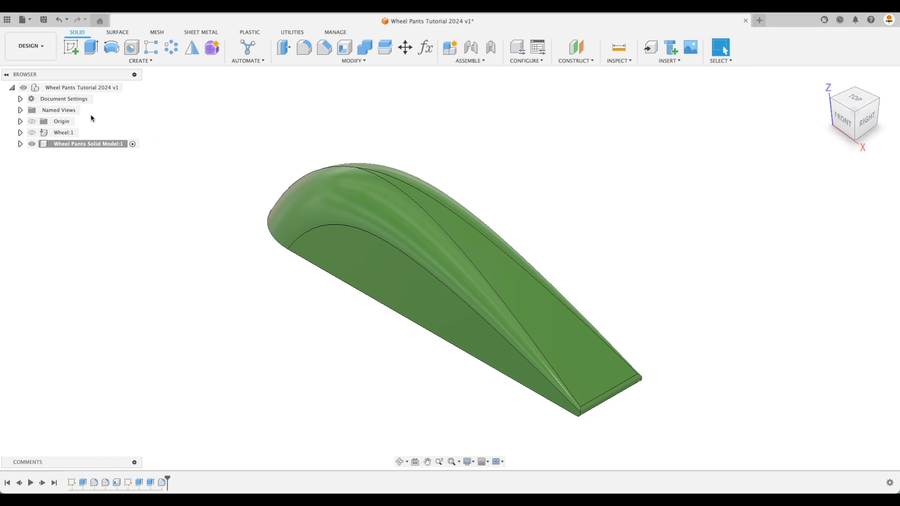
right_click(87, 88)
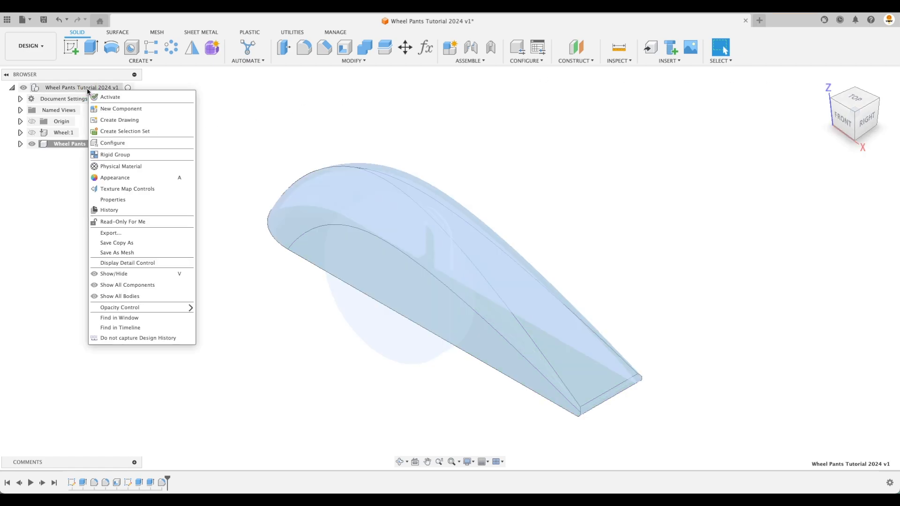
left_click(117, 110)
double_click(810, 173)
type("Wheel Pants Surface Model")
key("Return")
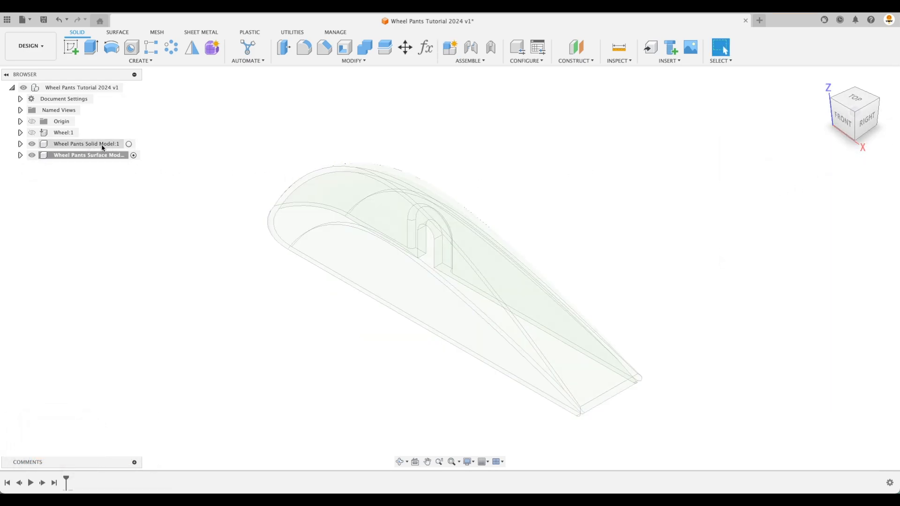
- Hide the Wheel Pants Solid Model component, show the wheel and view it from the left side
left_click(32, 144)
left_click(32, 132)
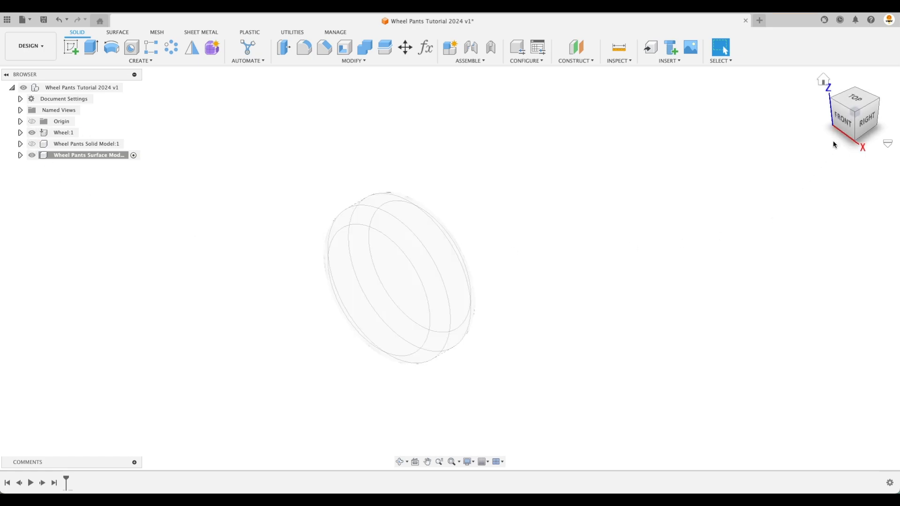
middle_click_drag(723, 211, 707, 216, "shift")
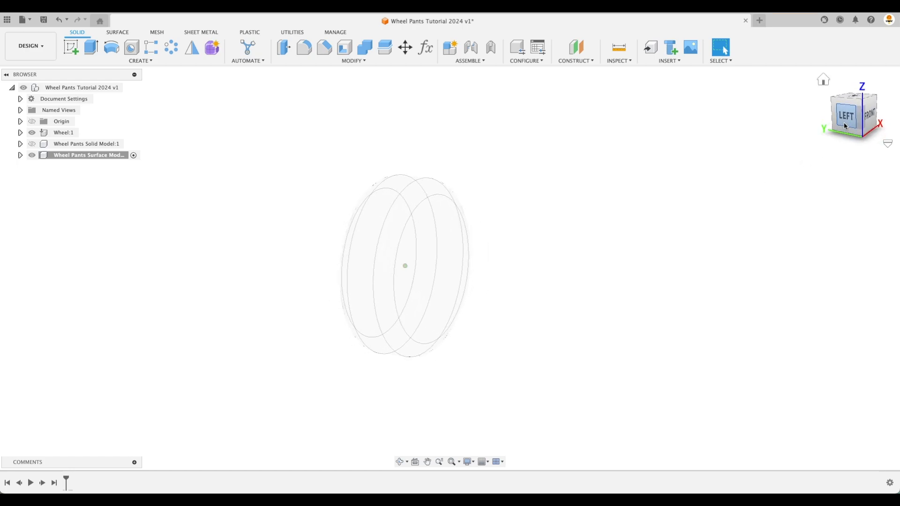
left_click(847, 123)
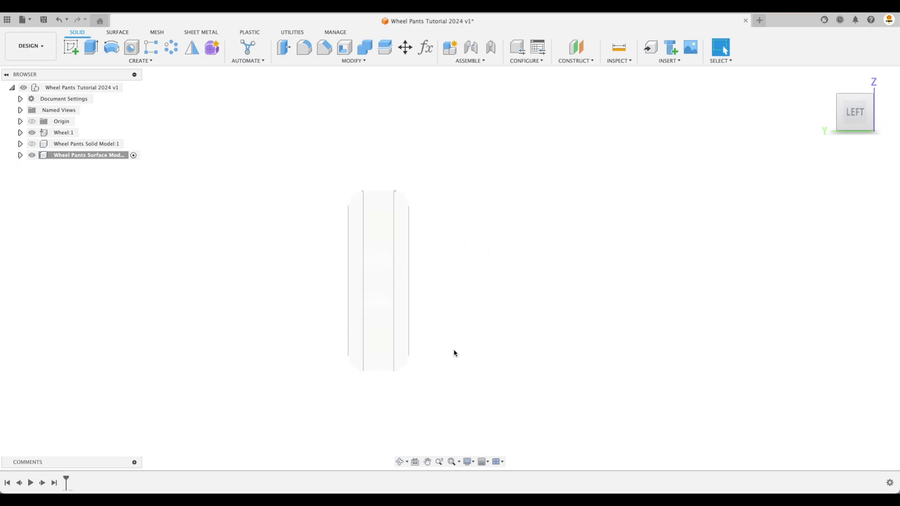
middle_click_drag(498, 298, 532, 283)
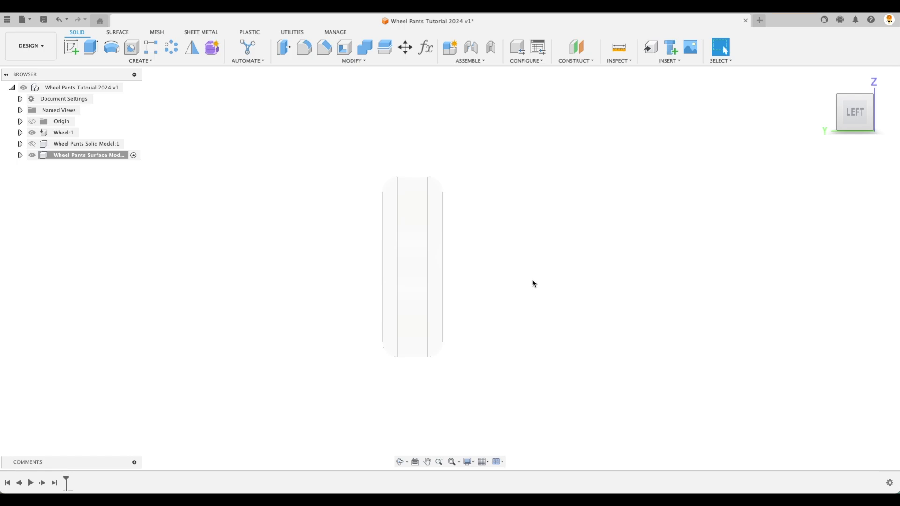
key("F6")
scroll(661, 281, "down", 10)
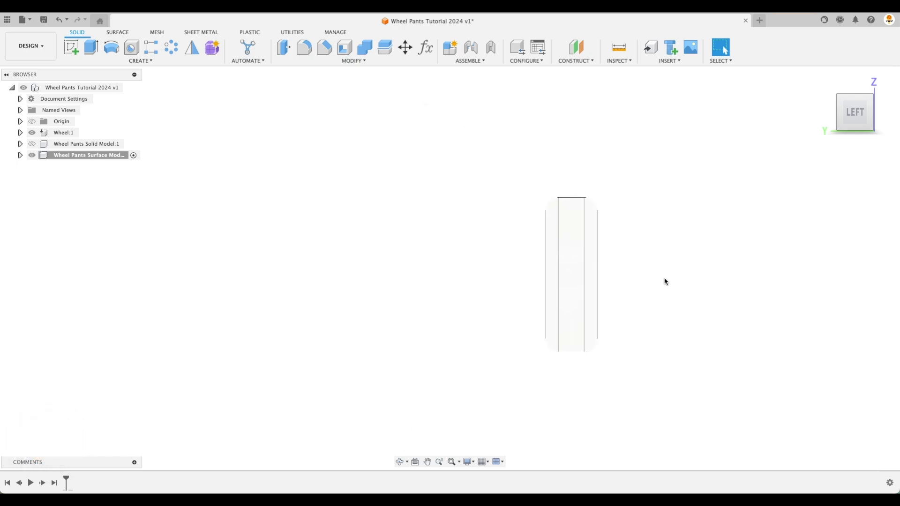
middle_click_drag(523, 295, 619, 315)
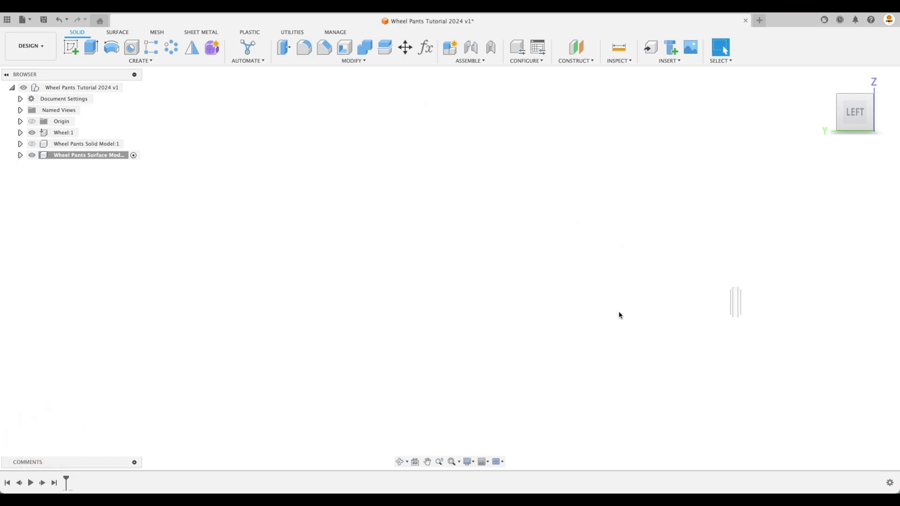
key("F6")
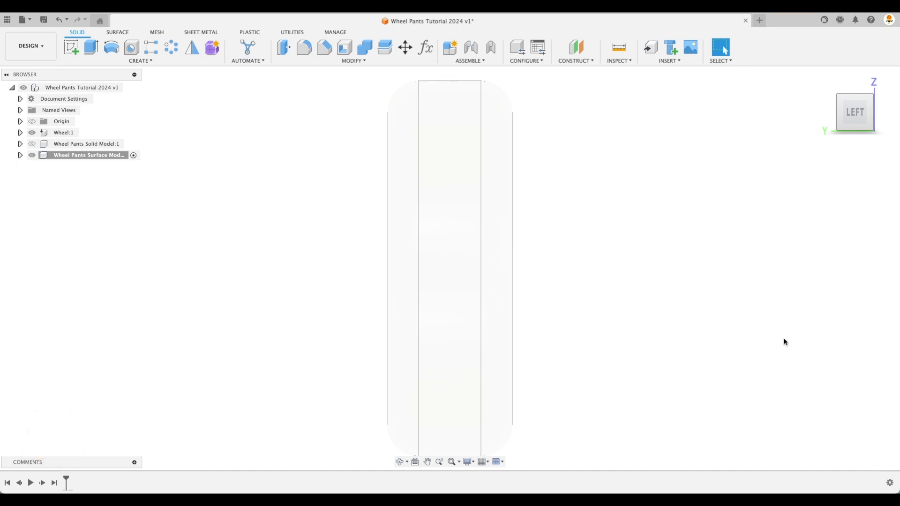
scroll(616, 275, "down", 2)
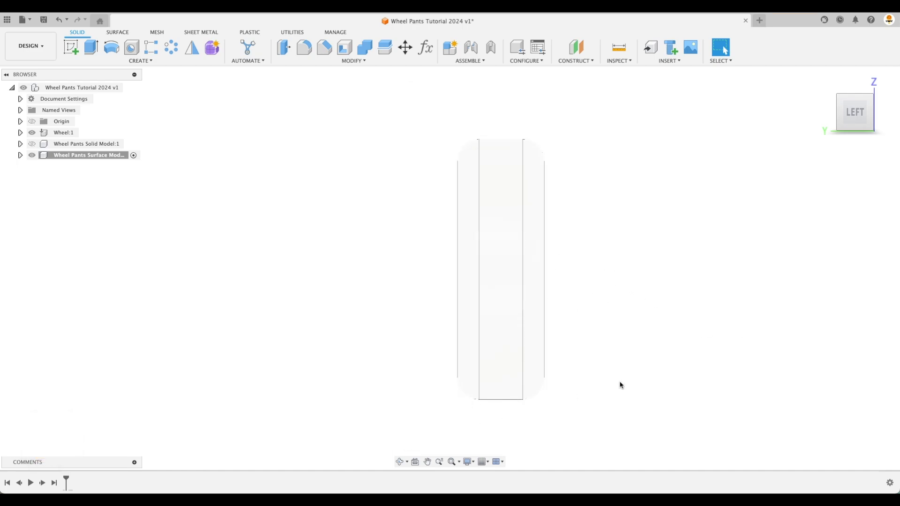
left_click(427, 462)
left_click_drag(671, 316, 636, 288)
key("Escape")
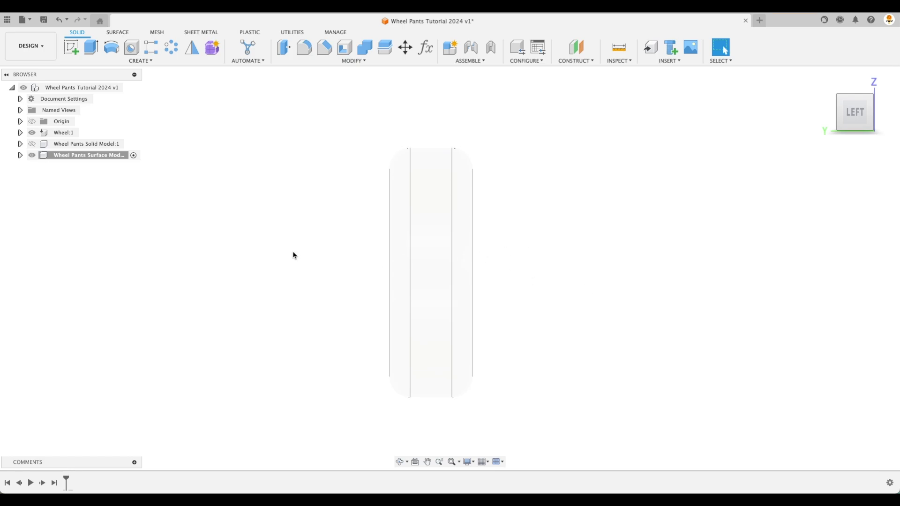
- Start a sketch on the YZ plane in the Wheel Pants Surface Model component
left_click(78, 52)
left_click(399, 247)
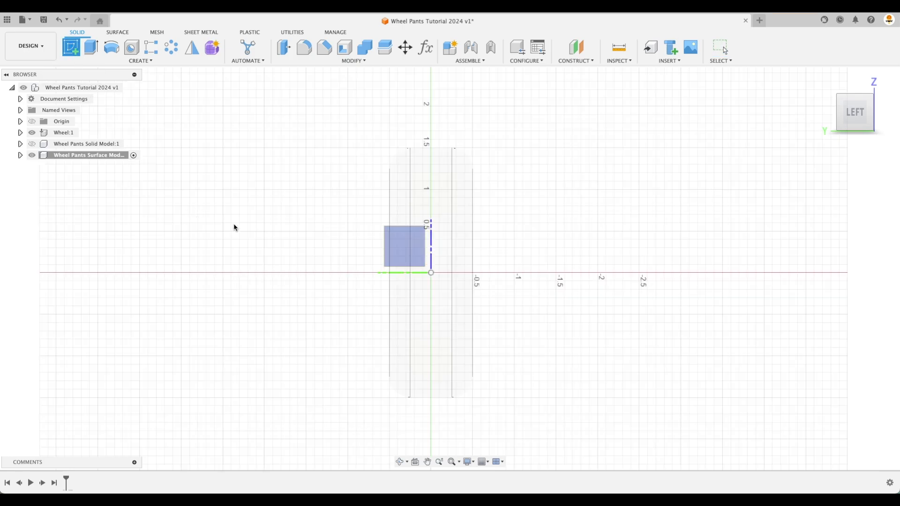
left_click(416, 247)
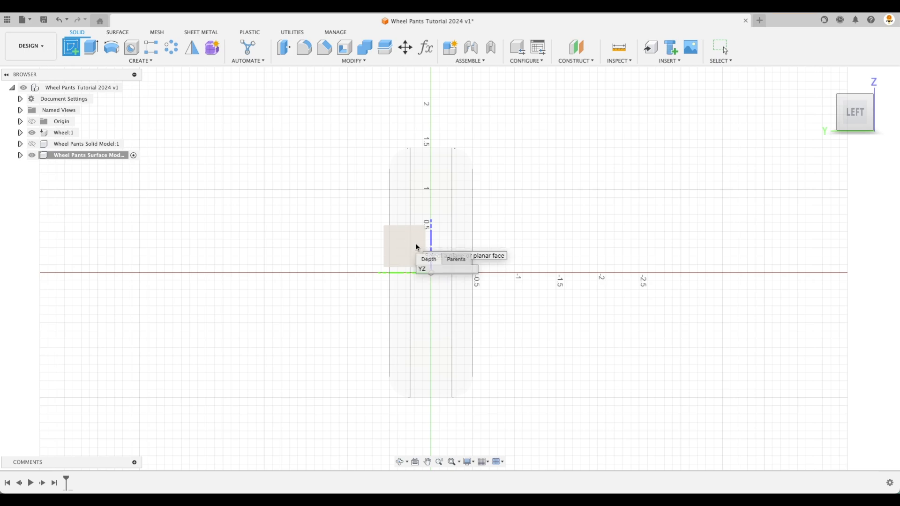
left_click(429, 270)
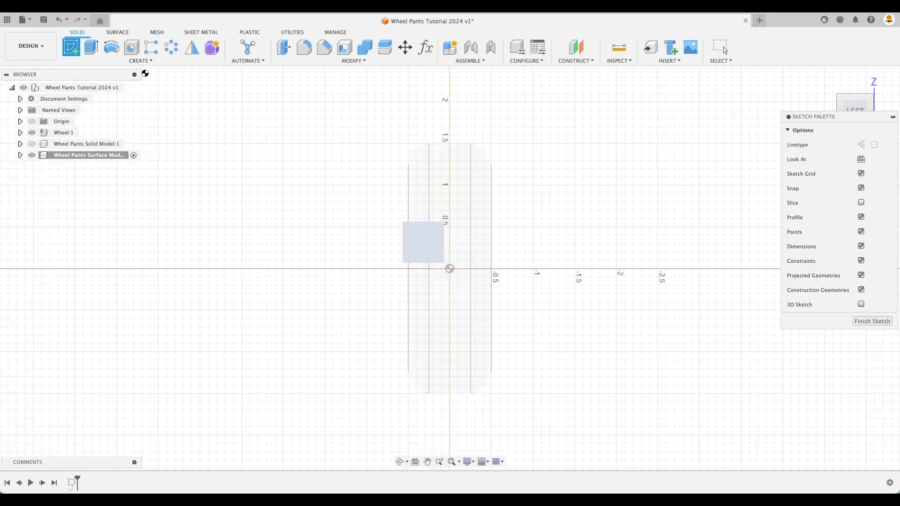
- Sketch an upright ellipse about 3.7 in tall and 1.7 in wide, centered on the vertical axis about 1.4 in above the origin
left_click(140, 61)
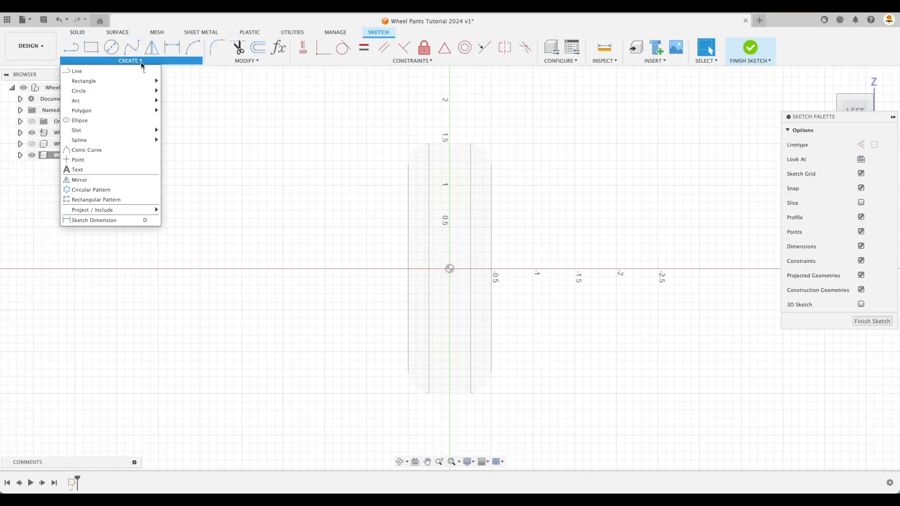
left_click(109, 120)
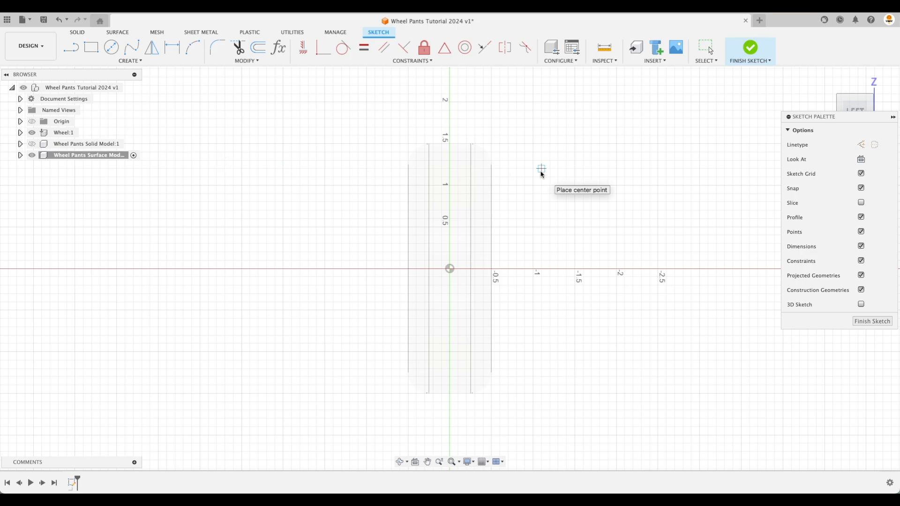
left_click(449, 152)
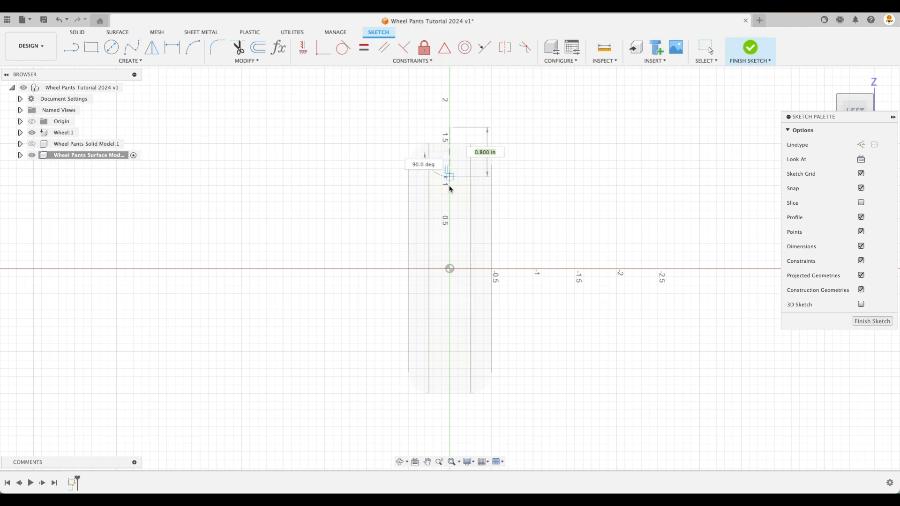
left_click(449, 307)
left_click(468, 304)
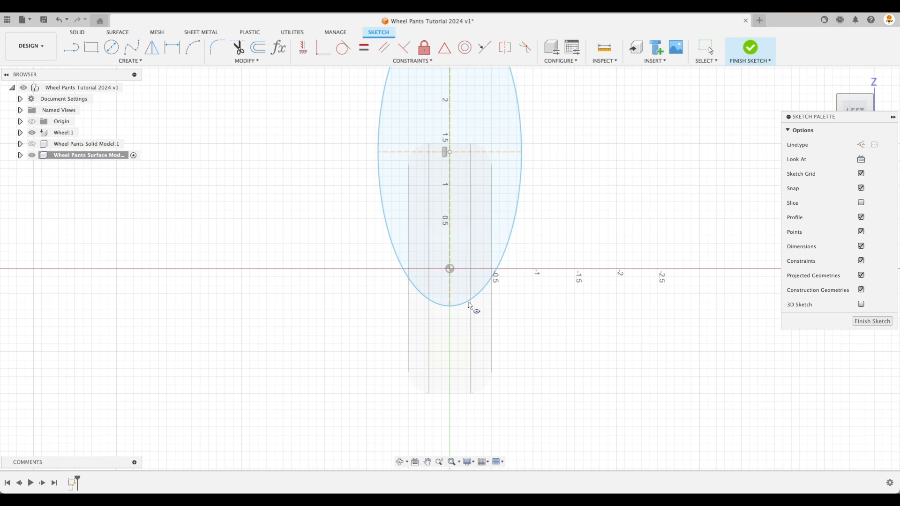
scroll(599, 246, "down", 3)
scroll(572, 263, "down", 2)
scroll(572, 263, "up", 1)
key("Escape")
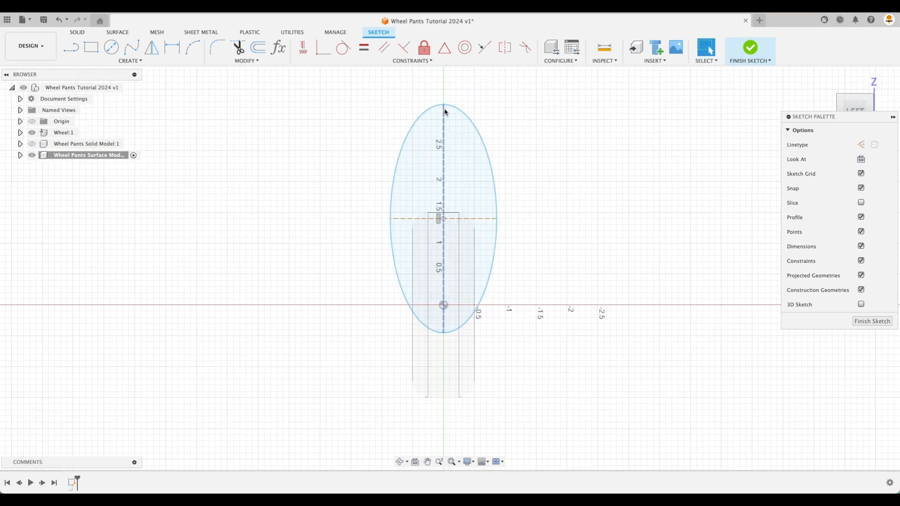
- Resize the upright ellipse to about 3 in tall and move its center to 0.8 in above the origin
left_click_drag(444, 104, 444, 138)
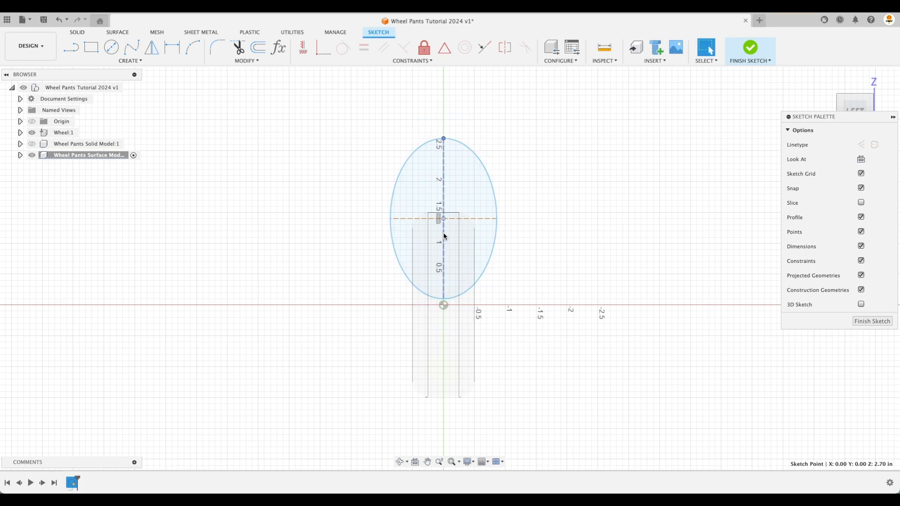
left_click_drag(445, 221, 445, 244)
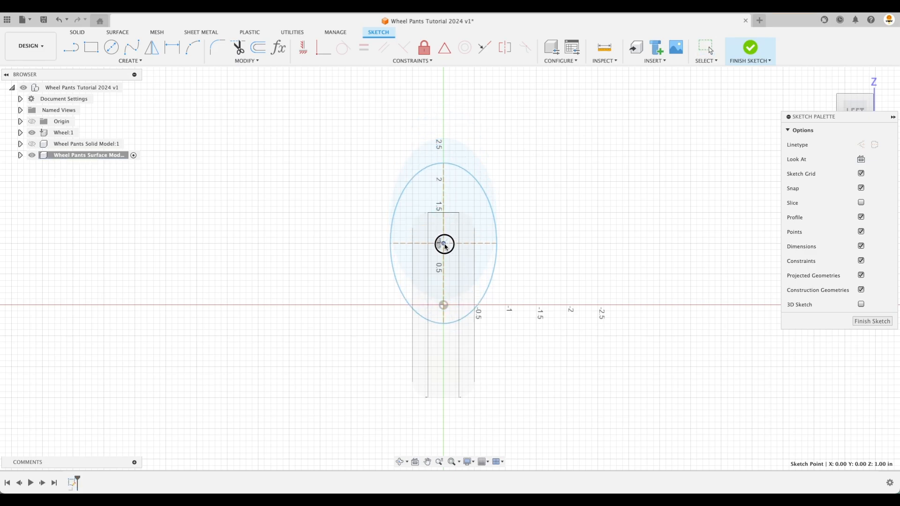
scroll(524, 248, "up", 1)
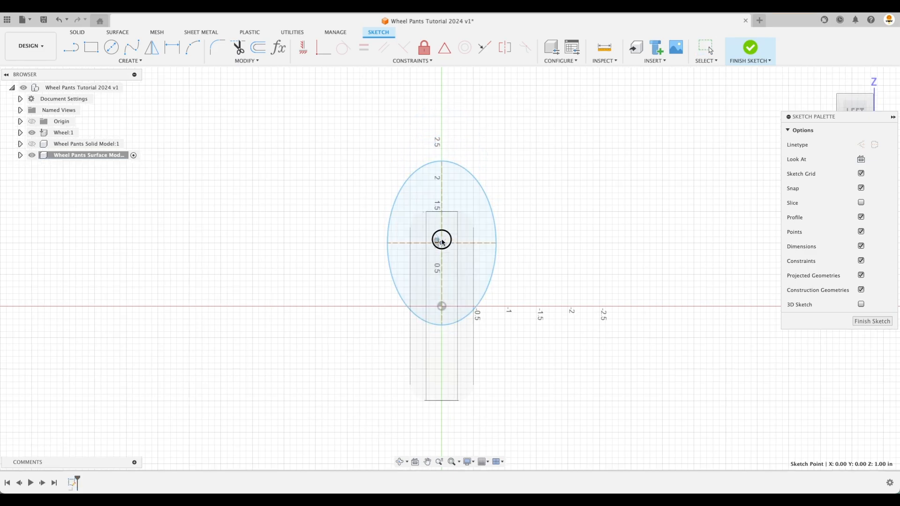
left_click_drag(441, 326, 441, 337)
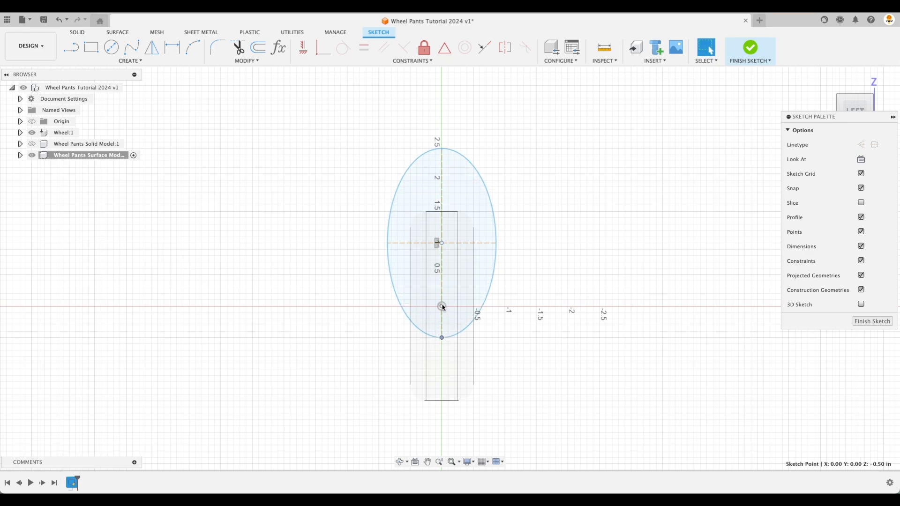
left_click_drag(441, 244, 442, 255)
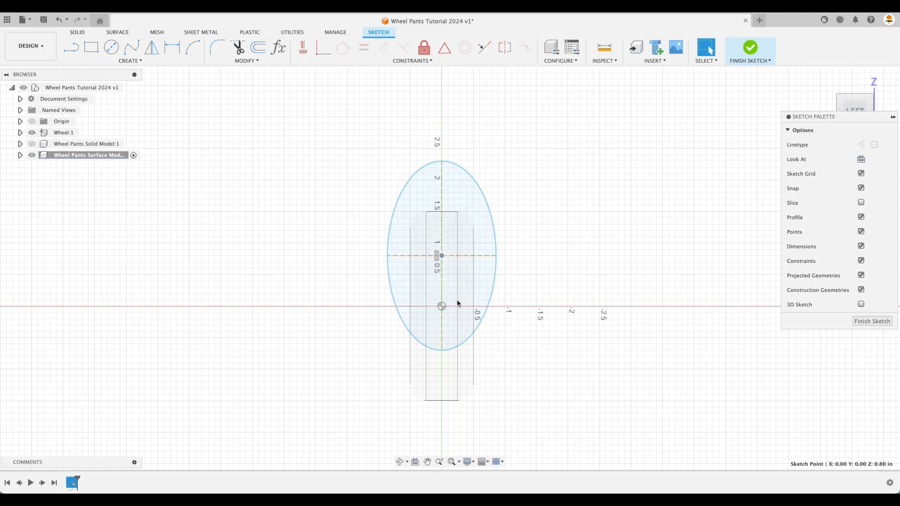
- Shift the ellipse's center 0.1 in sideways off the vertical axis and highlight its existing vertical constraint
left_click(443, 198)
mouse_move(441, 256)
left_mouse_down()
mouse_move(449, 259)
mouse_move(429, 257)
mouse_move(450, 258)
left_mouse_up()
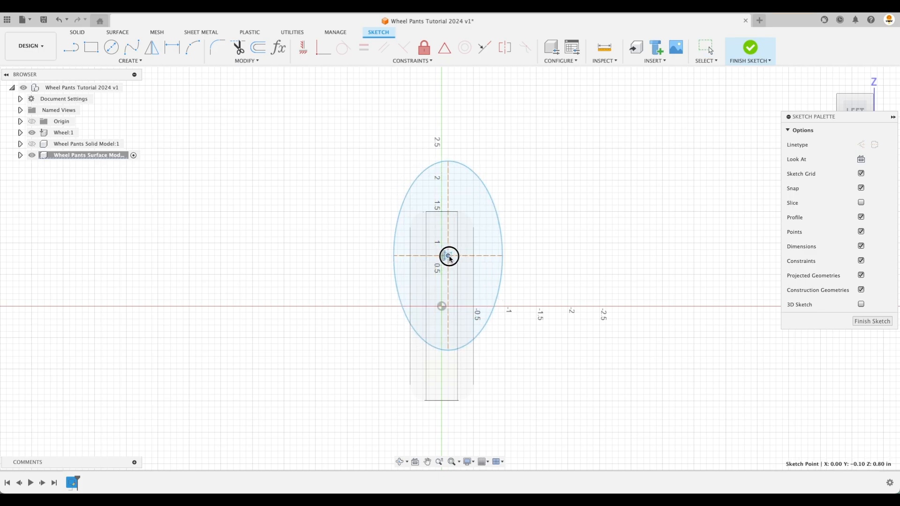
scroll(455, 281, "up", 2)
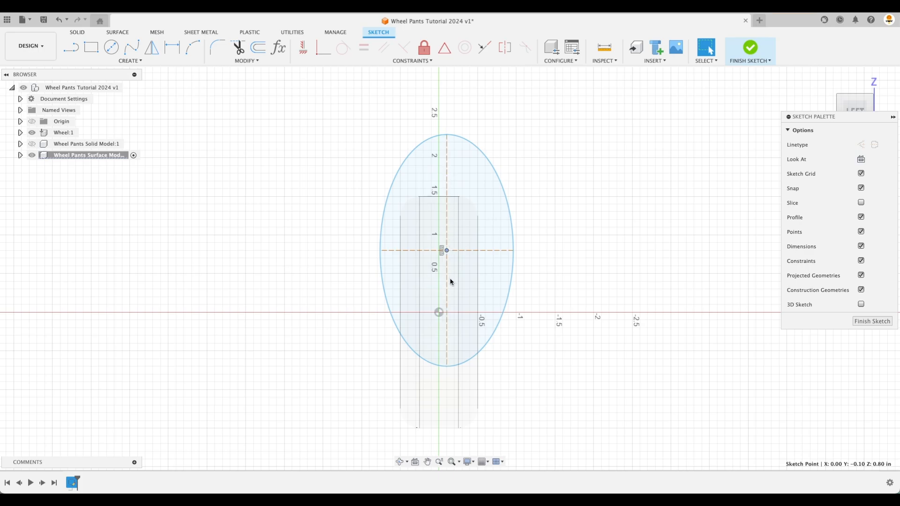
left_click(441, 250)
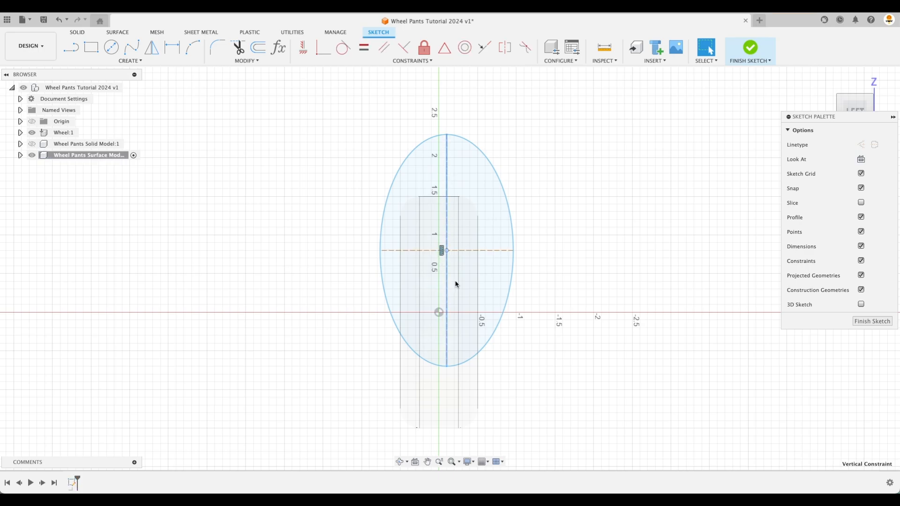
key("Escape")
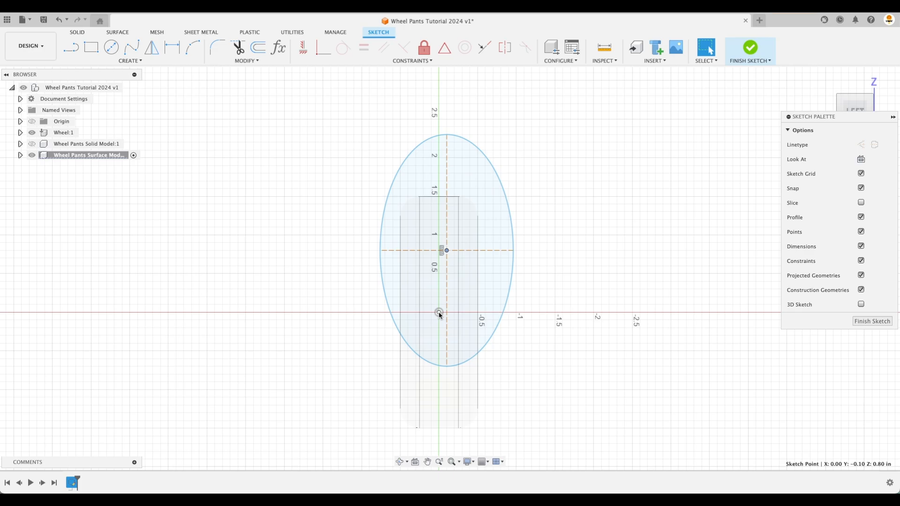
left_click(553, 207)
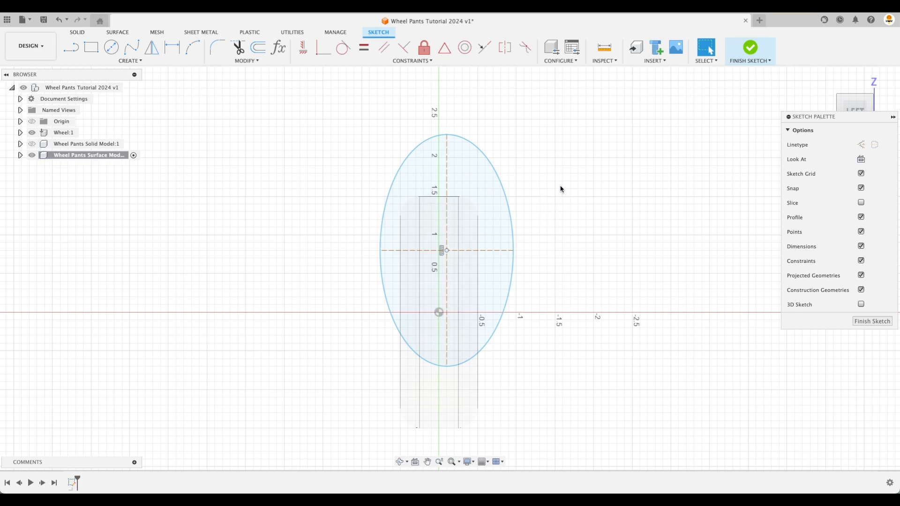
key("Escape")
- Constrain the ellipse's center vertically to the origin, move it to 0.7 in above the origin, and finish the sketch
left_click(303, 47)
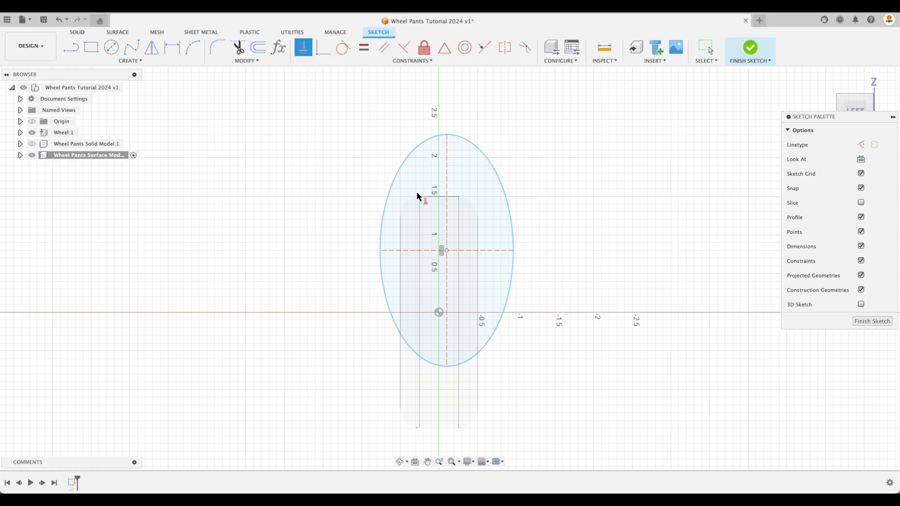
left_click(447, 251)
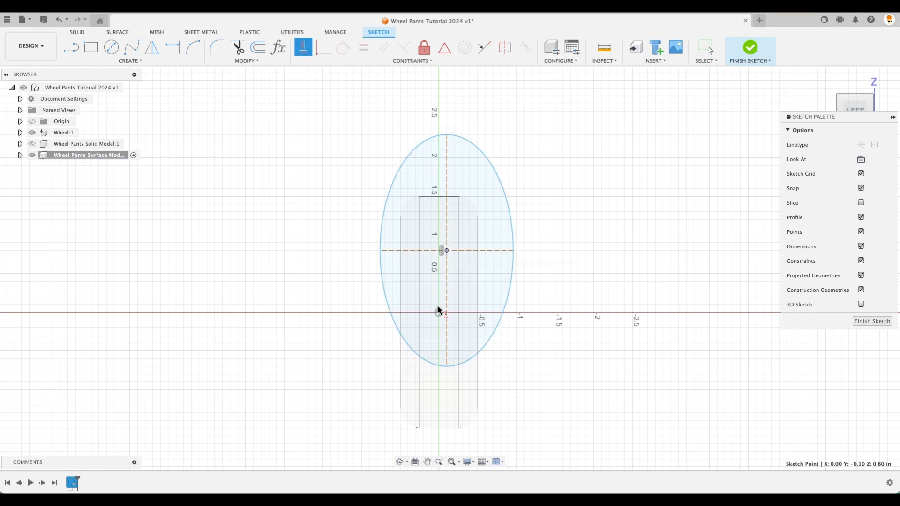
left_click(439, 312)
key("Escape")
mouse_move(438, 249)
left_mouse_down()
mouse_move(439, 211)
mouse_move(441, 265)
mouse_move(444, 257)
left_mouse_up()
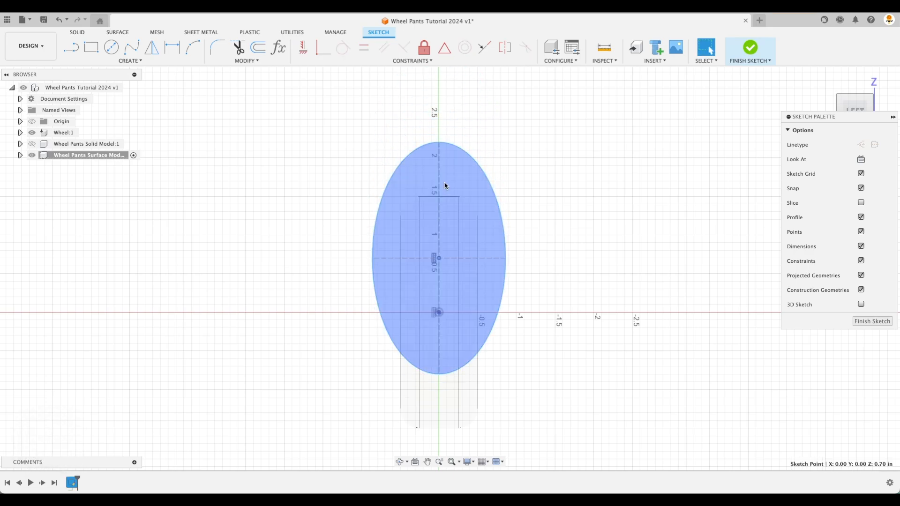
left_click(870, 321)
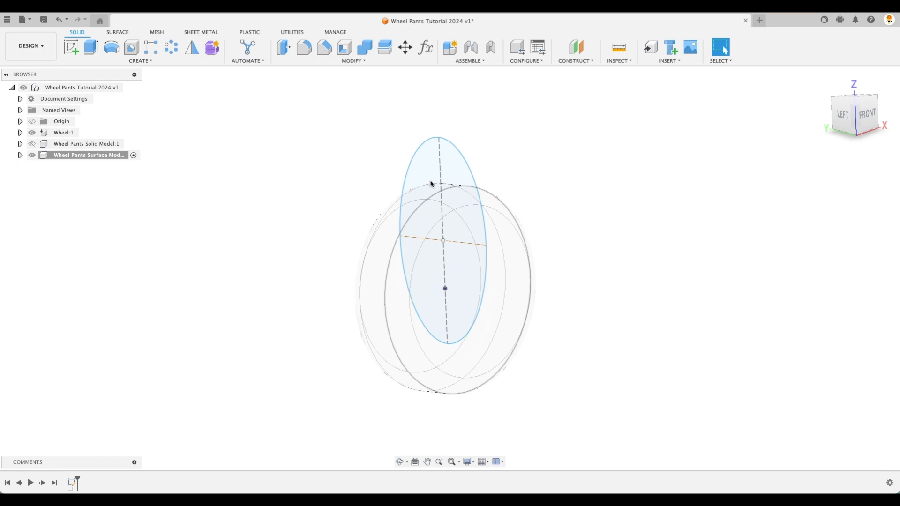
left_click(457, 180)
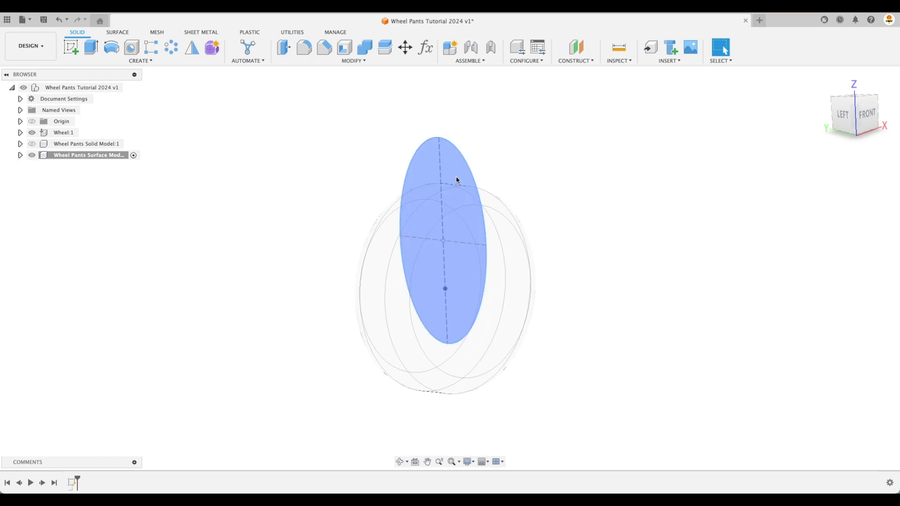
left_click(505, 160)
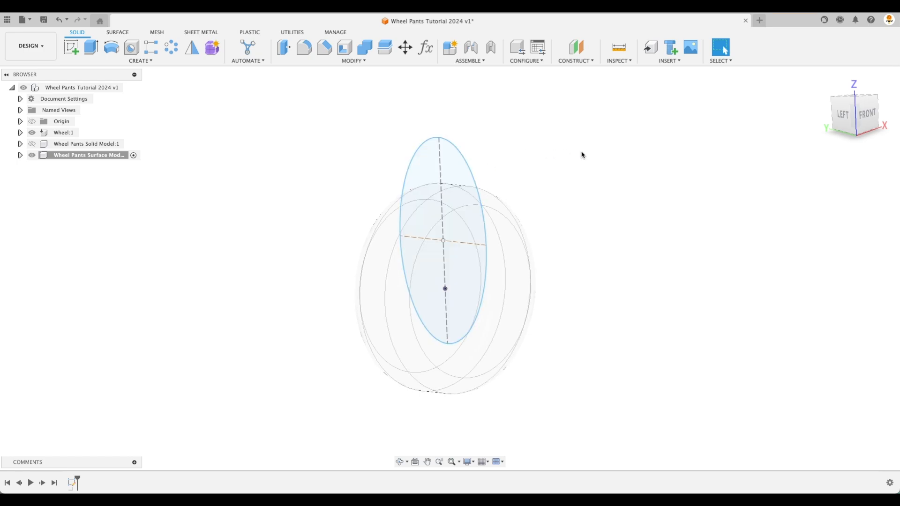
scroll(590, 94, "down", 2)
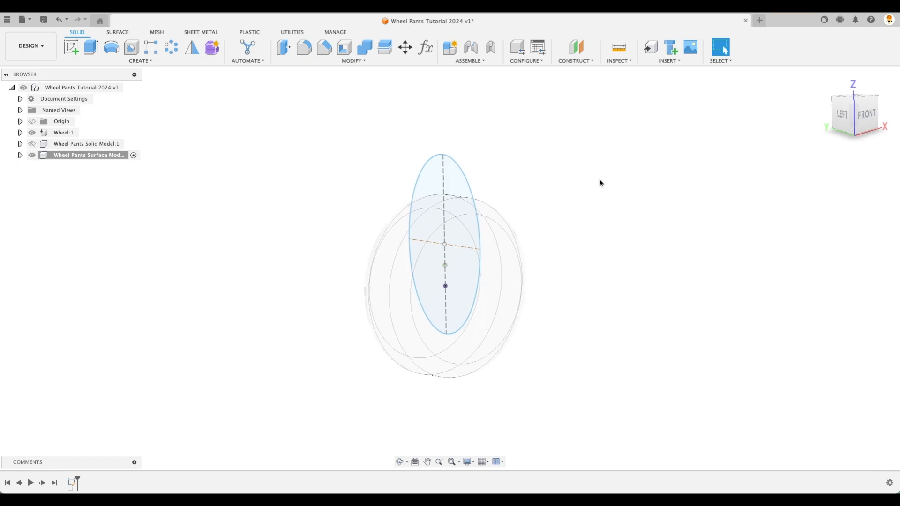
- Create a construction plane offset -2.20 in from the YZ plane, in front of the wheel
left_click(580, 51)
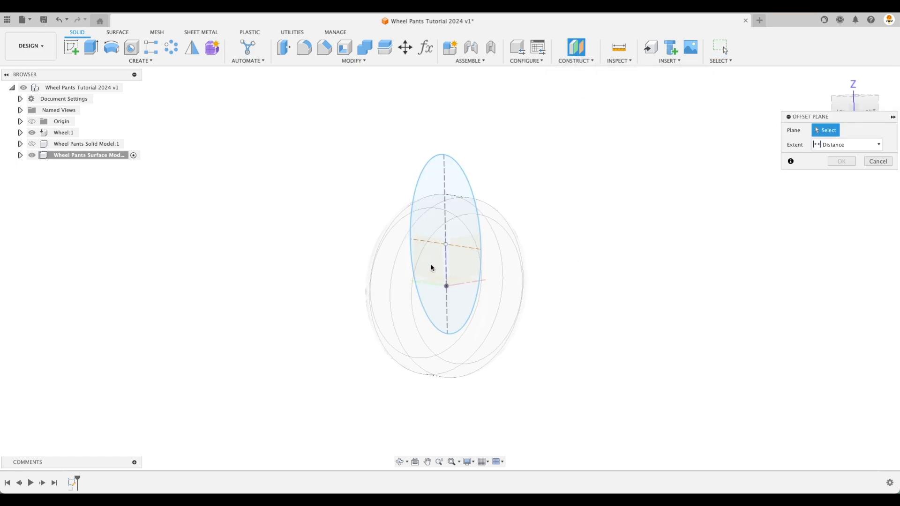
left_click_drag(429, 261, 308, 276)
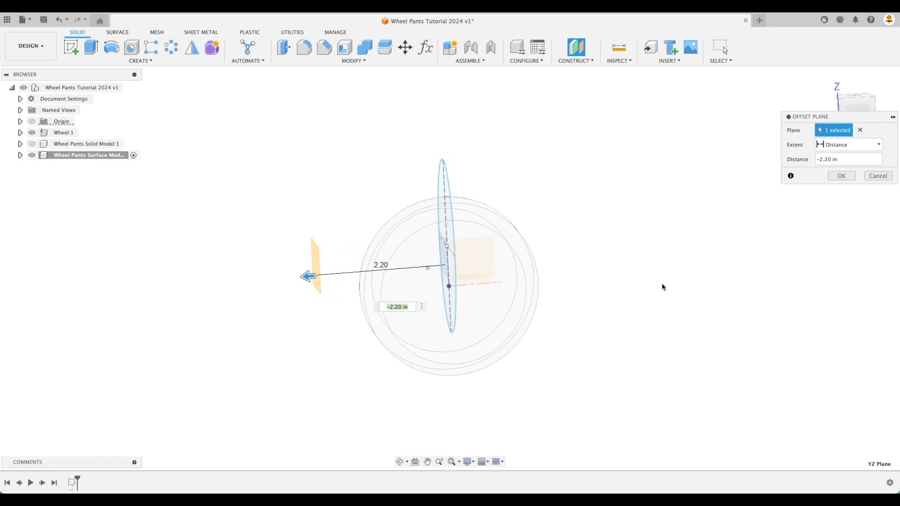
middle_click_drag(427, 258, 434, 257, "shift")
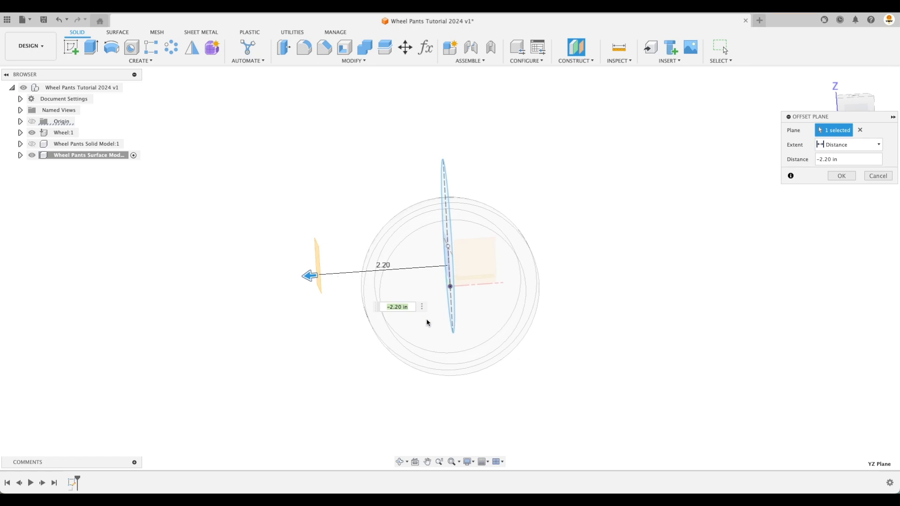
left_click(842, 176)
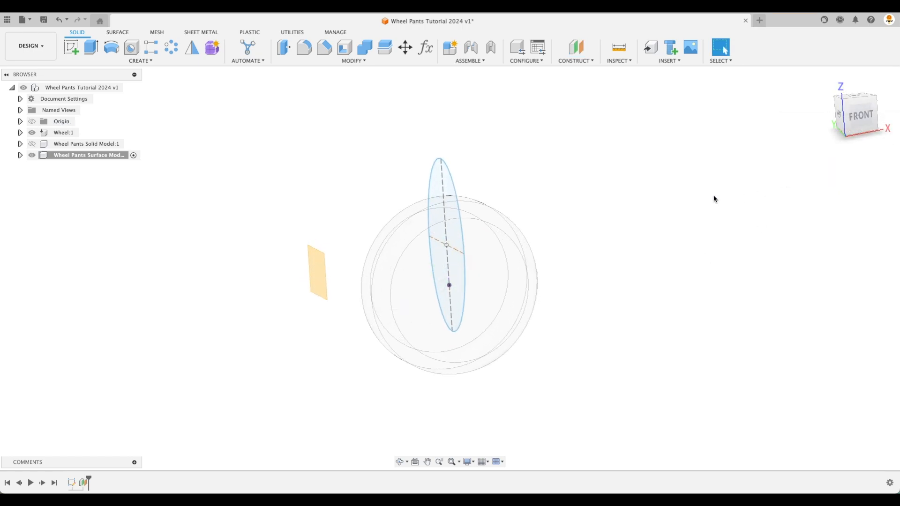
- Create a second construction plane offset 4.30 in from the YZ plane, behind the wheel
left_click(576, 47)
left_click(432, 254)
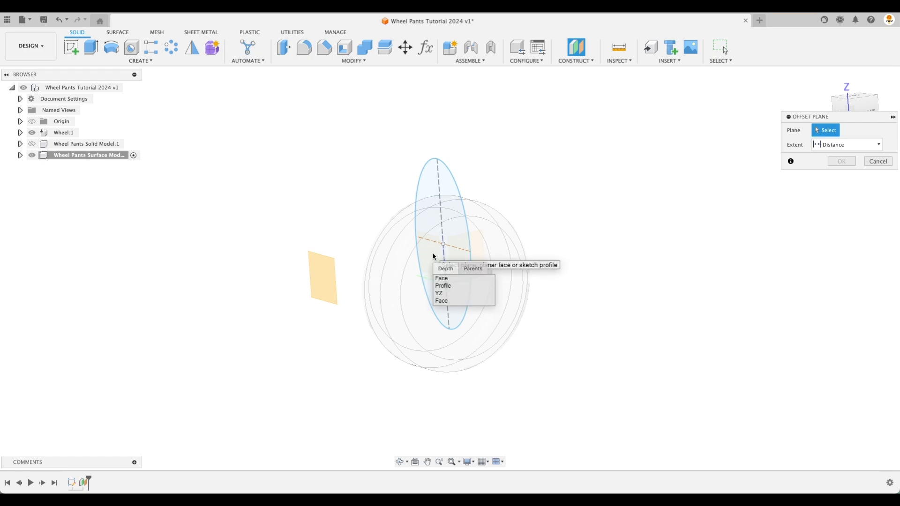
left_click(444, 293)
left_click_drag(438, 263, 655, 241)
left_click_drag(671, 237, 662, 238)
middle_click_drag(553, 281, 310, 271, "shift")
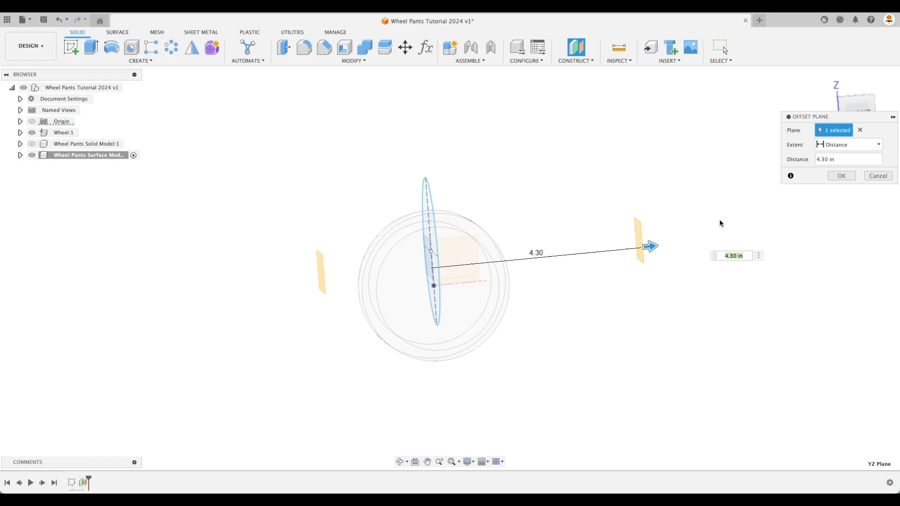
left_click(843, 176)
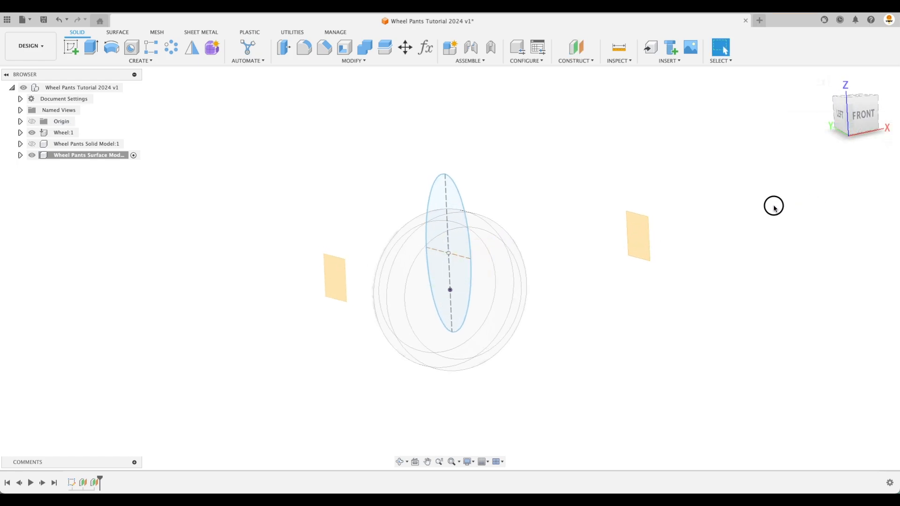
- Sketch a single point at the origin on the -2.20 in offset plane and finish the sketch
left_click(71, 47)
left_click(338, 281)
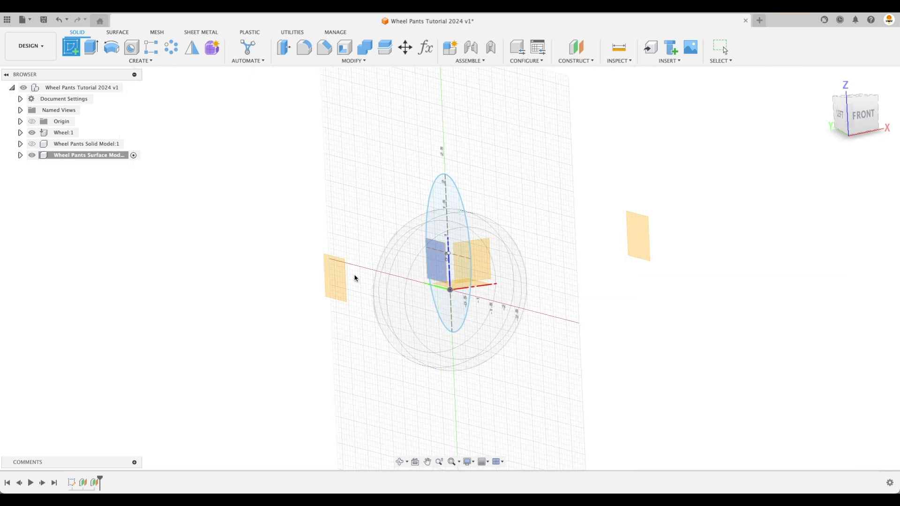
left_click(336, 277)
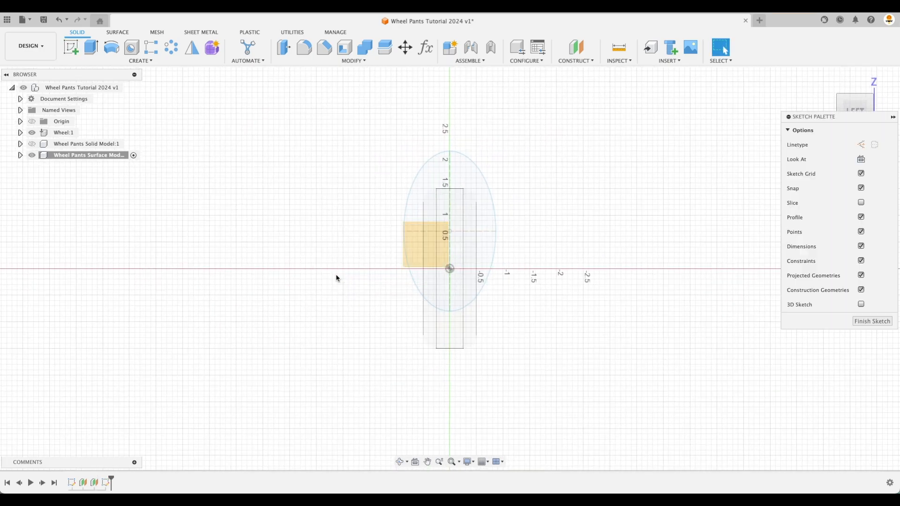
left_click(134, 61)
left_click(105, 166)
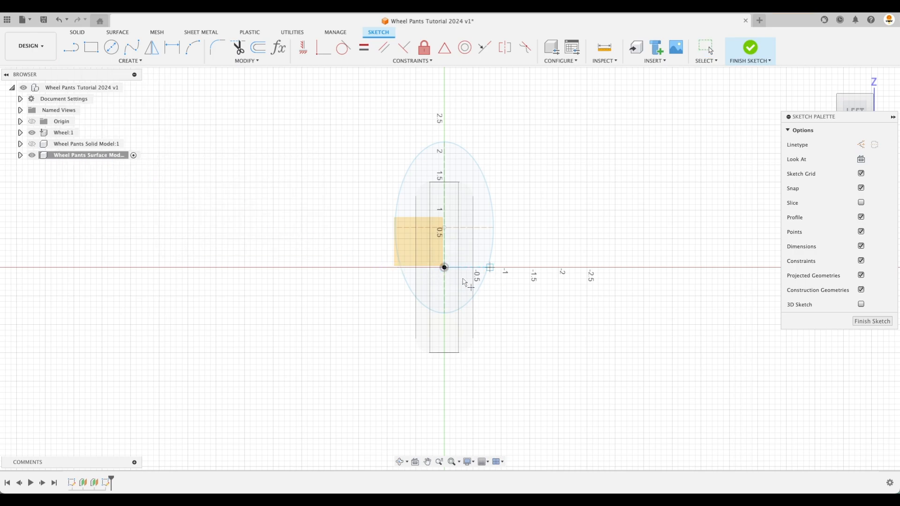
left_click(445, 267)
left_click(873, 323)
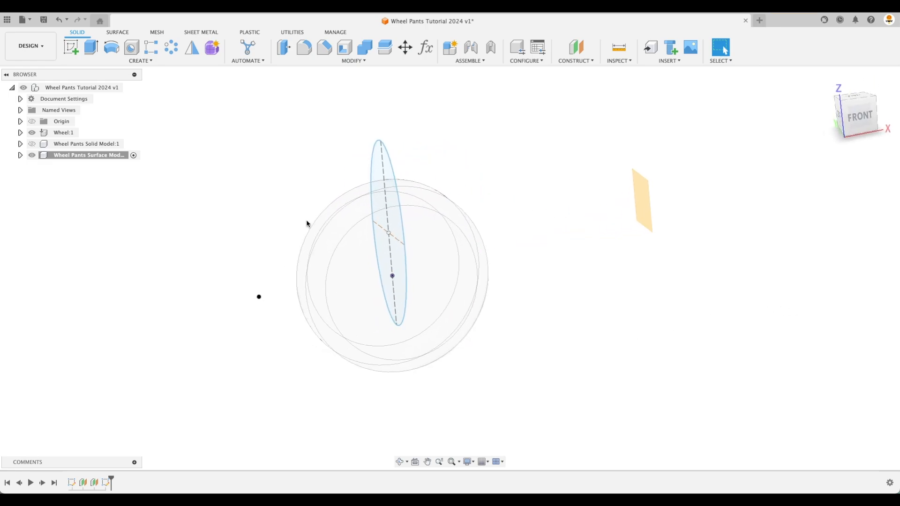
- Expand the Wheel Pants Surface Model's construction planes and highlight Plane1 to check where it lies relative to the sketched point
left_click(394, 169)
left_click(508, 165)
left_click(20, 155)
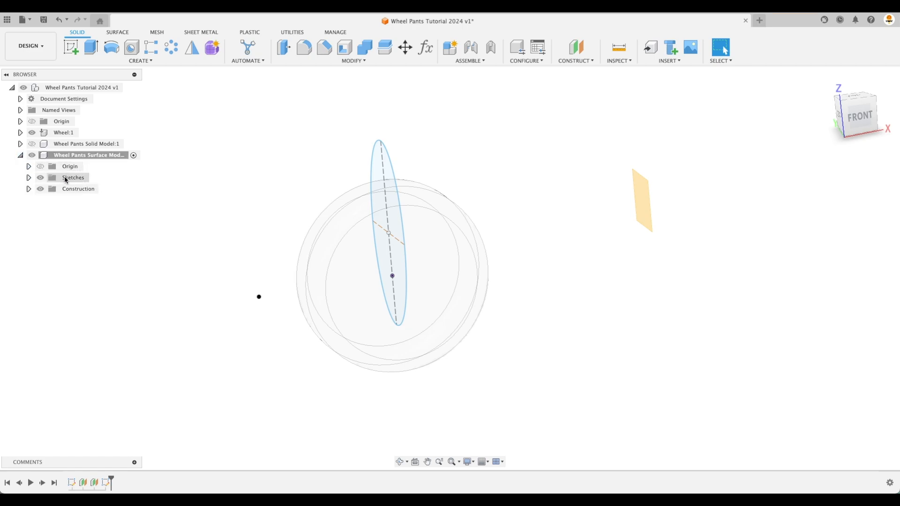
left_click(29, 188)
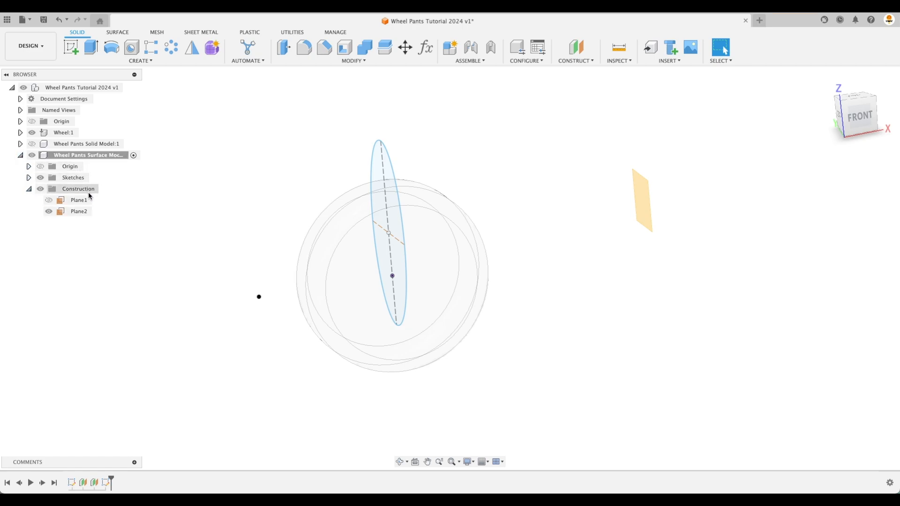
left_click(78, 201)
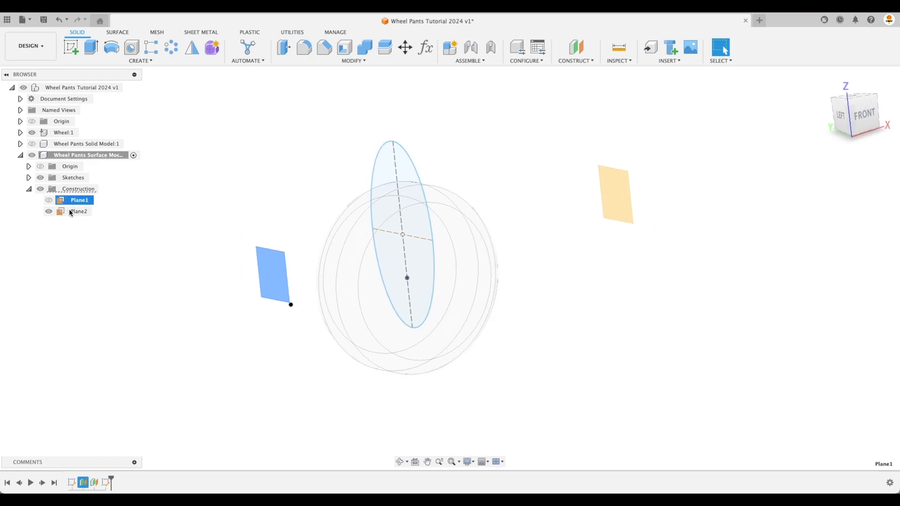
left_click(107, 269)
- Start a sketch on Plane2, the offset plane 4.30 in behind the wheel
middle_click_drag(550, 222, 265, 123, "shift")
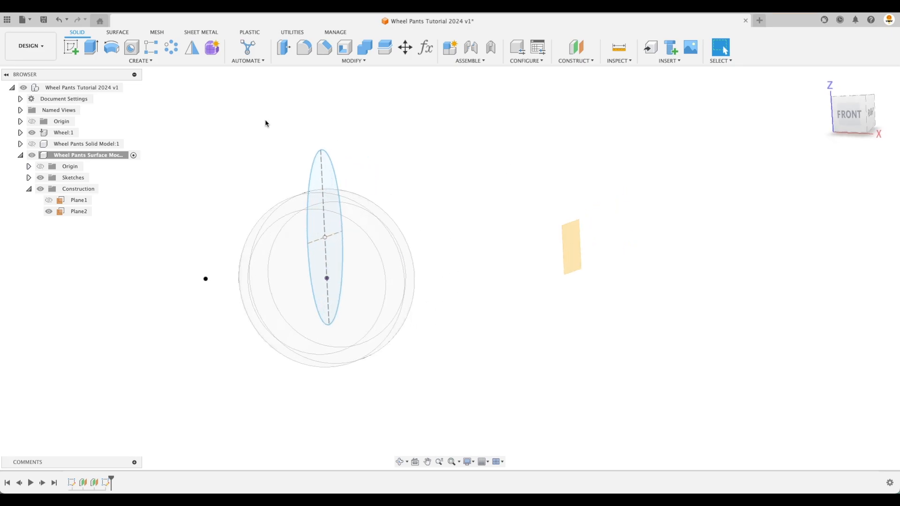
left_click(69, 47)
left_click(566, 256)
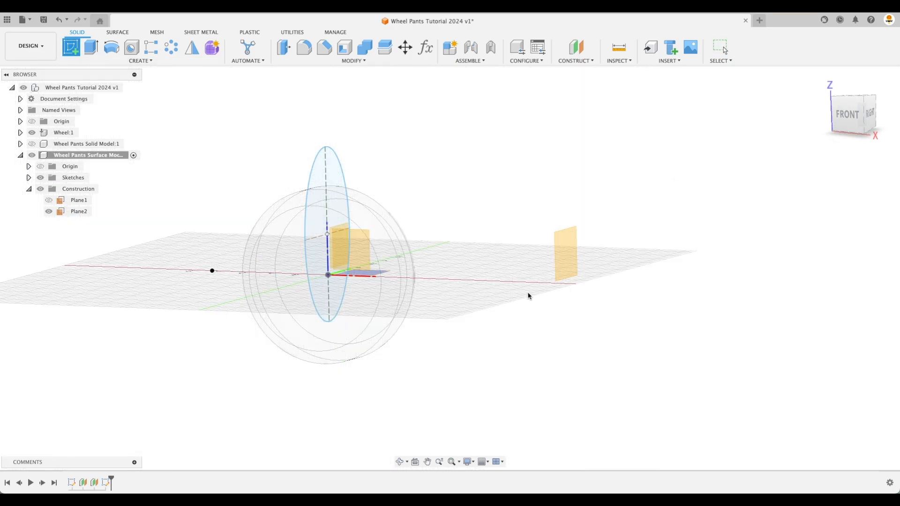
middle_click_drag(582, 303, 544, 228, "shift")
middle_click_drag(528, 299, 517, 221, "shift")
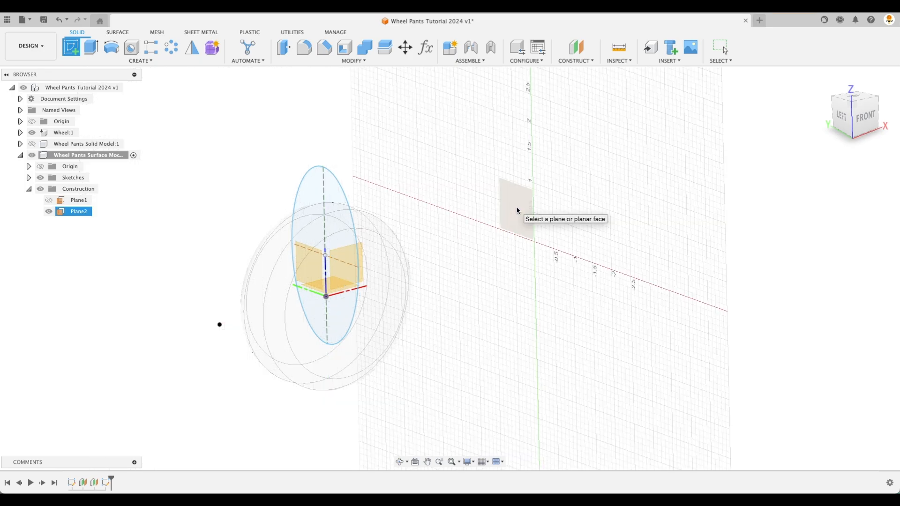
left_click(518, 214)
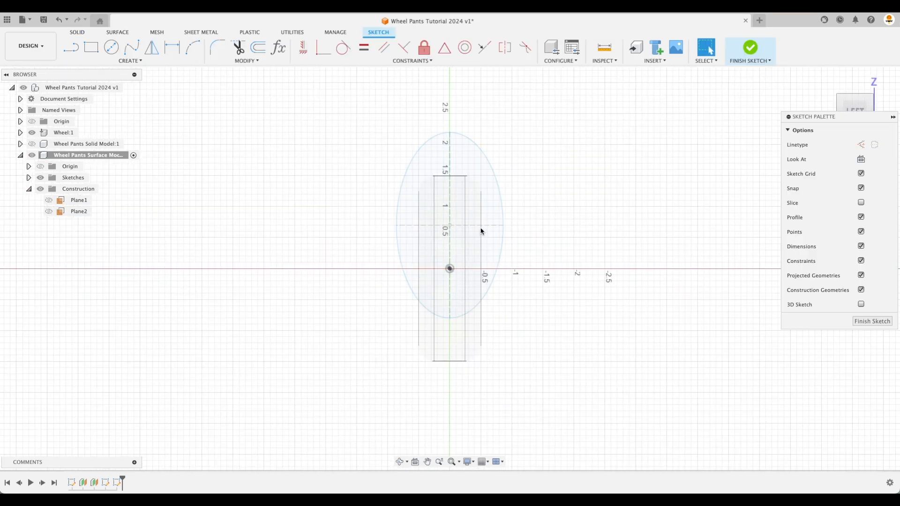
- Undo the sketch just started on Plane2
mouse_move(853, 109)
mouse_move(853, 110)
left_mouse_down()
mouse_move(628, 259)
mouse_move(486, 326)
left_mouse_up()
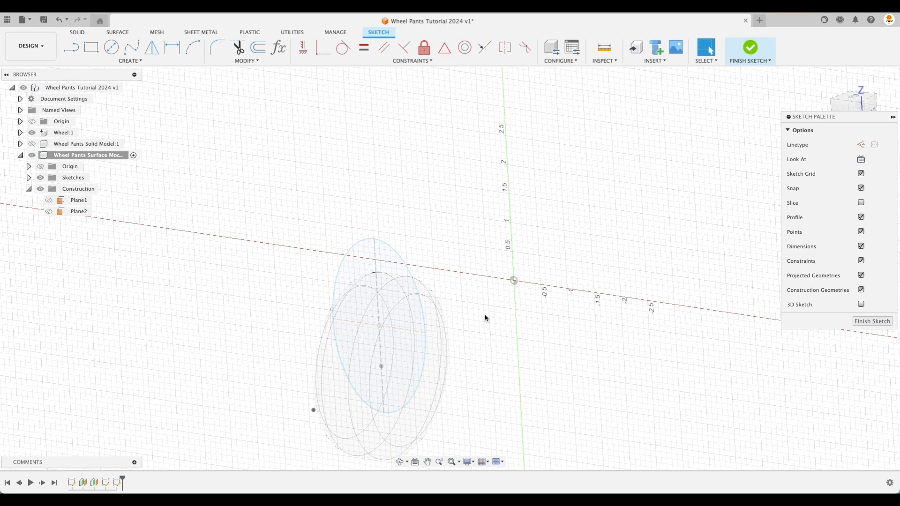
key("super+z")
key("super+z")
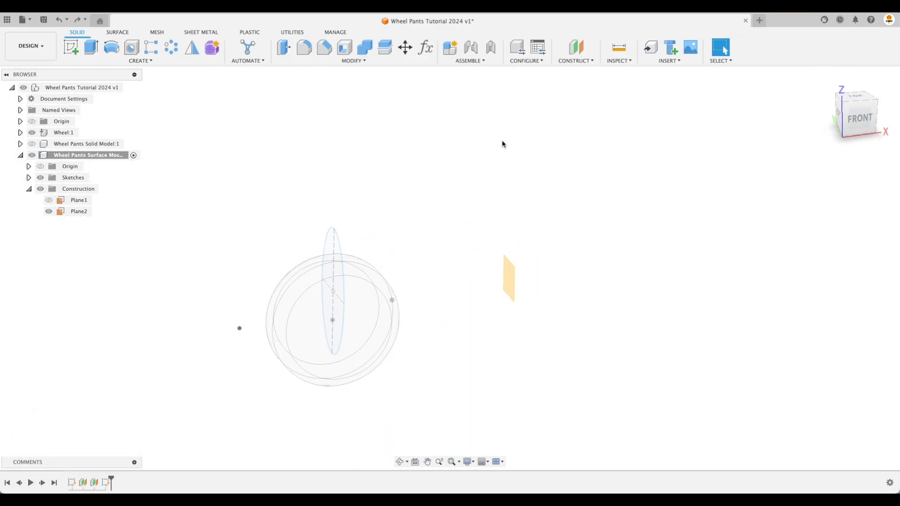
- Sketch a single point at the origin on Plane2, the offset plane behind the wheel, and finish the sketch
left_click(72, 51)
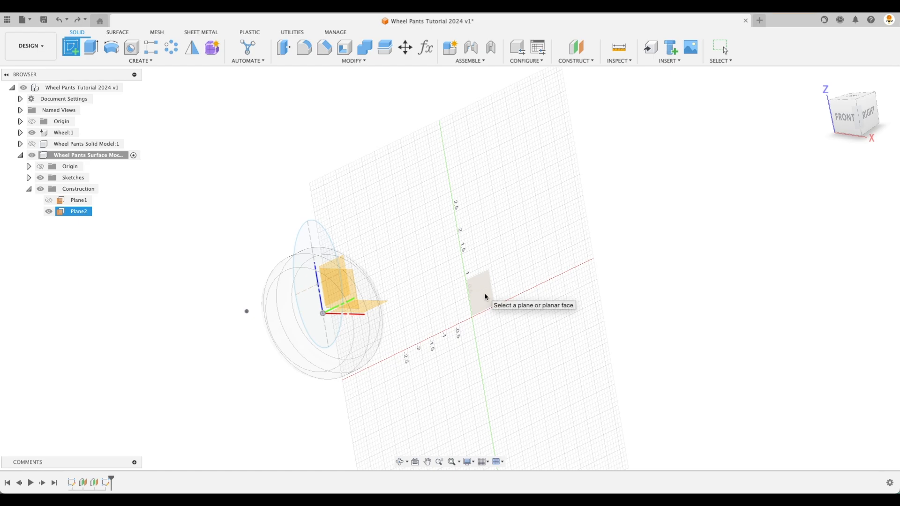
left_click(482, 297)
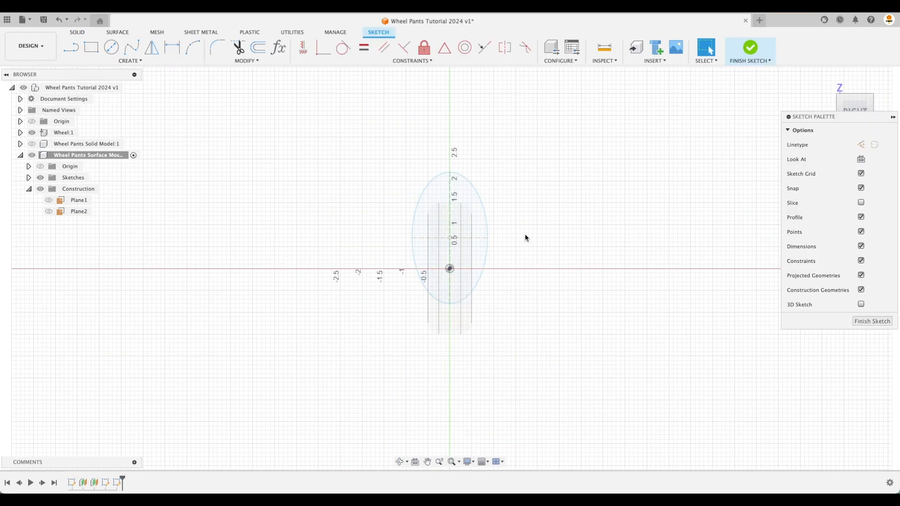
mouse_move(860, 104)
middle_mouse_down("shift")
mouse_move(646, 268)
mouse_move(703, 290)
mouse_move(675, 284)
middle_mouse_up("shift")
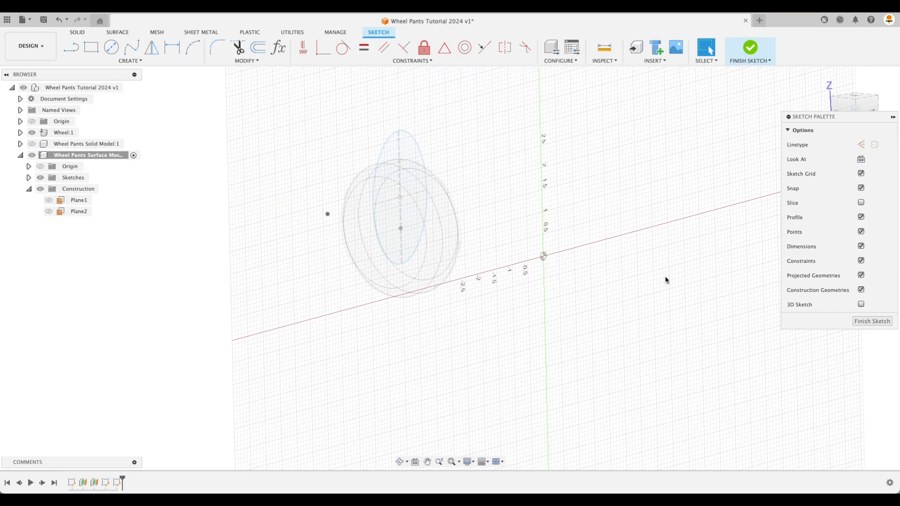
left_click(870, 108)
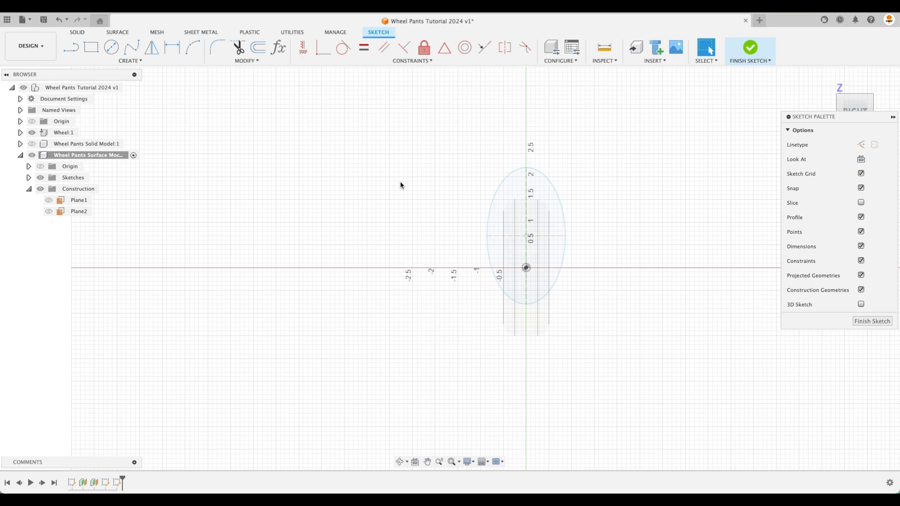
left_click(141, 61)
left_click(102, 160)
left_click(853, 324)
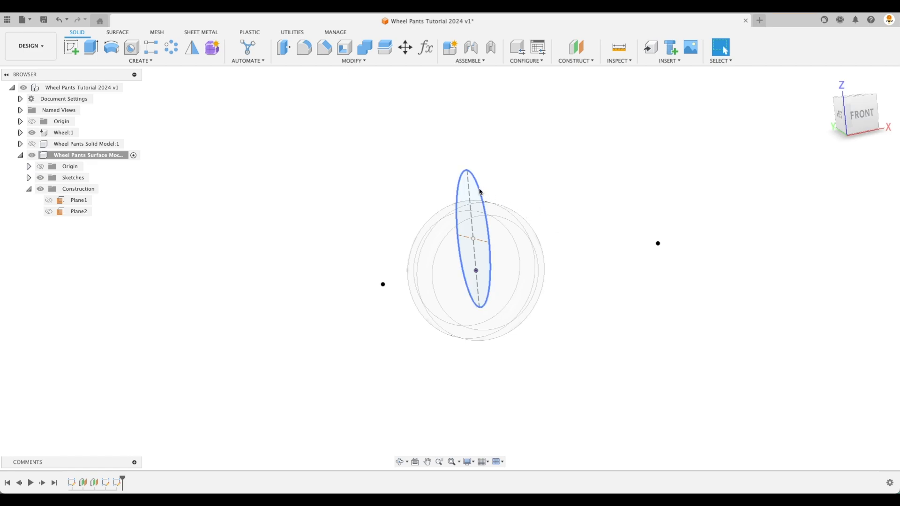
- Try a surface loft from the front point through the ellipse to the rear point
left_click(658, 244)
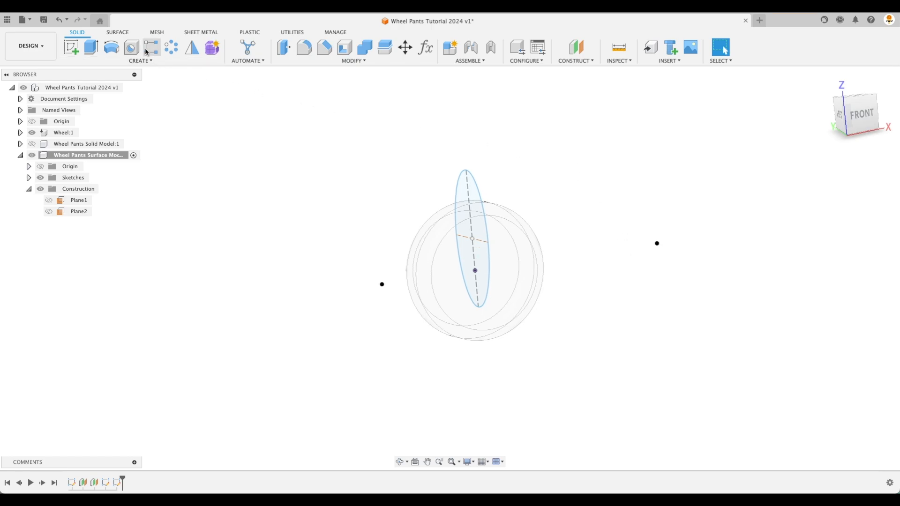
left_click(123, 34)
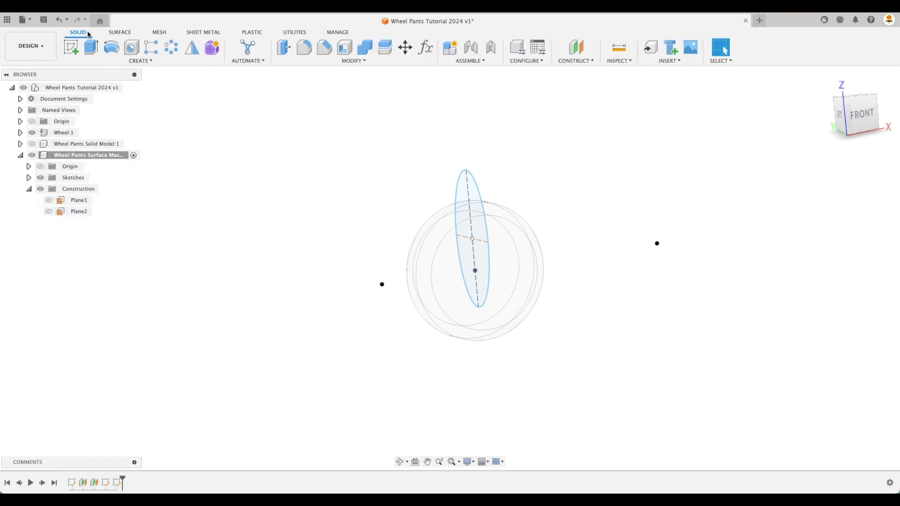
left_click(117, 32)
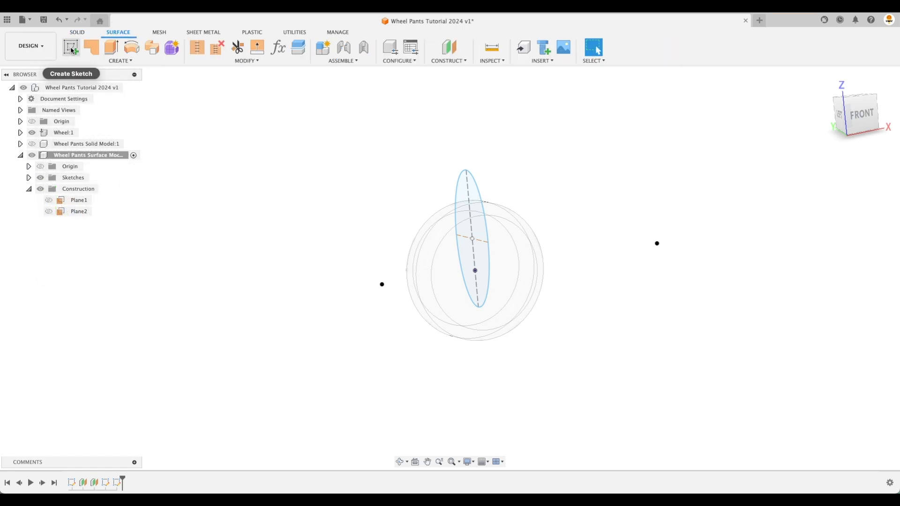
left_click(127, 62)
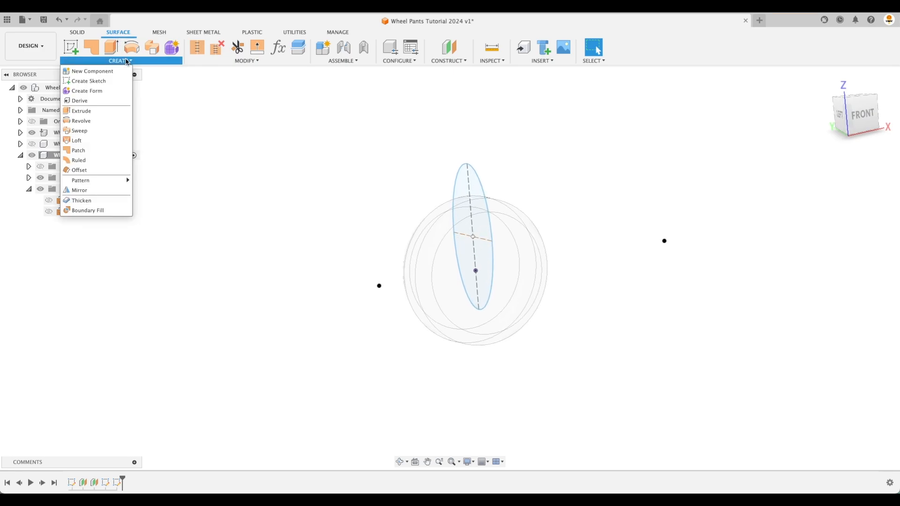
left_click(103, 139)
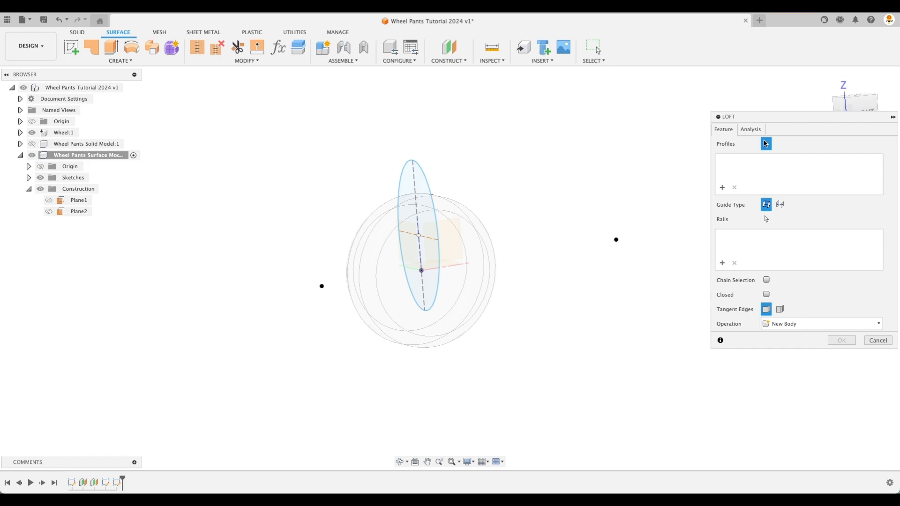
left_click(322, 287)
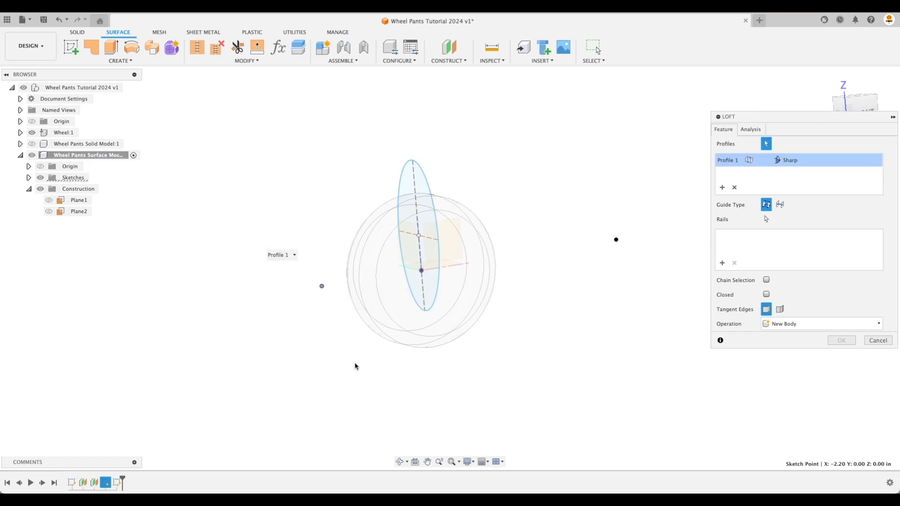
left_click(427, 183)
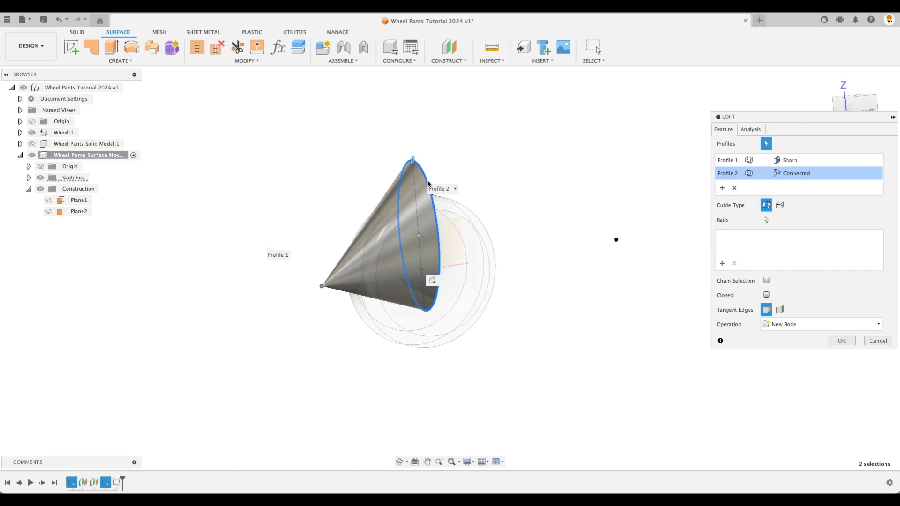
mouse_move(628, 251)
middle_mouse_down("shift")
mouse_move(618, 252)
mouse_move(631, 246)
middle_mouse_up("shift")
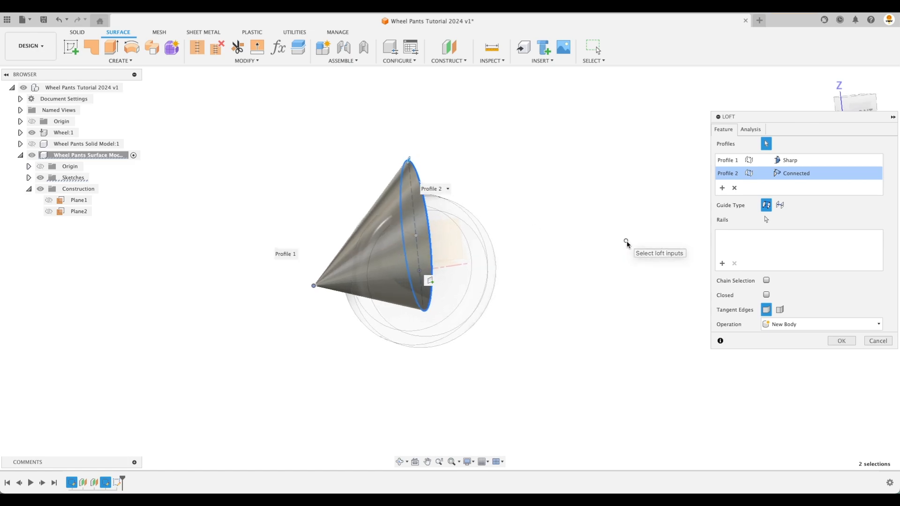
left_click(627, 242)
middle_click_drag(655, 291, 658, 303, "shift")
- Try Point Tangent at each end of the loft, return both ends to Sharp, and cancel the loft
left_click(799, 162)
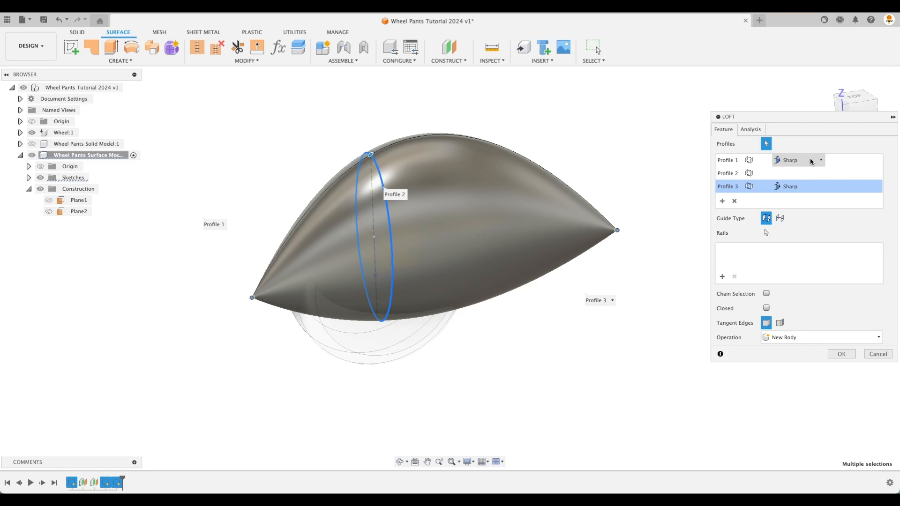
left_click(798, 161)
left_click(801, 184)
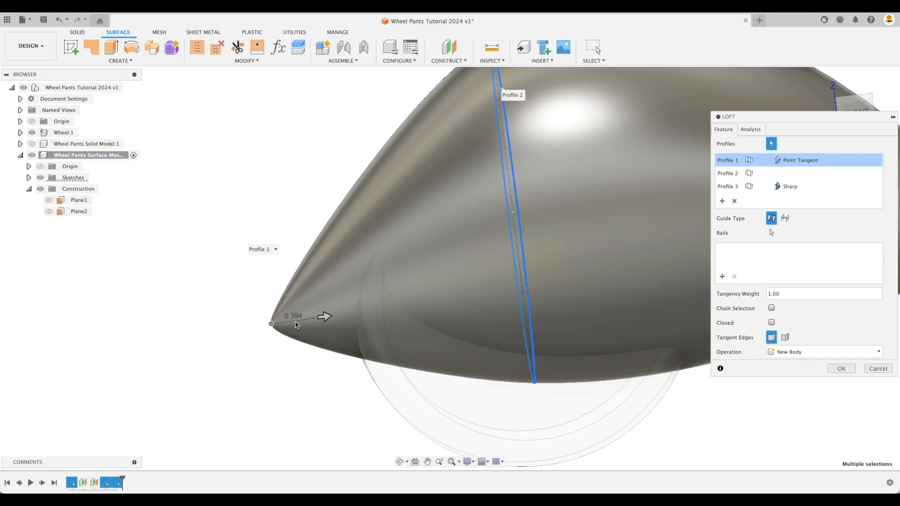
left_click(799, 160)
left_click(812, 174)
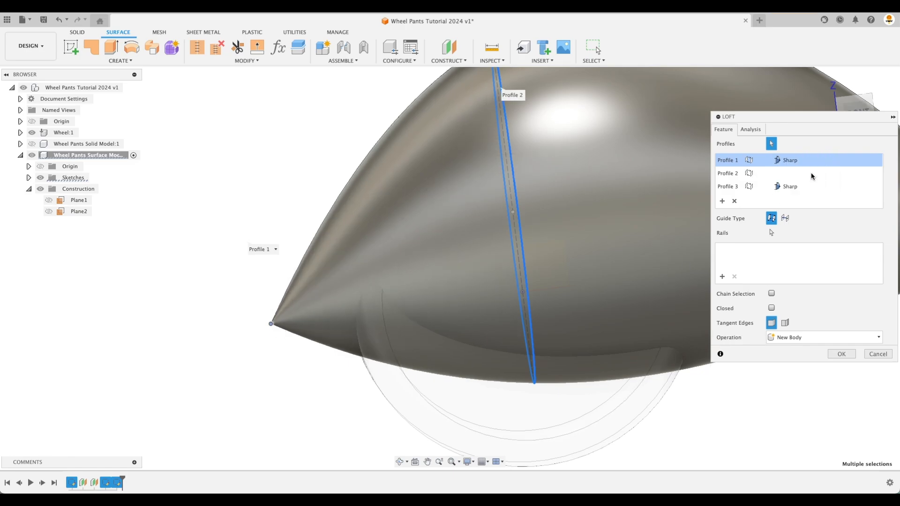
left_click(800, 186)
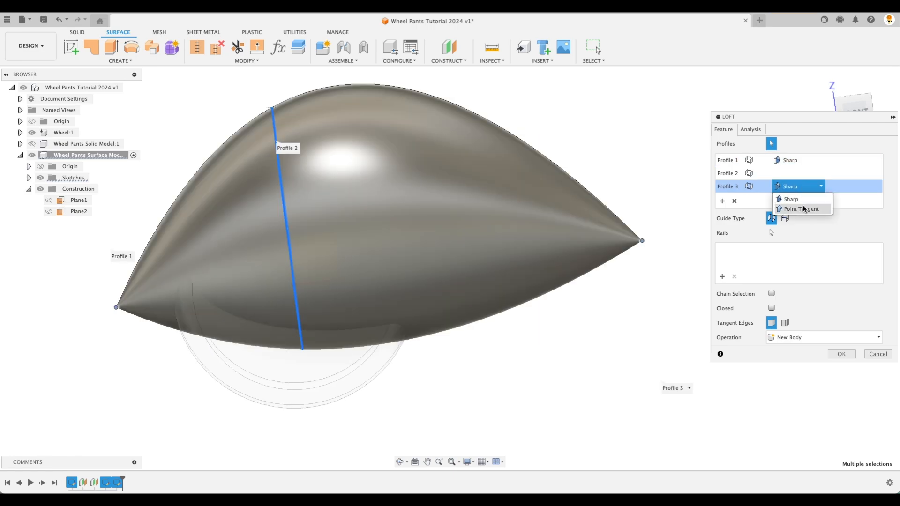
left_click(805, 209)
left_click(806, 187)
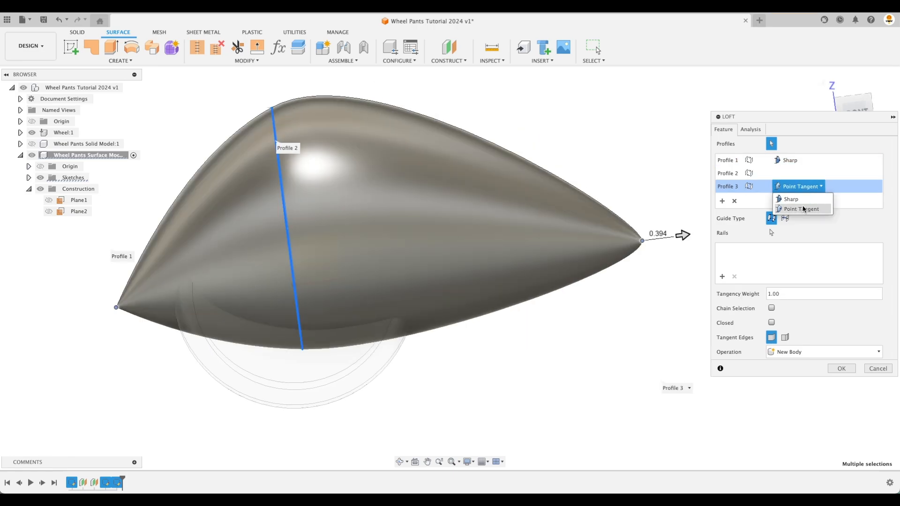
left_click(804, 200)
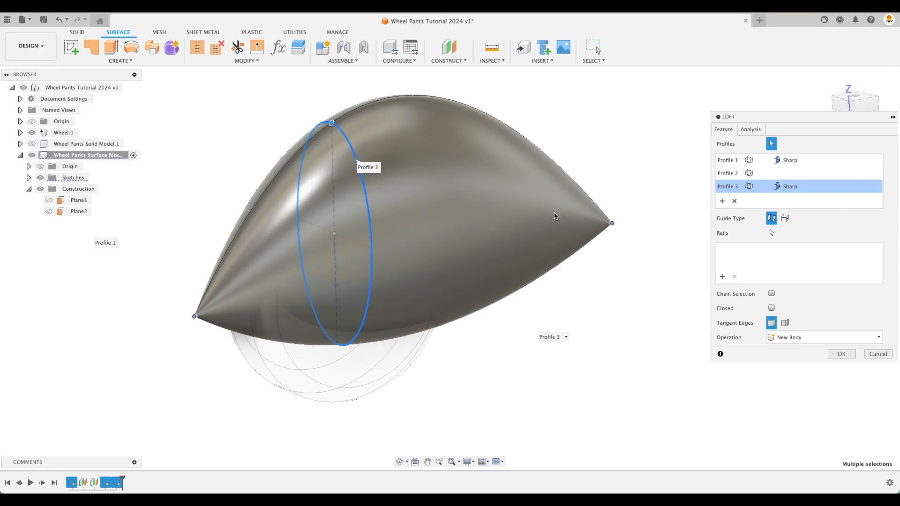
left_click(877, 355)
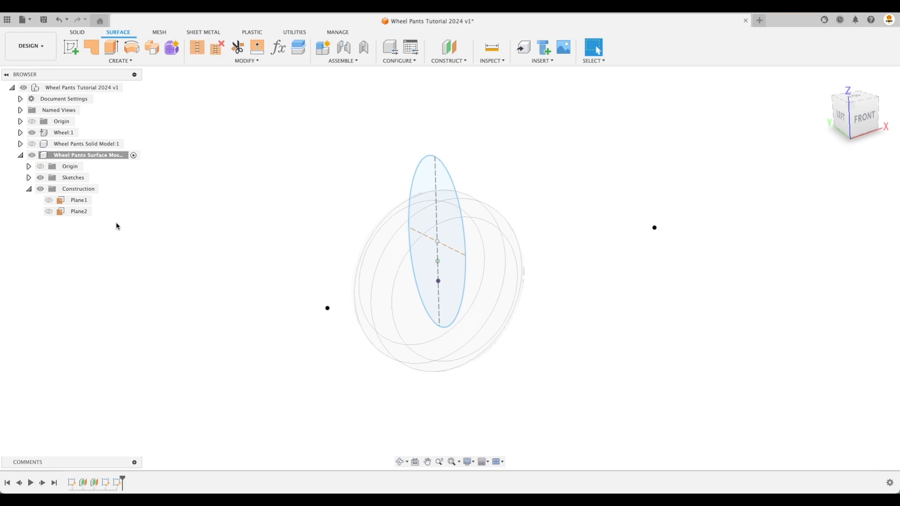
- Hide the Wheel component and examine the ellipse and the two end points from above and from the front
left_click(32, 133)
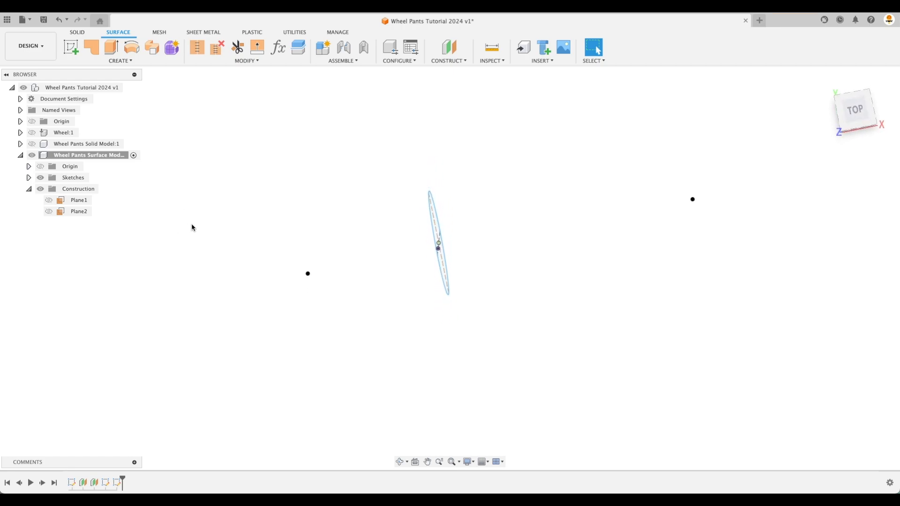
left_click(856, 116)
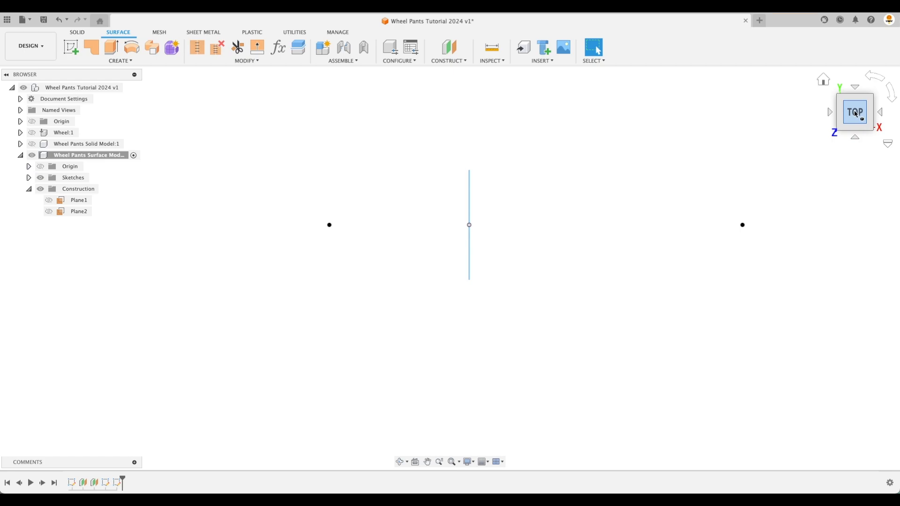
left_click(854, 137)
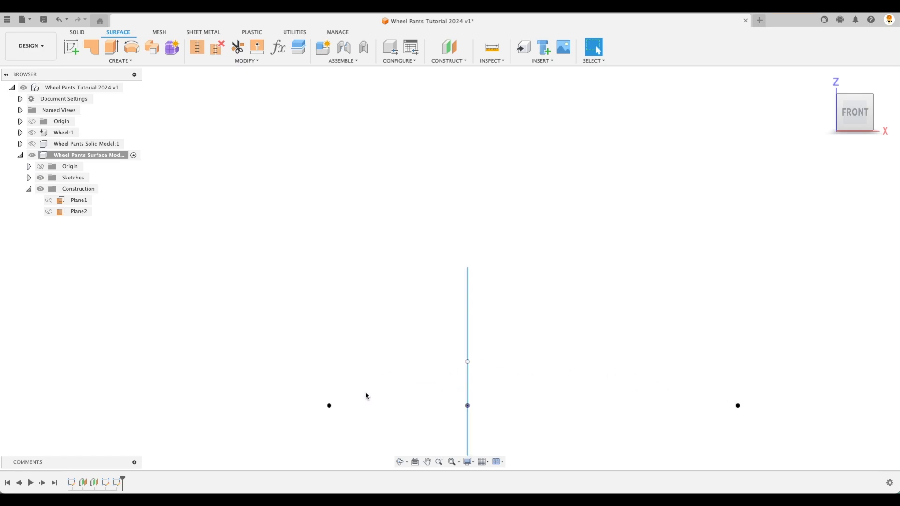
scroll(686, 281, "up", 5, "shift")
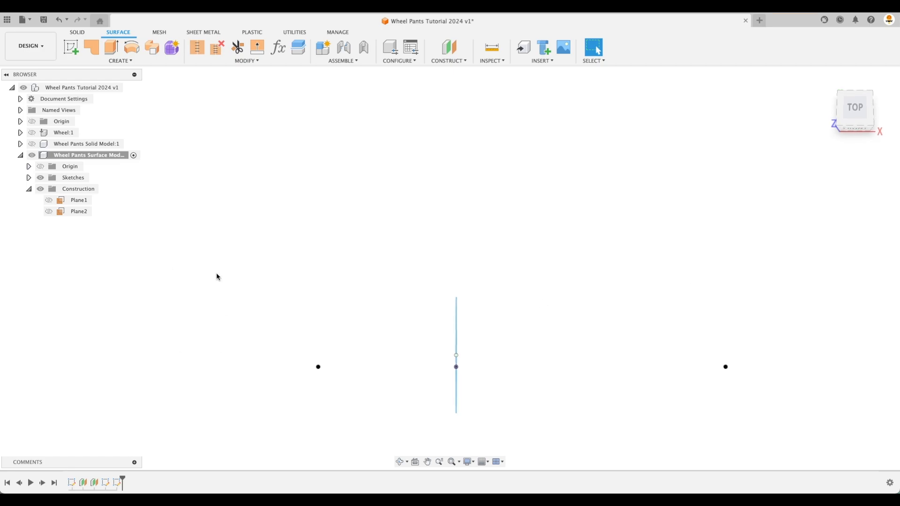
scroll(321, 357, "down", 3, "shift")
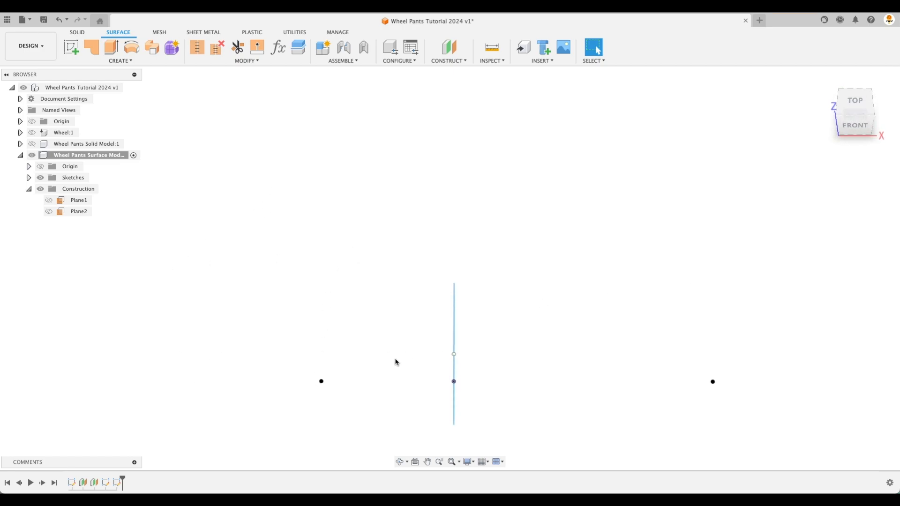
scroll(701, 243, "down", 1)
scroll(701, 241, "left", 3, "shift")
scroll(701, 243, "left", 3, "shift")
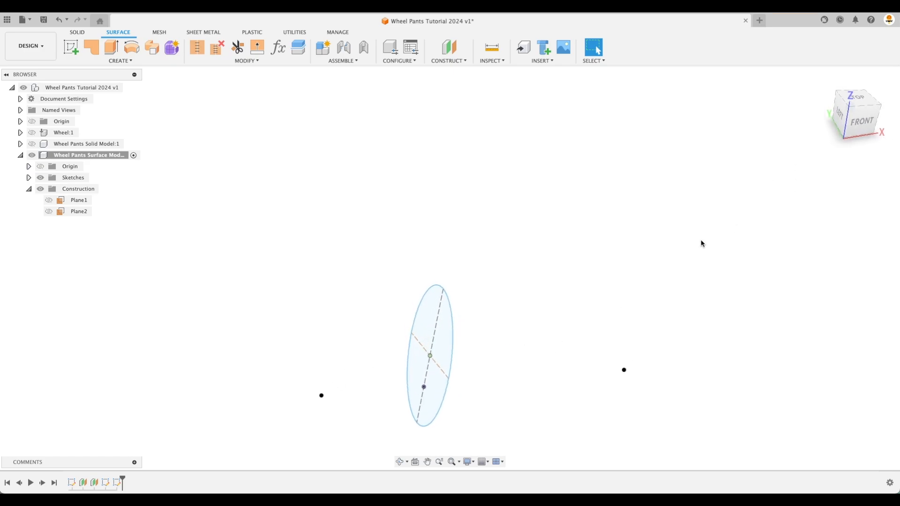
- Start a sketch on the XY plane in the Wheel Pants Surface Model component
left_click(857, 104)
scroll(570, 245, "up", 2)
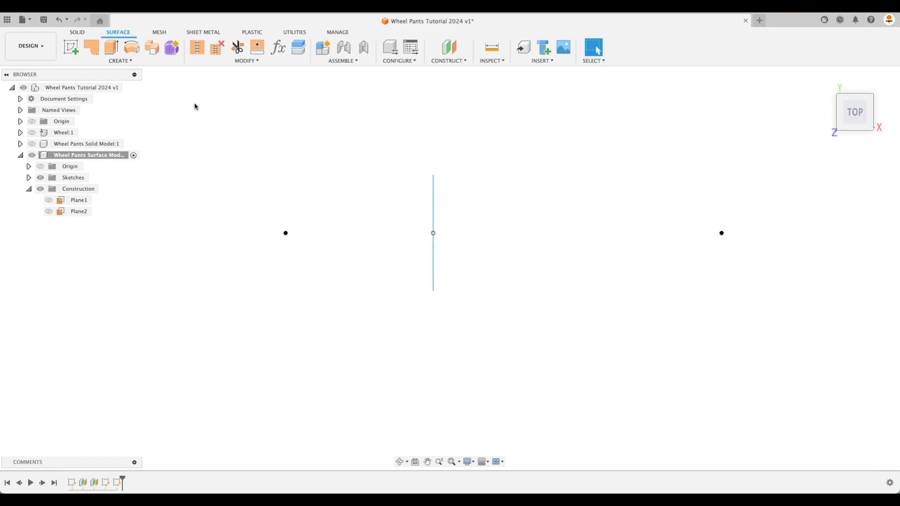
left_click(71, 48)
left_click(470, 208)
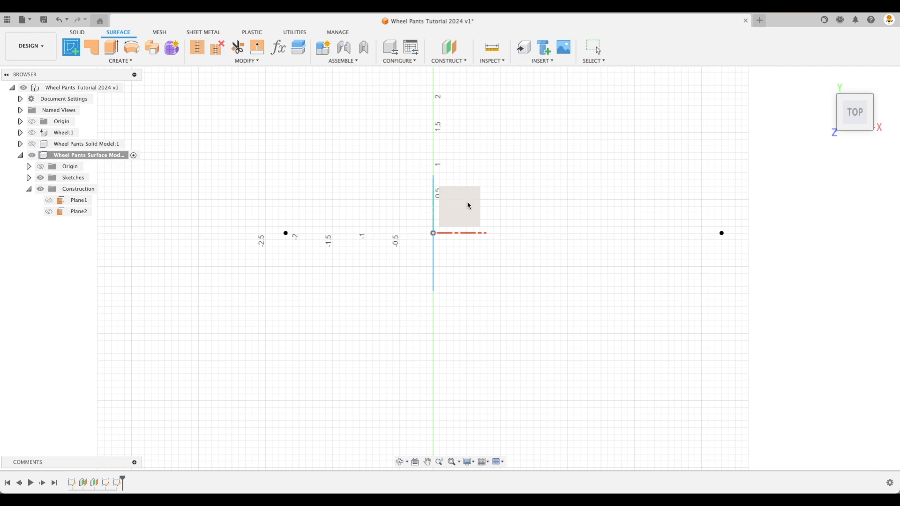
left_click(462, 203)
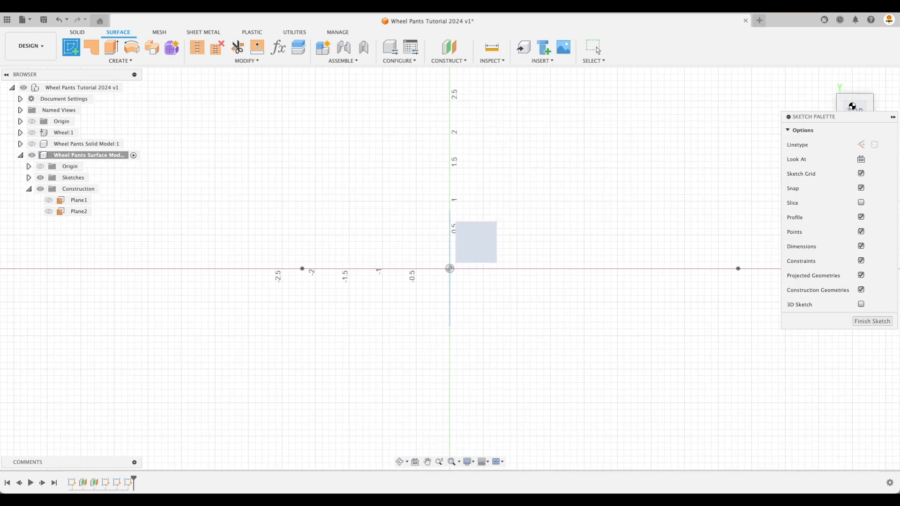
- Project the ellipse onto the XY-plane sketch with the projection link on
mouse_move(450, 269)
middle_mouse_down("shift")
mouse_move(555, 230)
mouse_move(485, 257)
middle_mouse_up("shift")
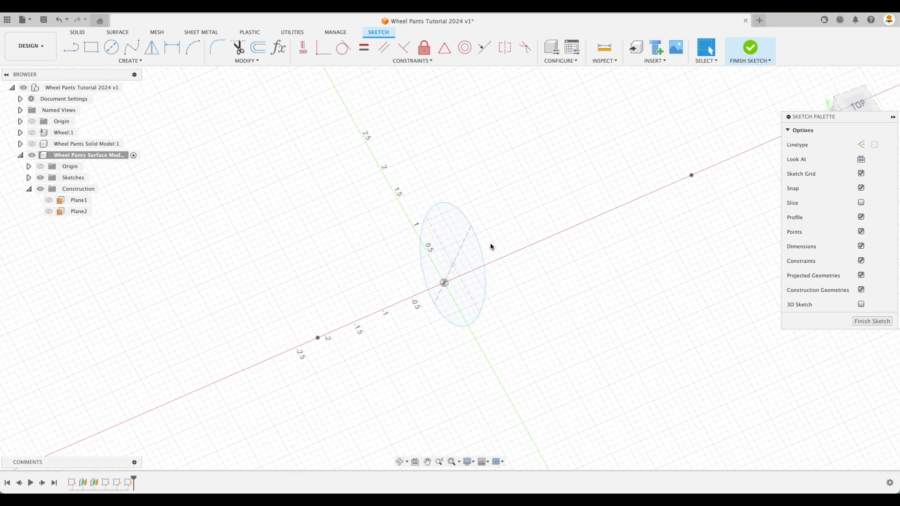
key("p")
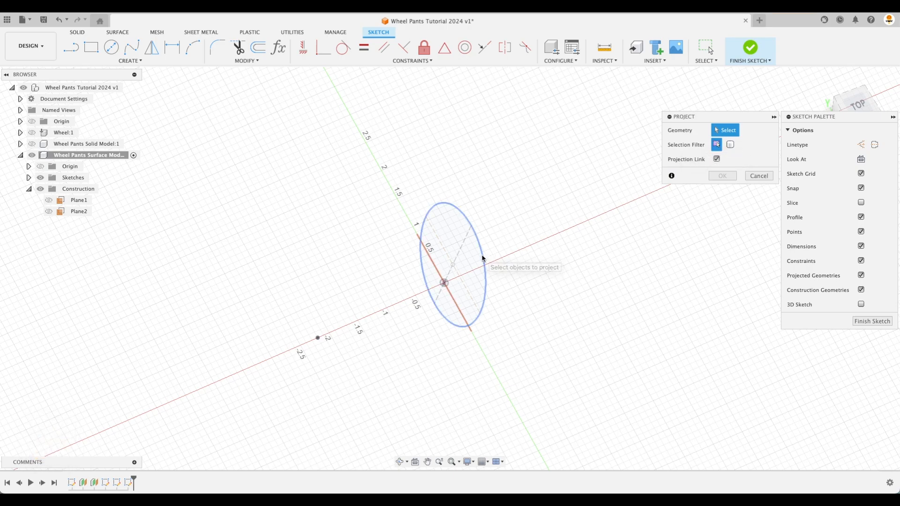
scroll(483, 267, "up", 3)
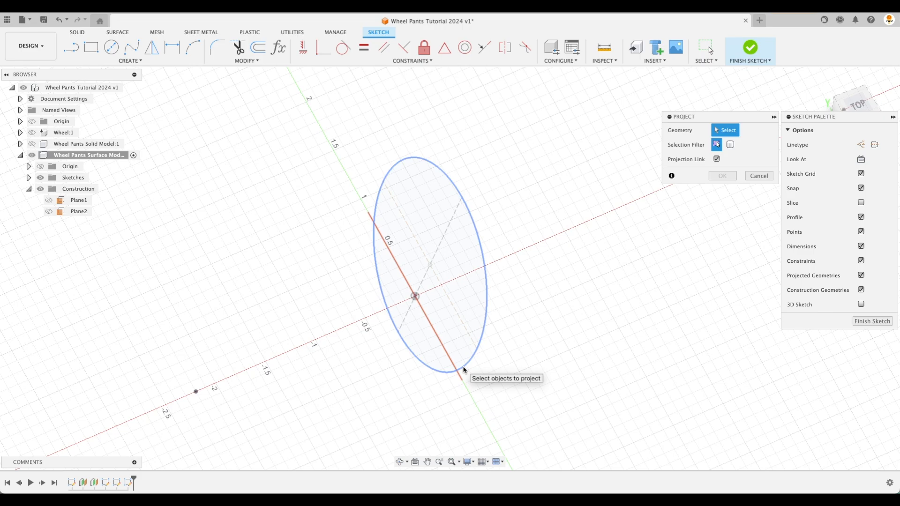
left_click(486, 305)
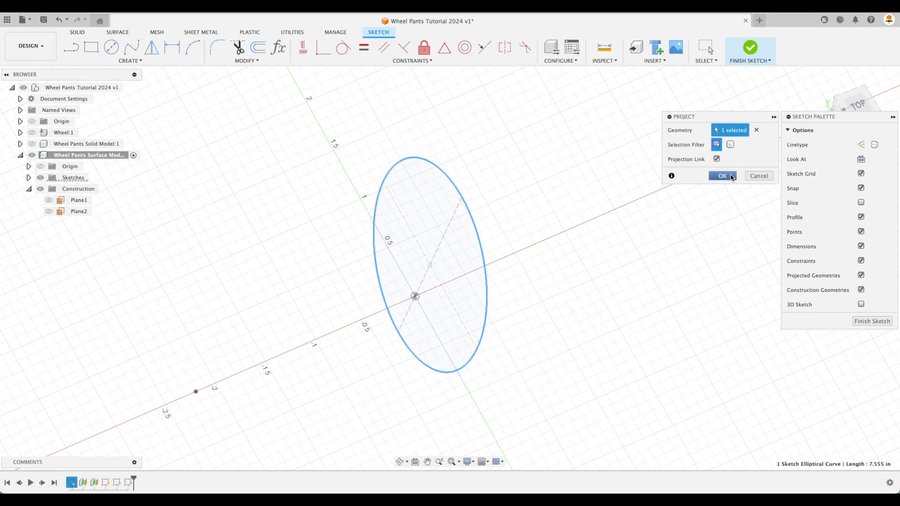
left_click(732, 177)
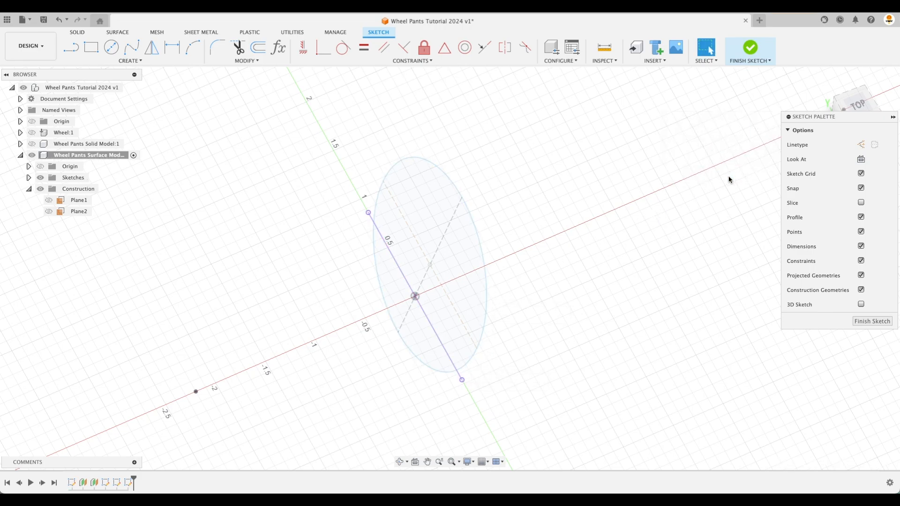
- Hide Sketch1, which holds the ellipse, in the Wheel Pants Surface Model component
left_click(480, 242)
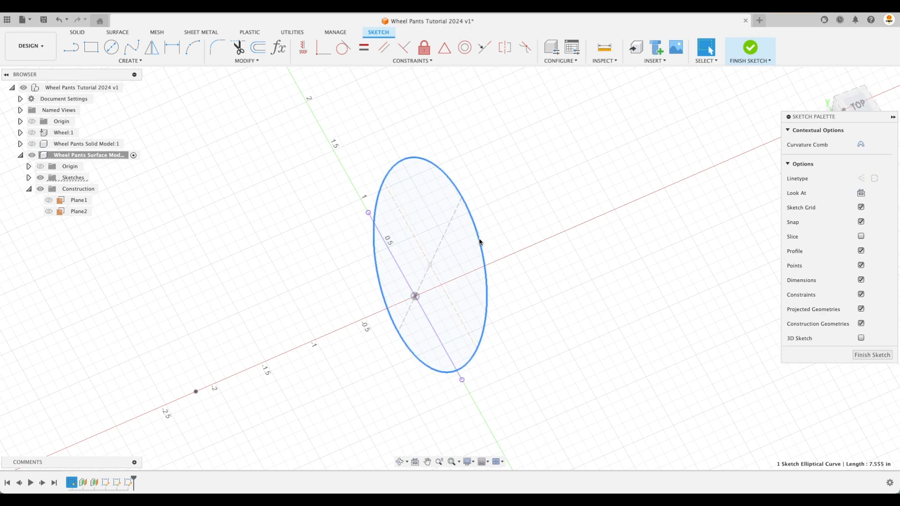
left_click(28, 178)
left_click(548, 198)
left_click(474, 215)
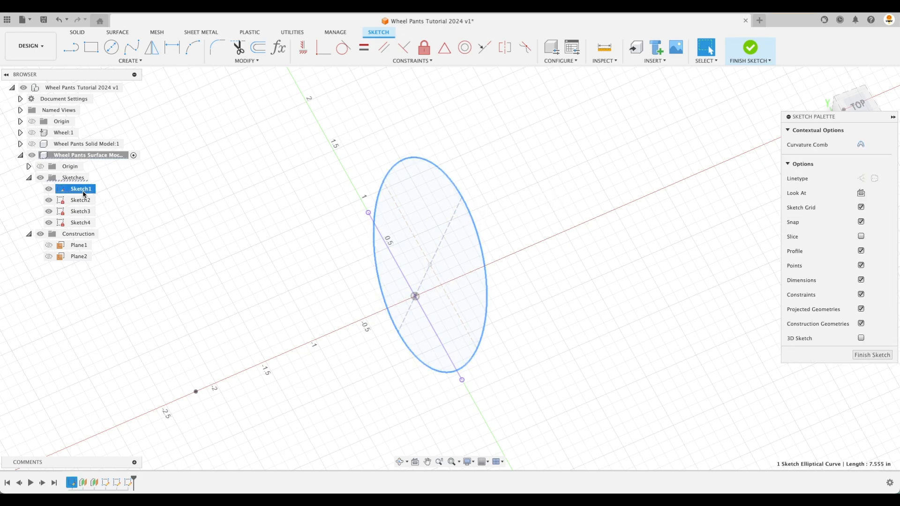
left_click(48, 189)
left_click(575, 207)
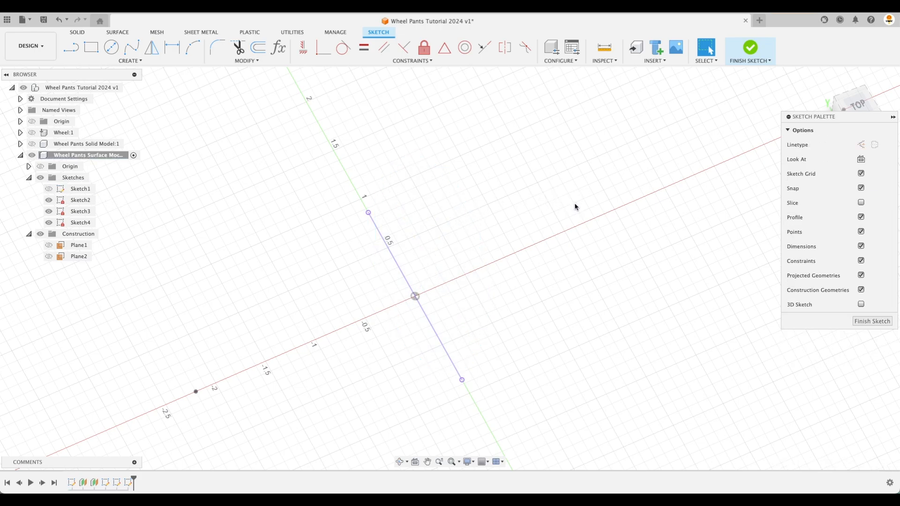
- Draw a fit point spline from the front point through the projected line's positive-Y end to the rear point
left_click(851, 109)
scroll(543, 254, "down", 5)
middle_click_drag(586, 254, 527, 256)
scroll(314, 267, "up", 1)
scroll(316, 268, "up", 1)
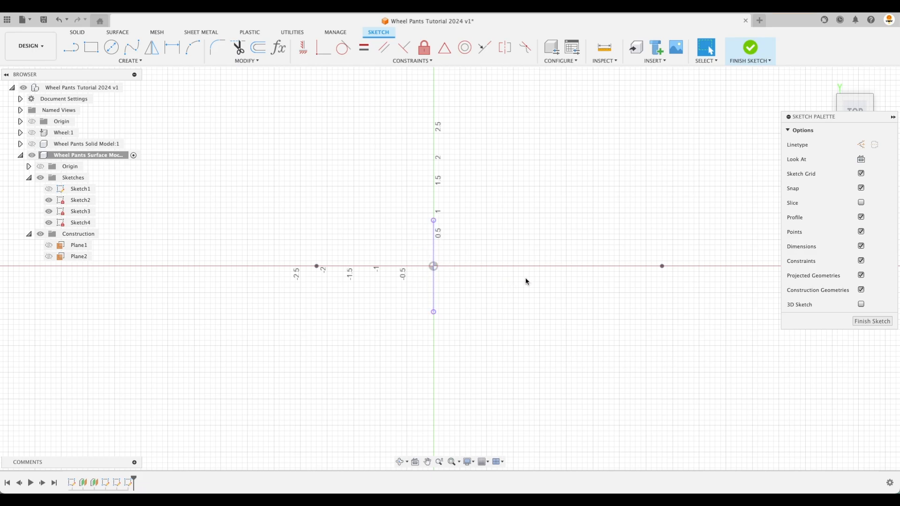
scroll(528, 280, "up", 2)
scroll(528, 280, "up", 1)
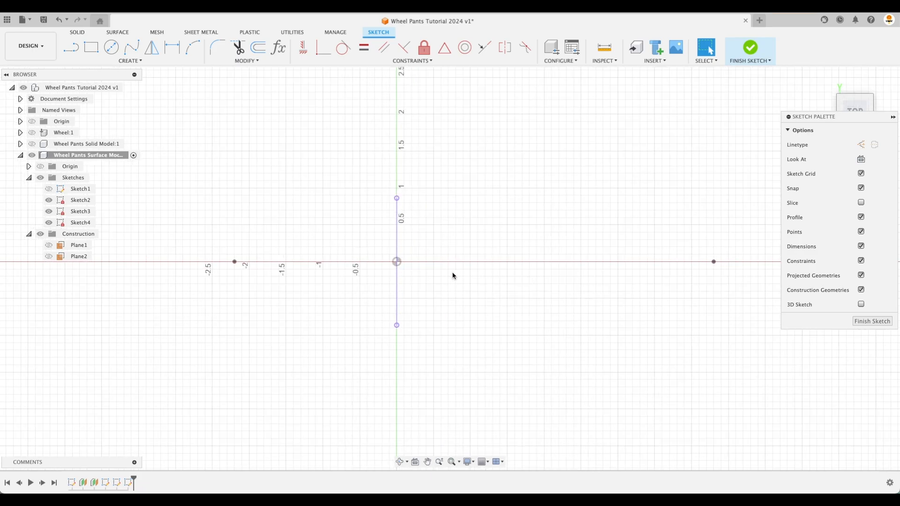
left_click(135, 61)
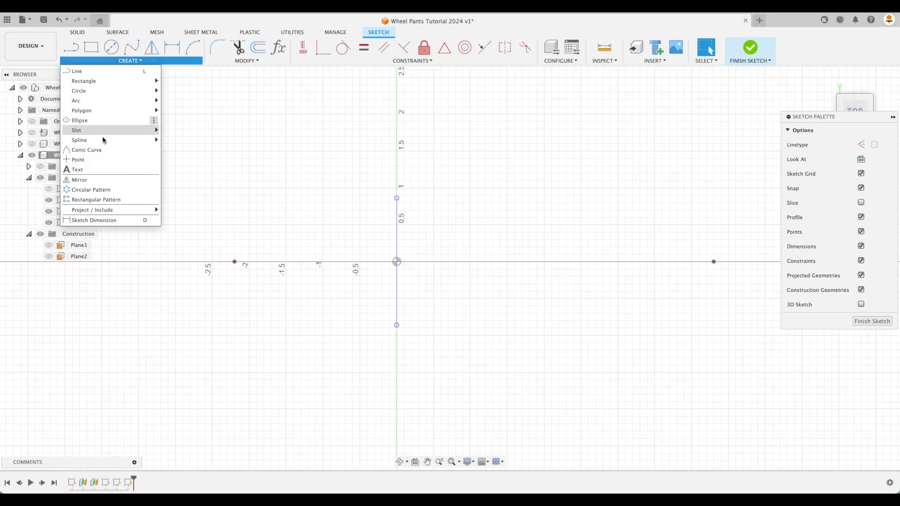
mouse_move(104, 140)
left_click(174, 140)
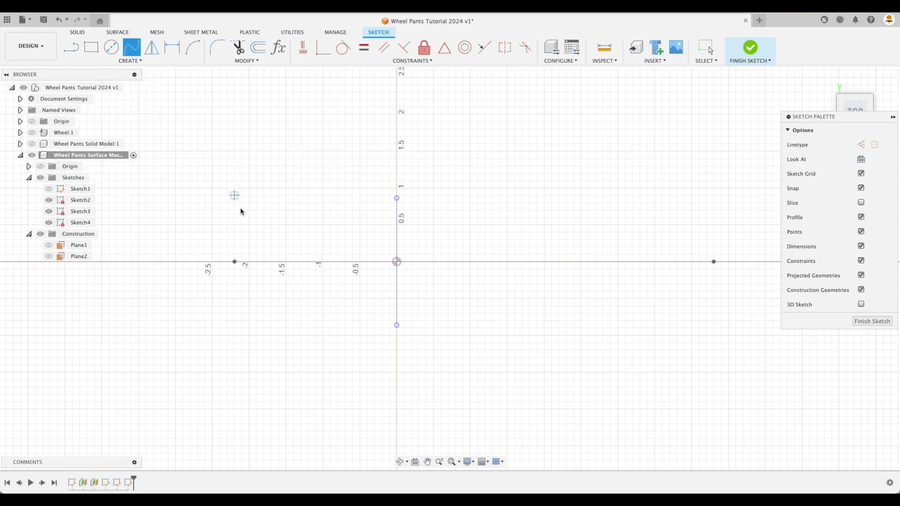
left_click(235, 262)
left_click(396, 198)
left_click(713, 261)
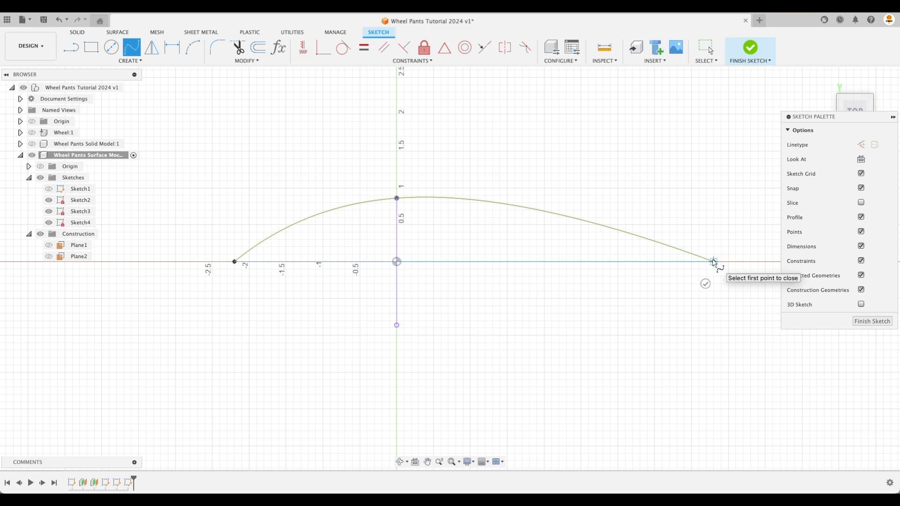
left_click(705, 284)
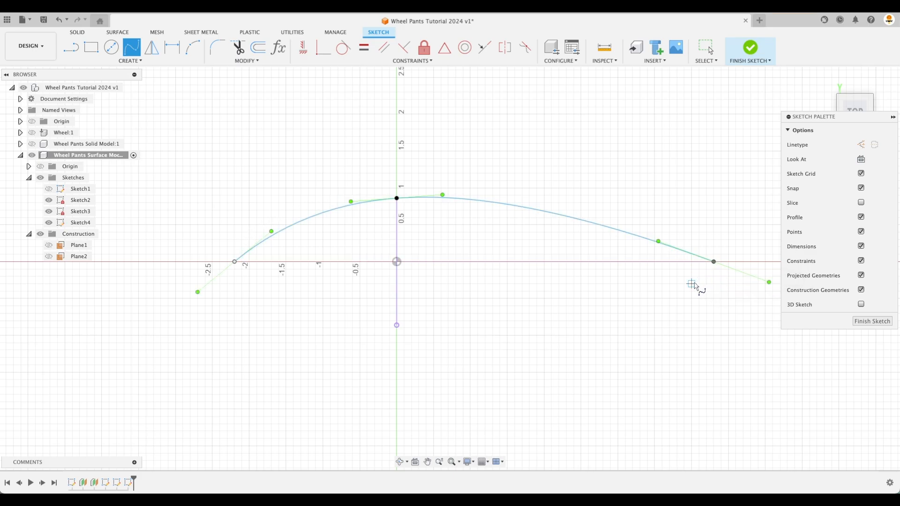
key("Escape")
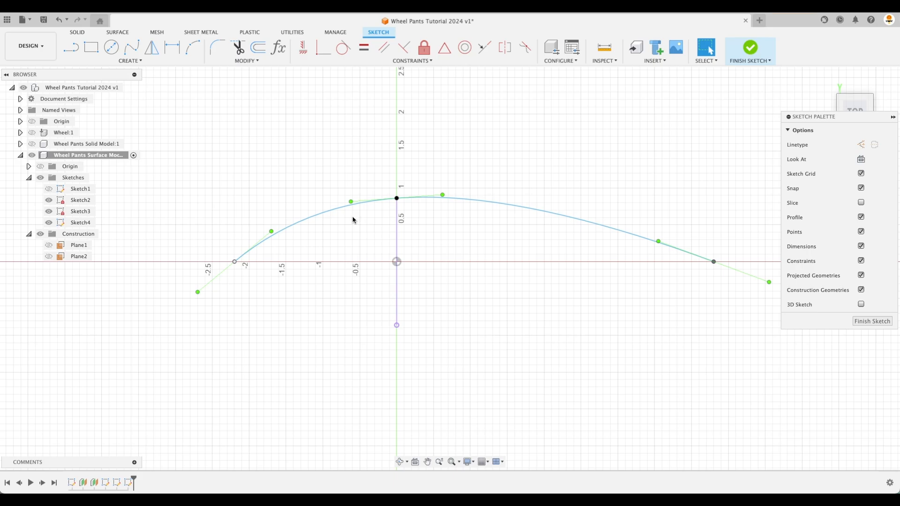
- Pull the spline's front end off its point to test the attachment, and fix it to the front point with a Coincident constraint
left_click(205, 291)
left_click_drag(205, 290, 191, 280)
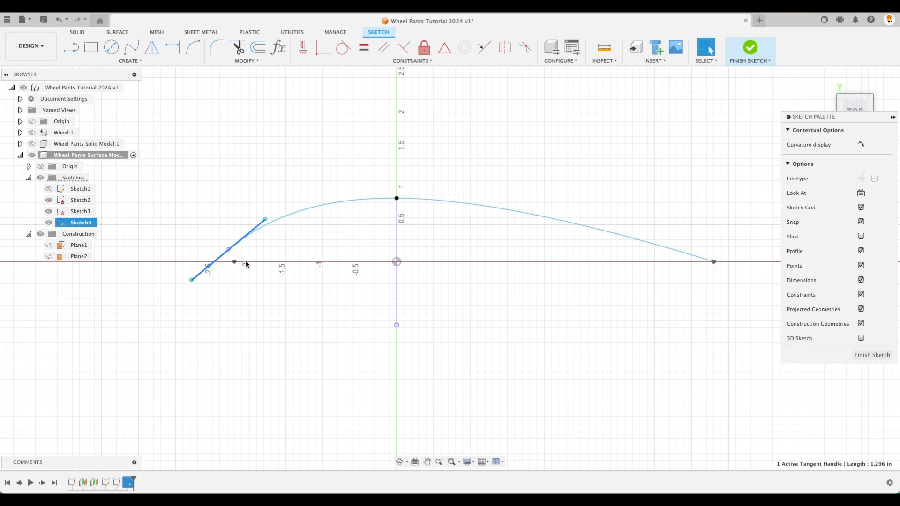
scroll(237, 277, "up", 1)
left_click(233, 280)
left_click(323, 47)
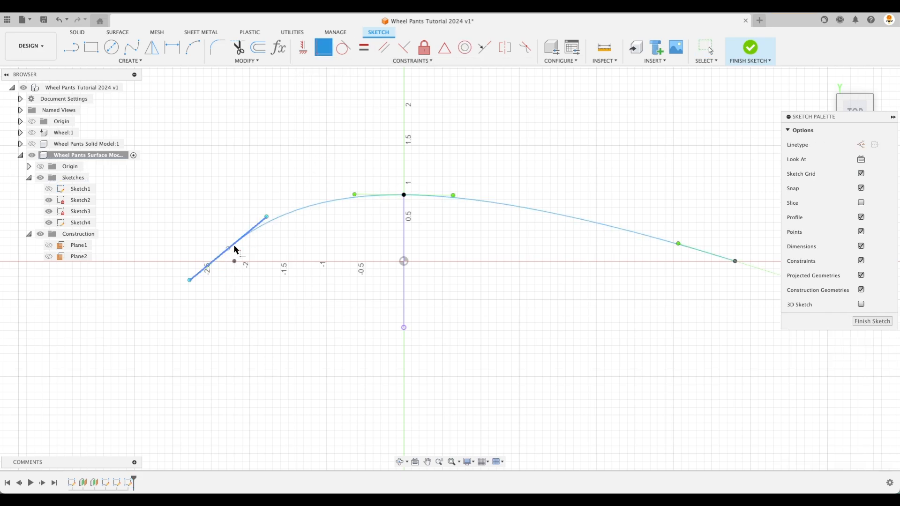
left_click(227, 248)
left_click(234, 261)
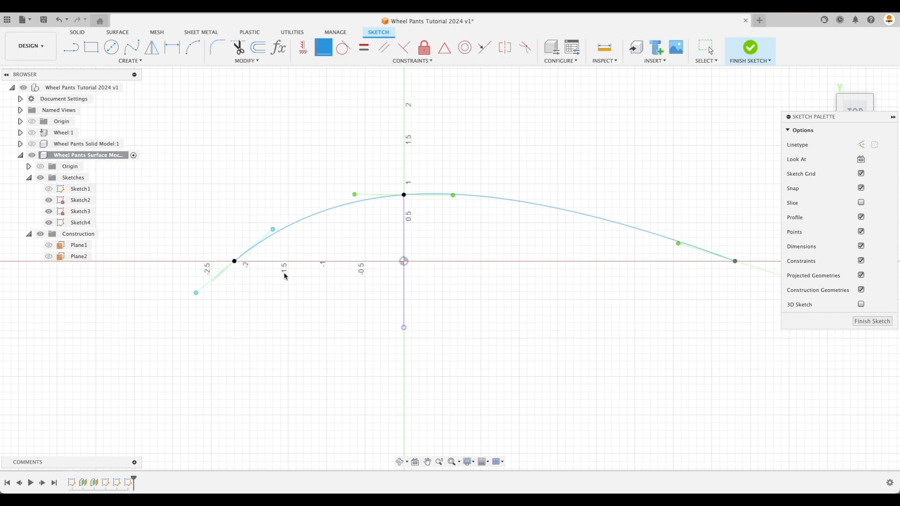
key("Escape")
- Pull the spline's rear end loose, constrain it coincident with the rear point, and check the middle point's attachment
left_click(735, 261)
left_click_drag(735, 261, 732, 226)
key("Escape")
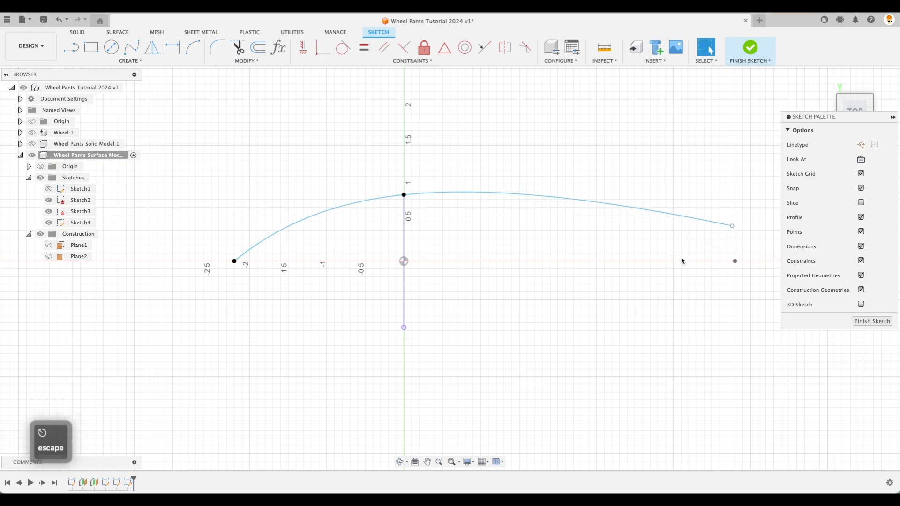
left_click(322, 48)
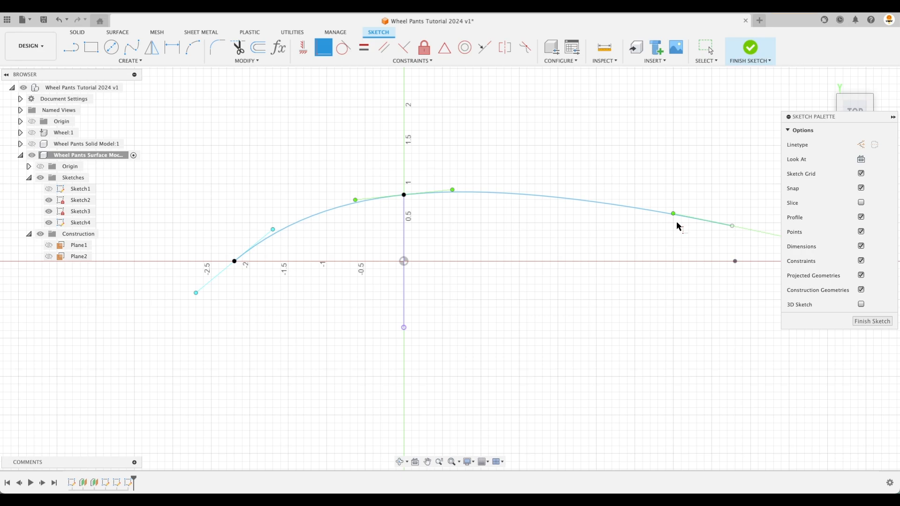
left_click(733, 227)
left_click(735, 261)
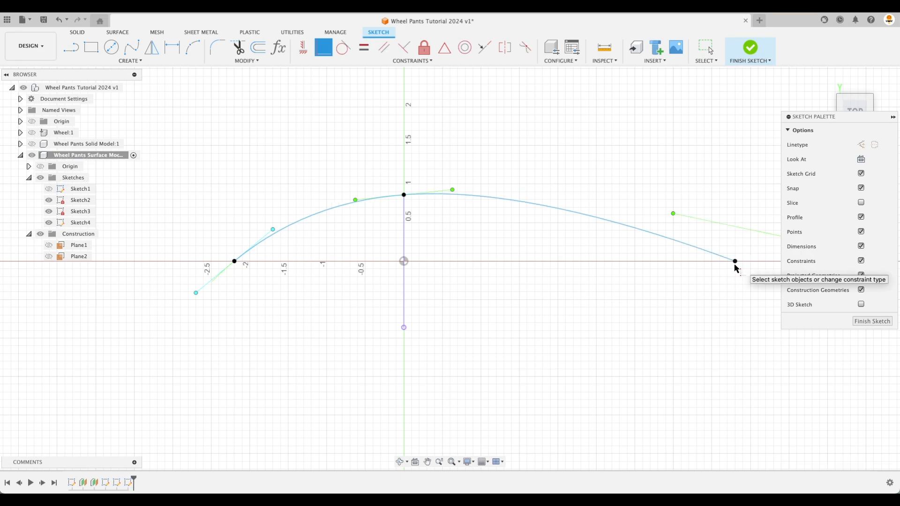
key("Escape")
left_click(398, 196)
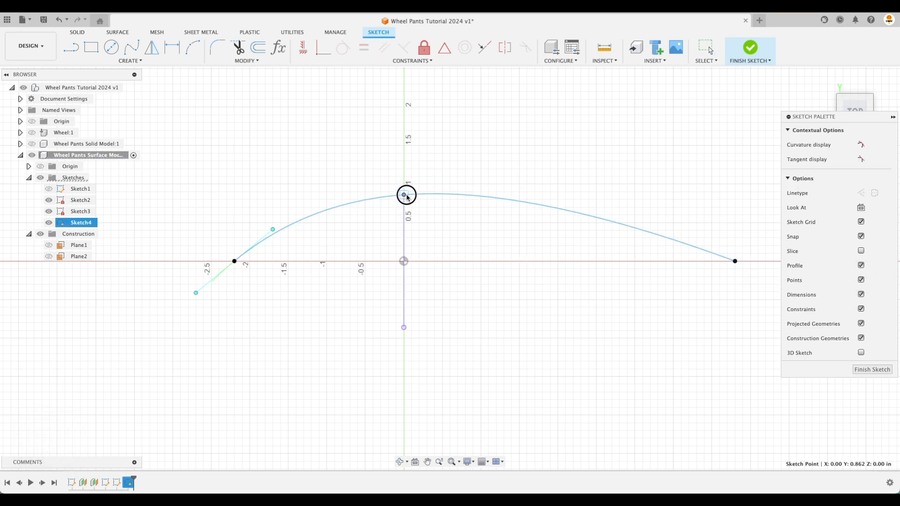
key("Escape")
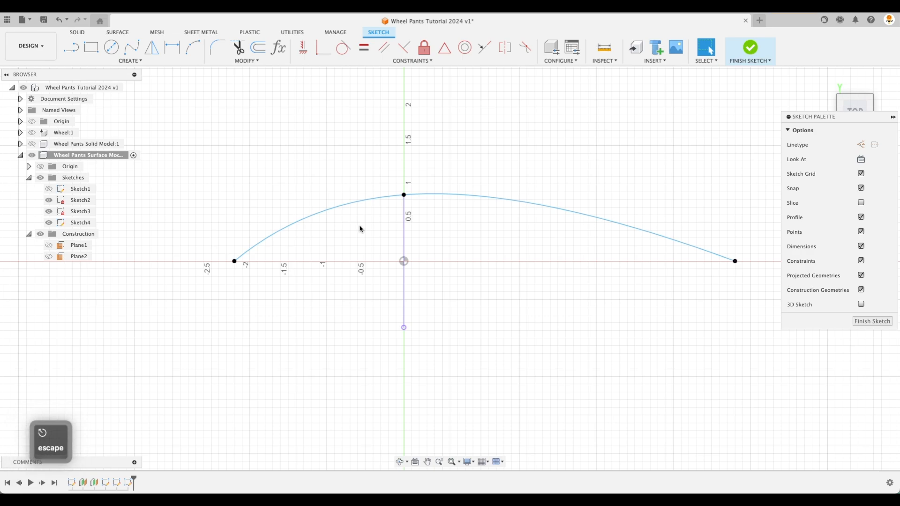
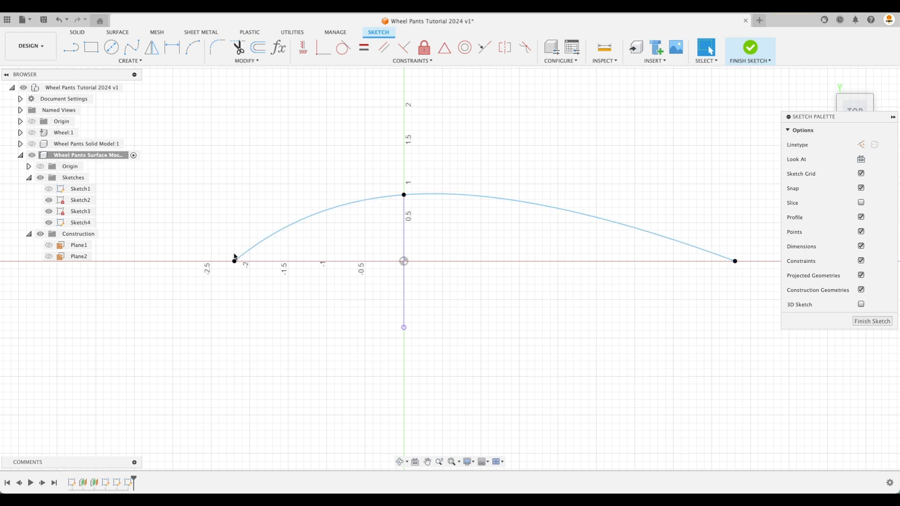
- Rotate the spline's front tangent handle close to vertical to round out the nose of the curve
left_click(252, 250)
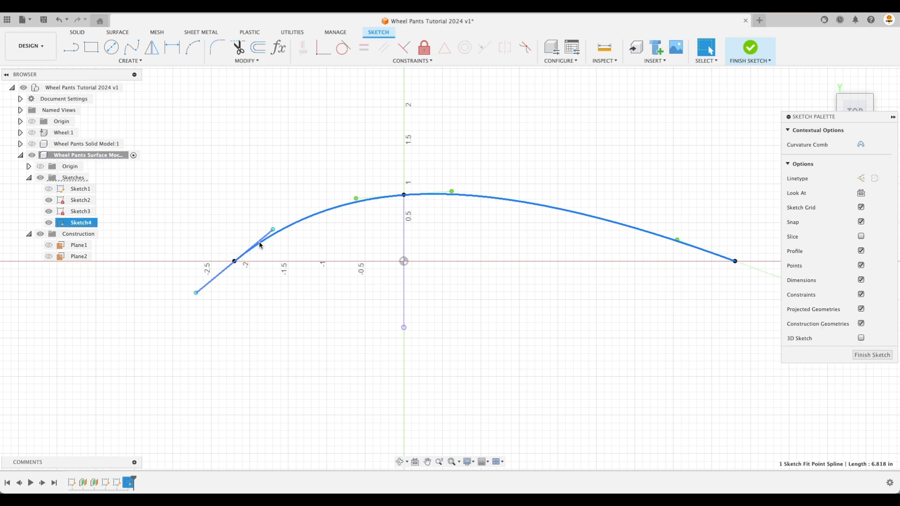
left_click_drag(197, 294, 221, 296)
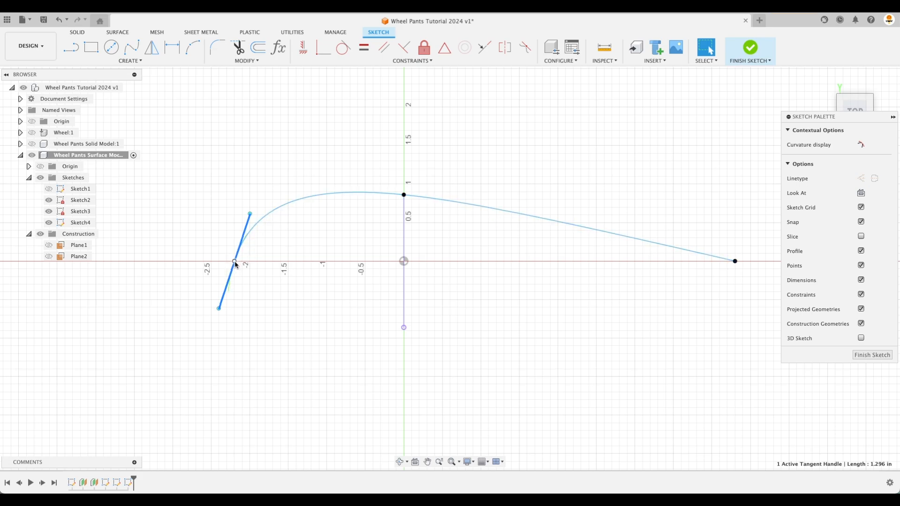
left_click_drag(219, 307, 233, 299)
left_click(206, 290)
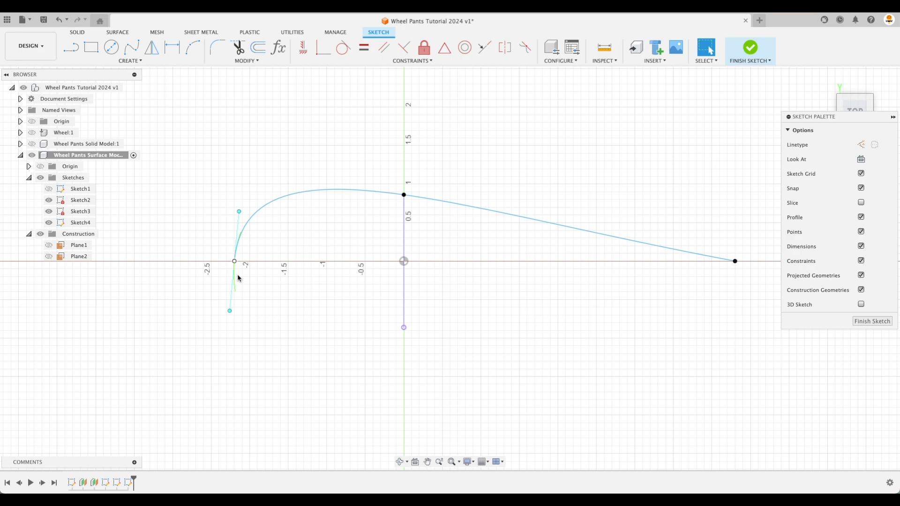
- Constrain the spline's front tangent handle to vertical with the Horizontal/Vertical constraint
left_click(231, 281)
left_click(252, 197)
left_click(245, 243)
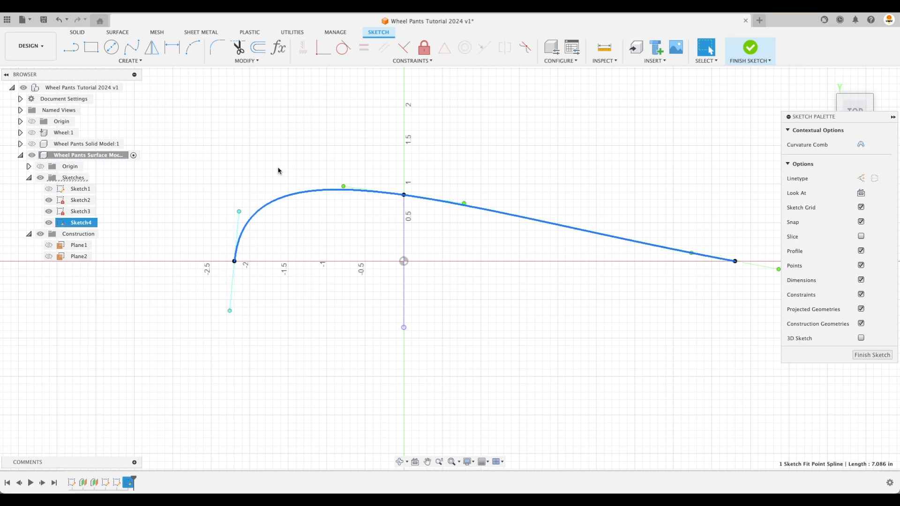
left_click(278, 170)
left_click(237, 249)
left_click(238, 230)
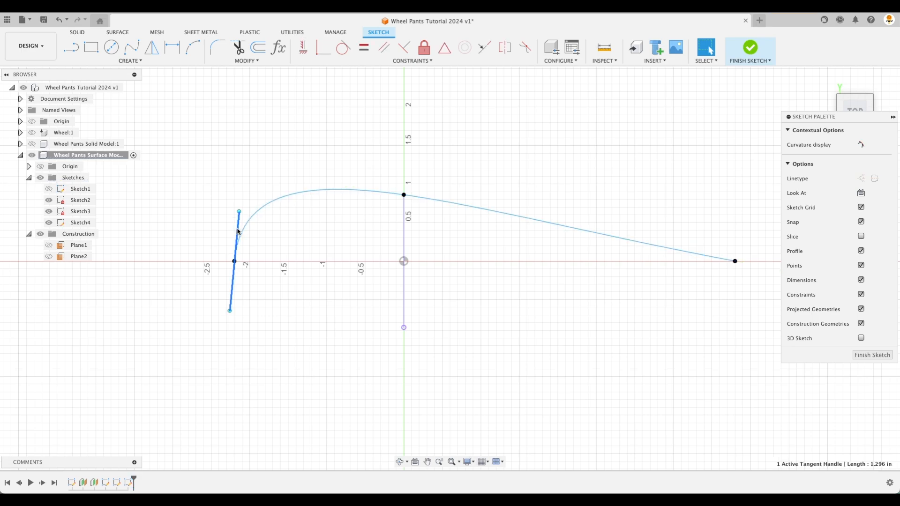
left_click(304, 50)
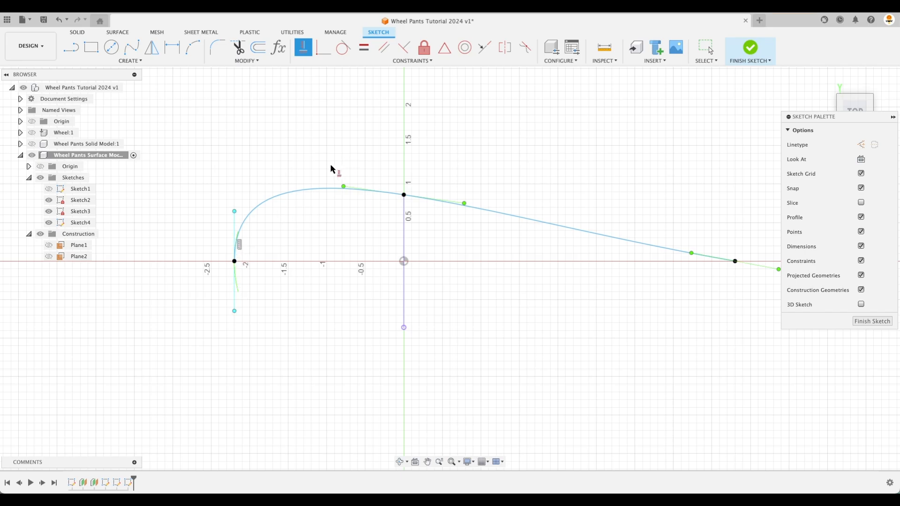
key("Escape")
- Constrain the tangent handle at the spline's middle point to horizontal
left_click(369, 189)
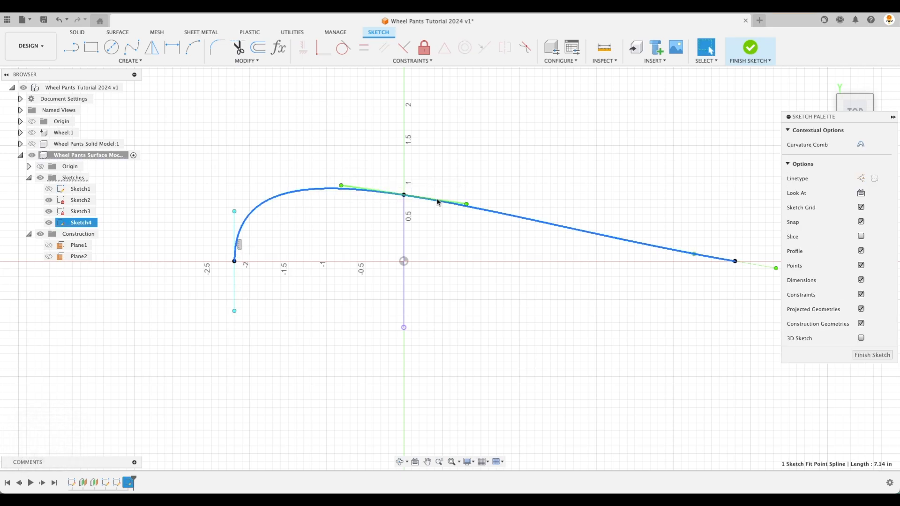
left_click(453, 203)
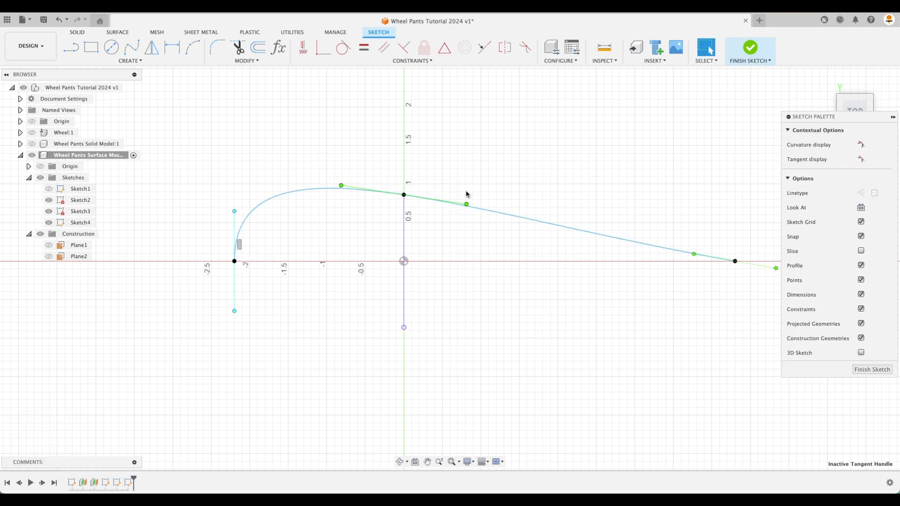
left_click(305, 49)
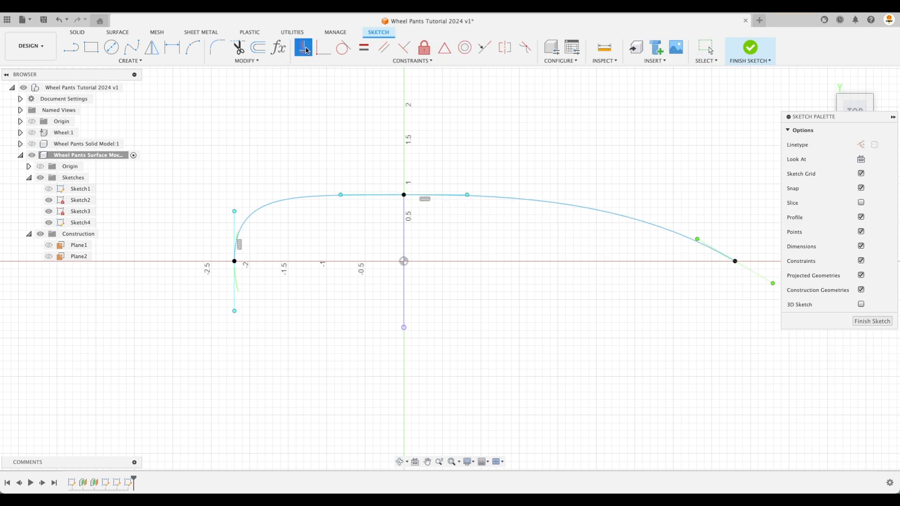
key("Escape")
- Try a horizontal constraint on the tangent handle at the spline's rear end and undo it
mouse_move(743, 294)
middle_mouse_down()
mouse_move(578, 275)
mouse_move(566, 243)
middle_mouse_up()
left_click(566, 243)
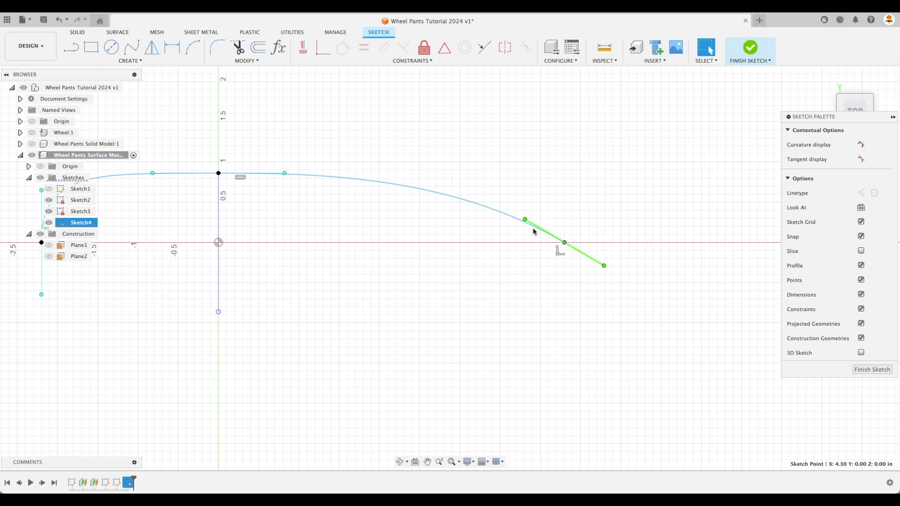
mouse_move(604, 267)
left_mouse_down()
mouse_move(565, 275)
mouse_move(597, 264)
mouse_move(606, 270)
left_mouse_up()
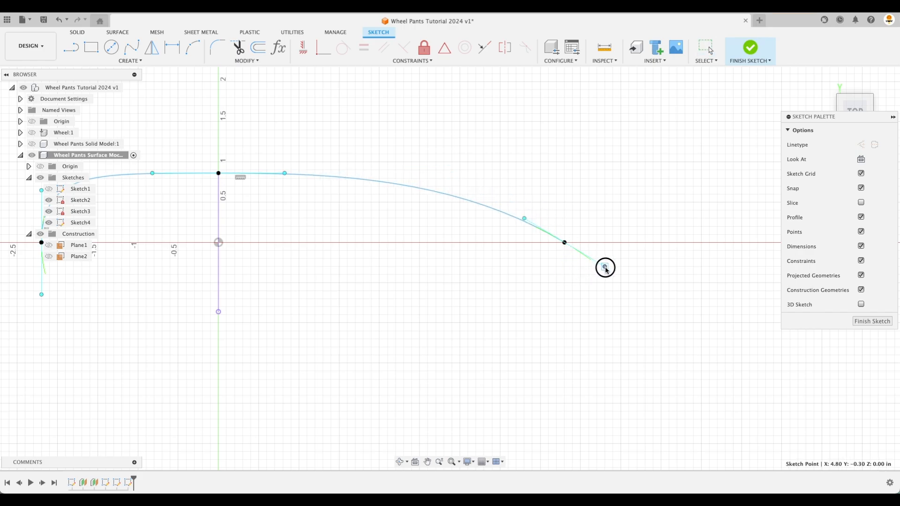
left_click(604, 267)
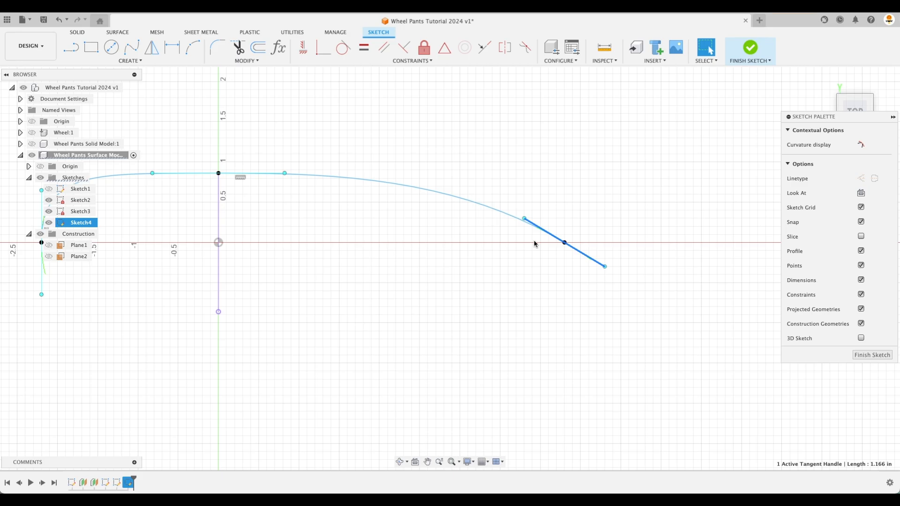
left_click(303, 51)
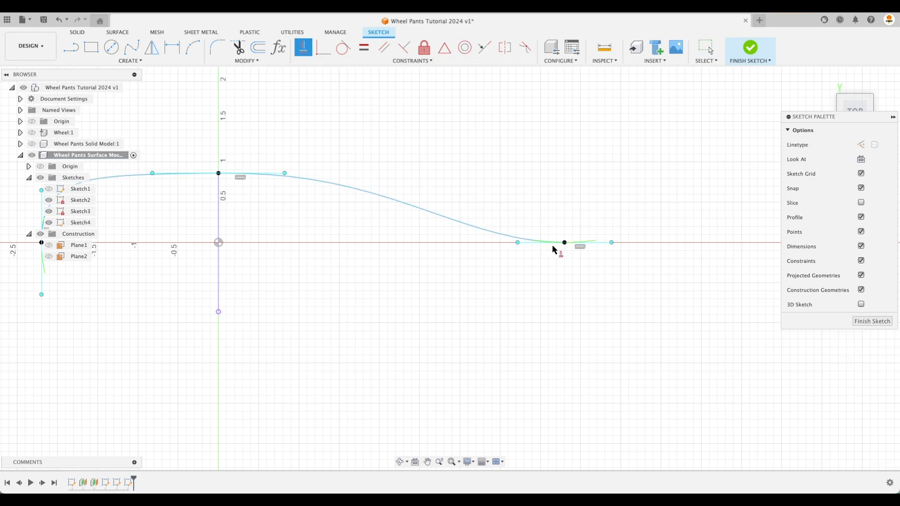
key("Escape")
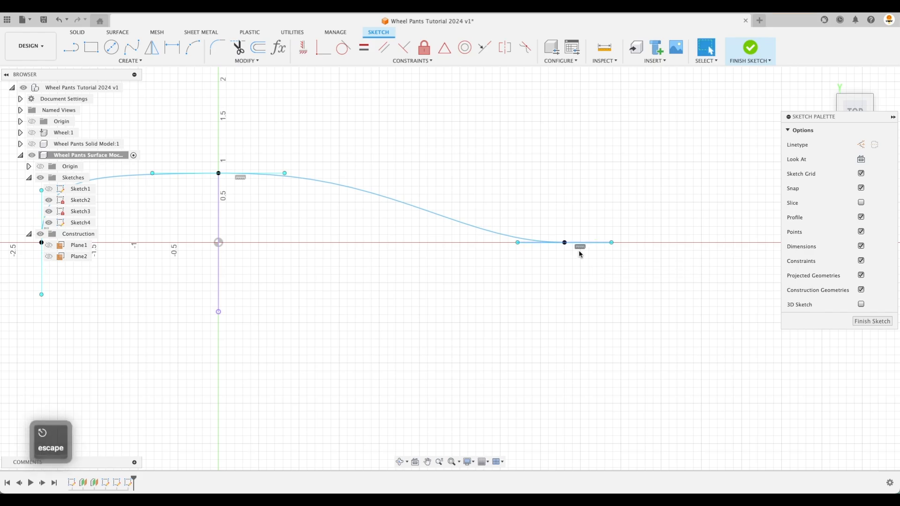
key("super+z")
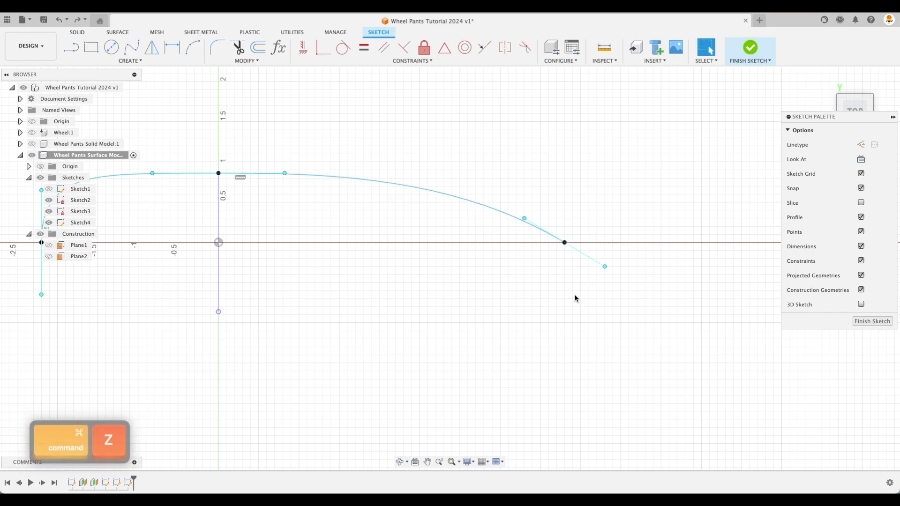
- Rotate the spline's rear tangent handle close to vertical and constrain it vertical with the Horizontal/Vertical constraint
left_click_drag(604, 267, 572, 275)
key("Escape")
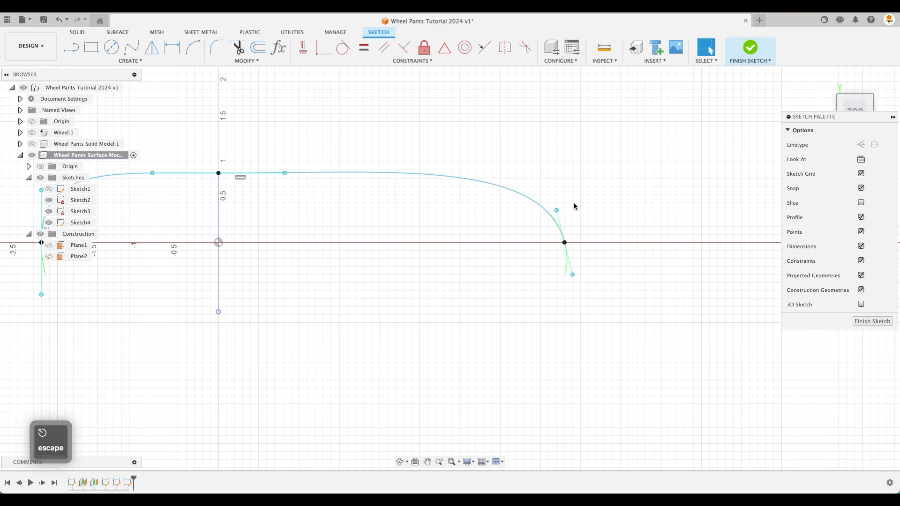
left_click(304, 48)
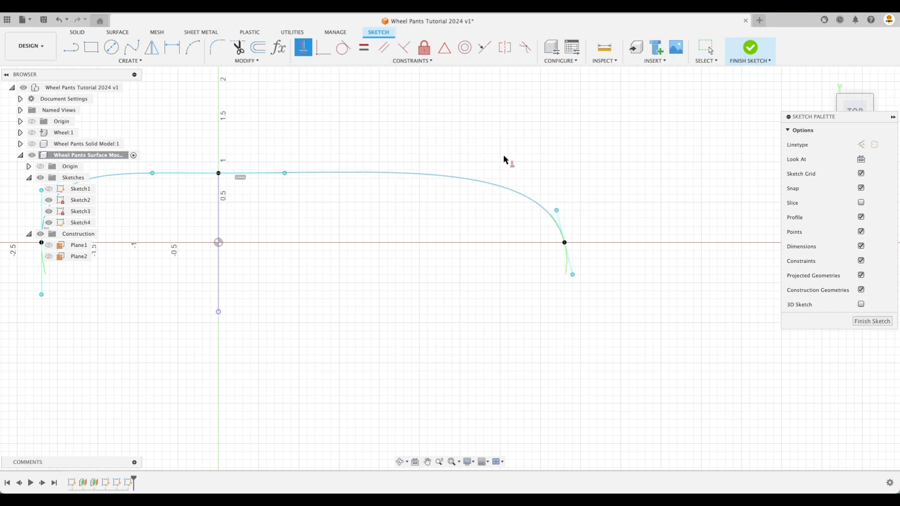
left_click(561, 217)
scroll(602, 234, "down", 1)
scroll(605, 234, "down", 1)
scroll(605, 234, "up", 1)
key("Escape")
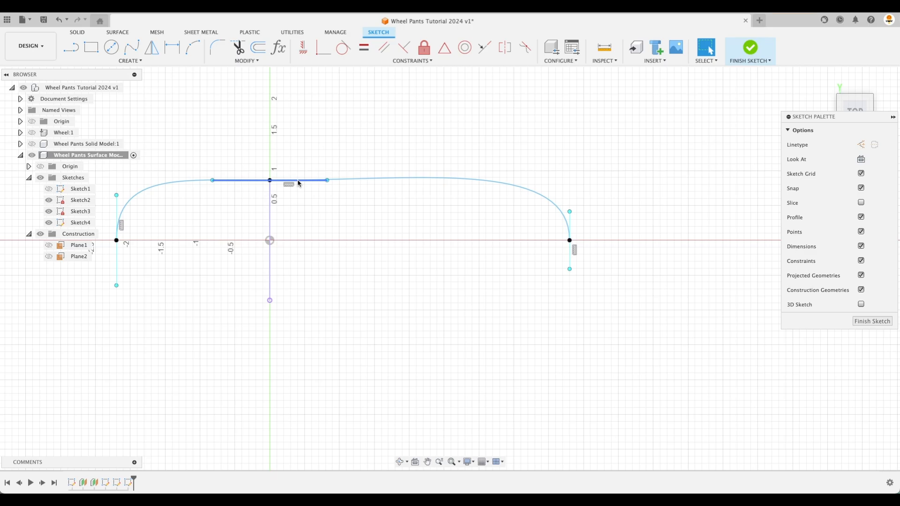
- Shorten the spline's end tangent handles, placing the rear handle's upper end at about Y 0.20 in and the front one's at about Y 0.40 in
left_click_drag(569, 211, 569, 226)
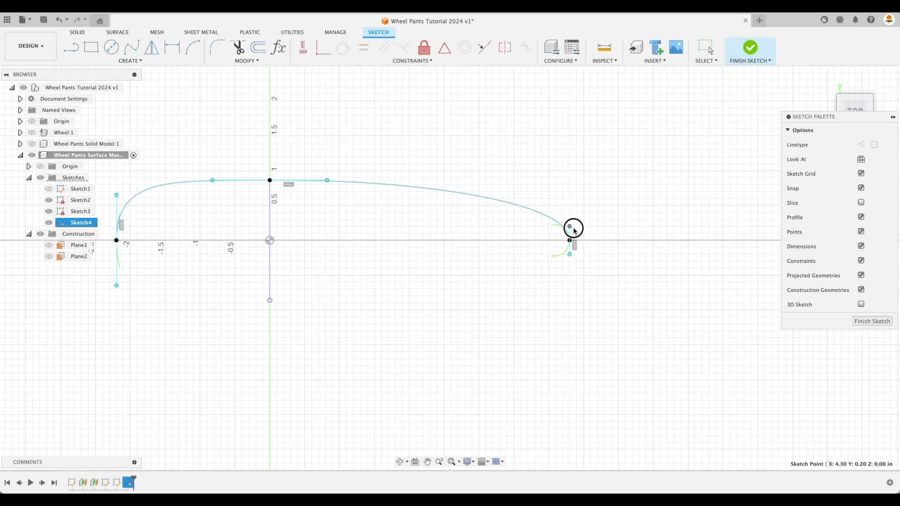
left_click_drag(119, 199, 117, 213)
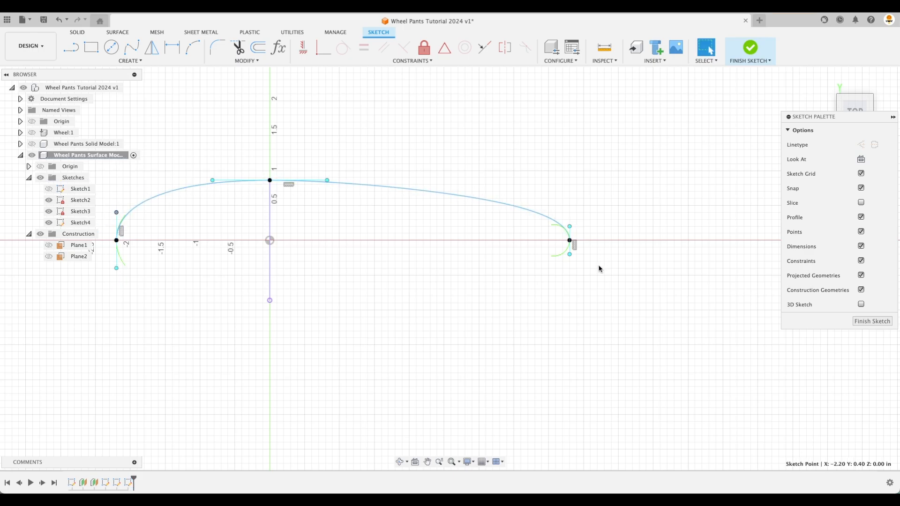
scroll(630, 265, "down", 1)
middle_click_drag(584, 275, 621, 293)
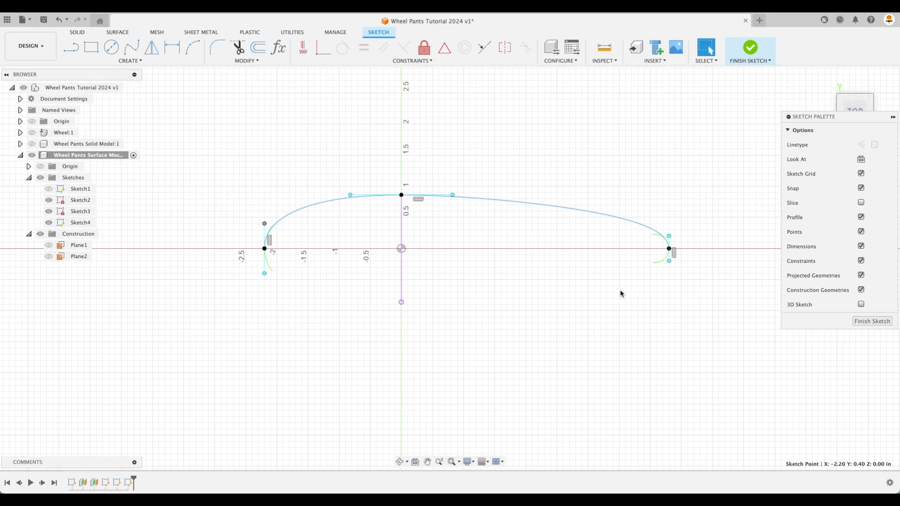
key("l")
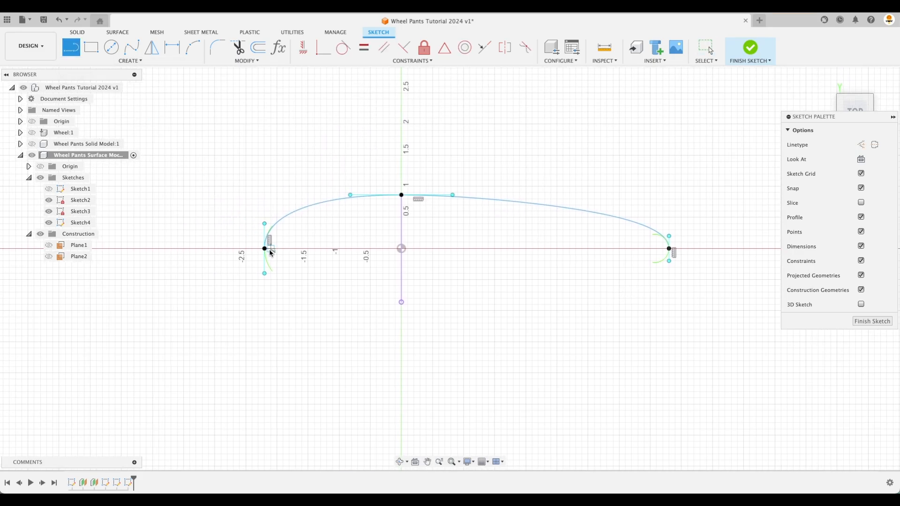
left_click(265, 249)
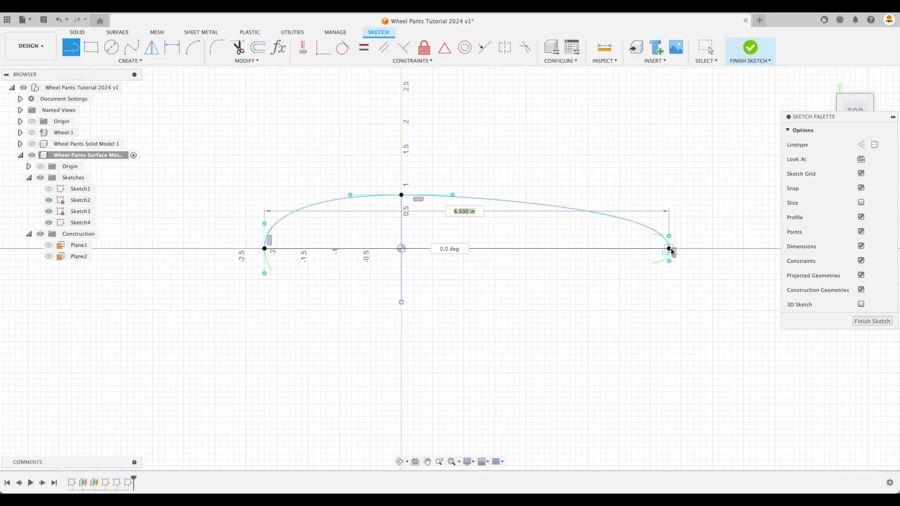
key("Escape")
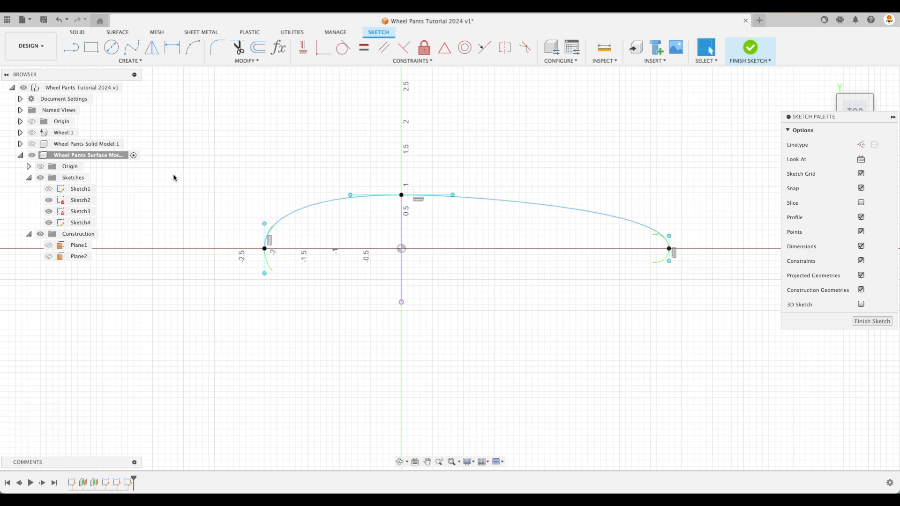
- With the surface component's origin shown temporarily, mirror the spline across the XZ plane to close the top-view outline
left_click(43, 169)
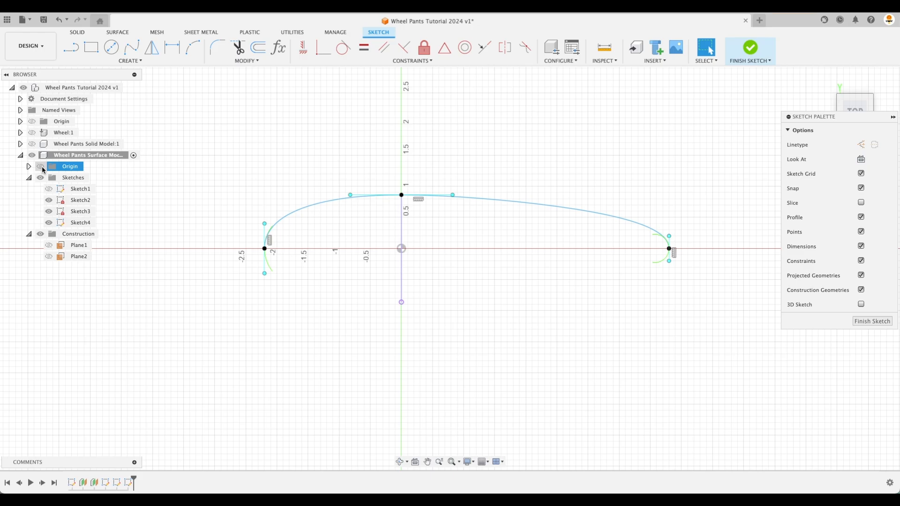
left_click(42, 167)
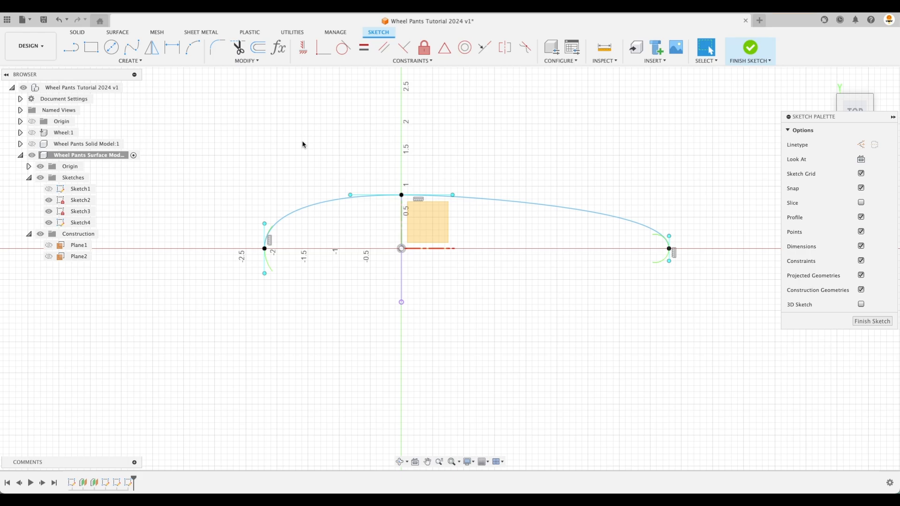
left_click(151, 47)
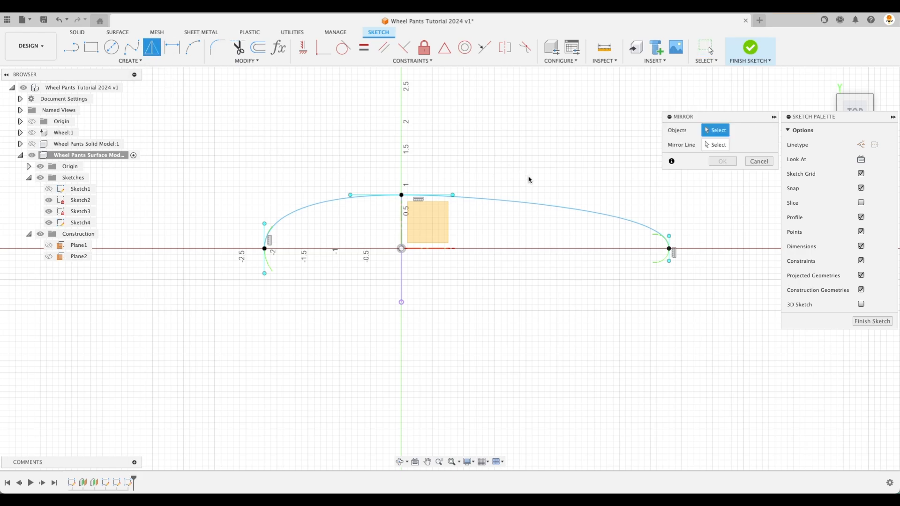
left_click(533, 204)
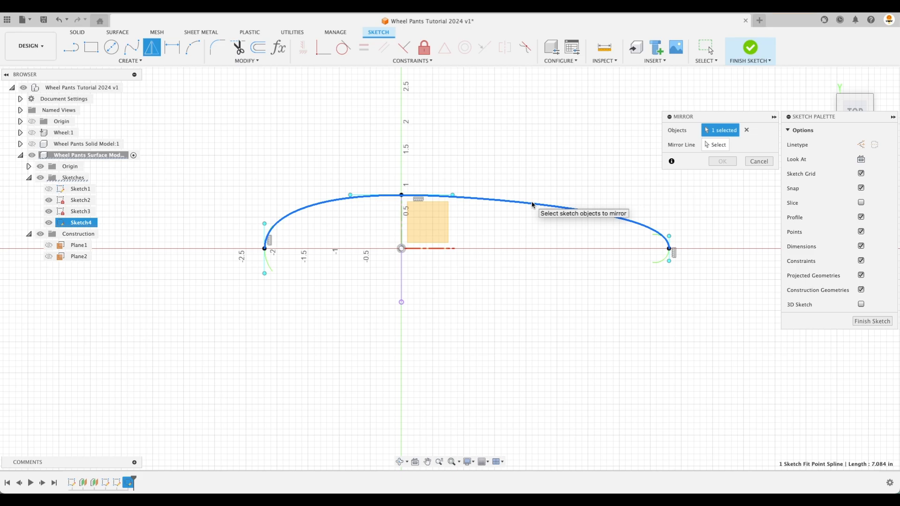
left_click(711, 147)
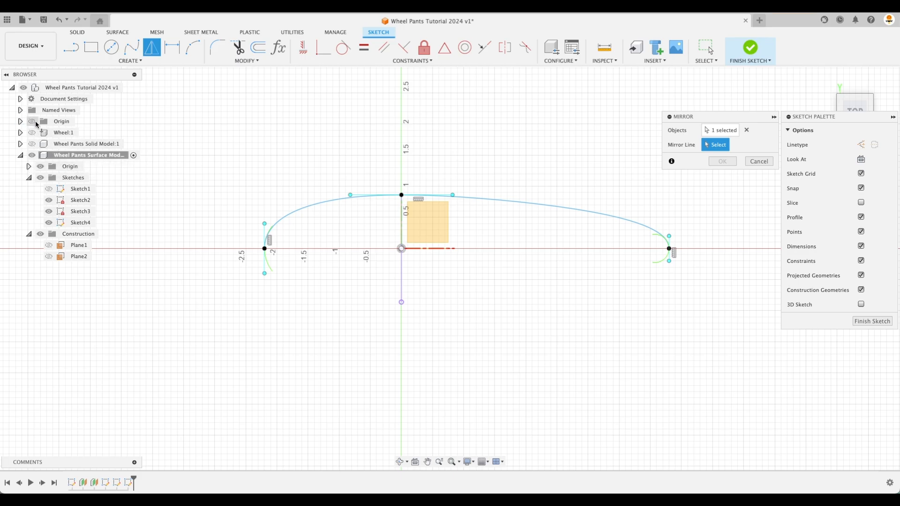
left_click(443, 252)
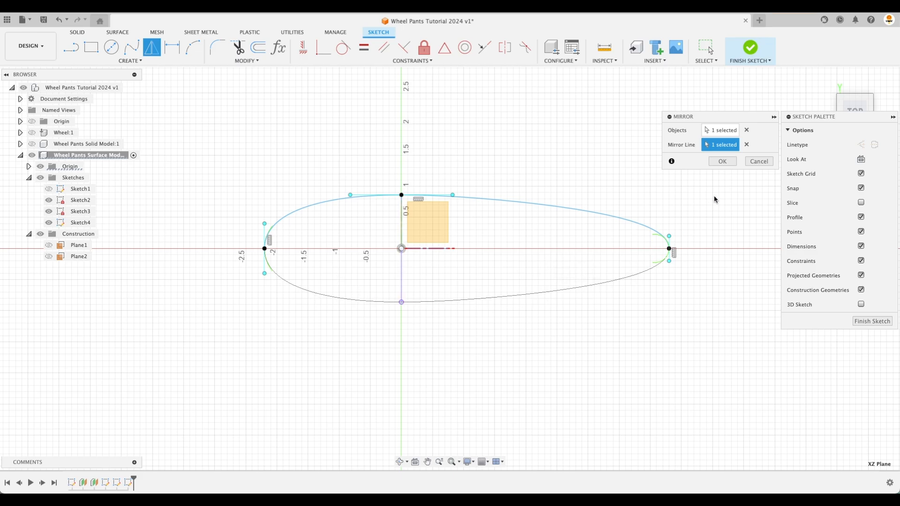
left_click(722, 161)
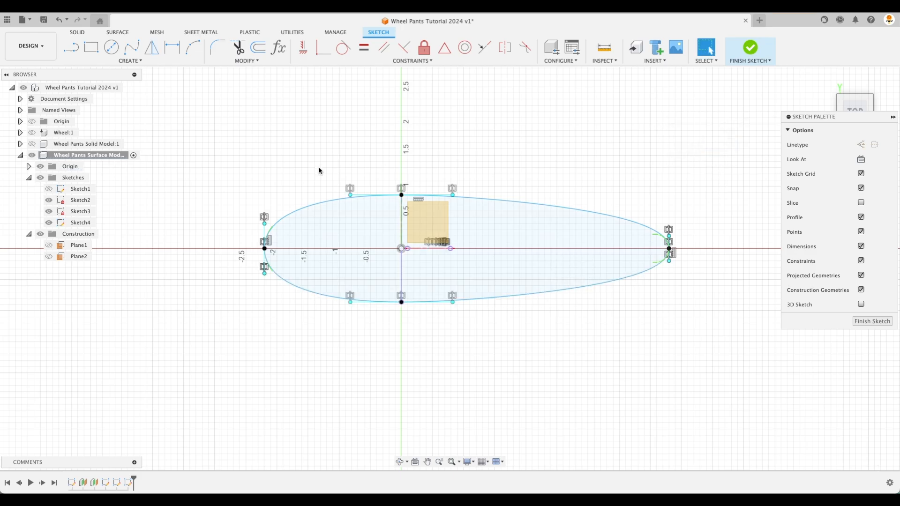
left_click(41, 167)
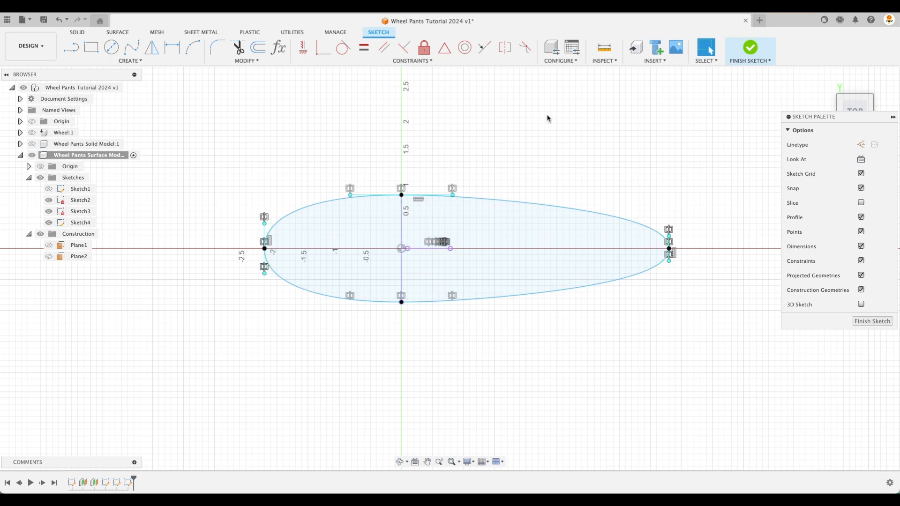
- Check the mirrored outline from an angled view and finish the top-view sketch
mouse_move(856, 108)
left_mouse_down()
mouse_move(858, 117)
mouse_move(773, 143)
left_mouse_up()
scroll(773, 143, "down", 5, "shift")
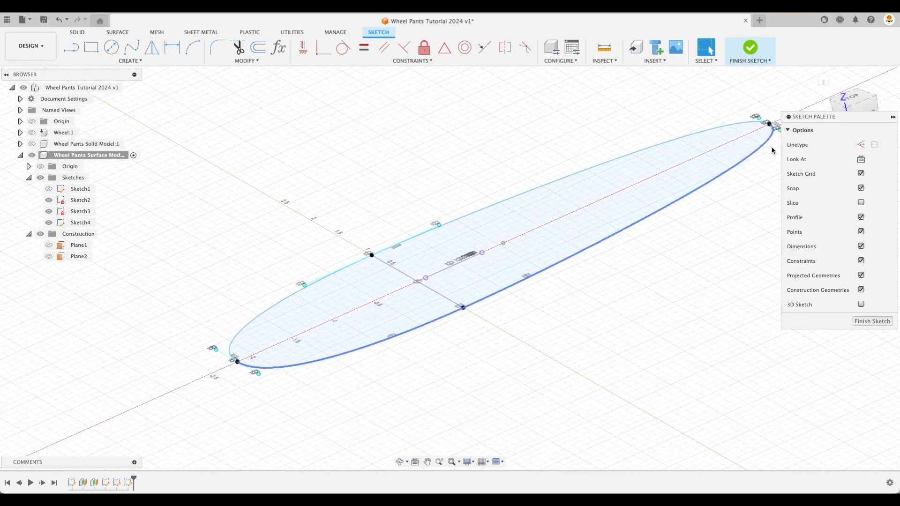
scroll(743, 175, "down", 2, "shift")
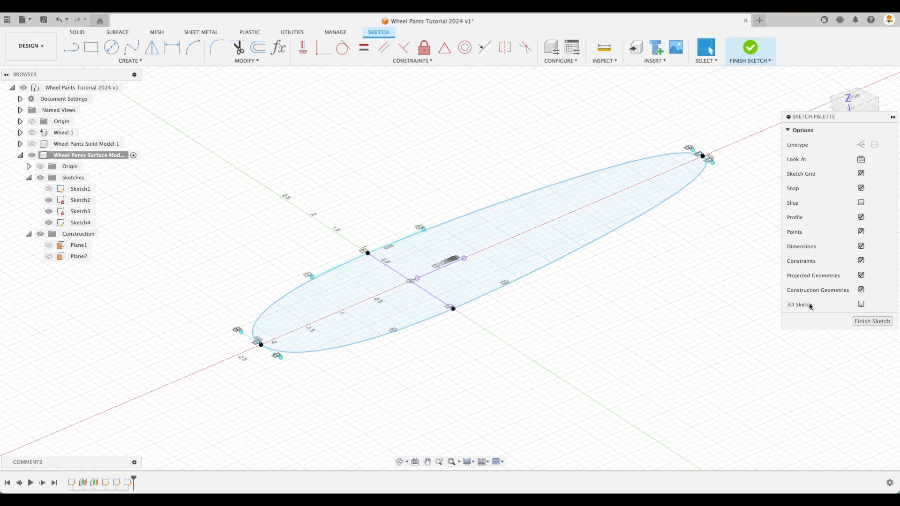
left_click(872, 321)
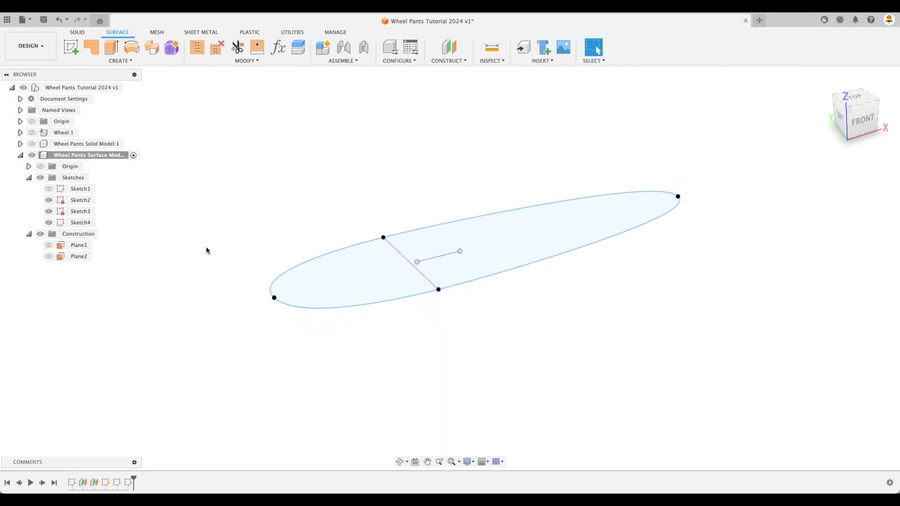
- Show the ellipse sketch (Sketch1) and start a new sketch on the front XZ plane
left_click(862, 126)
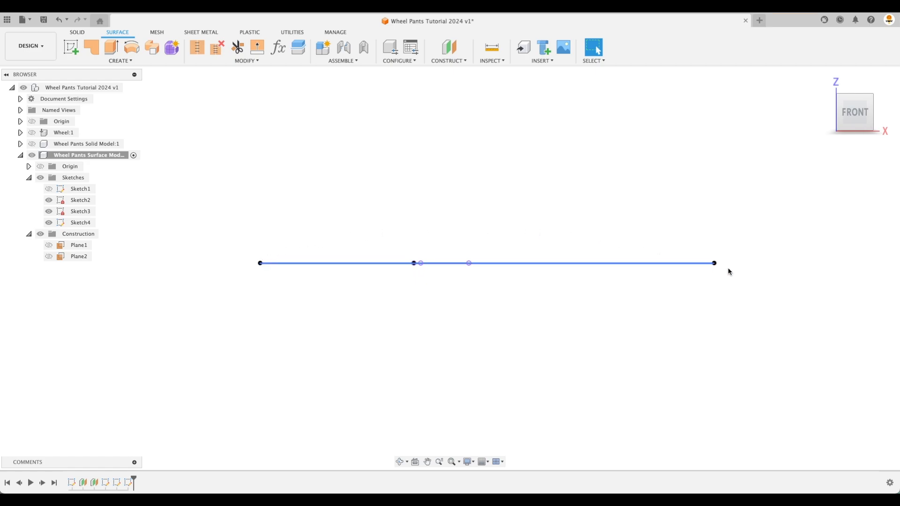
left_click(49, 189)
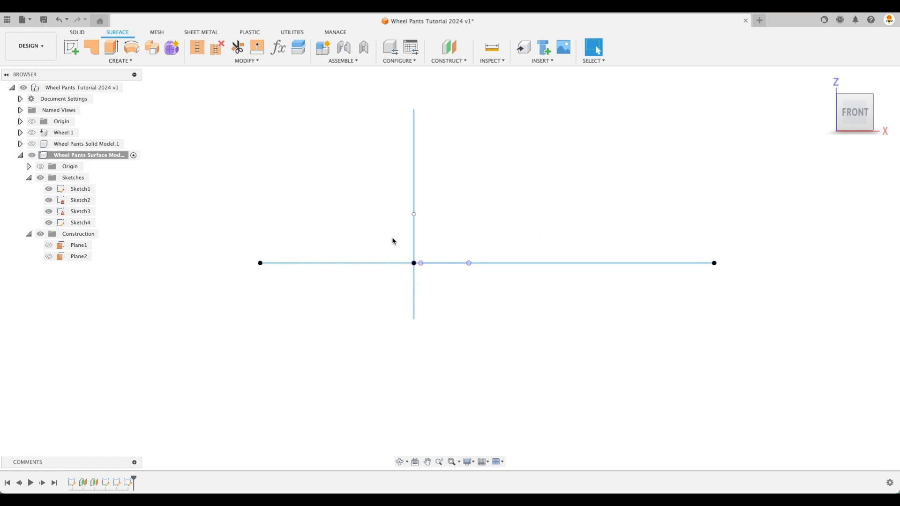
mouse_move(471, 283)
middle_mouse_down("shift")
mouse_move(546, 308)
mouse_move(528, 314)
middle_mouse_up("shift")
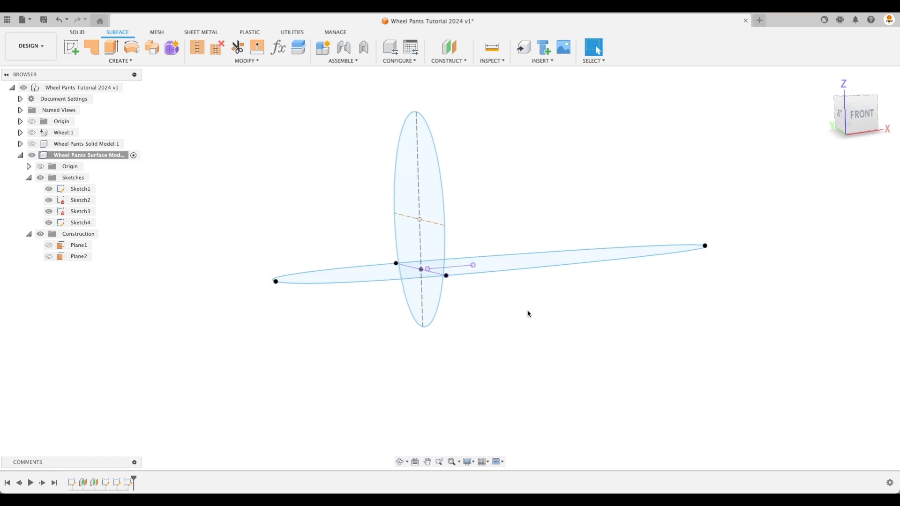
left_click(71, 47)
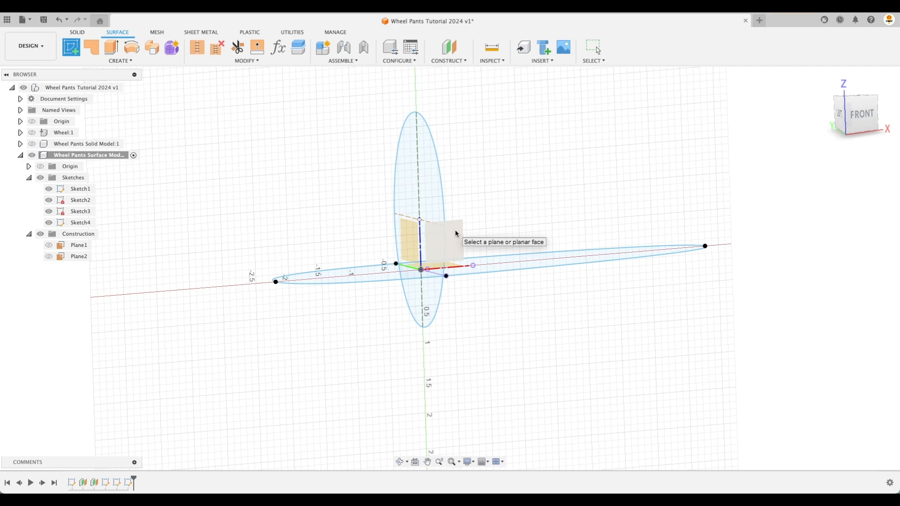
left_click(456, 233)
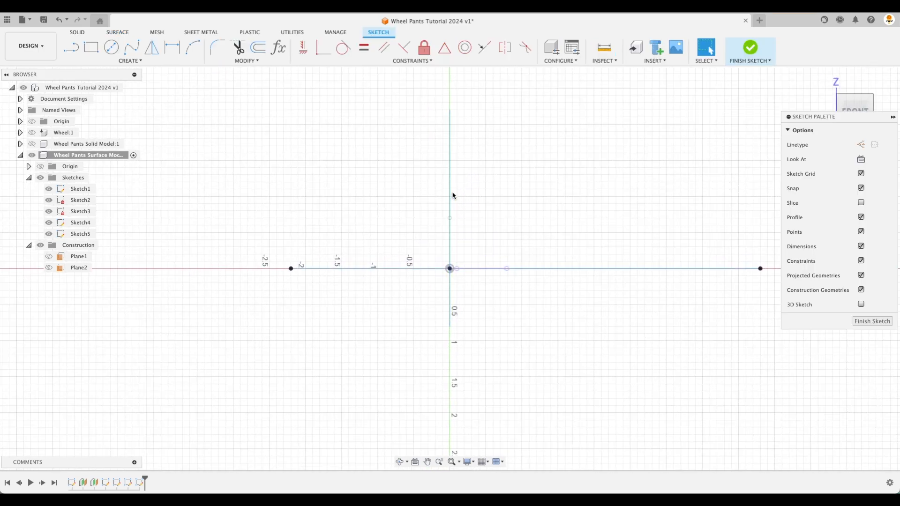
- Project the ellipse's center point into the front-plane sketch with the projection link on, and hide Sketch1
key("p")
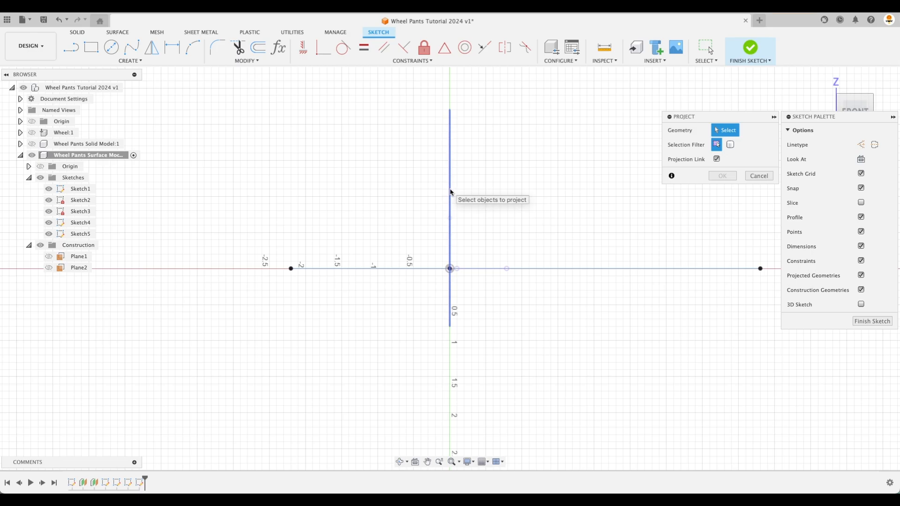
left_click(451, 219)
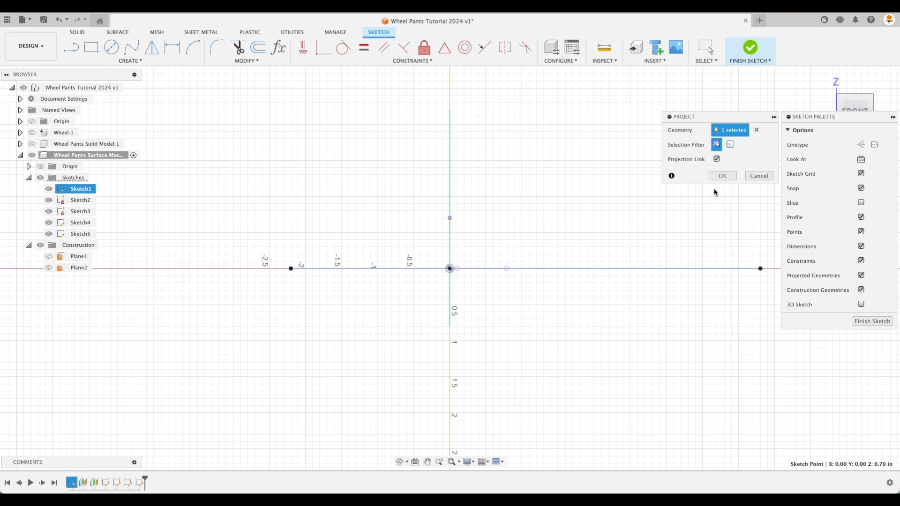
left_click(722, 177)
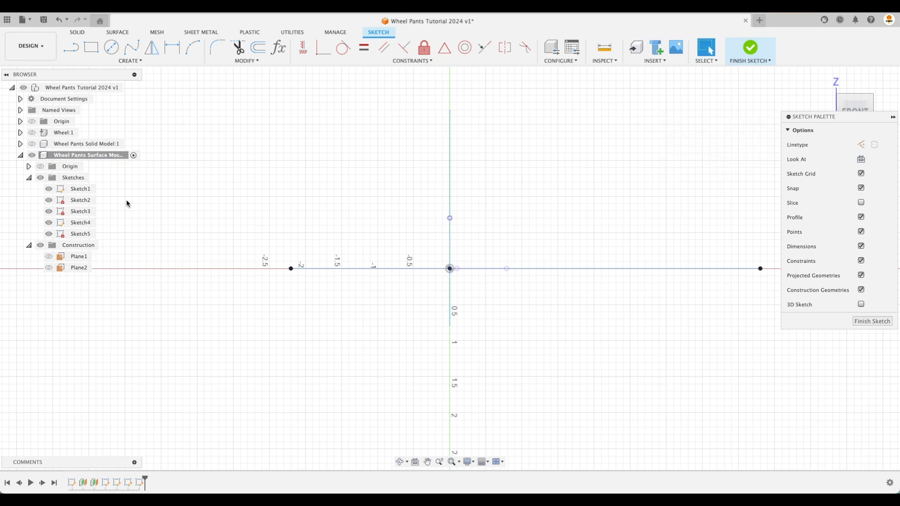
left_click(52, 189)
left_click(49, 189)
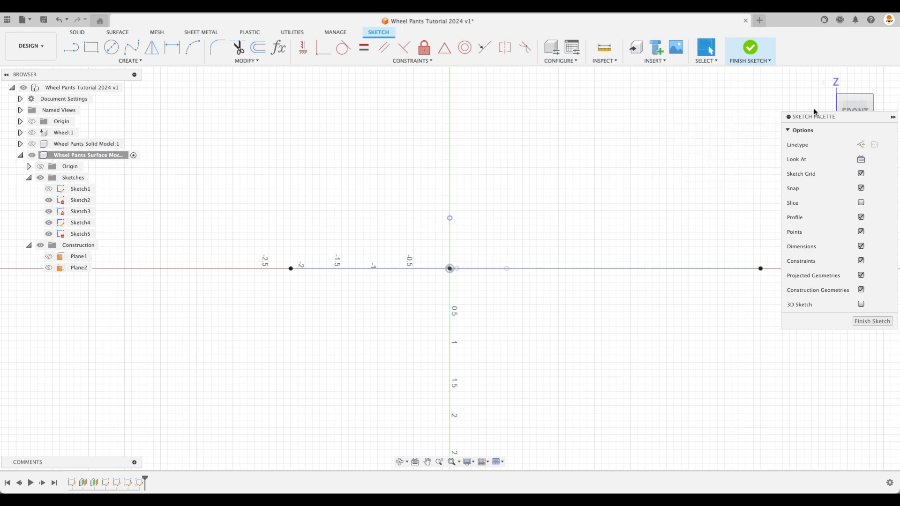
- Draw a fit point spline from the outline's front endpoint through the projected ellipse center point to the outline's rear endpoint
left_click_drag(863, 117, 769, 183)
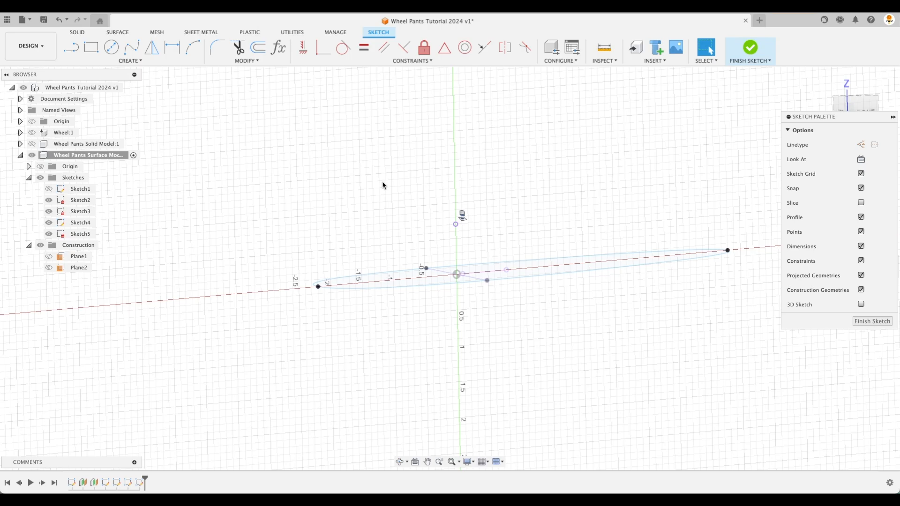
left_click(862, 108)
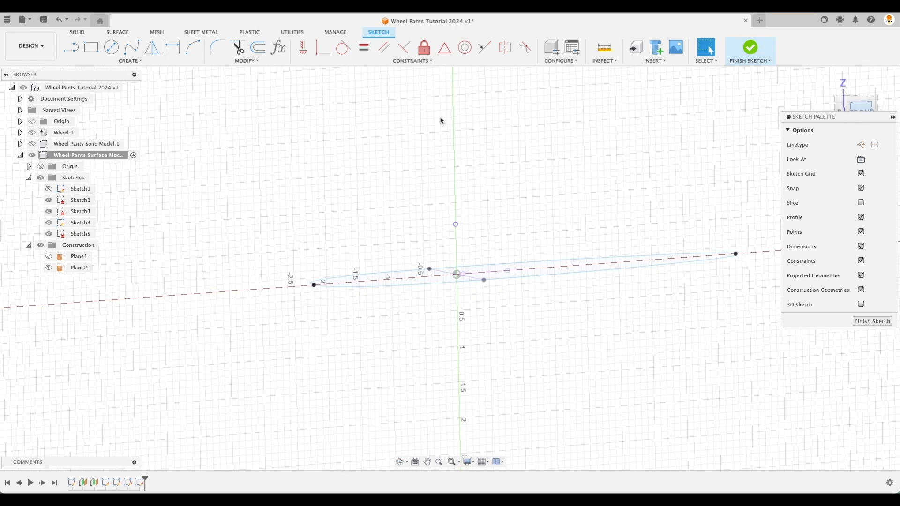
left_click(127, 61)
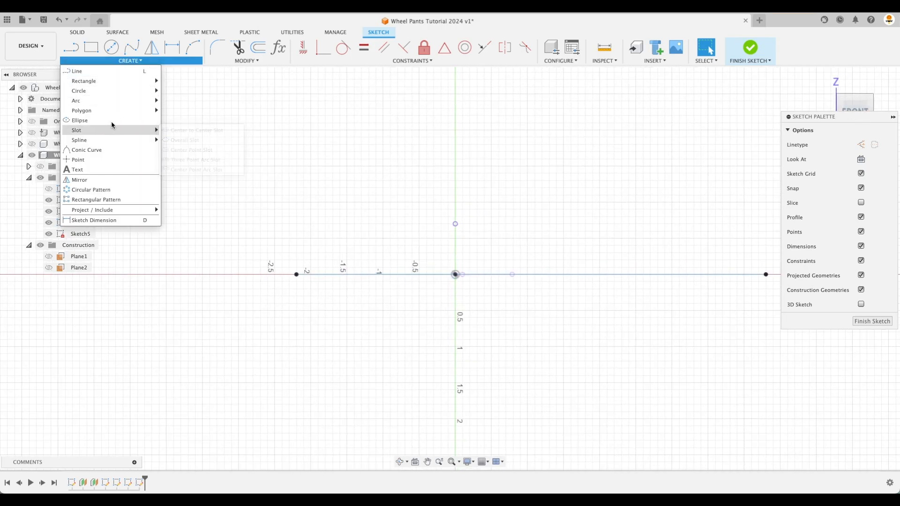
mouse_move(101, 138)
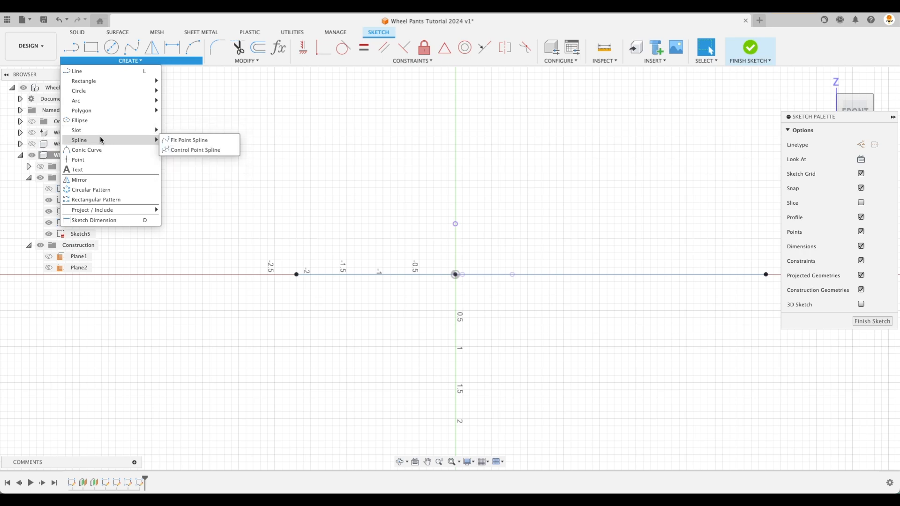
left_click(187, 141)
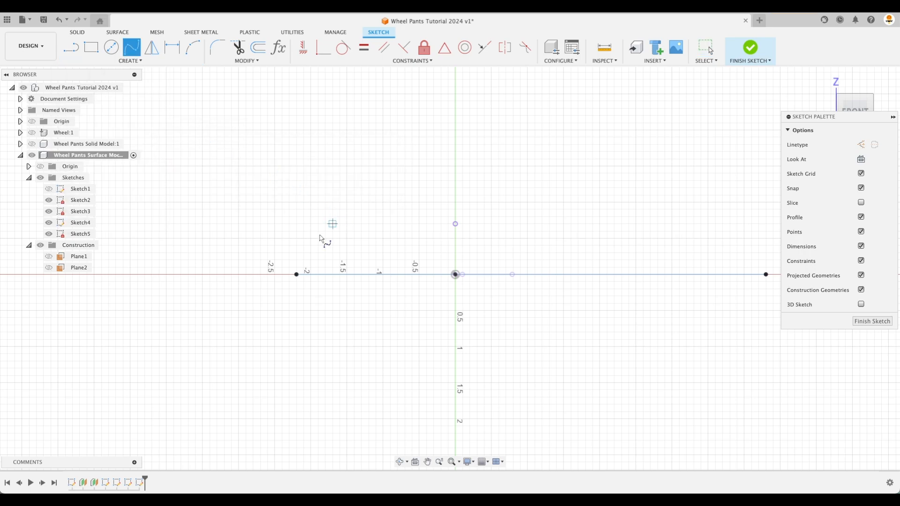
left_click(296, 274)
left_click(455, 224)
left_click(766, 274)
left_click(773, 252)
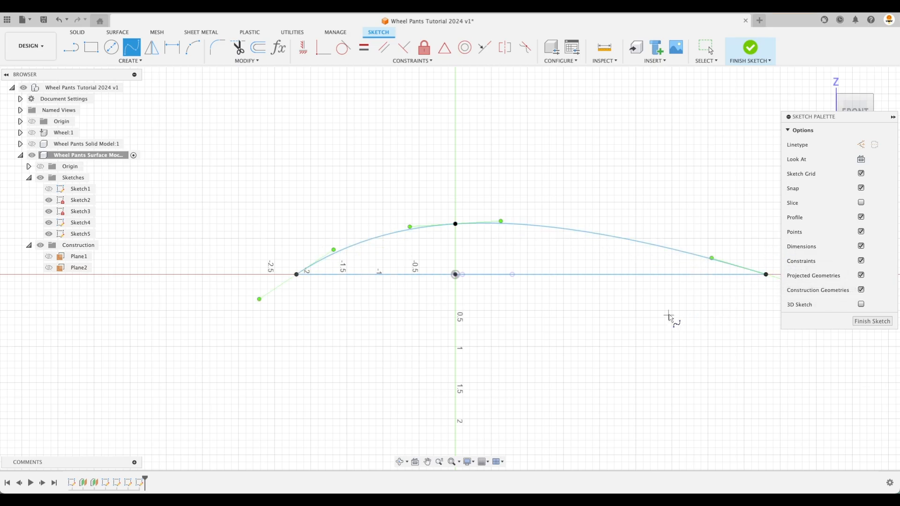
scroll(671, 318, "down", 2)
middle_click_drag(719, 310, 645, 320)
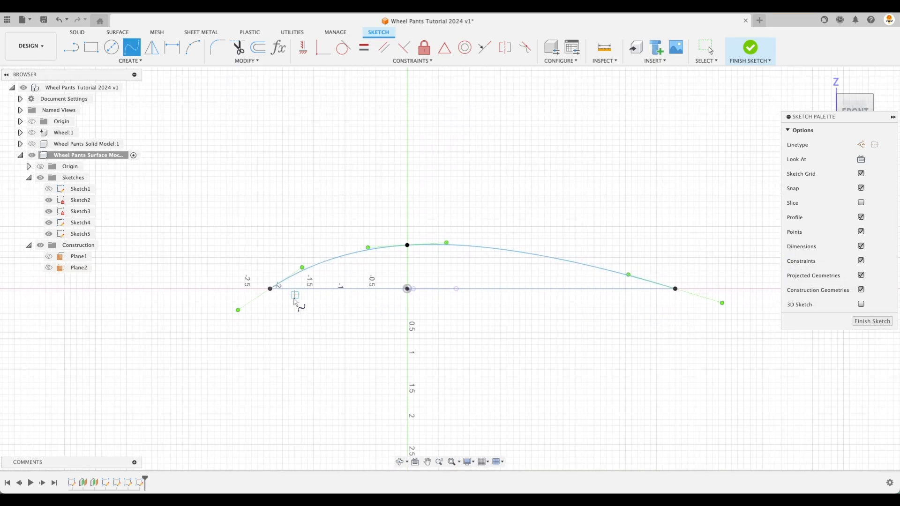
key("Escape")
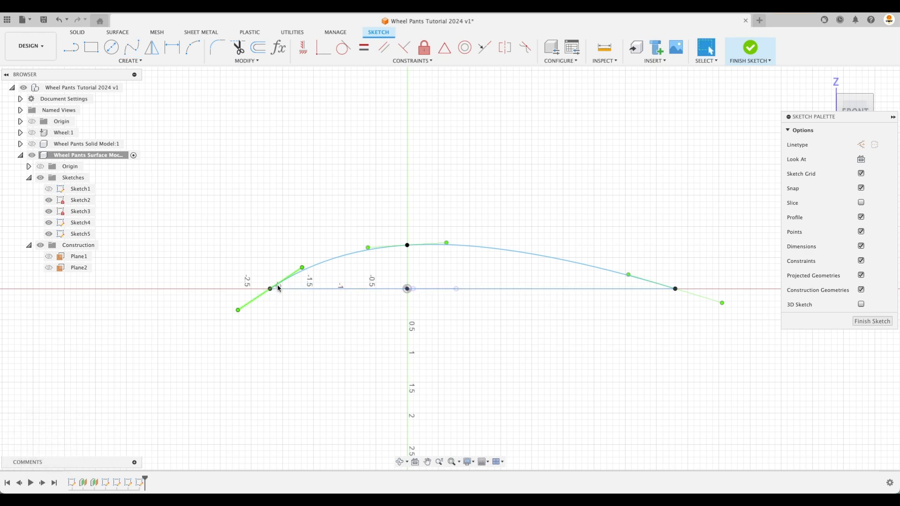
- Pull the spline's rear endpoint off the outline and reattach it to the outline's rear endpoint with a coincident constraint
left_click(591, 267)
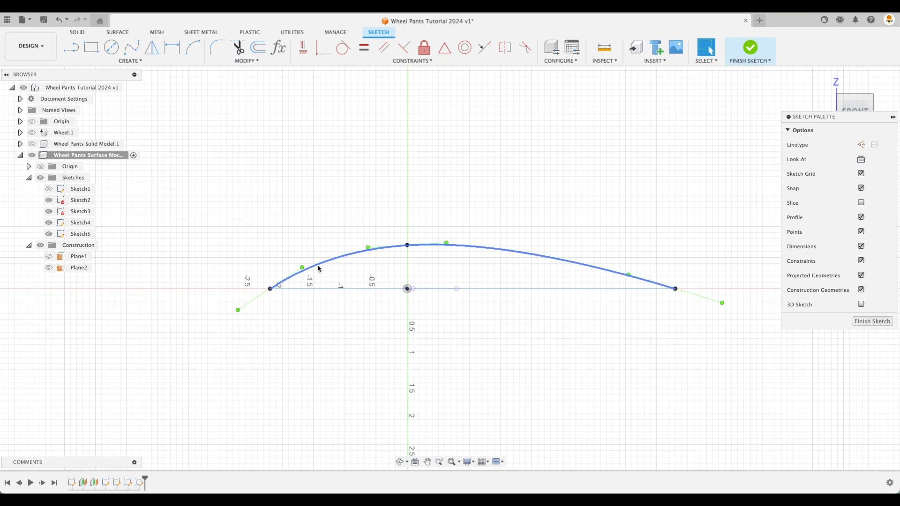
left_click(270, 289)
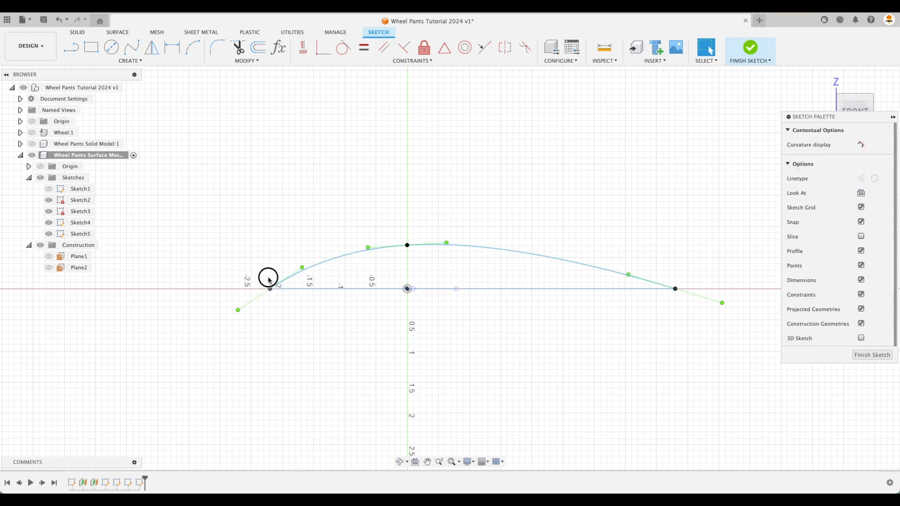
double_click(407, 250)
mouse_move(675, 289)
left_mouse_down()
mouse_move(675, 247)
mouse_move(675, 258)
left_mouse_up()
key("Escape")
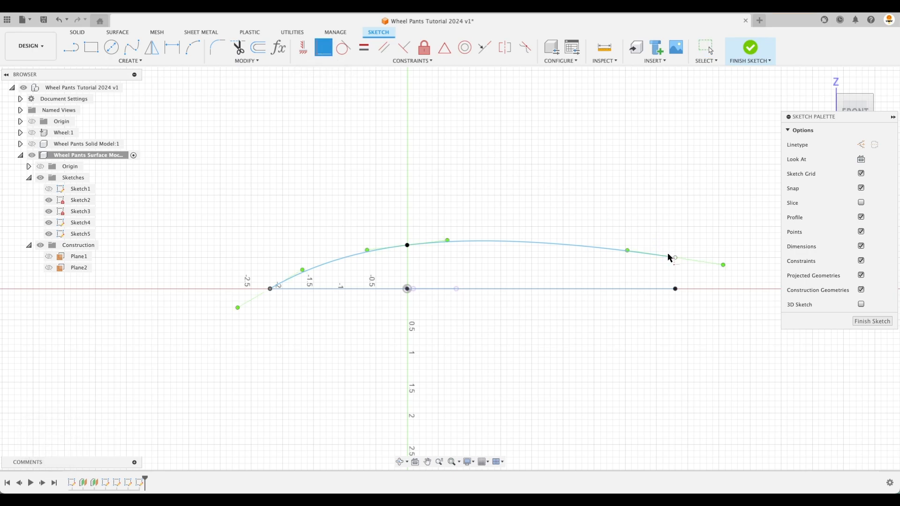
left_click(676, 258)
left_click_drag(676, 290, 675, 291)
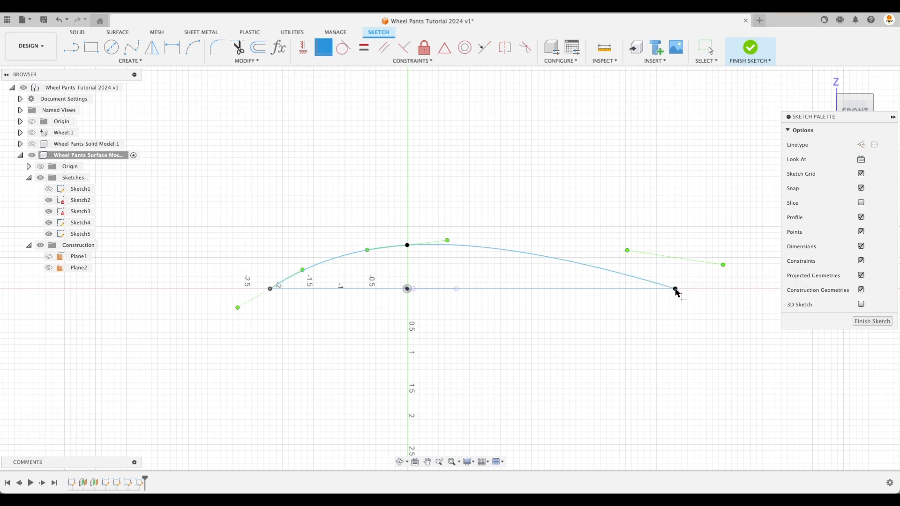
key("Escape")
- Test the spline's rear, middle and front points to check that each one is attached to its reference point
left_click(677, 286)
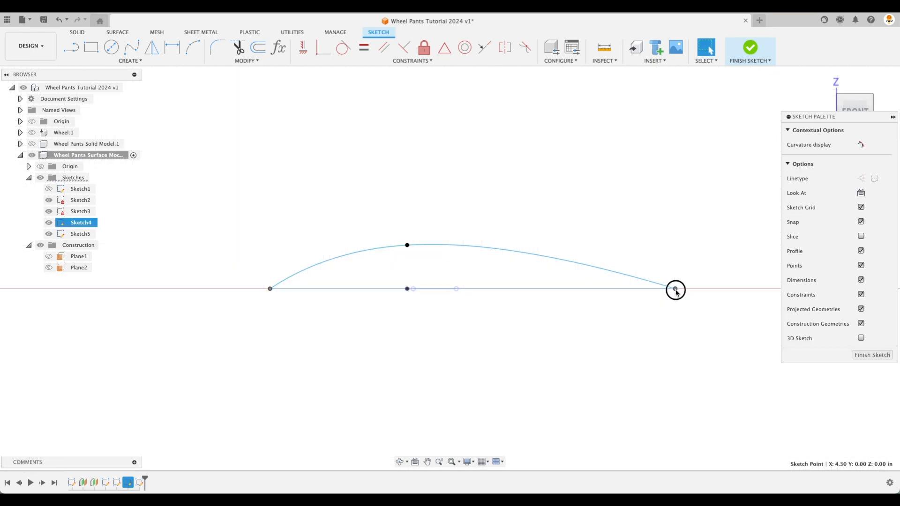
key("Escape")
left_click(407, 245)
left_click_drag(412, 263, 425, 244)
key("Escape")
left_click(408, 246)
key("Escape")
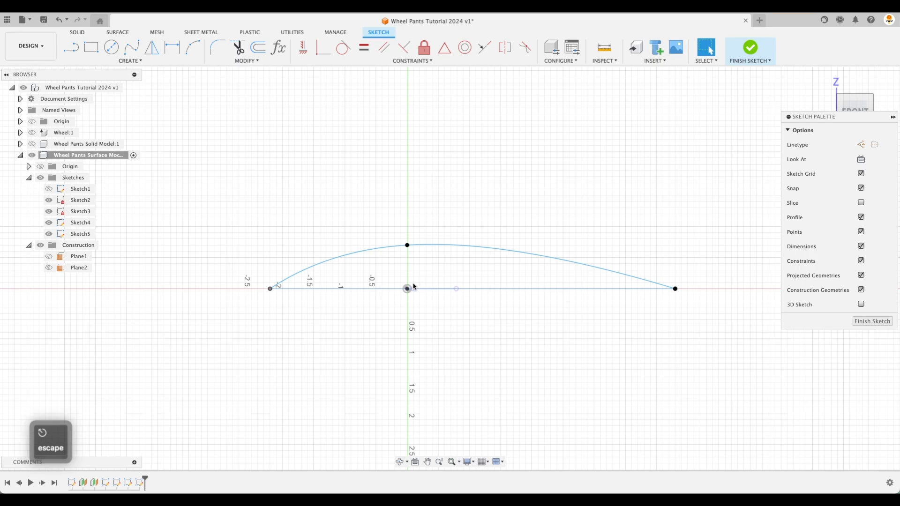
left_click_drag(270, 289, 274, 276)
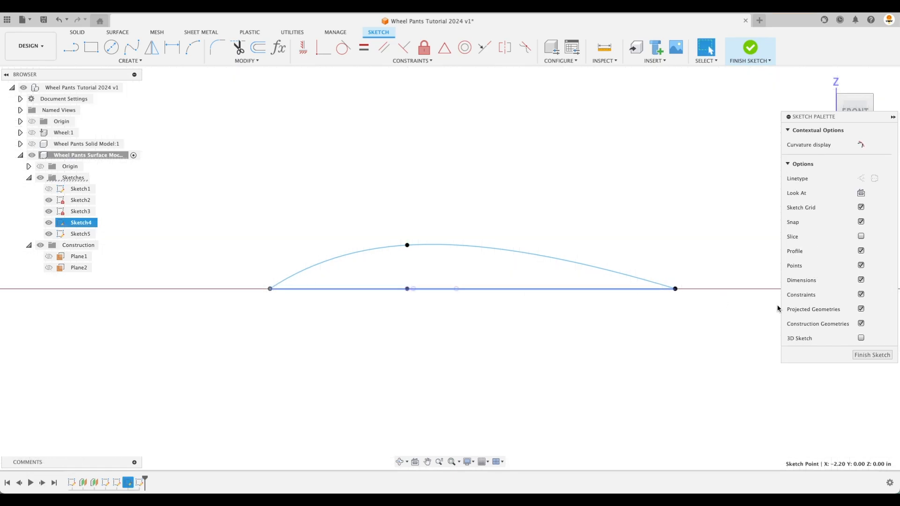
- Finish the side-view sketch and check the spline against the top-view outline from several angles
left_click(884, 355)
left_click(824, 83)
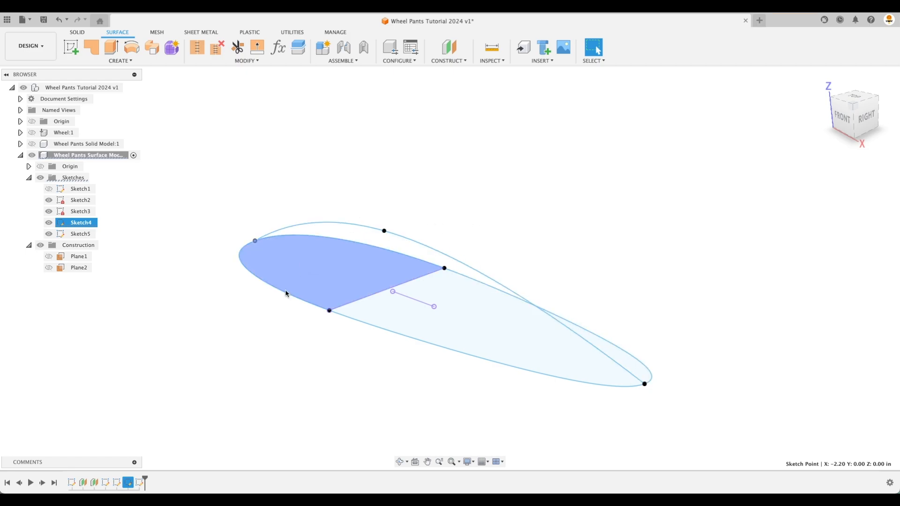
left_click(459, 214)
middle_click_drag(507, 198, 721, 202, "shift")
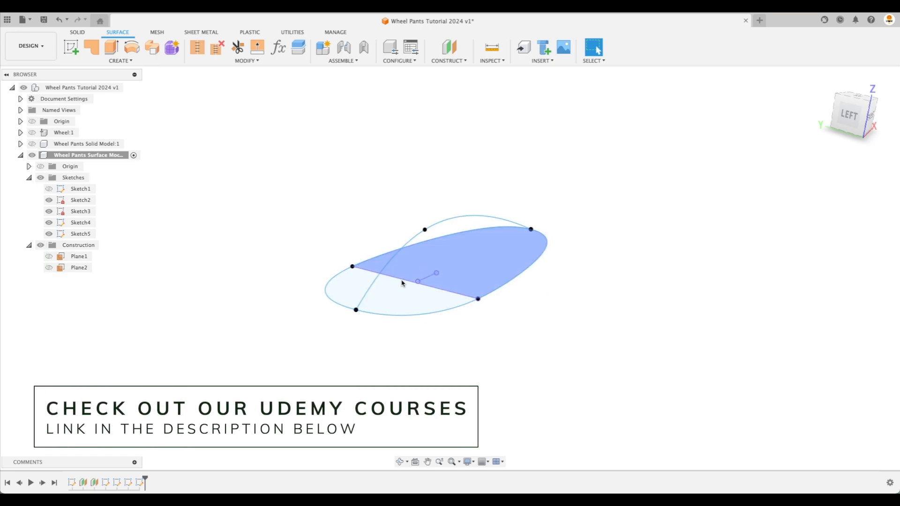
mouse_move(596, 249)
middle_mouse_down("shift")
mouse_move(560, 263)
mouse_move(209, 160)
middle_mouse_up("shift")
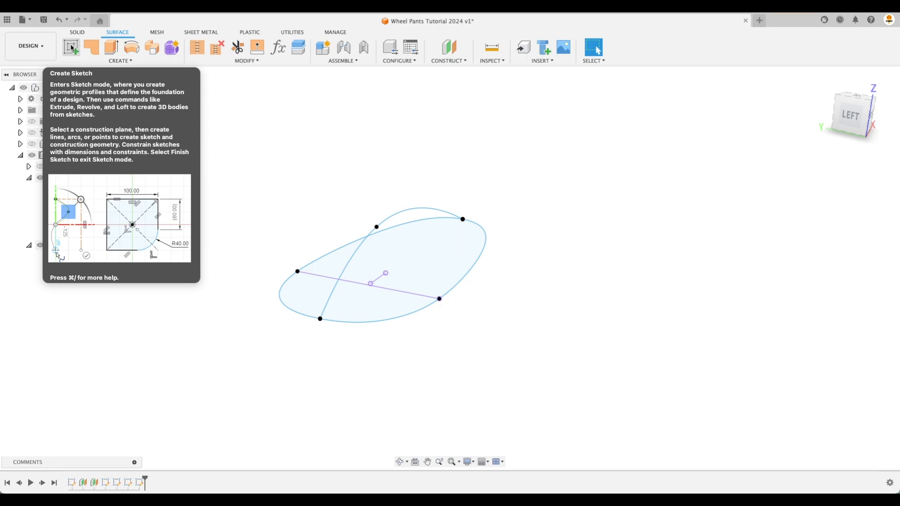
- Start another sketch on the front XZ plane and bring both rail sketches into an angled view
left_click(71, 47)
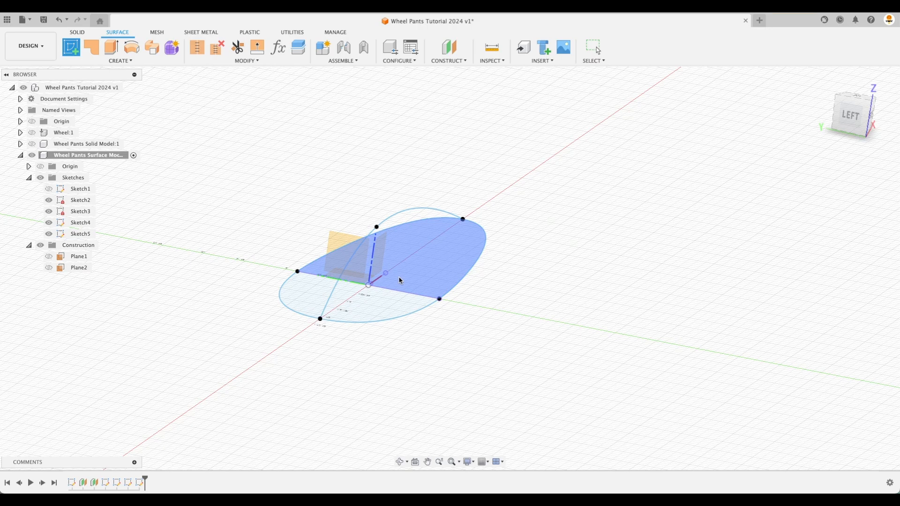
scroll(504, 341, "right", 3, "shift")
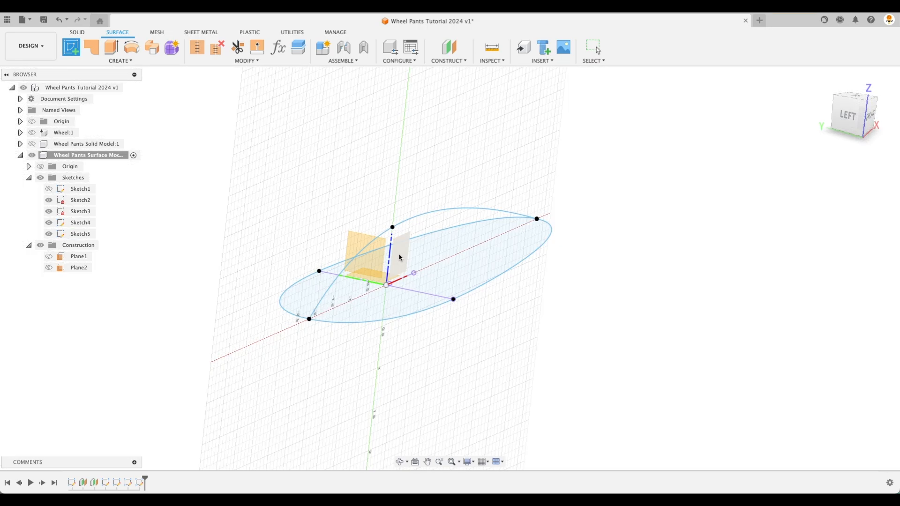
left_click(399, 257)
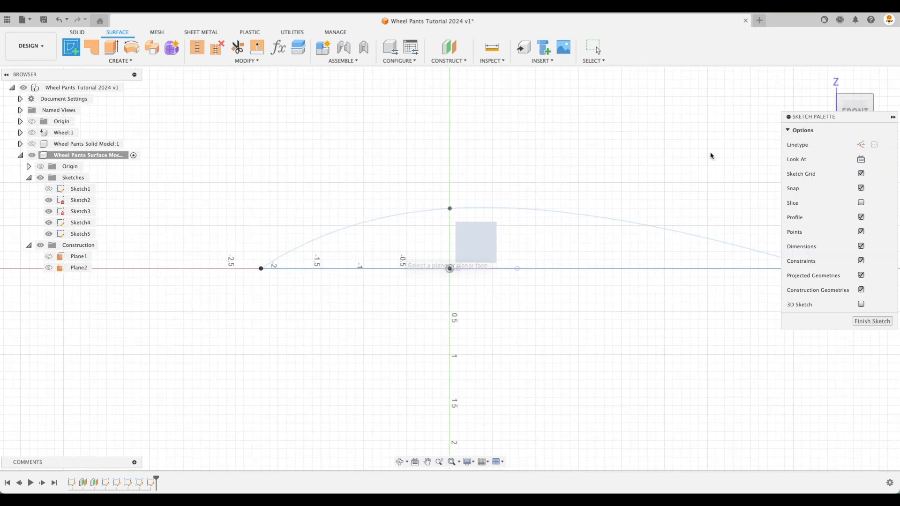
mouse_move(842, 107)
left_mouse_down()
mouse_move(857, 114)
mouse_move(713, 291)
mouse_move(711, 310)
left_mouse_up()
middle_click_drag(711, 307, 646, 302, "shift")
middle_click_drag(565, 275, 641, 293, "shift")
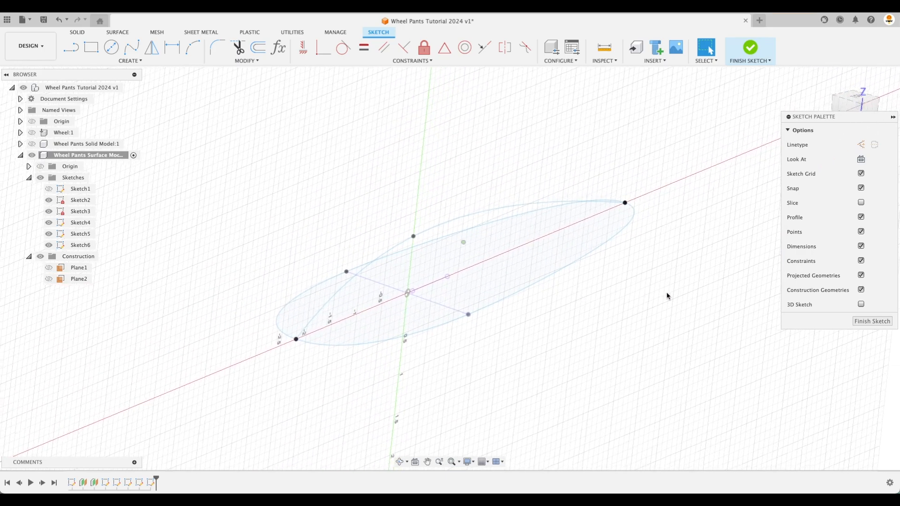
- Set up an Intersection Curve between one half of the top-view outline and the side-view spline, with the projection link on
left_click(136, 64)
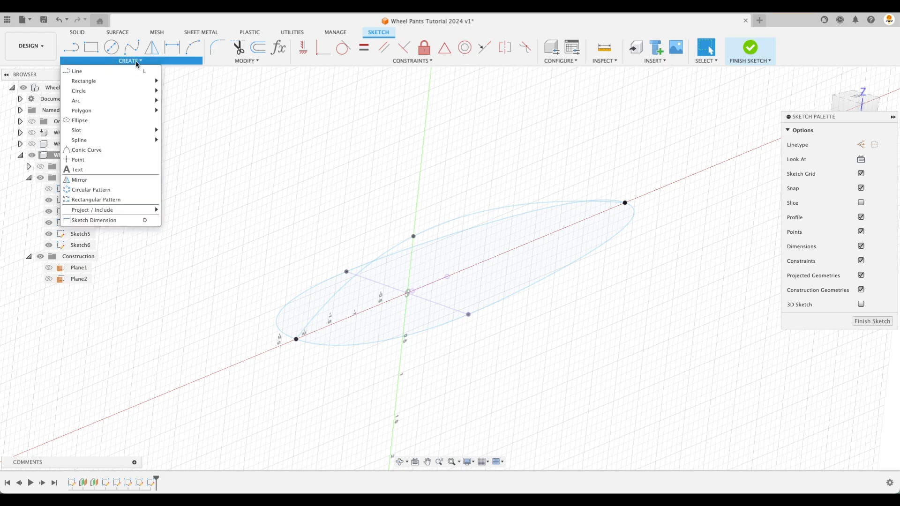
mouse_move(112, 214)
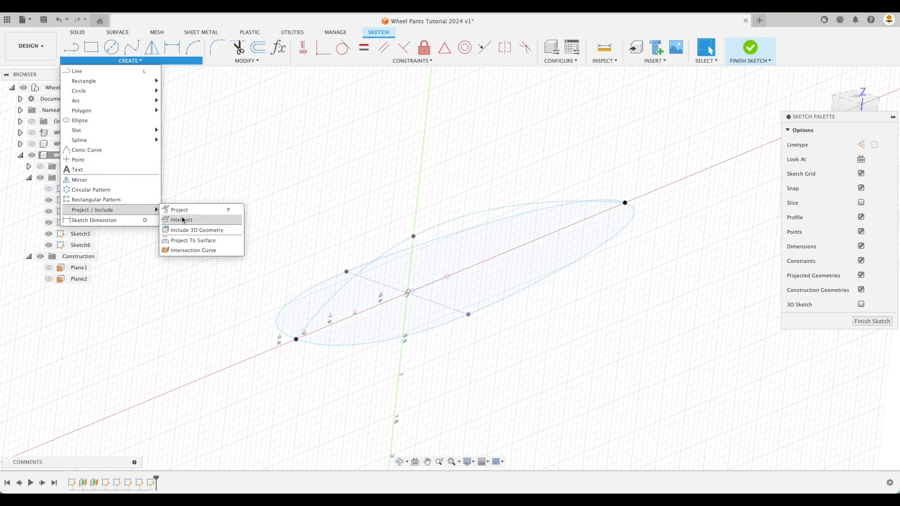
left_click(197, 251)
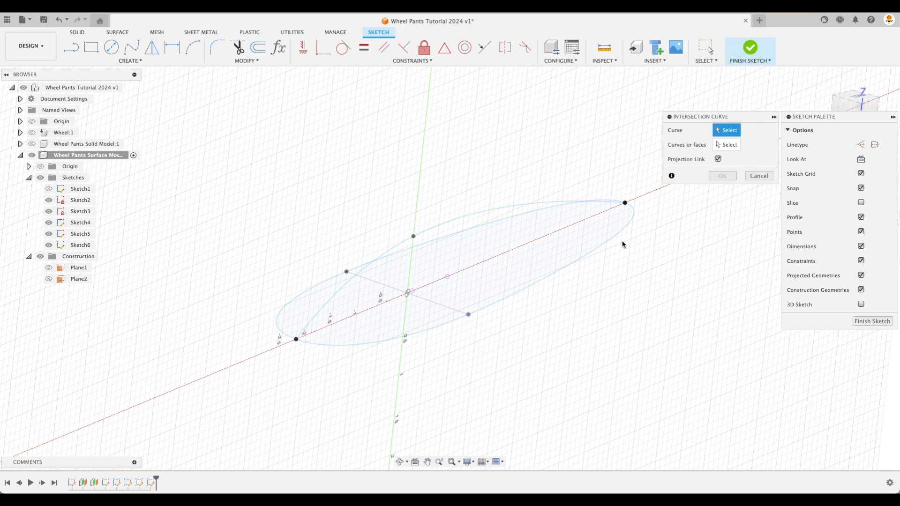
left_click(587, 255)
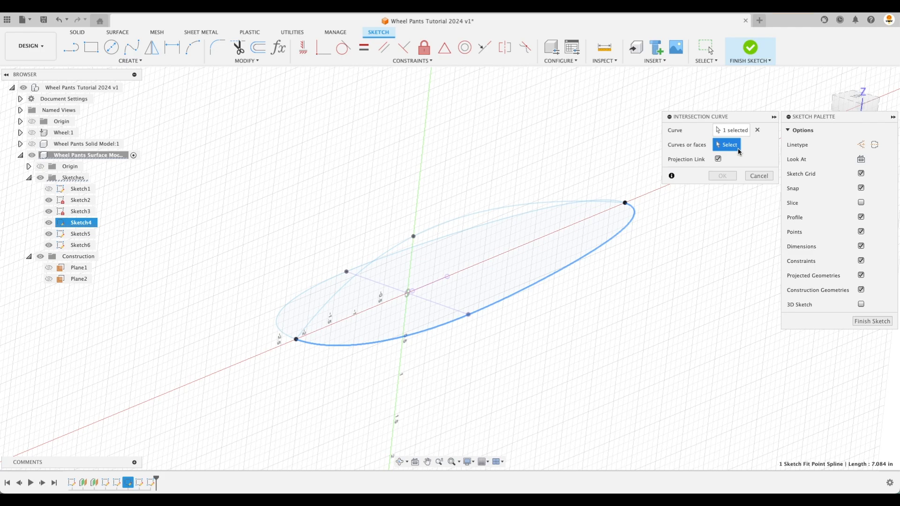
left_click(496, 211)
mouse_move(627, 272)
middle_mouse_down("shift")
mouse_move(643, 277)
mouse_move(542, 334)
mouse_move(404, 322)
middle_mouse_up("shift")
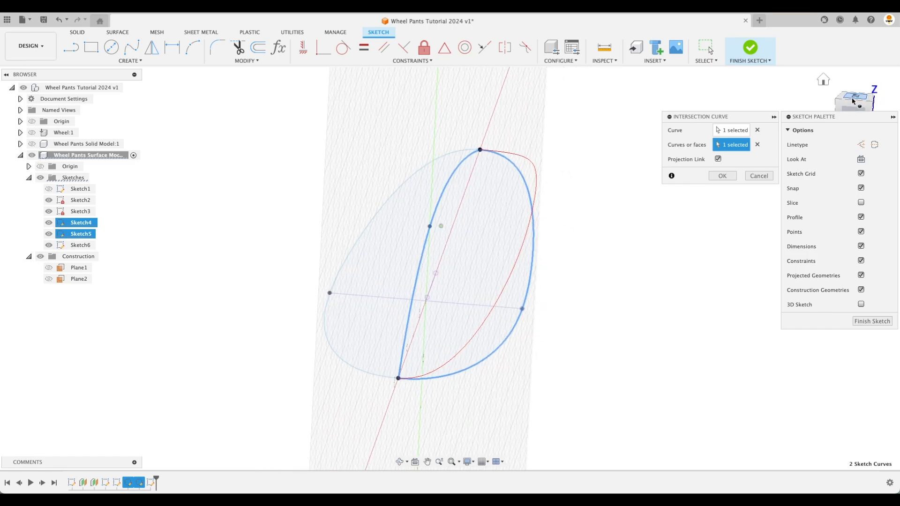
- Check the intersection curve preview from the top, front and angled views and accept it
left_click(857, 101)
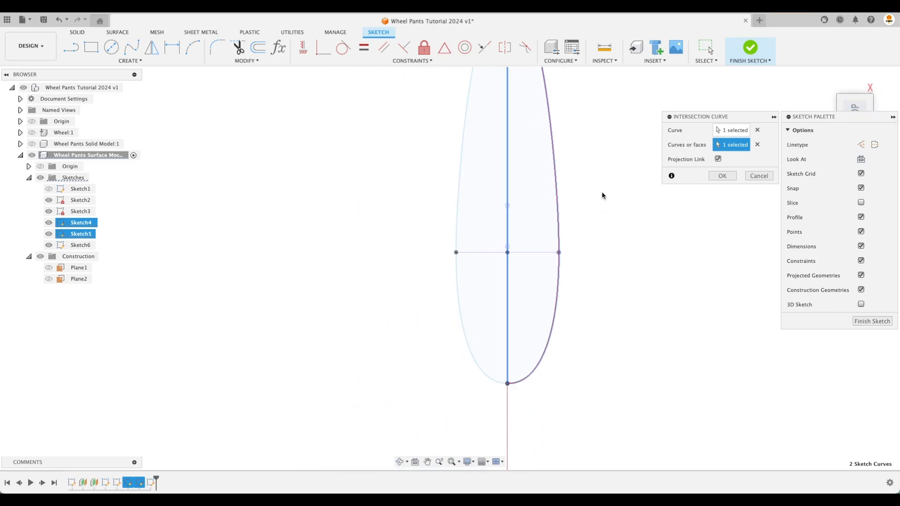
middle_click_drag(653, 240, 542, 306)
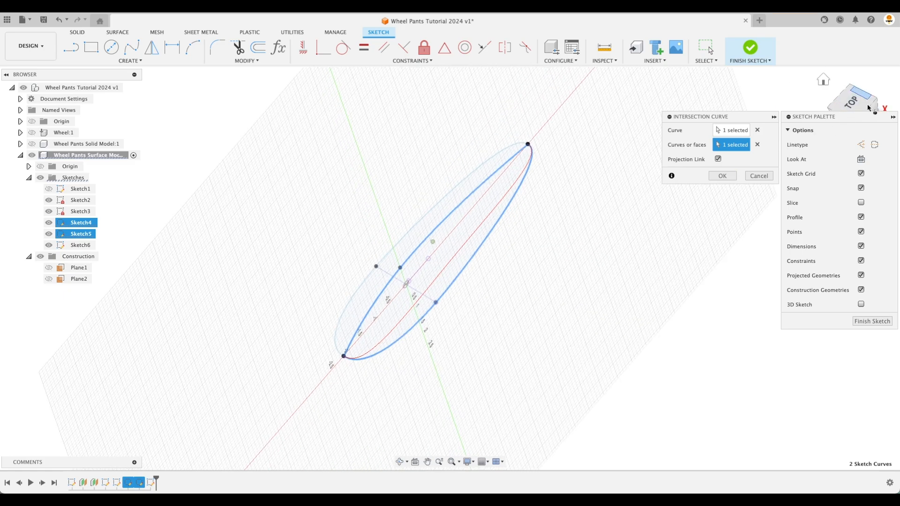
left_click(867, 111)
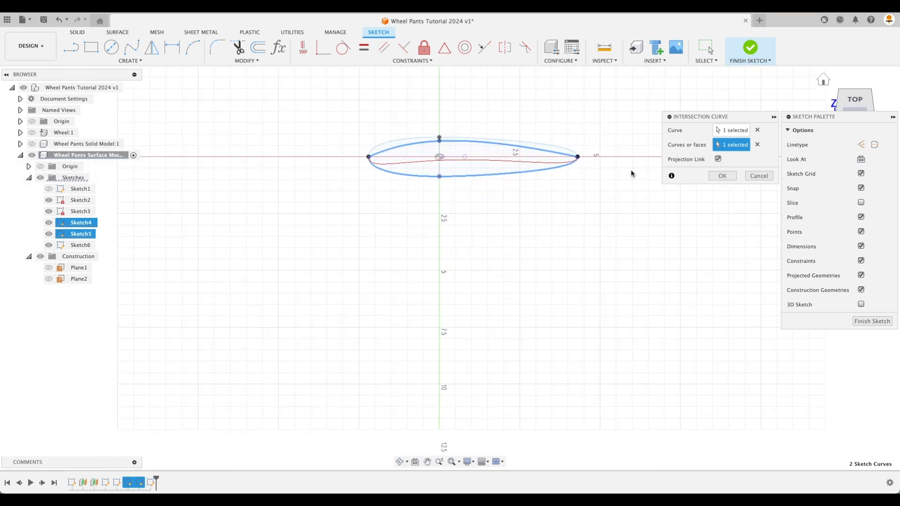
left_click(862, 111)
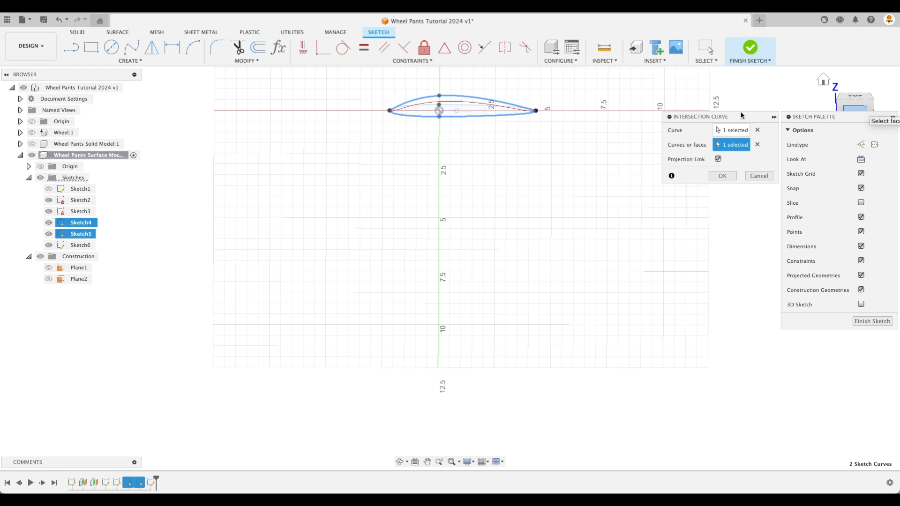
scroll(477, 111, "up", 3)
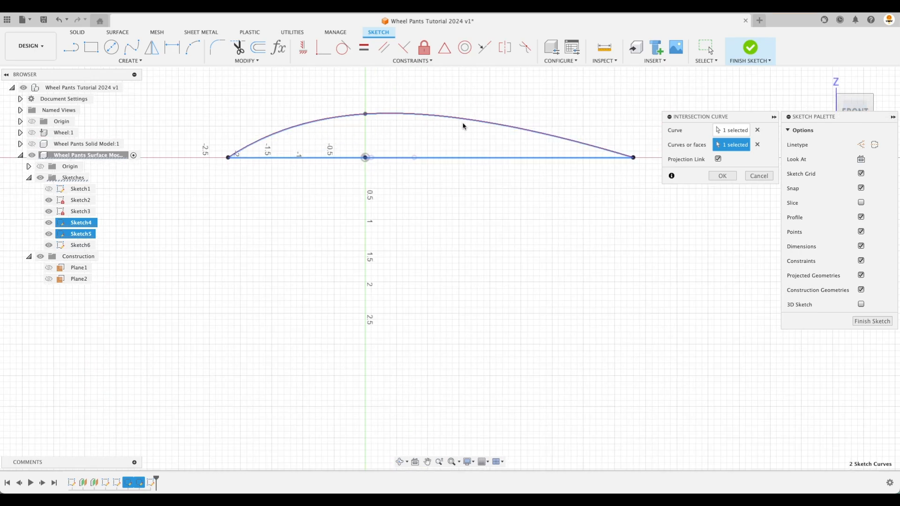
left_click(865, 111)
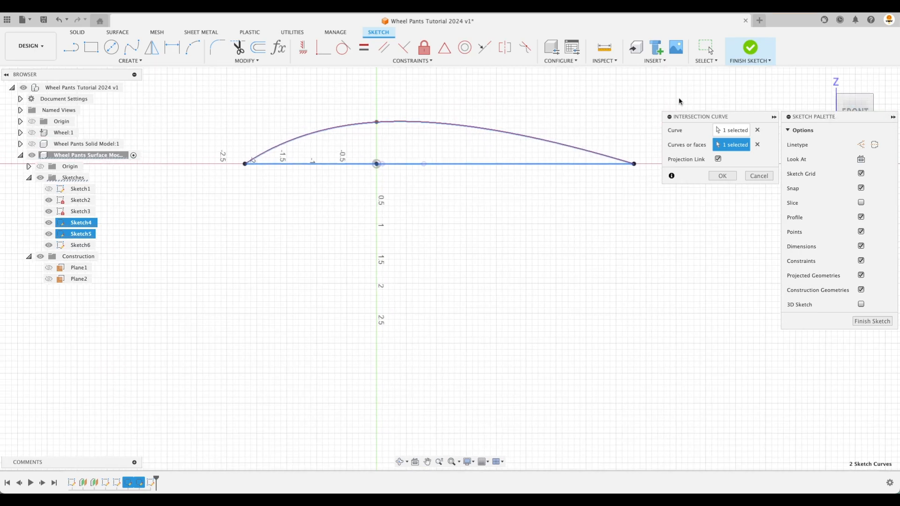
left_click_drag(850, 107, 862, 115)
mouse_move(862, 115)
middle_mouse_down("shift")
mouse_move(655, 145)
mouse_move(552, 202)
mouse_move(518, 204)
mouse_move(540, 217)
middle_mouse_up("shift")
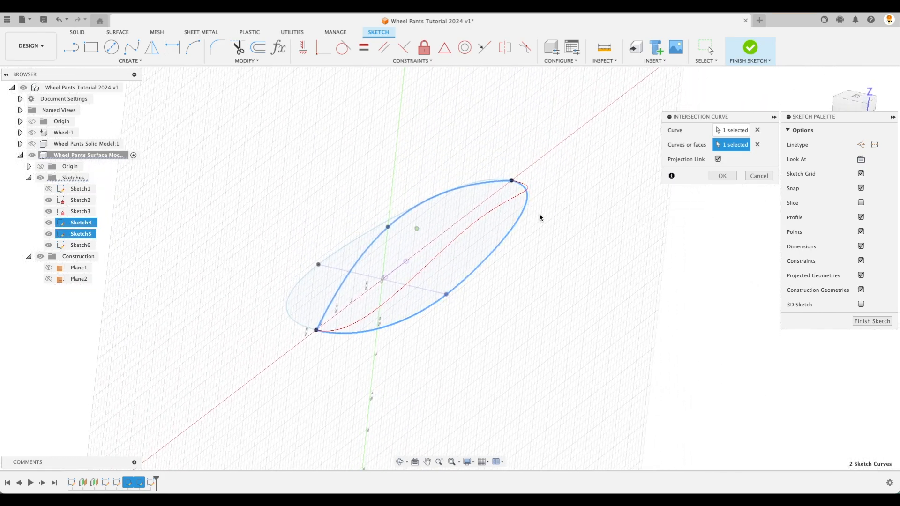
left_click(723, 176)
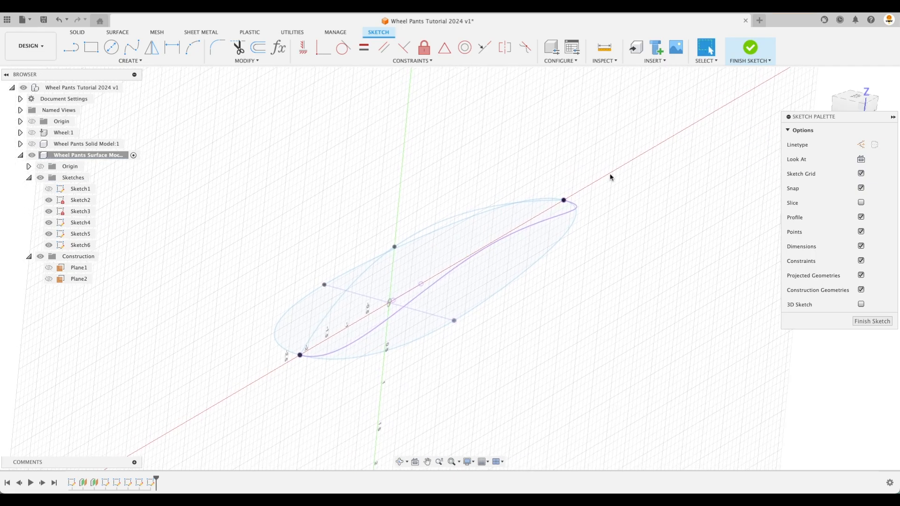
- Create a second Intersection Curve between the other half of the top-view outline and the side-view spline, with the projection link on
right_click(624, 204)
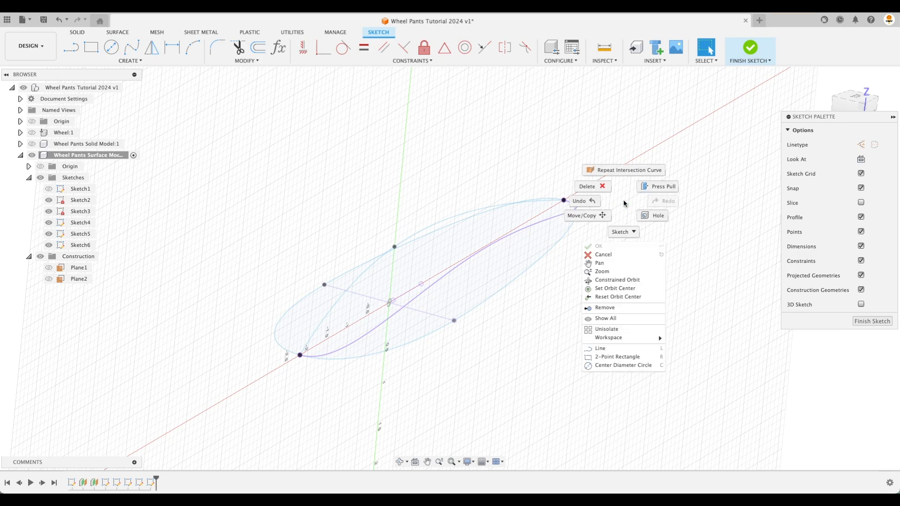
left_click(626, 171)
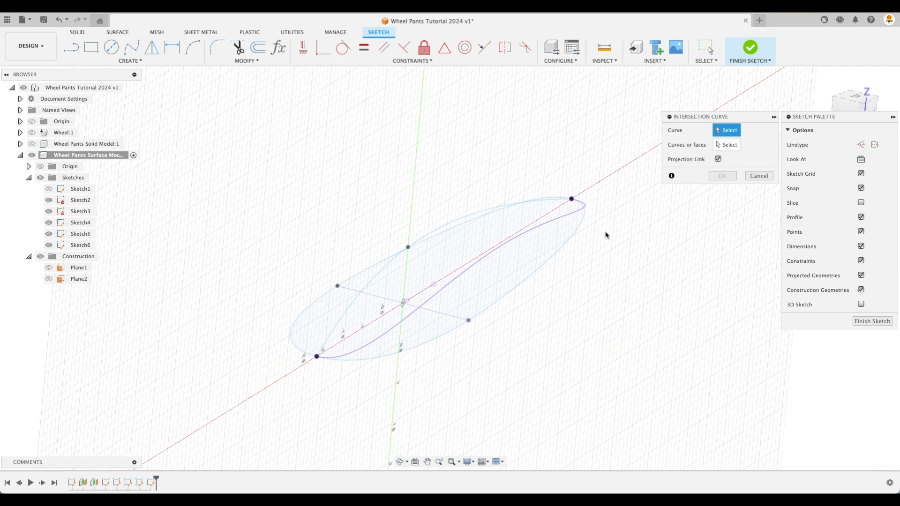
left_click(396, 261)
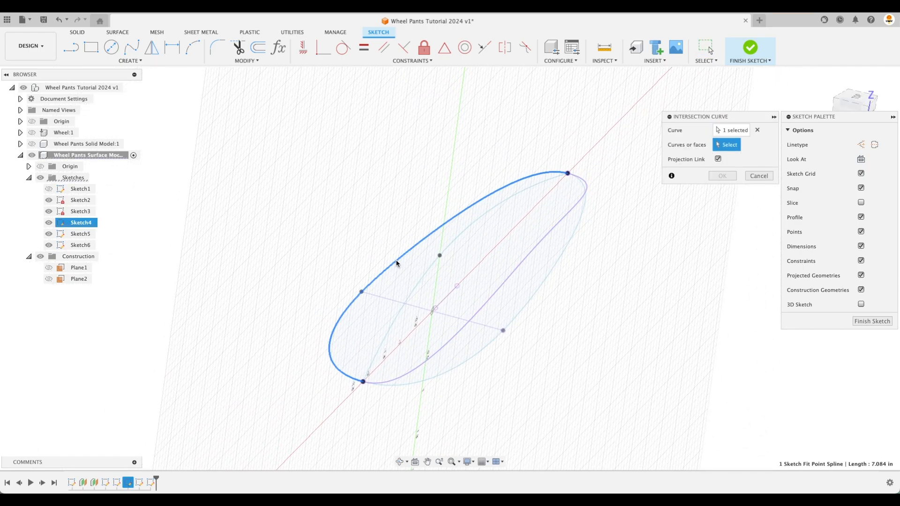
left_click(450, 243)
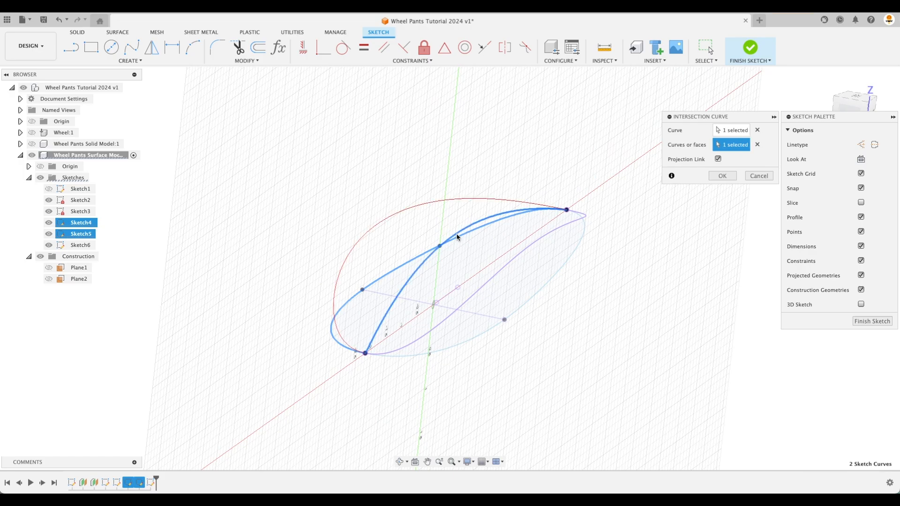
left_click(722, 175)
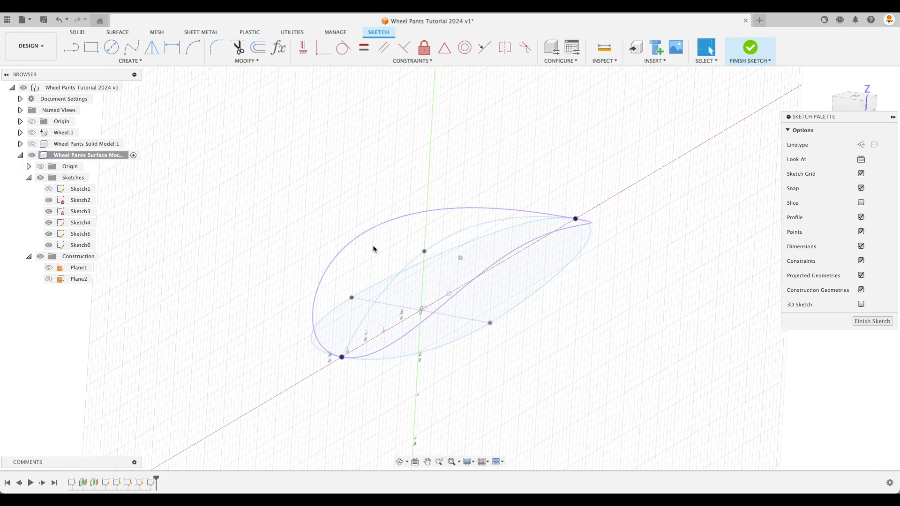
- Hide Sketch2 through Sketch5, show the ellipse in Sketch1 and finish the intersection curve sketch
left_click(49, 200)
left_click(49, 211)
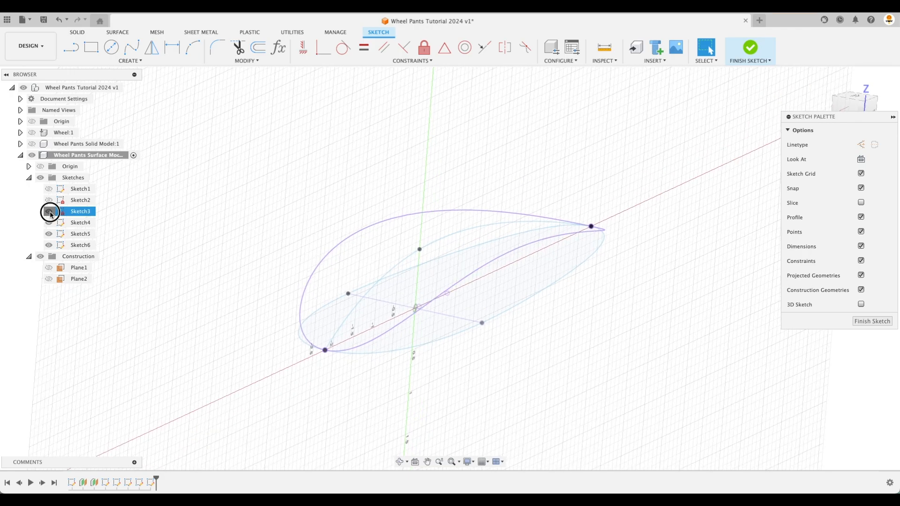
left_click(49, 223)
left_click(49, 234)
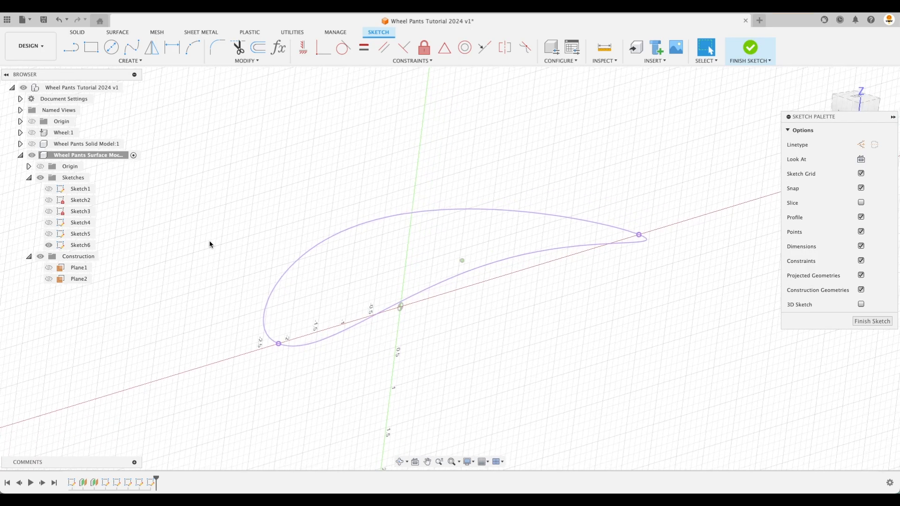
left_click(49, 189)
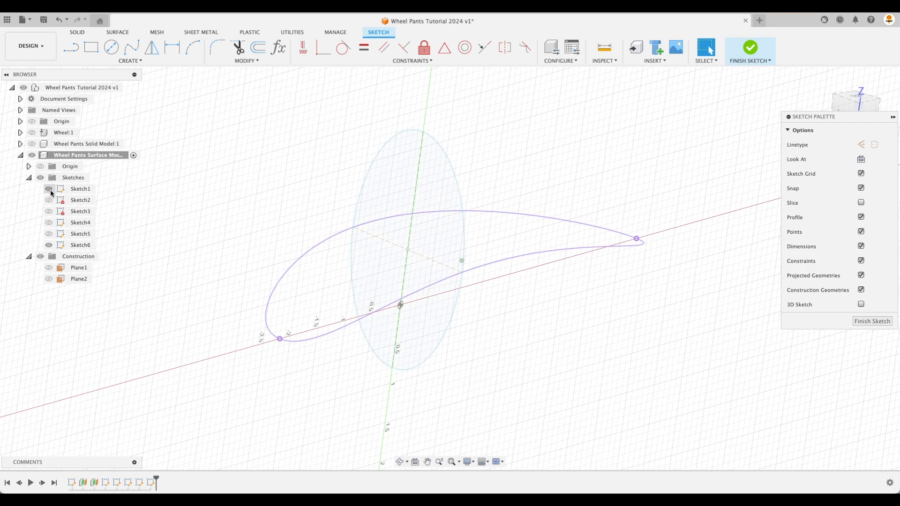
left_click(872, 322)
- Examine up close where the two intersection curves meet the side points of the ellipse profile
mouse_move(556, 234)
middle_mouse_down("shift")
mouse_move(520, 233)
mouse_move(535, 207)
mouse_move(557, 210)
middle_mouse_up("shift")
scroll(533, 276, "up", 10)
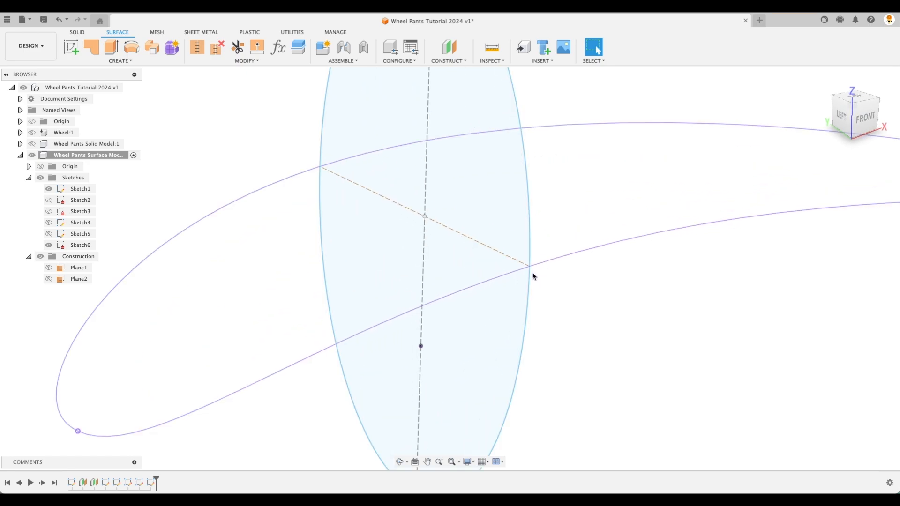
scroll(517, 246, "down", 8)
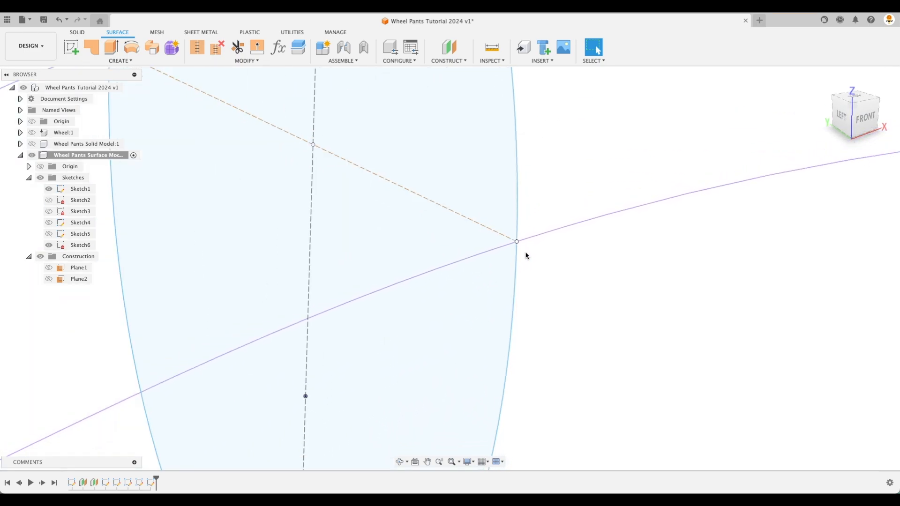
scroll(243, 172, "down", 2)
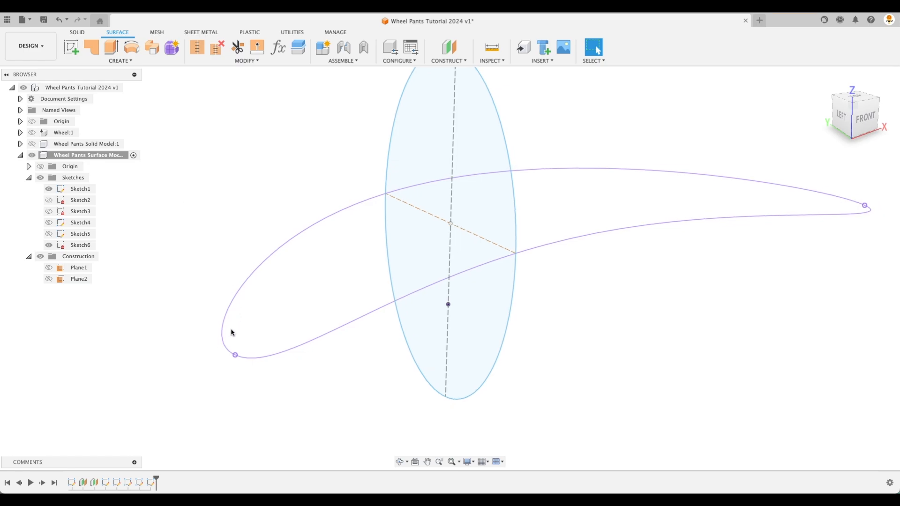
scroll(235, 362, "down", 2)
middle_click_drag(714, 226, 679, 261, "shift")
- Briefly show the end points in Sketch2 and Sketch3, hide them again and check the rails and ellipse from several angles
left_click(48, 201)
left_click(48, 202)
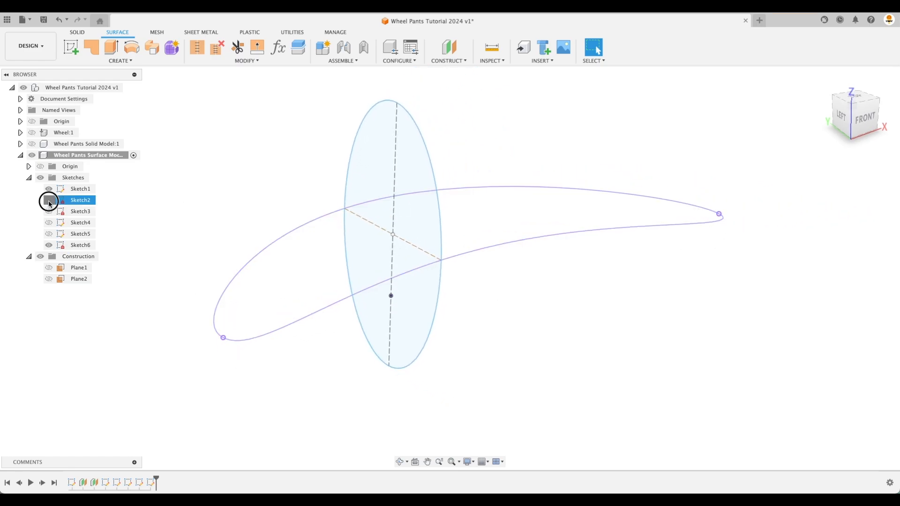
left_click(50, 212)
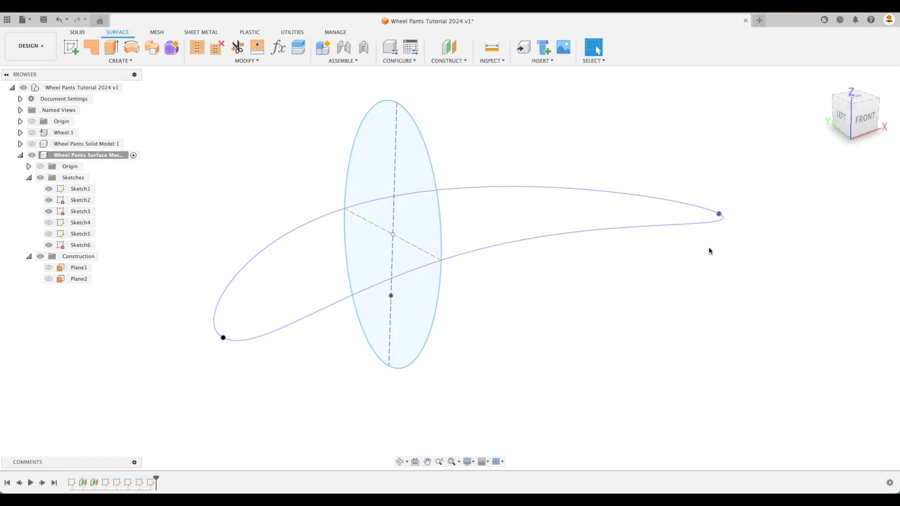
left_click(49, 212)
scroll(689, 145, "up", 3)
scroll(690, 145, "left", 5, "shift")
scroll(689, 145, "left", 2, "shift")
scroll(690, 145, "right", 5, "shift")
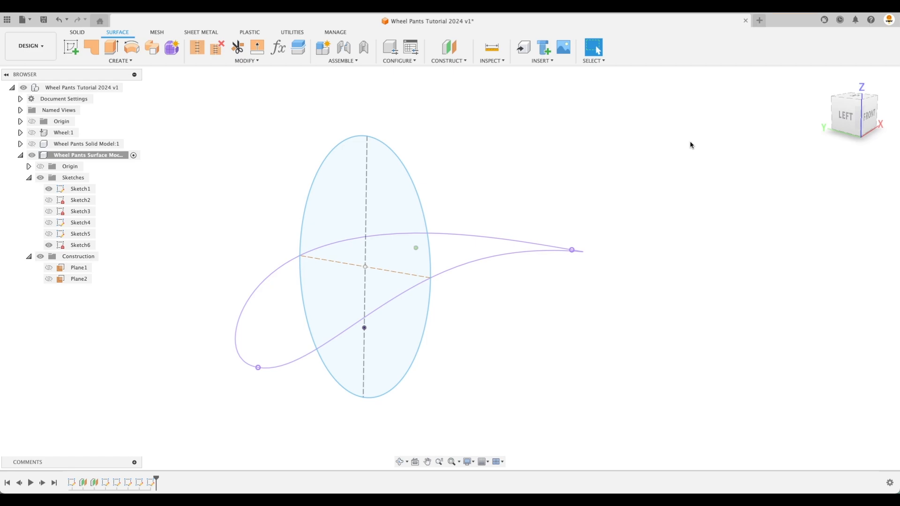
scroll(690, 145, "left", 3)
scroll(642, 174, "left", 2)
scroll(347, 145, "right", 2, "shift")
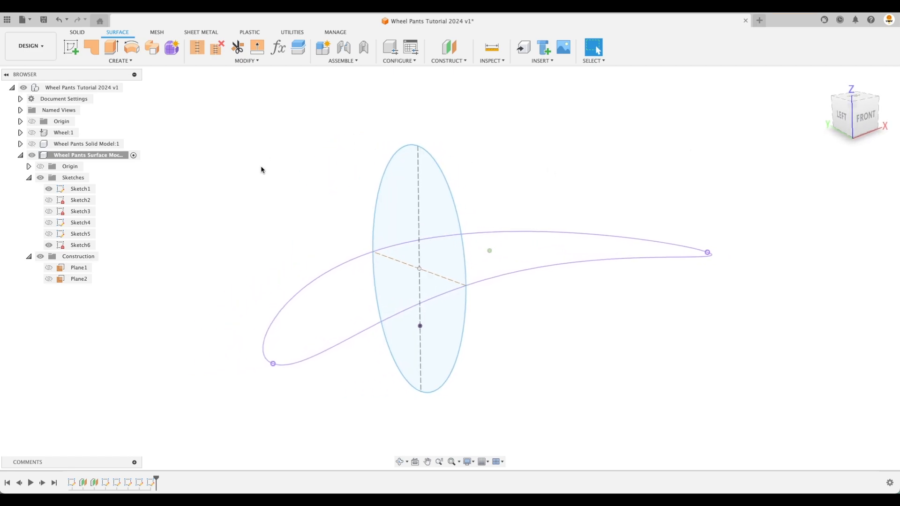
scroll(261, 166, "down", 1)
- Set up a surface Loft with the nose point, the ellipse and the tail point as its three profiles
left_click(127, 61)
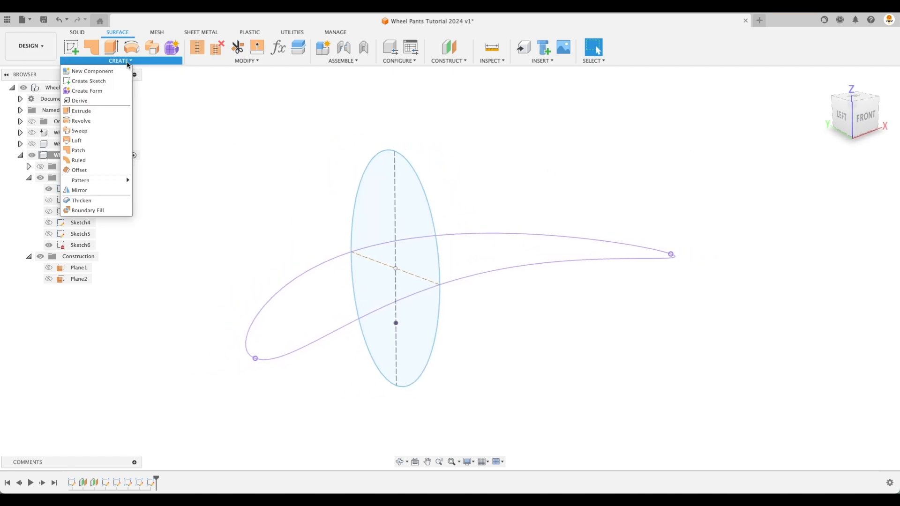
left_click(96, 140)
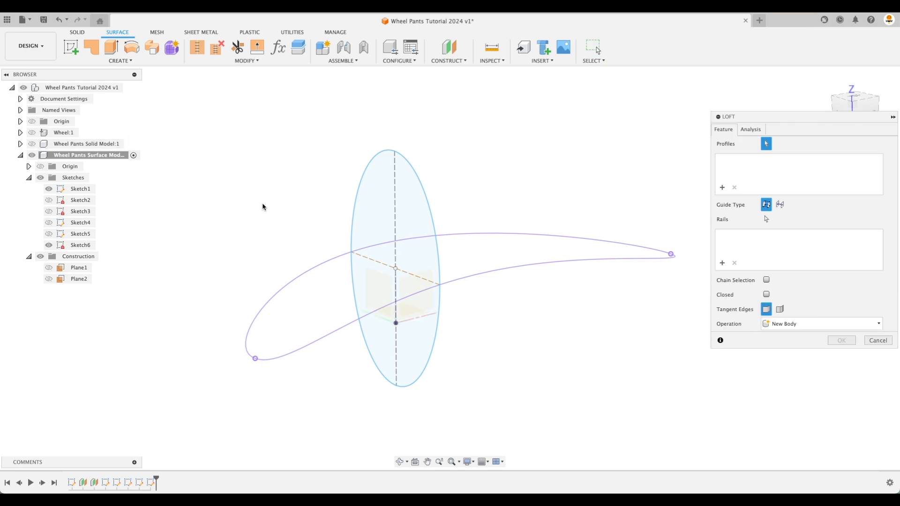
left_click(255, 359)
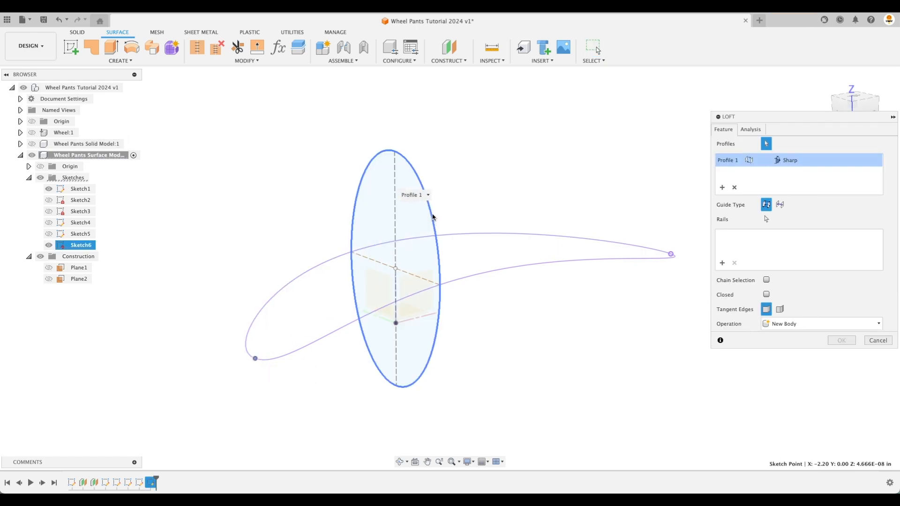
left_click(432, 216)
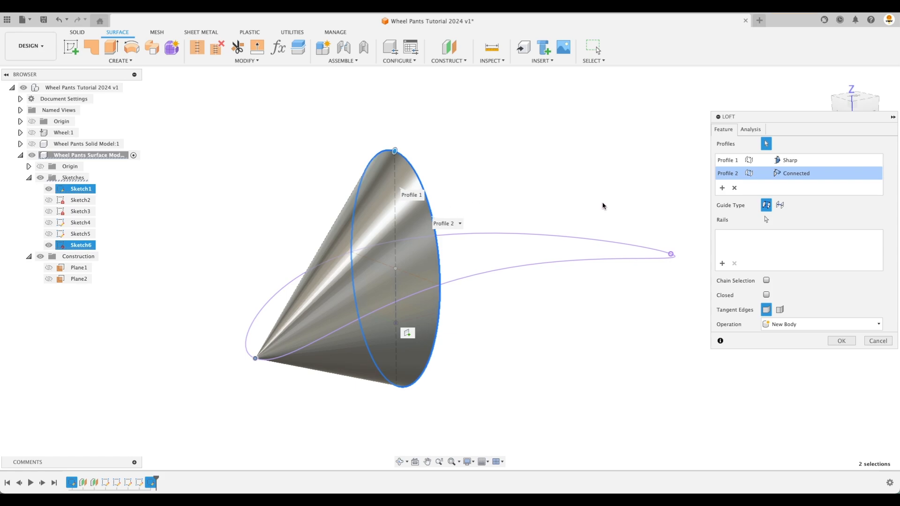
left_click(672, 254)
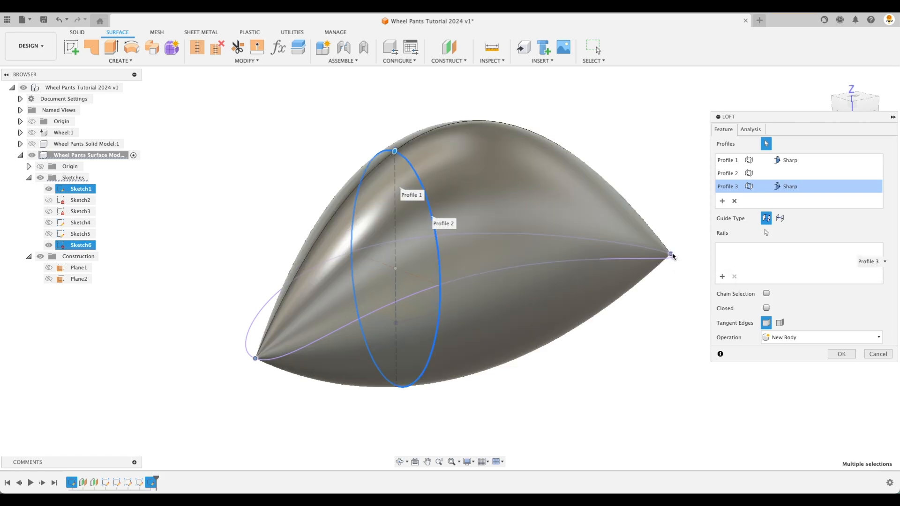
- Add both intersection curves to the loft as Rail 1 and Rail 2
left_click(766, 233)
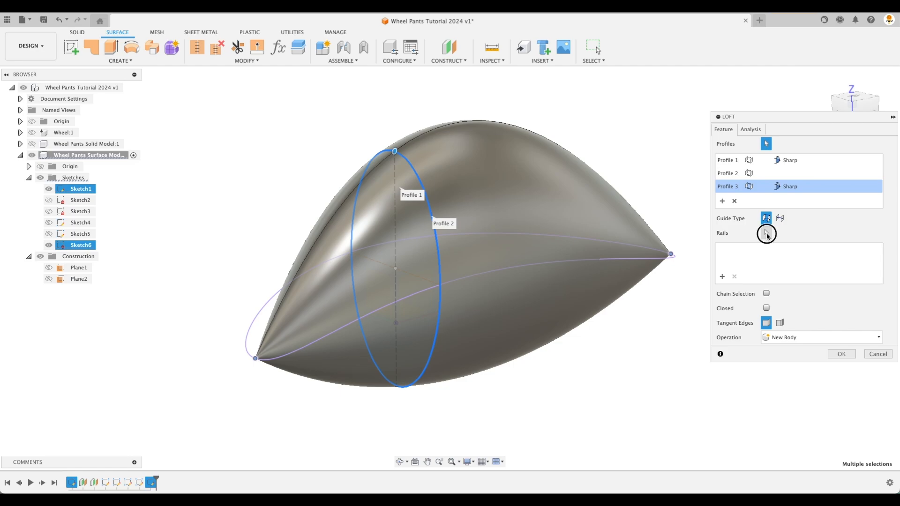
left_click(638, 262)
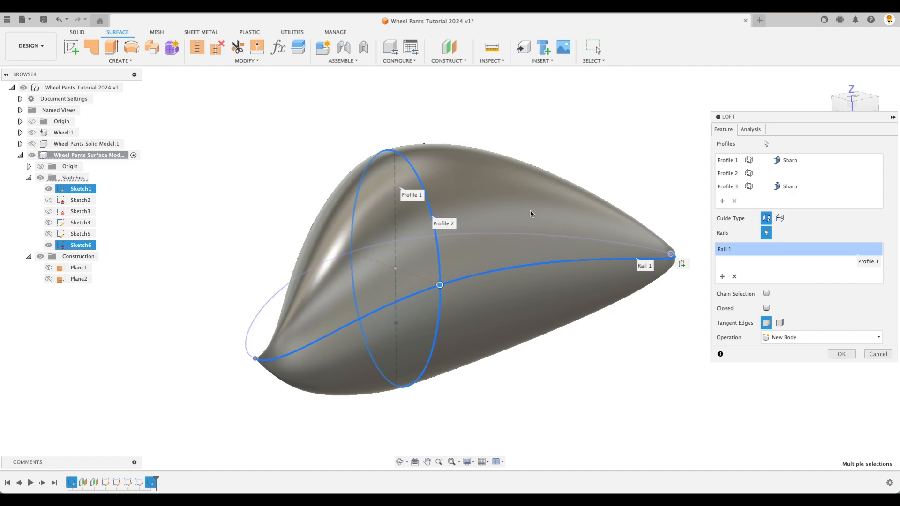
left_click(722, 278)
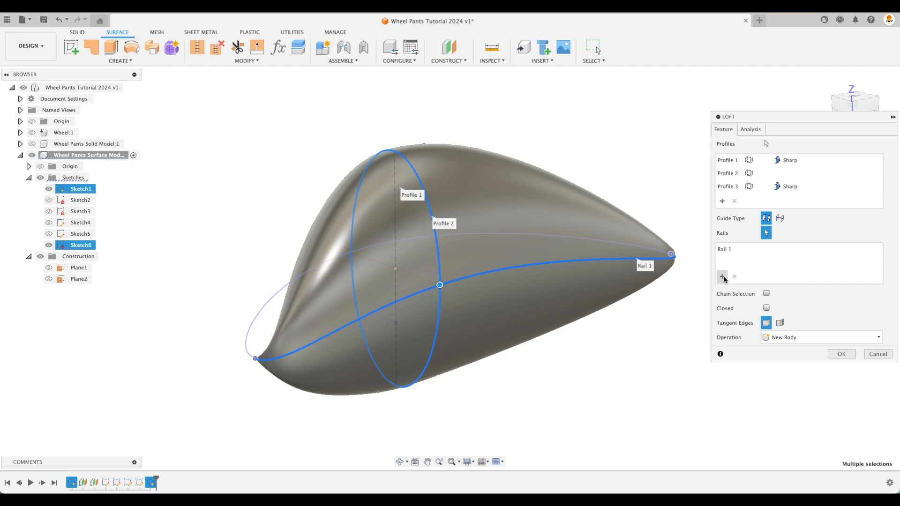
left_click(336, 259)
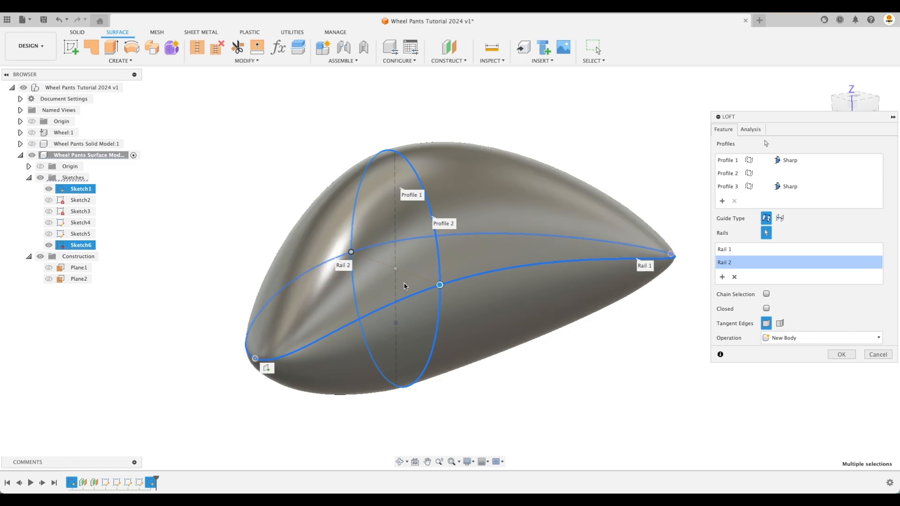
- Inspect the loft preview from several angles and accept it as a new surface body
middle_click_drag(553, 313, 349, 346, "shift")
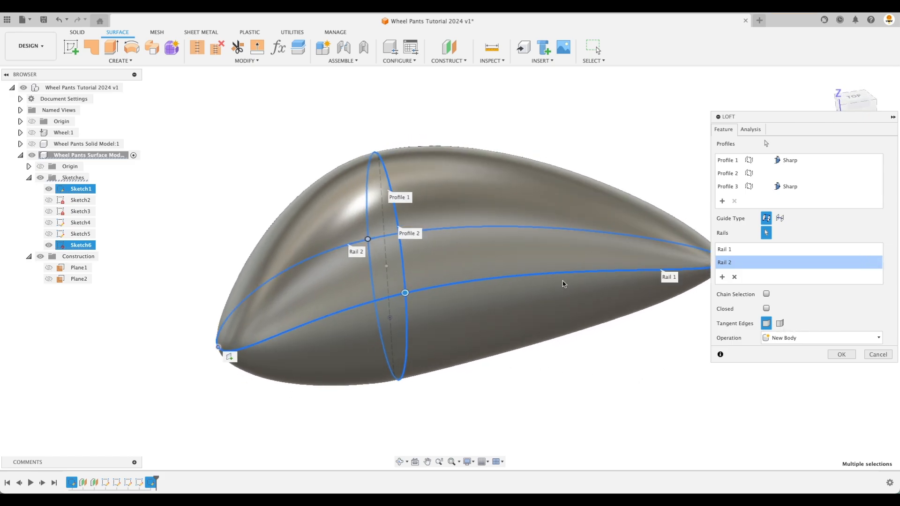
mouse_move(390, 298)
middle_mouse_down("shift")
mouse_move(442, 277)
mouse_move(396, 315)
middle_mouse_up("shift")
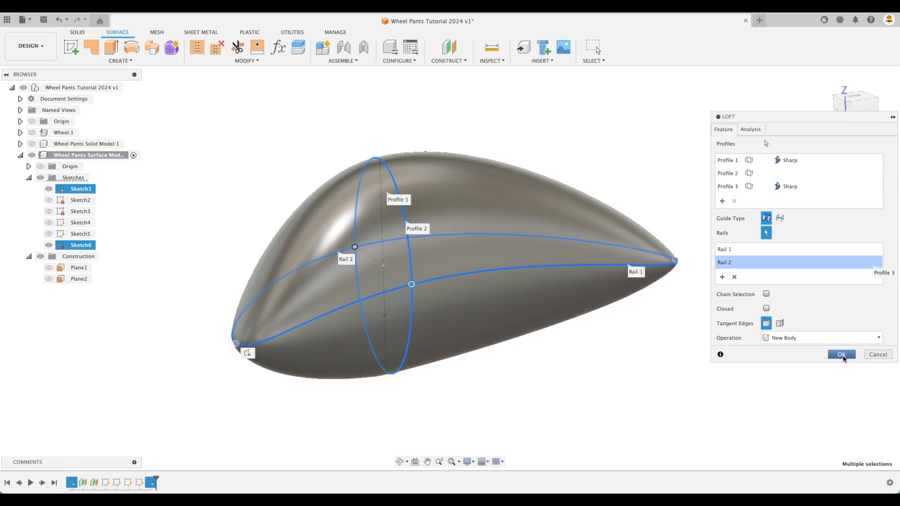
middle_click_drag(621, 373, 430, 290, "shift")
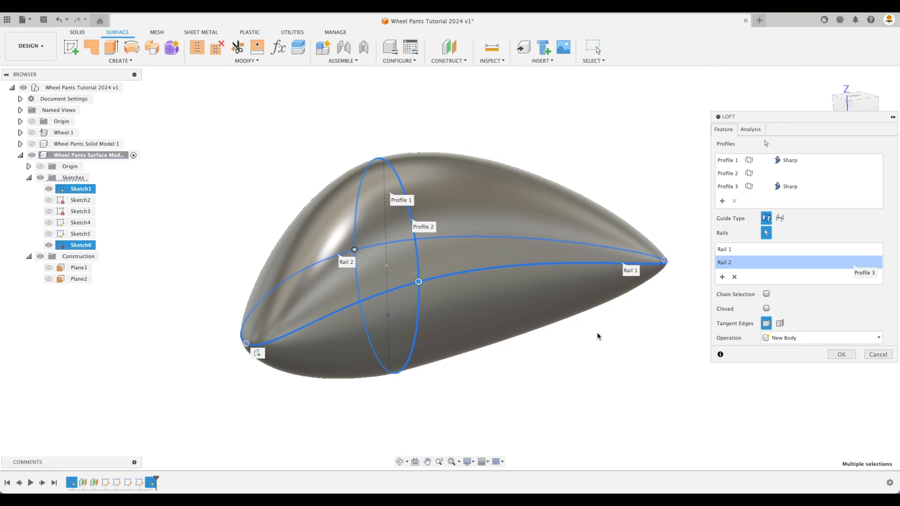
left_click(841, 355)
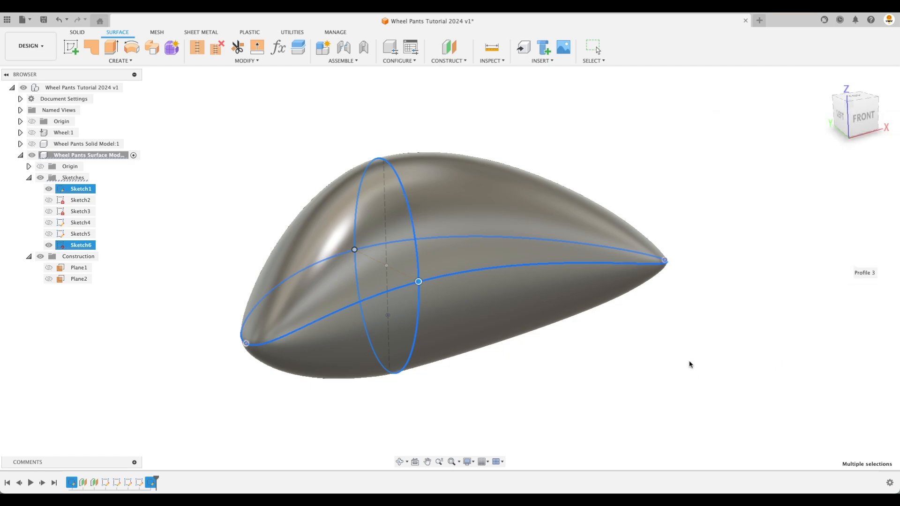
middle_click_drag(689, 363, 719, 366, "shift")
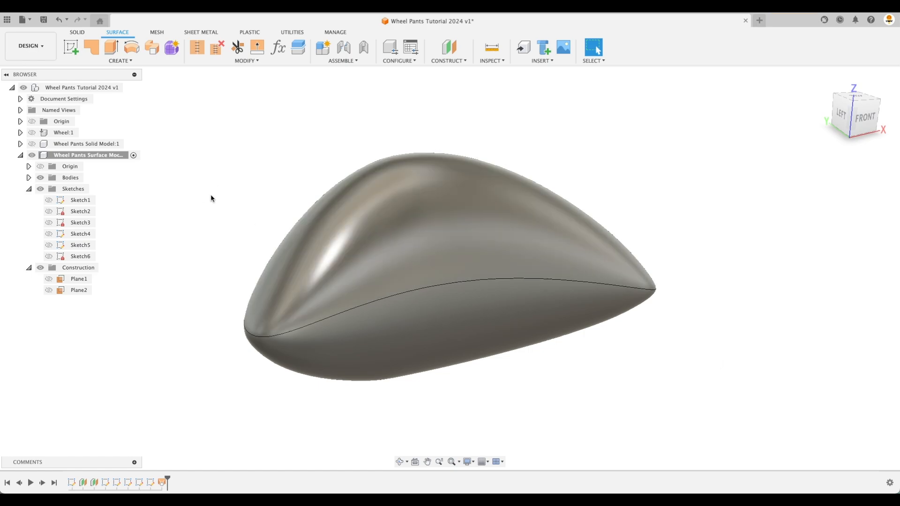
- Create a new sketch on the XZ plane in the wheel pants surface model
middle_click_drag(292, 191, 192, 198, "shift")
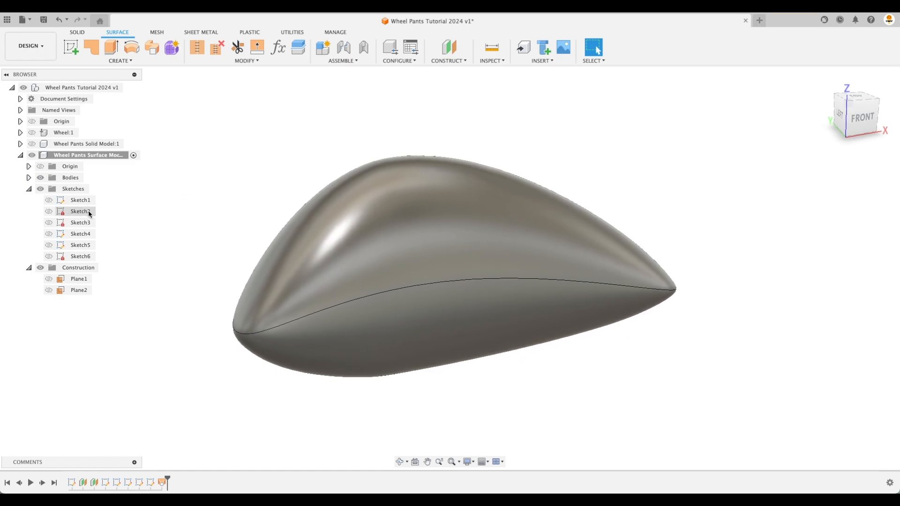
left_click(71, 47)
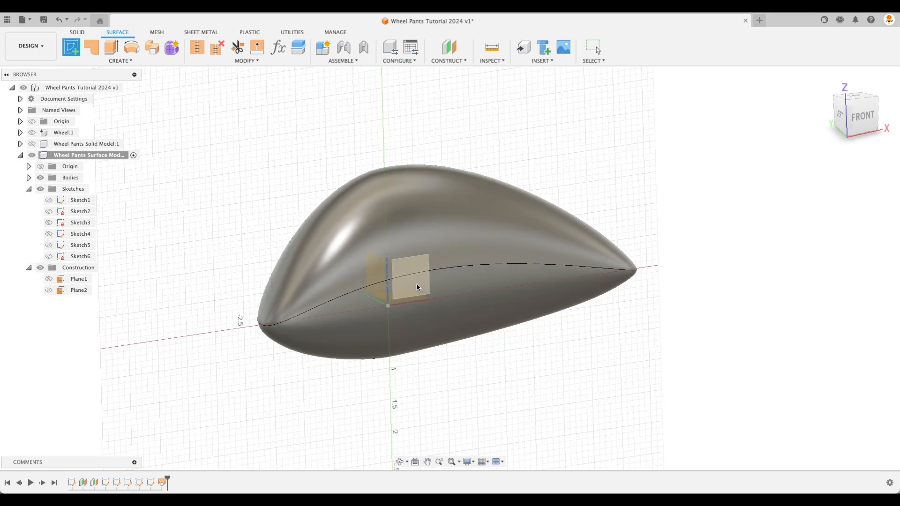
left_click(413, 285)
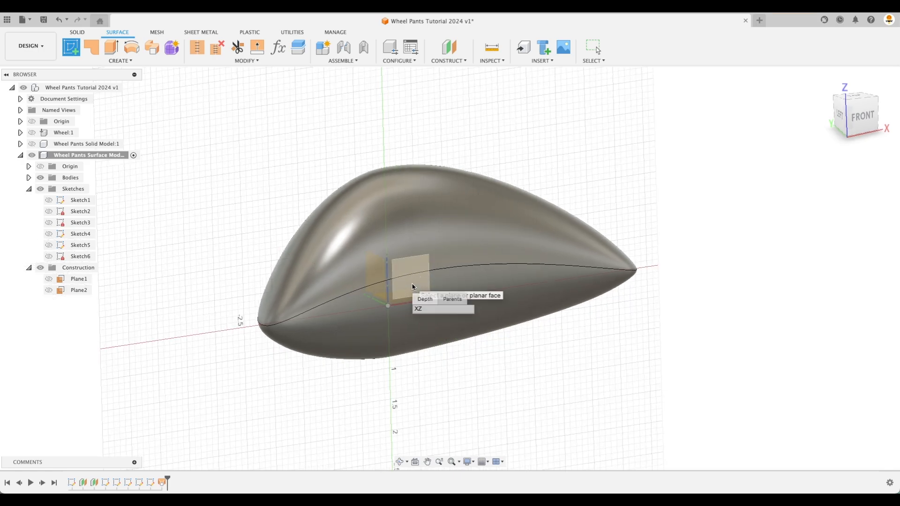
left_click(418, 308)
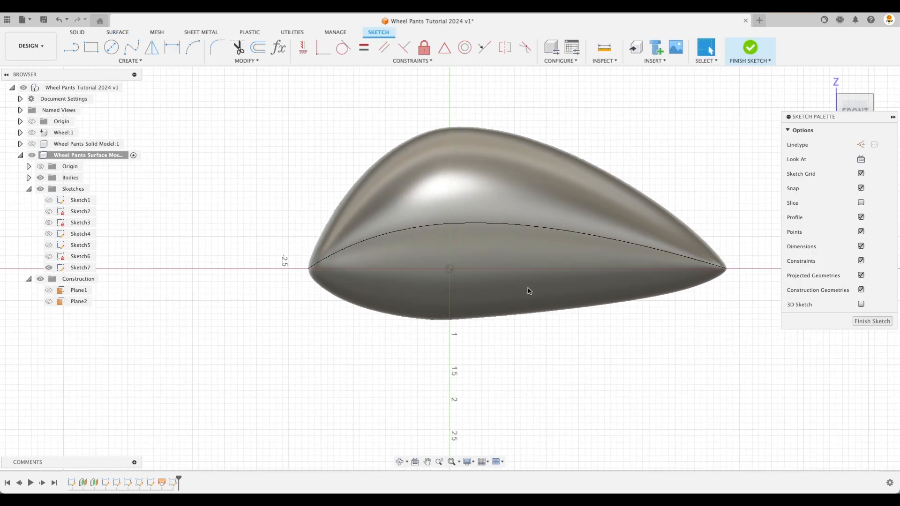
- Project the whole outline of Body1 into the sketch with a linked projection and hide the body
key("p")
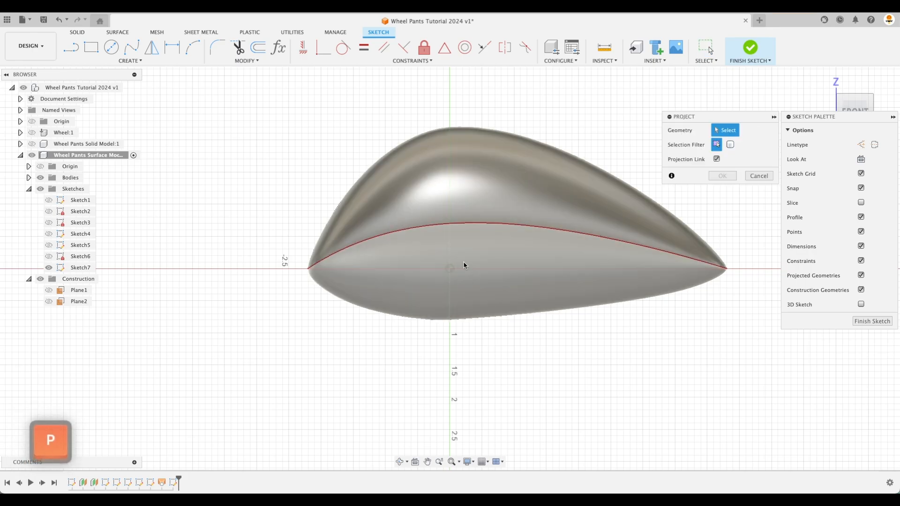
left_click(515, 244)
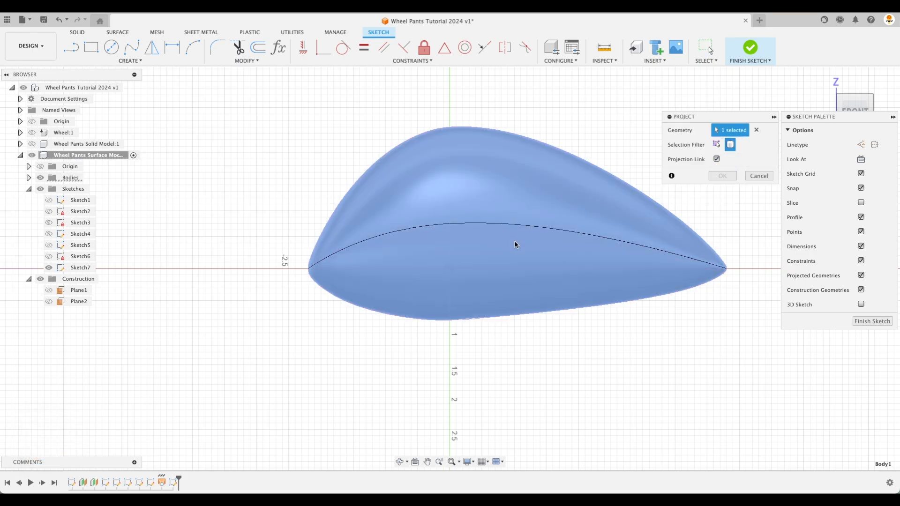
left_click(722, 176)
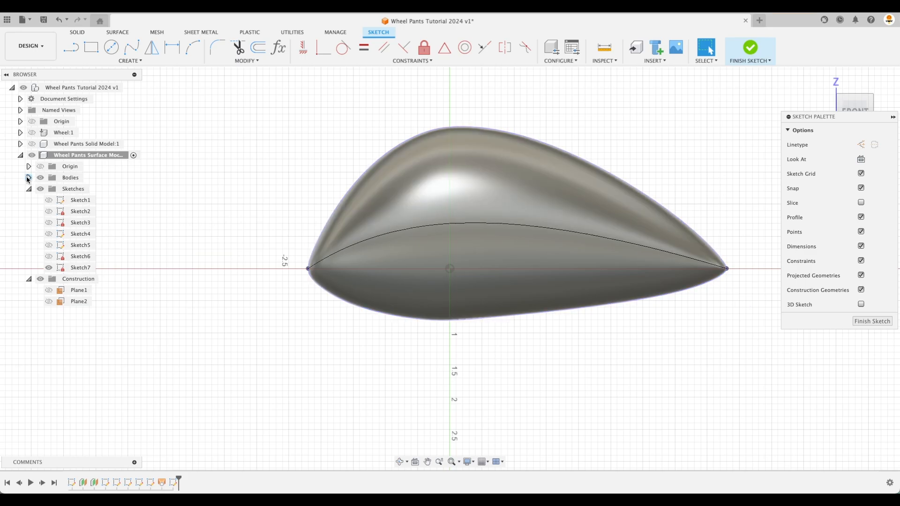
left_click(28, 178)
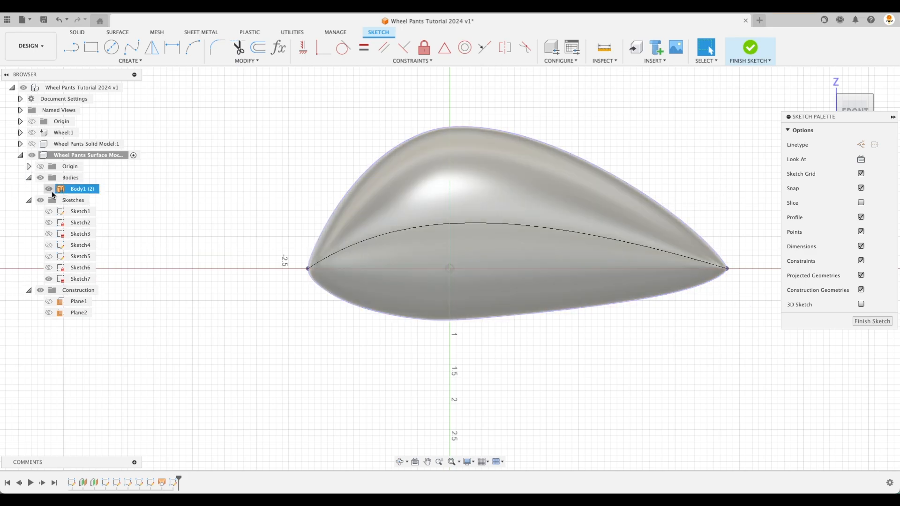
left_click(49, 189)
scroll(637, 367, "up", 1)
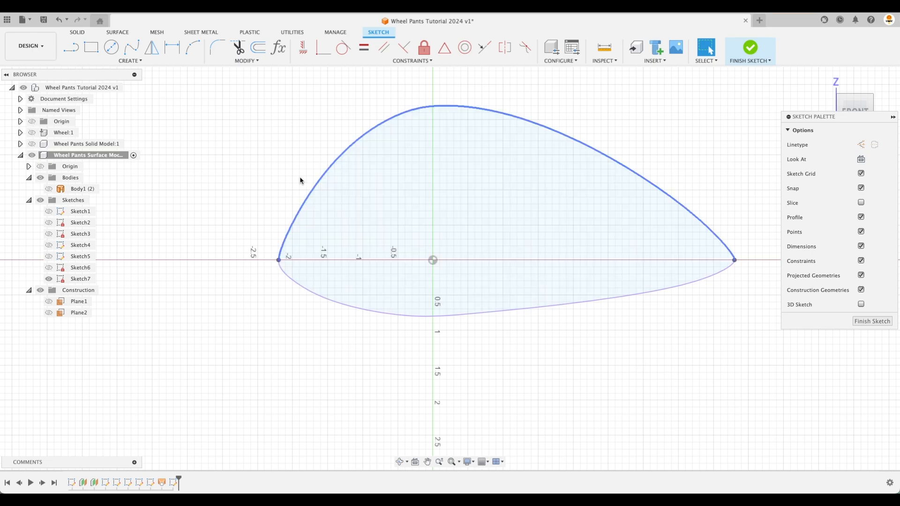
left_click(171, 59)
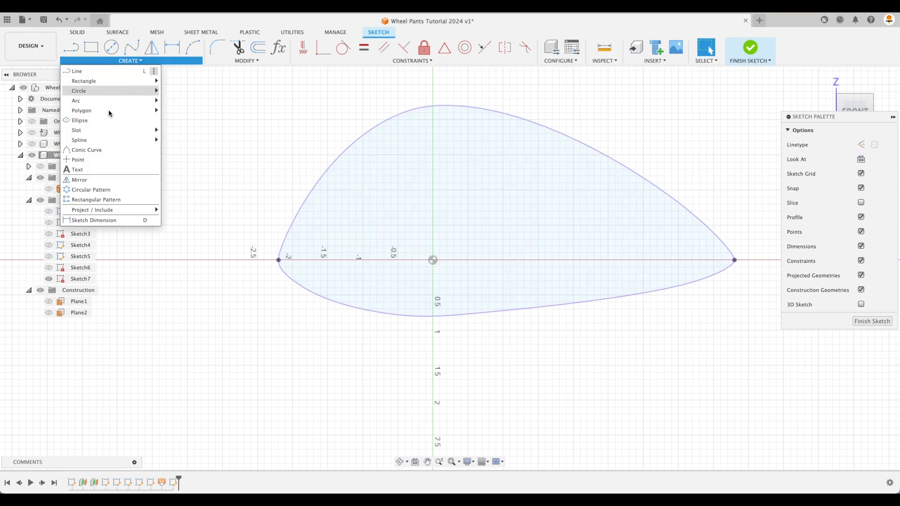
mouse_move(94, 143)
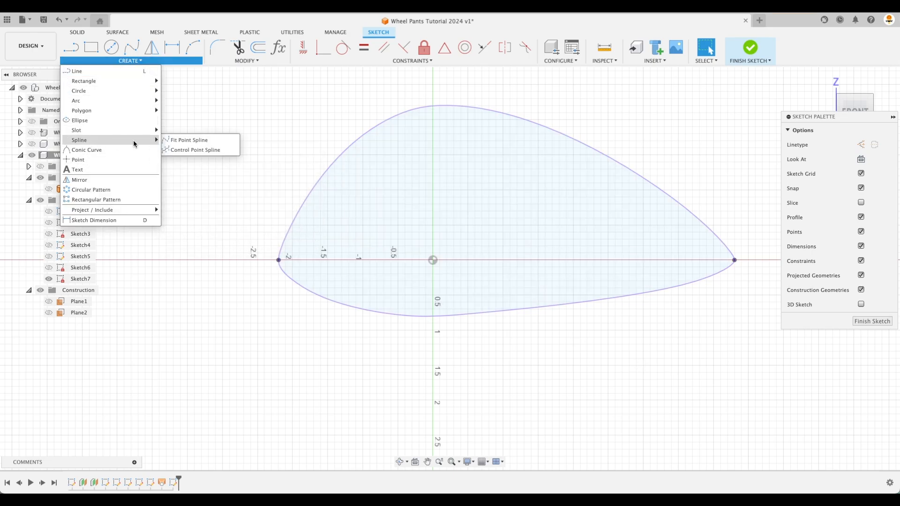
left_click(188, 140)
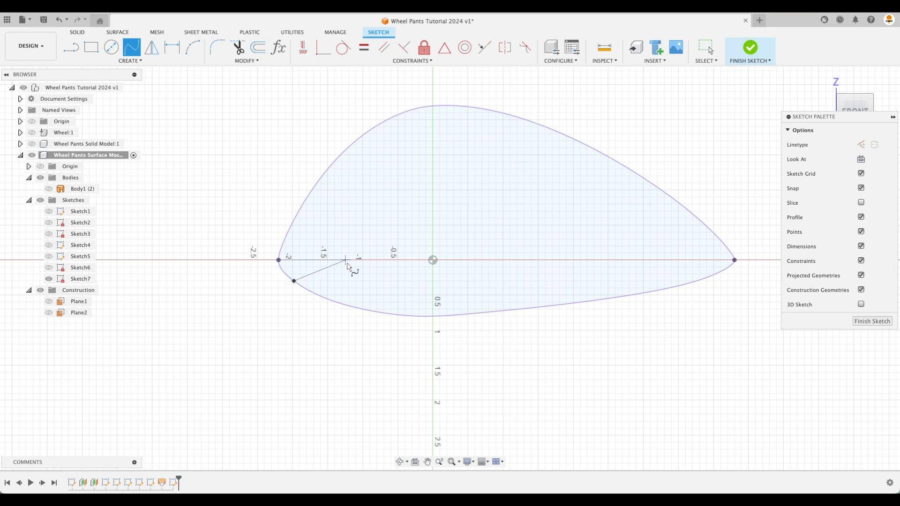
left_click(483, 287)
left_click(596, 261)
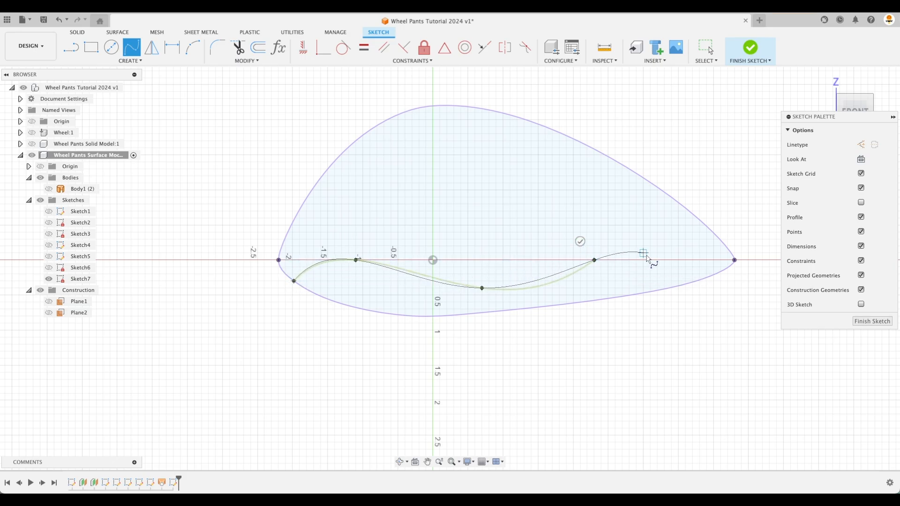
key("Escape")
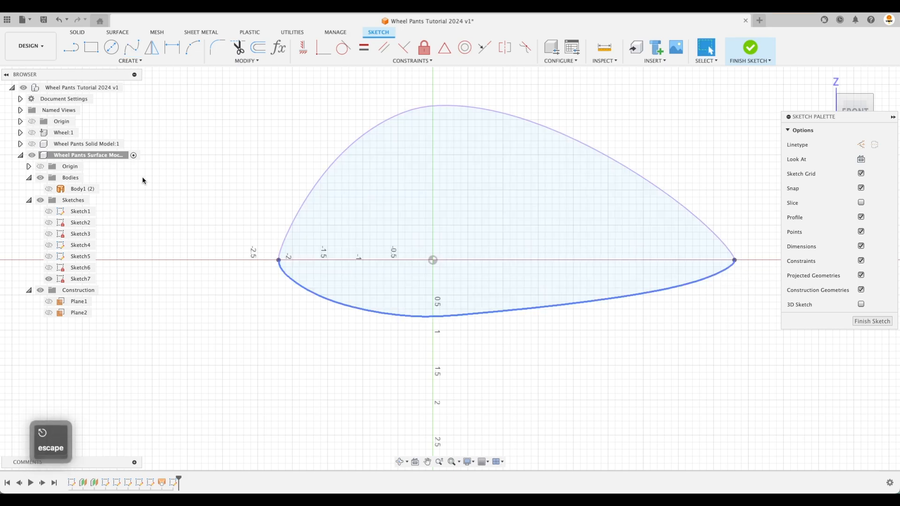
left_click(131, 61)
mouse_move(121, 137)
left_click(178, 139)
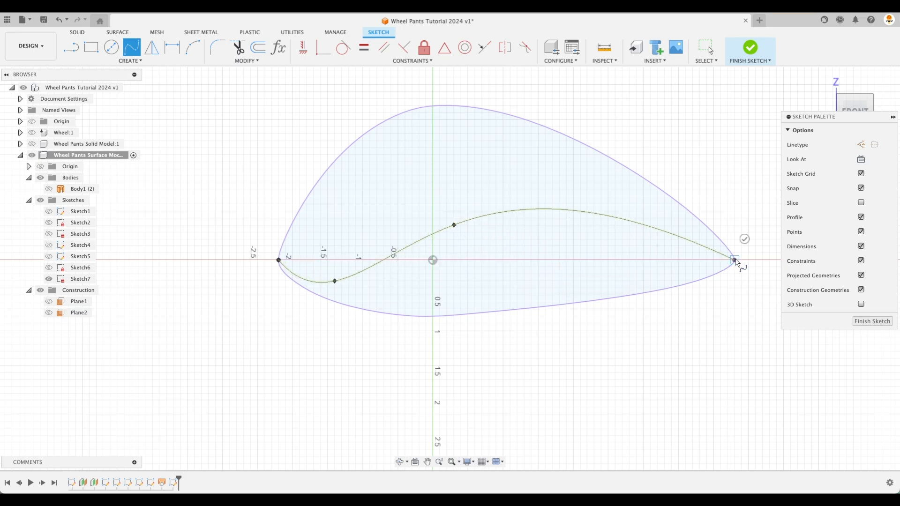
key("Escape")
- Draw a fit point spline from the nose to the tail of the outline, with one interior point below the horizontal axis and one above
right_click(233, 143)
left_click(241, 106)
left_click(384, 281)
left_click(461, 225)
left_click(733, 260)
left_click(740, 238)
key("Escape")
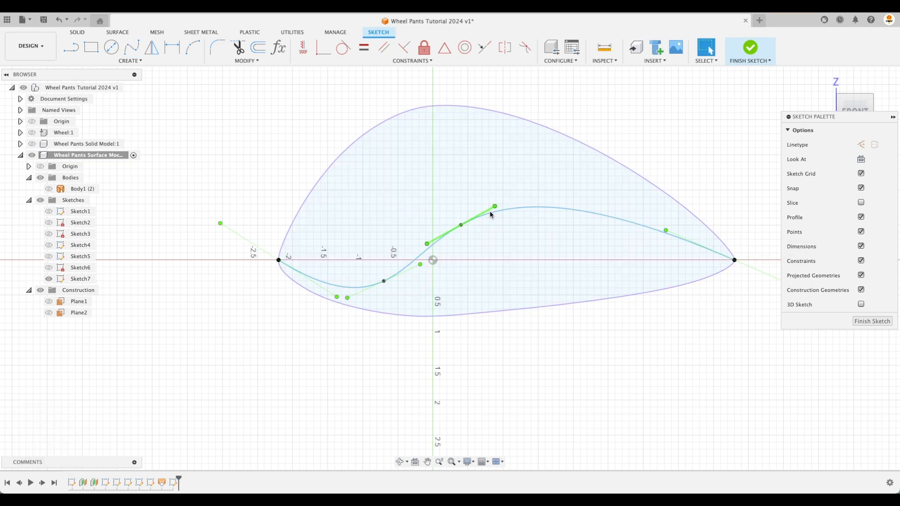
- Flatten the spline, placing the middle handle at about X 1.10, Z 0.50 in and the tail handle at X 3.20, Z 0.30 in; finish the sketch
left_click_drag(496, 207, 512, 225)
left_click_drag(383, 281, 370, 273)
mouse_move(510, 226)
left_mouse_down()
mouse_move(522, 227)
mouse_move(505, 219)
mouse_move(510, 225)
left_mouse_up()
left_click(734, 260)
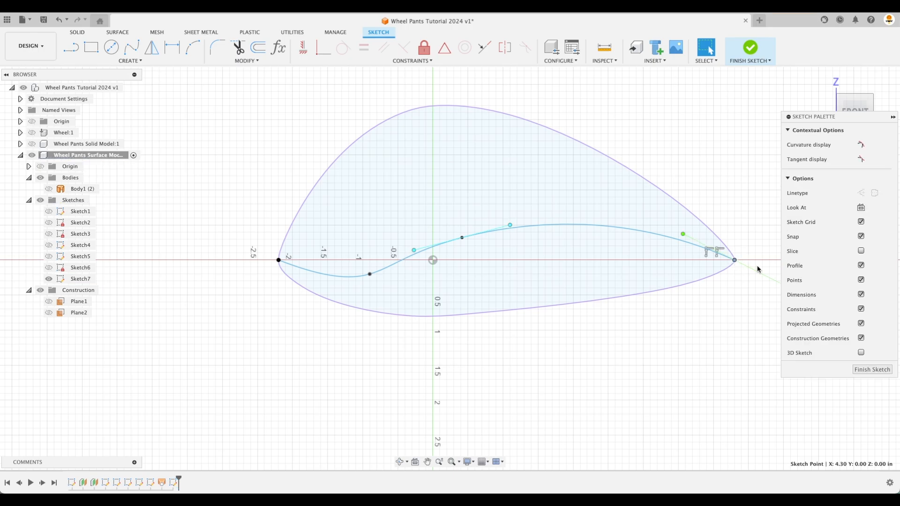
left_click_drag(682, 235, 662, 239)
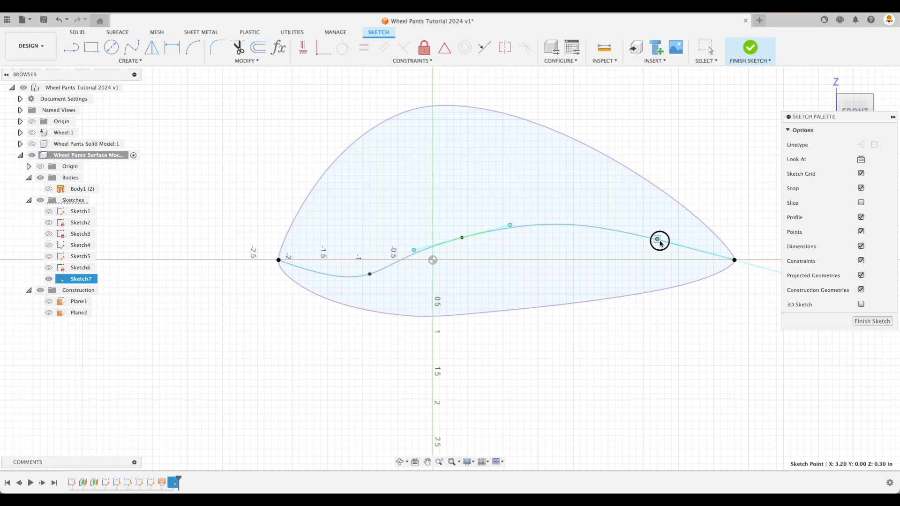
left_click_drag(509, 225, 512, 227)
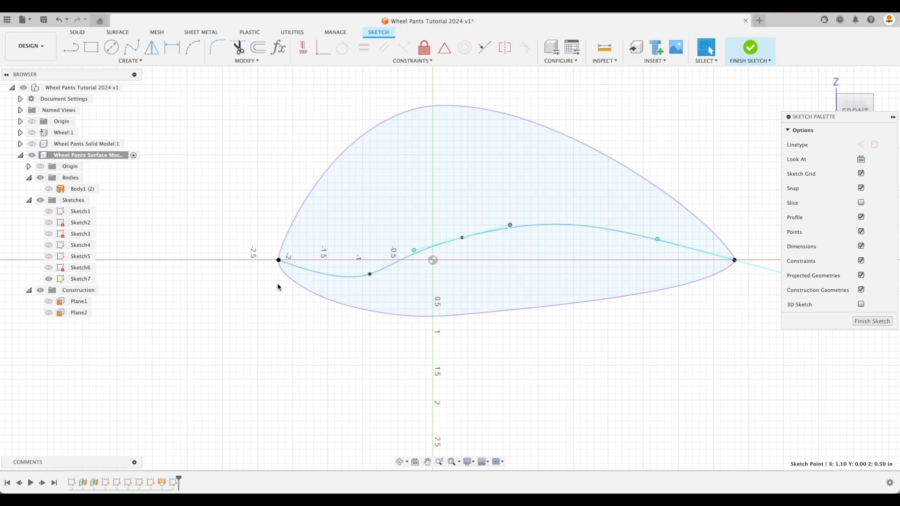
left_click(877, 323)
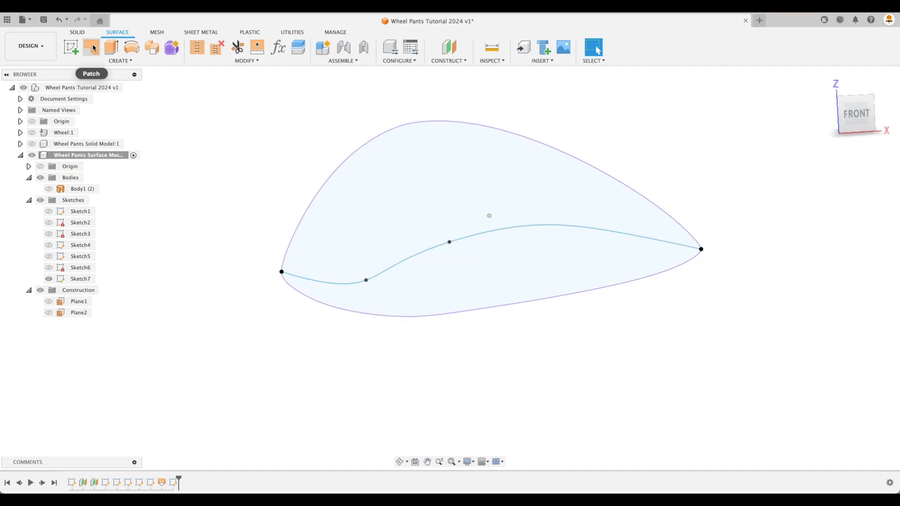
- Extrude the spline symmetrically by 5.50 in as a new surface body and make Body1 visible again
left_click(117, 50)
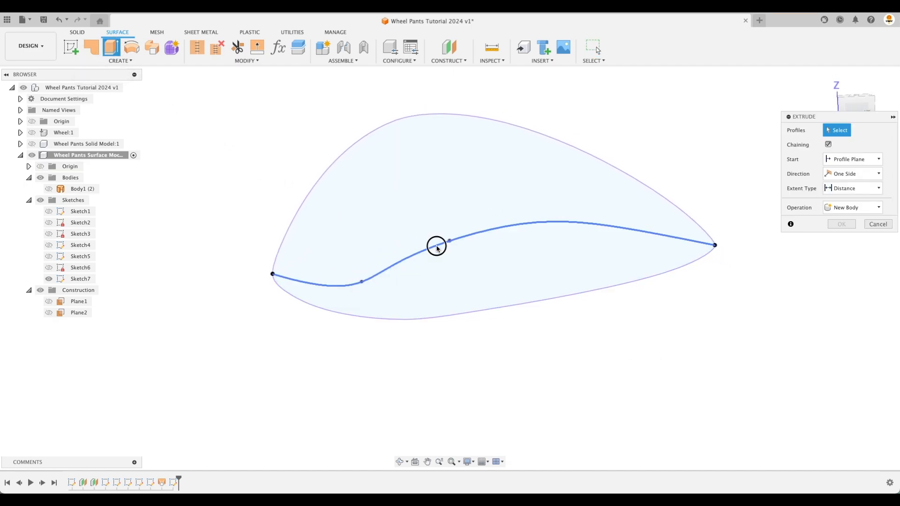
left_click(440, 255)
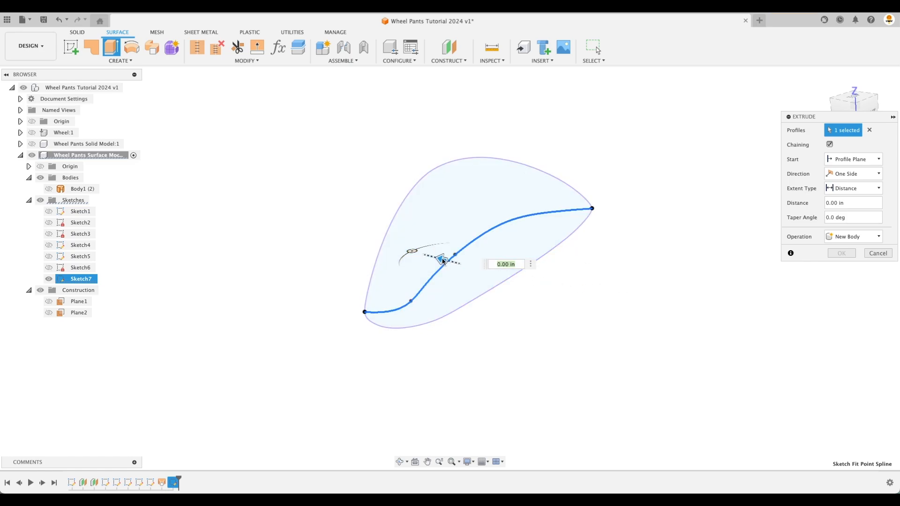
left_click(852, 175)
left_click(849, 206)
left_click_drag(445, 259, 651, 321)
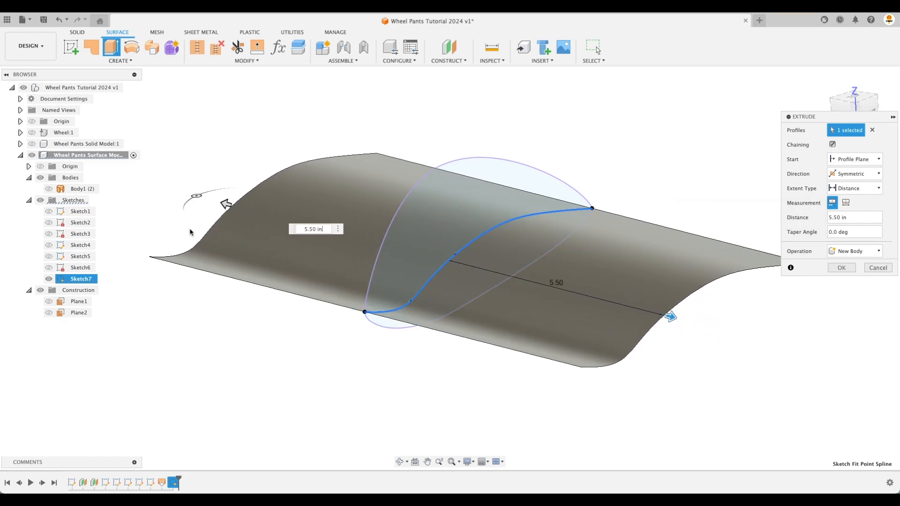
left_click(49, 189)
middle_click_drag(97, 213, 202, 385, "shift")
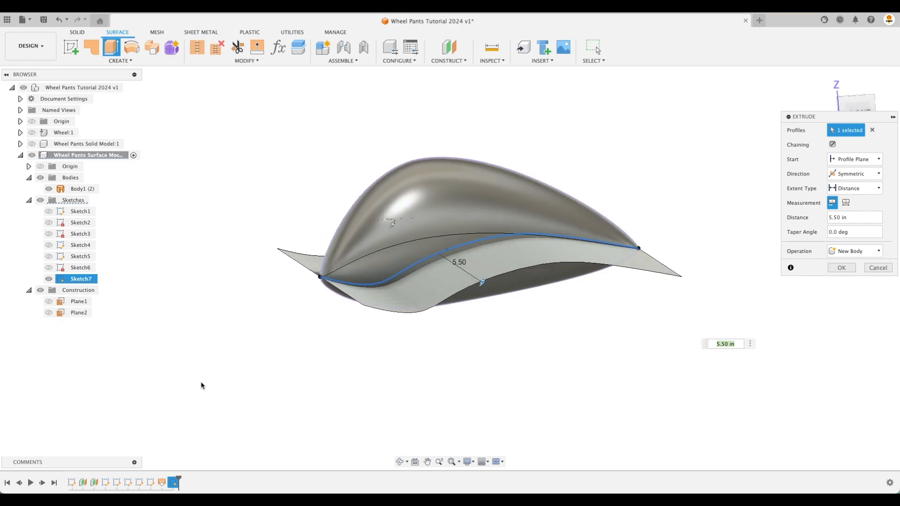
scroll(202, 385, "down", 3, "shift")
scroll(202, 386, "up", 4, "shift")
middle_click_drag(753, 360, 839, 295, "shift")
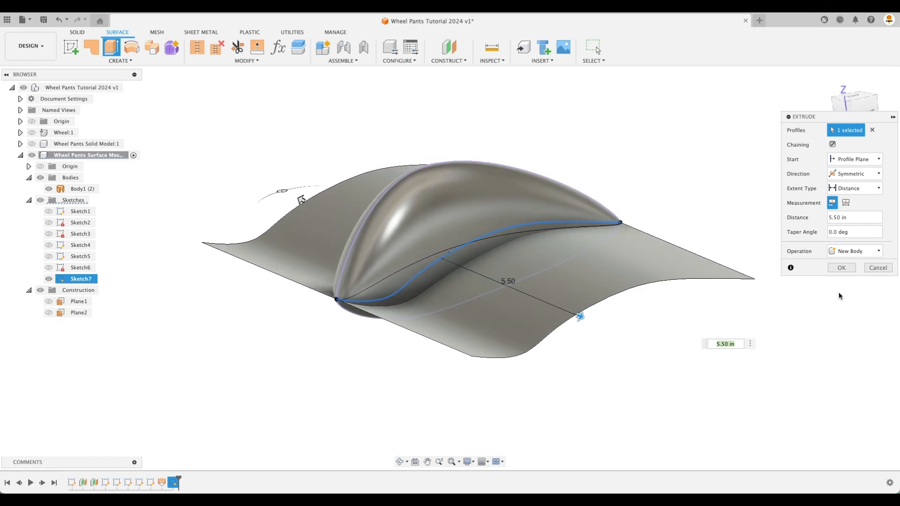
left_click(842, 268)
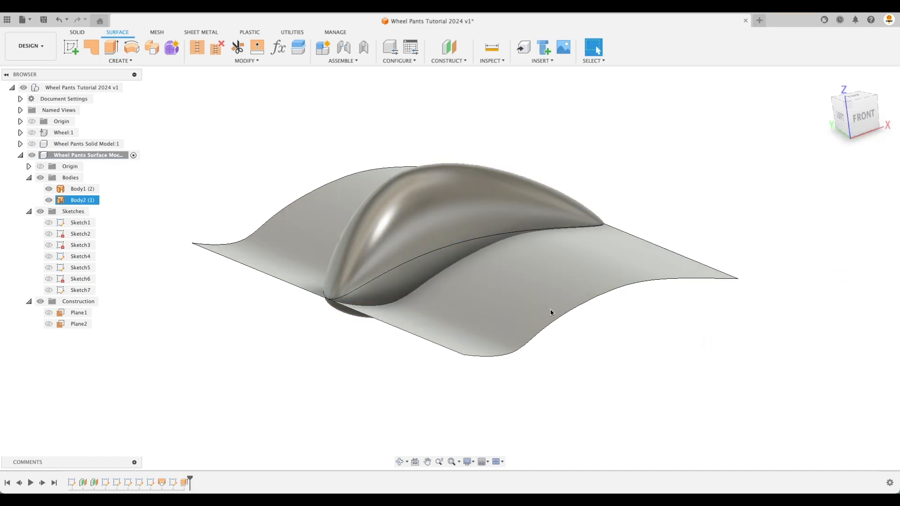
- Try to split Body1 with the extruded surface as the splitting tool, using Extend Splitting Tool(s)
left_click(250, 61)
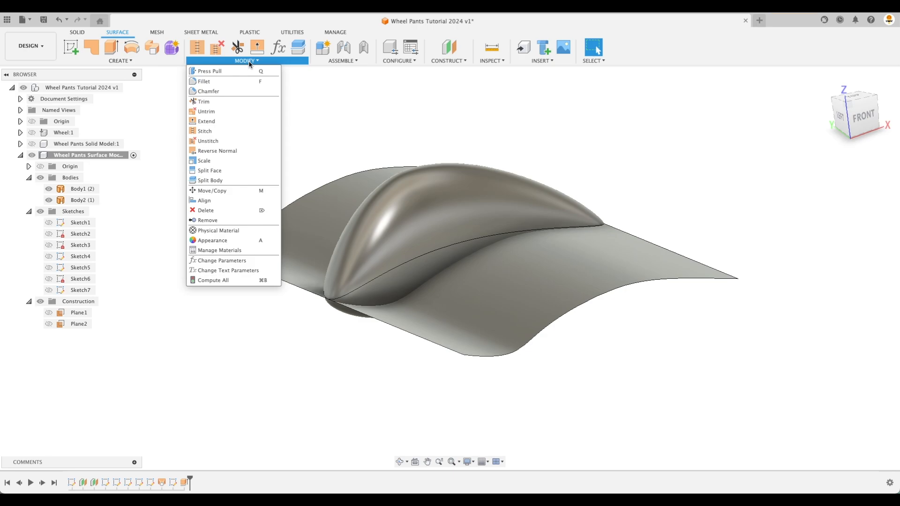
left_click(223, 181)
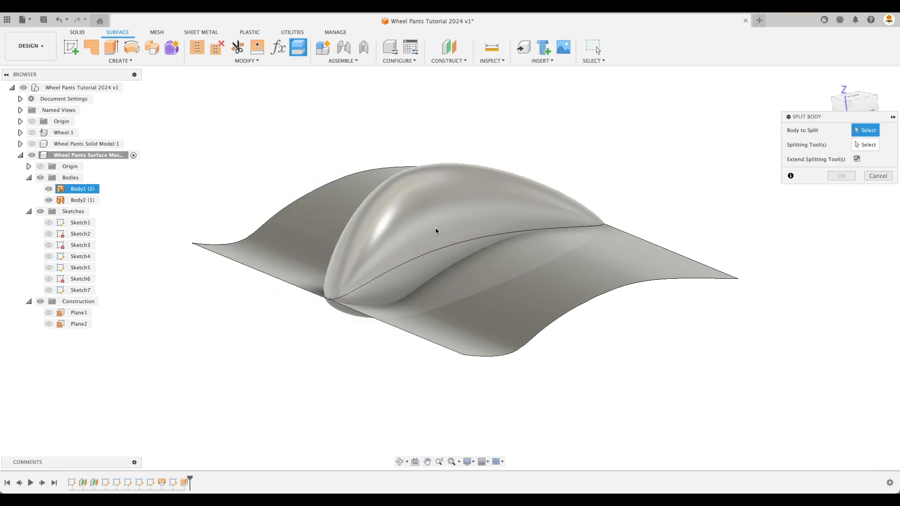
left_click(445, 217)
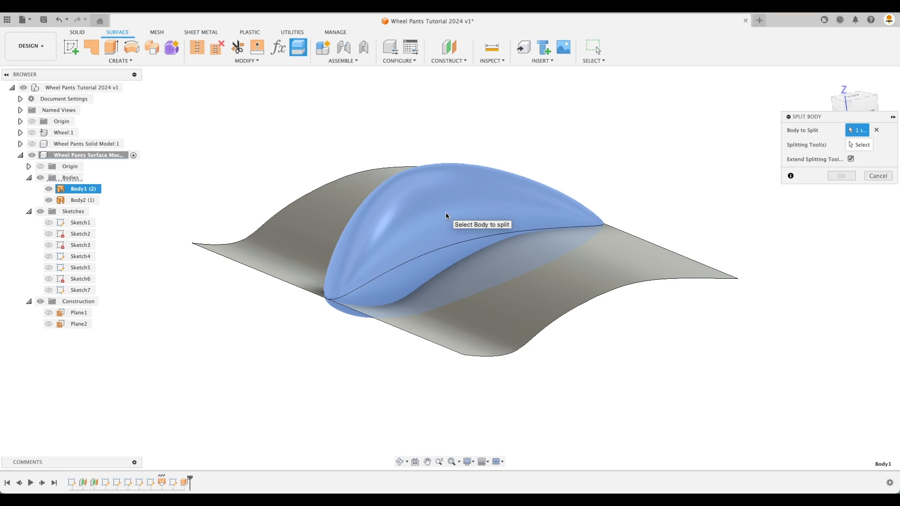
left_click(860, 145)
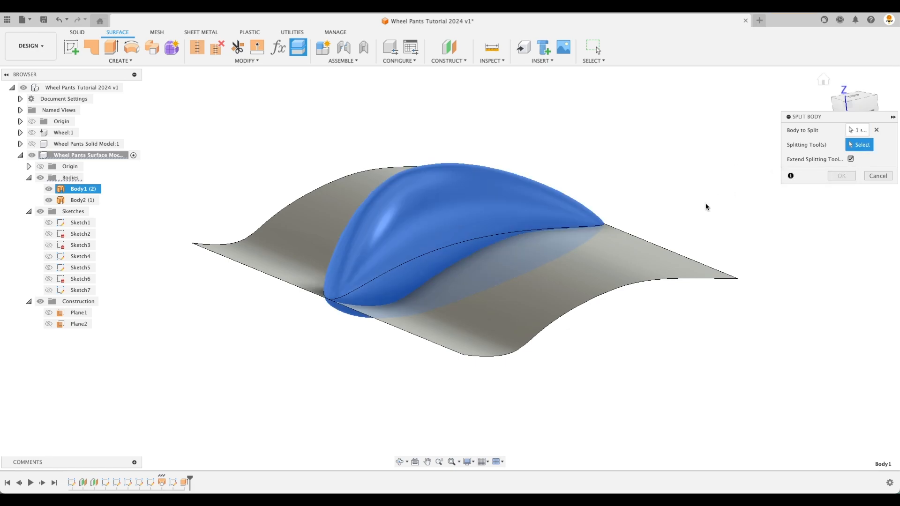
left_click(611, 263)
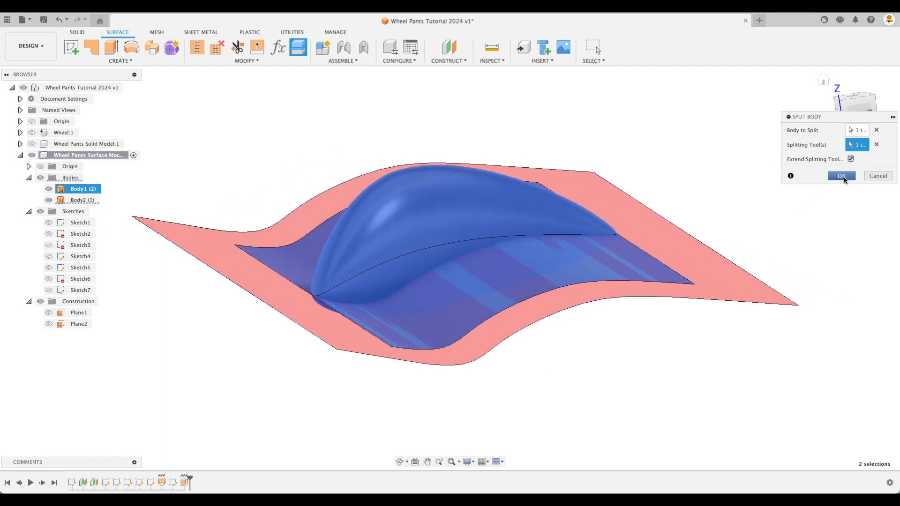
left_click(841, 176)
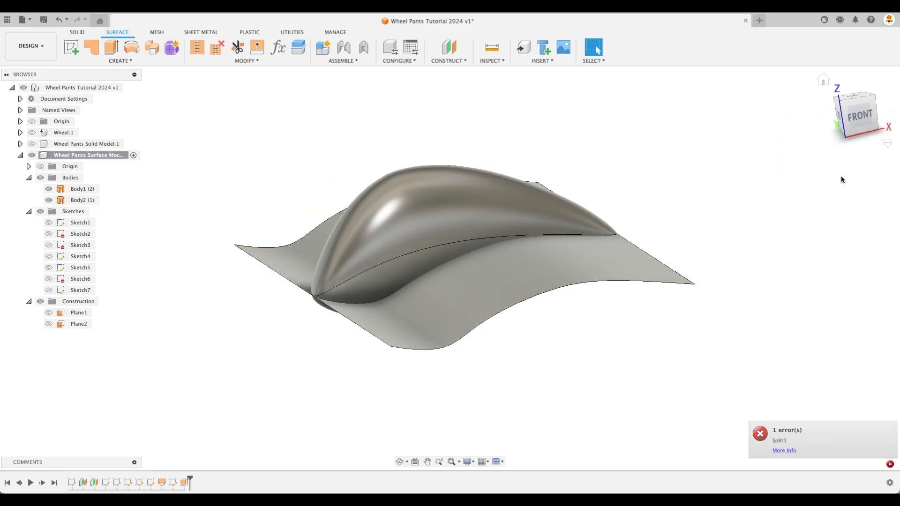
- Highlight Body1 and Body2 in turn to examine how the wheel pant and the splitting surface meet
left_click(75, 189)
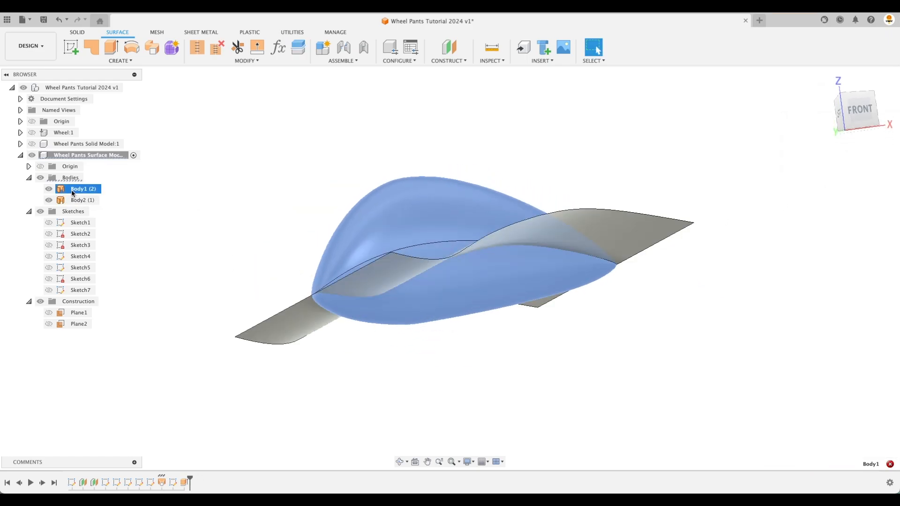
left_click(79, 201)
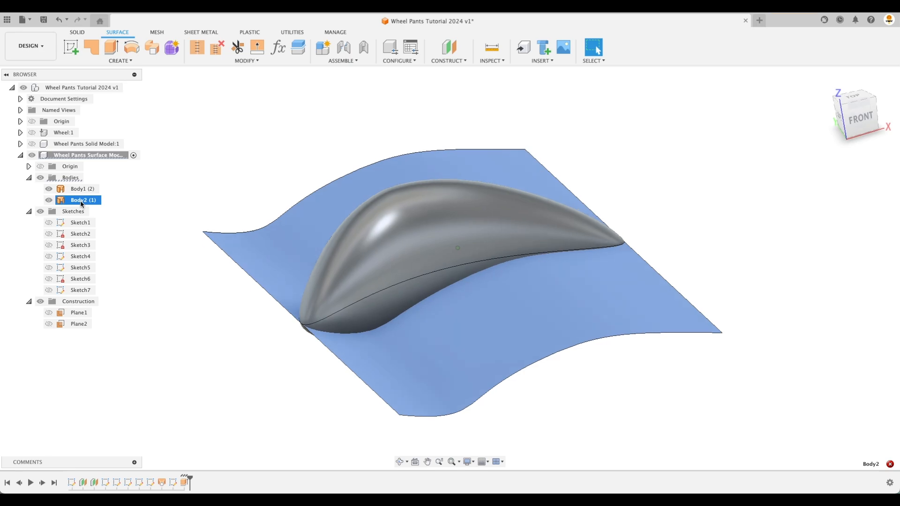
left_click(217, 409)
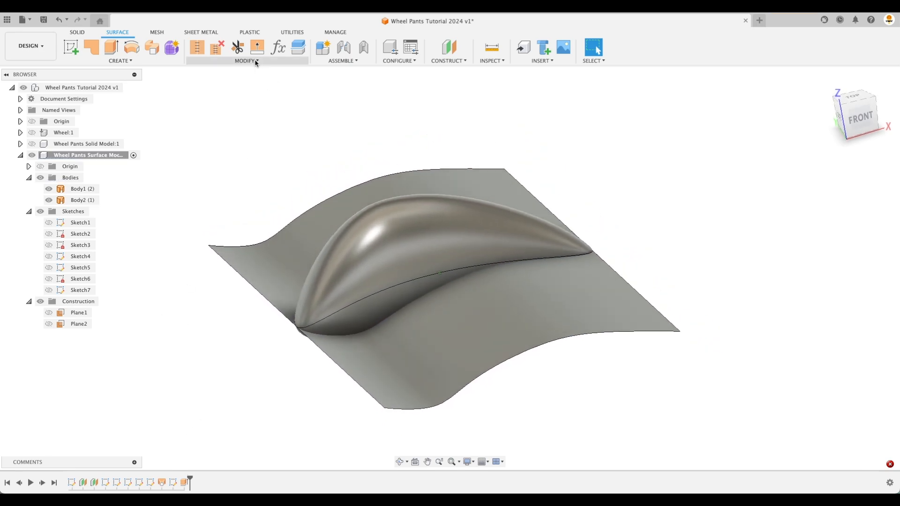
- Try to split Body1 again with the extruded surface as the splitting tool, using Extend Splitting Tool(s)
left_click(256, 61)
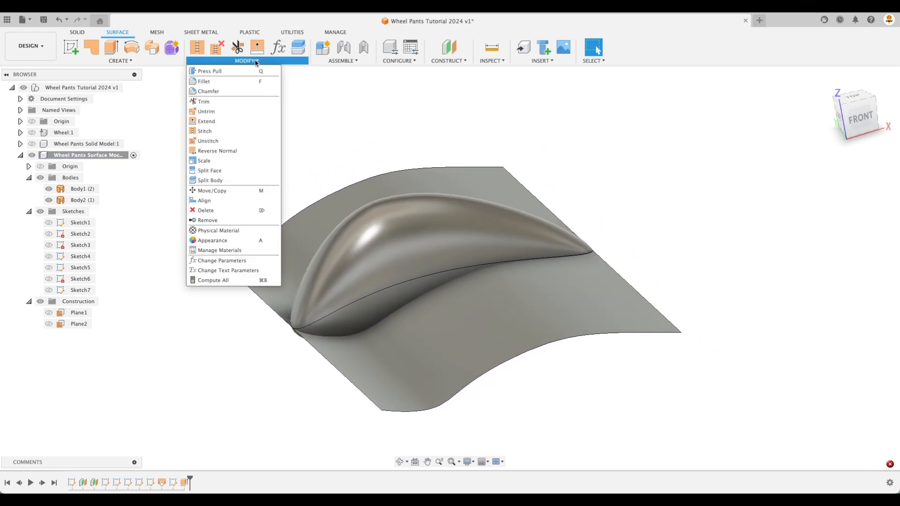
left_click(230, 181)
left_click(485, 272)
left_click(506, 297)
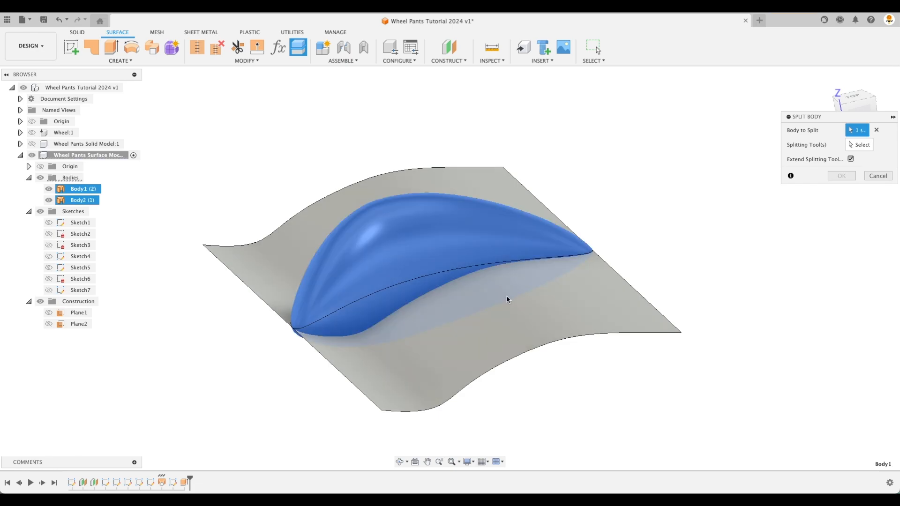
left_click(876, 130)
left_click(539, 232)
left_click(872, 146)
left_click(556, 300)
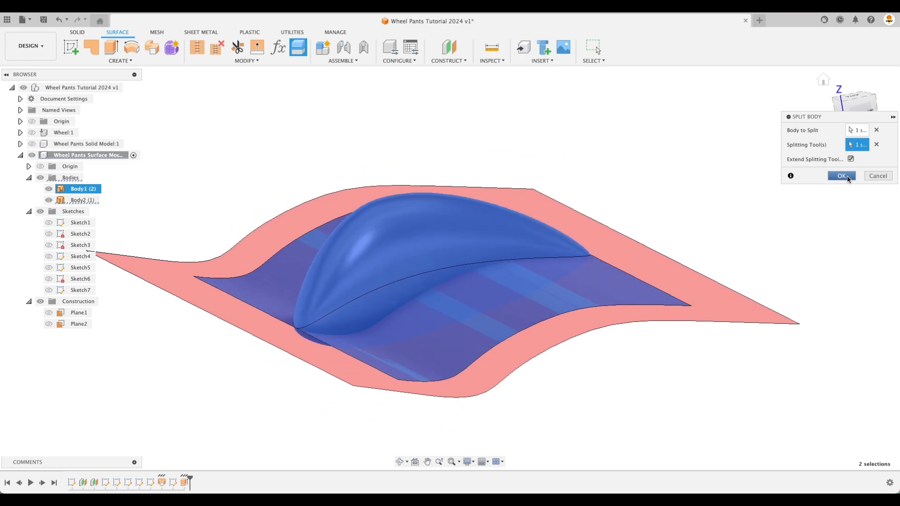
left_click(842, 176)
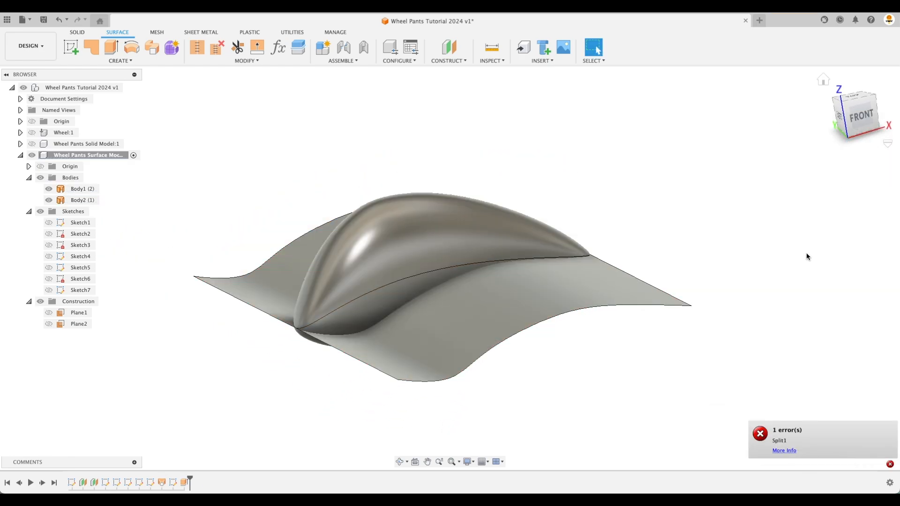
- Expand the Split1 error details to read the cause, and close them
left_click(789, 451)
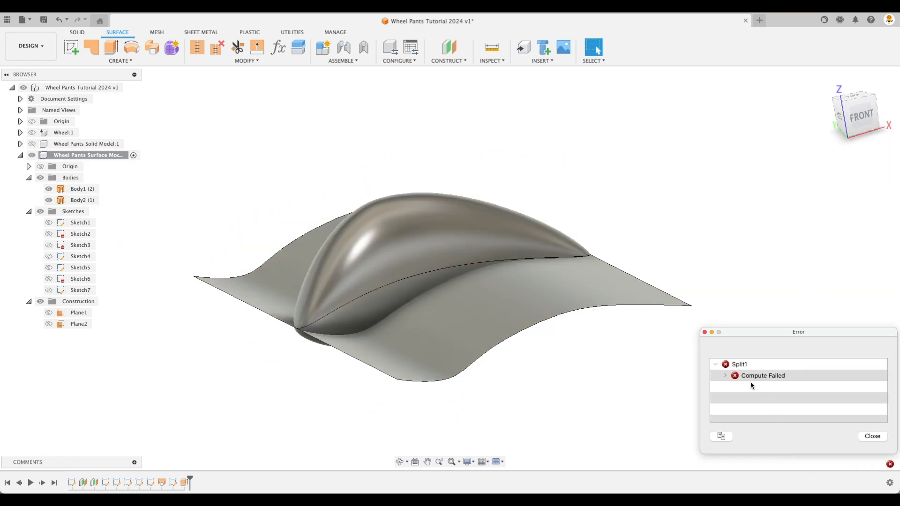
left_click(726, 376)
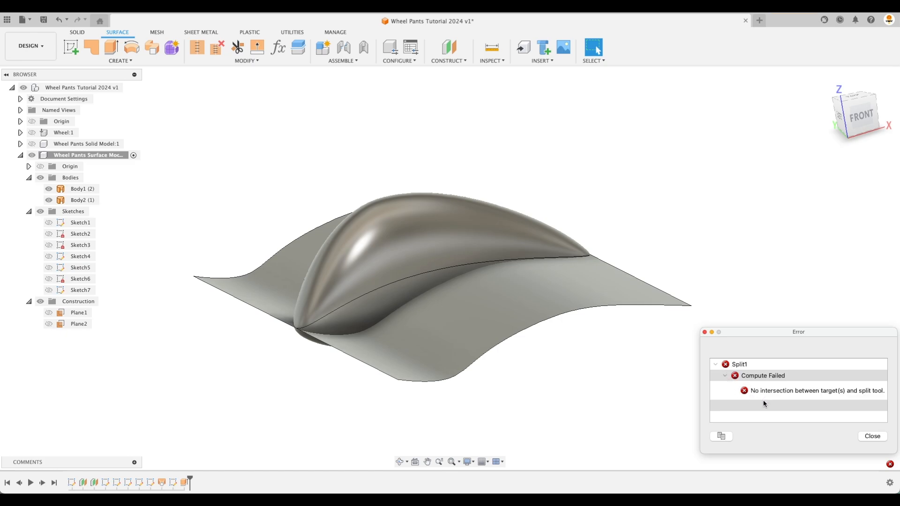
left_click(873, 437)
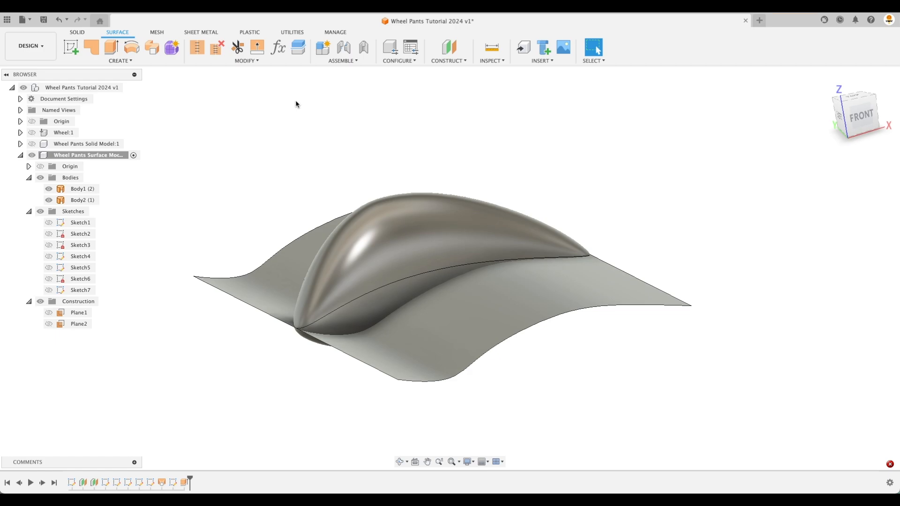
- Try to split both faces of Body1 using Split Face with the extruded surface as the extended splitting tool
left_click(141, 60)
left_click(246, 60)
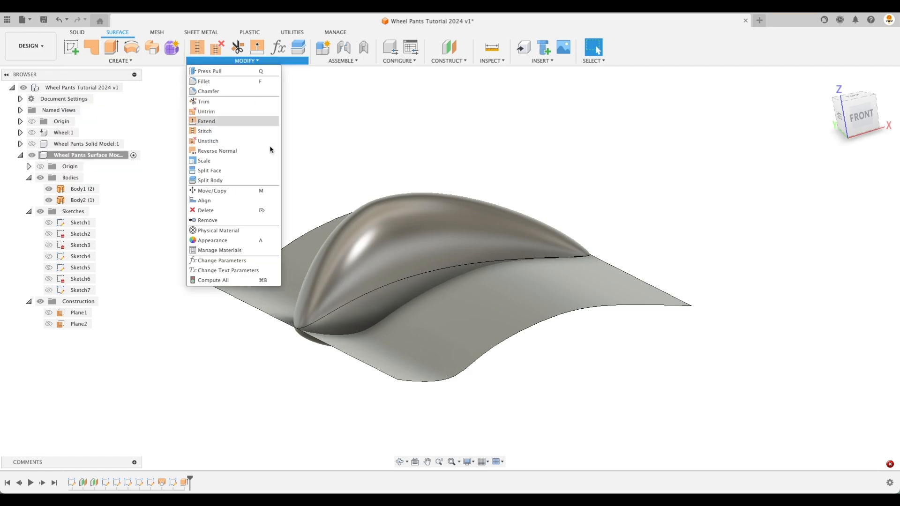
left_click(259, 172)
middle_click_drag(452, 246, 395, 293, "shift")
left_click(435, 248)
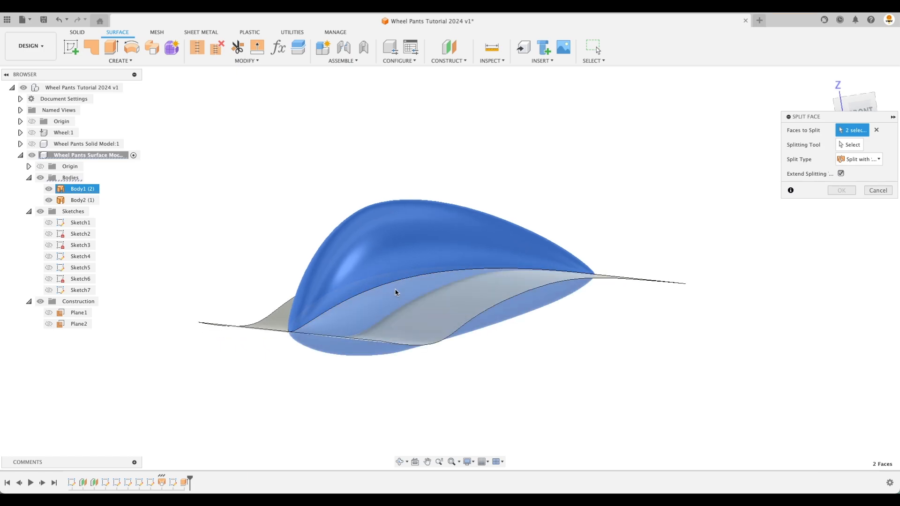
left_click(856, 148)
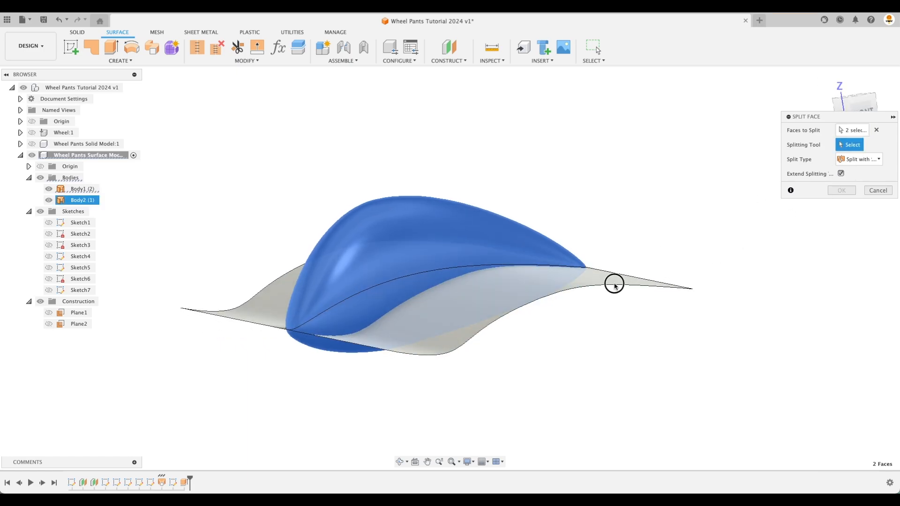
left_click(614, 279)
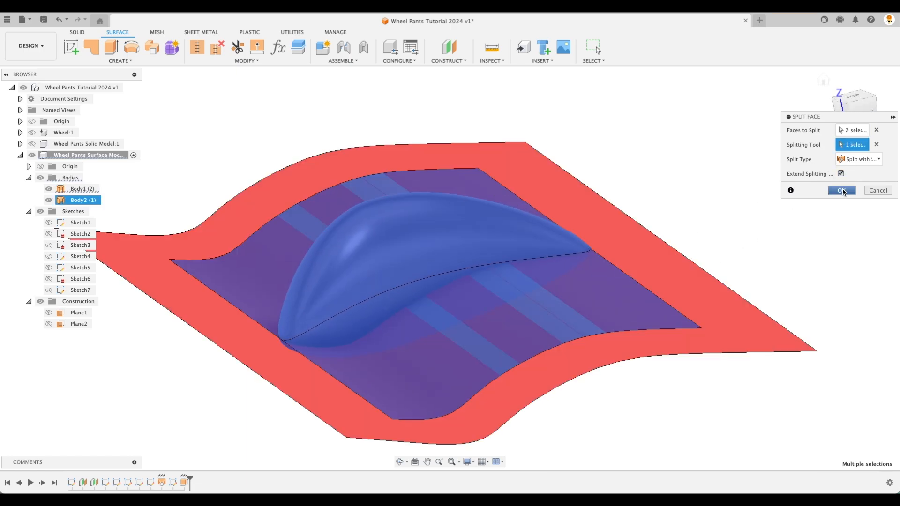
left_click(839, 190)
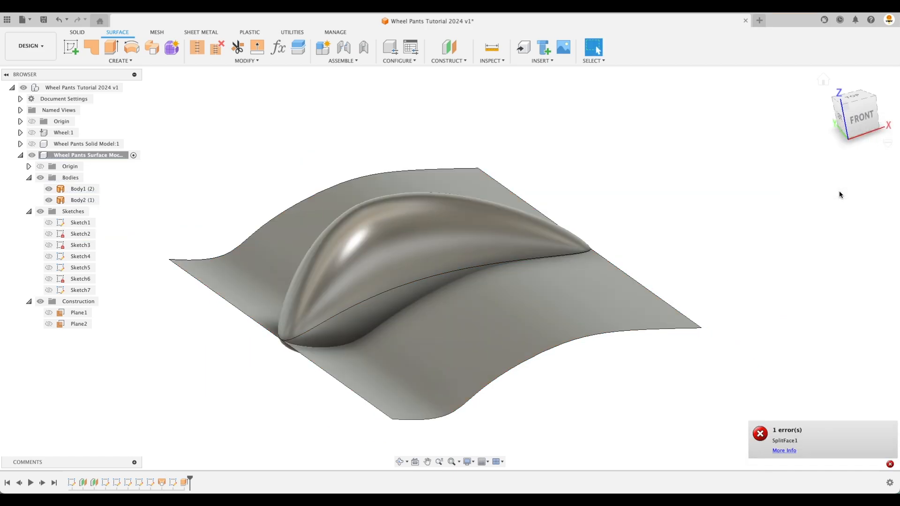
middle_click_drag(803, 225, 764, 262, "shift")
scroll(765, 265, "up", 8)
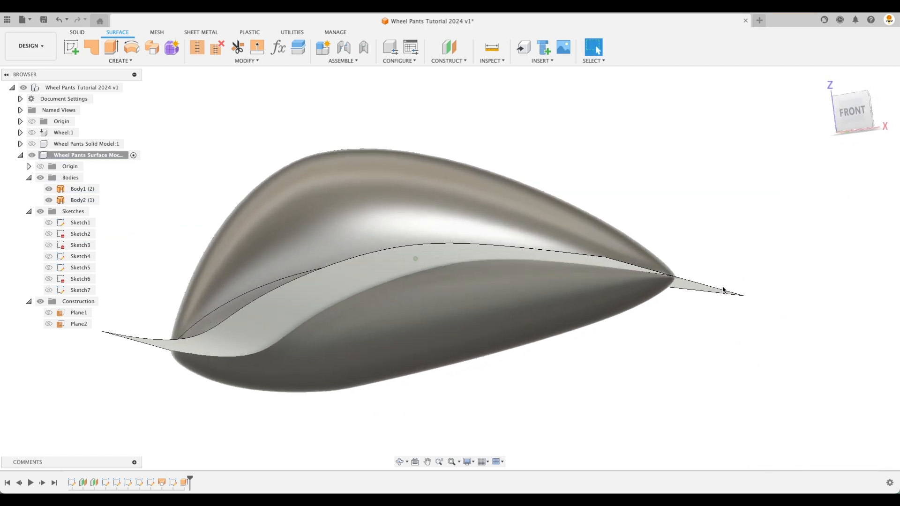
scroll(635, 340, "down", 7)
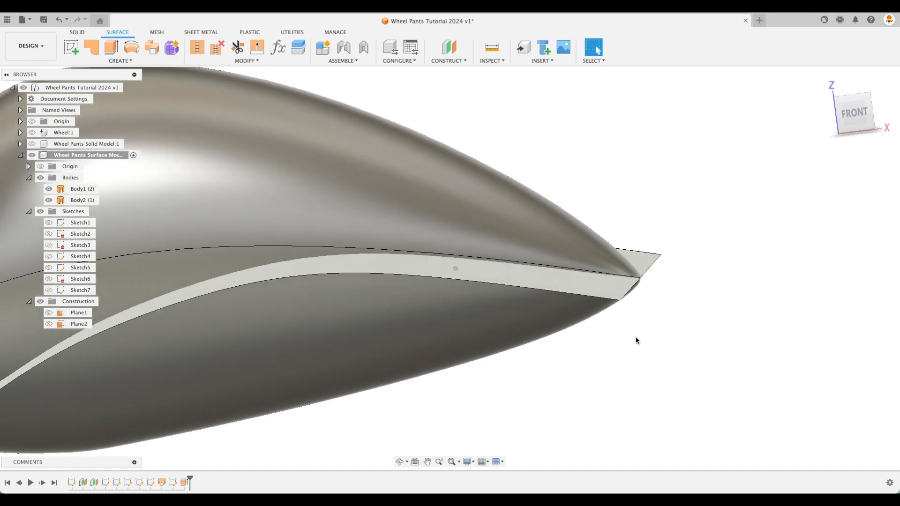
double_click(175, 484)
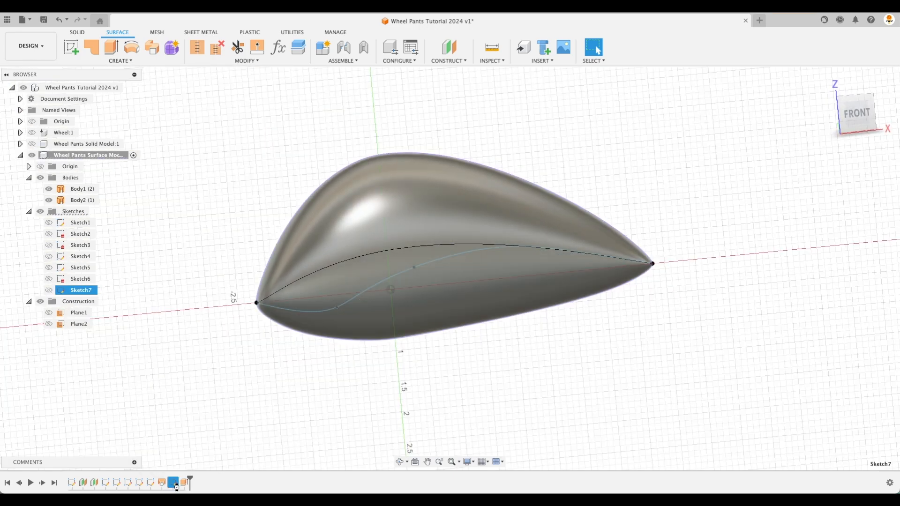
scroll(253, 284, "up", 5)
left_click(251, 283)
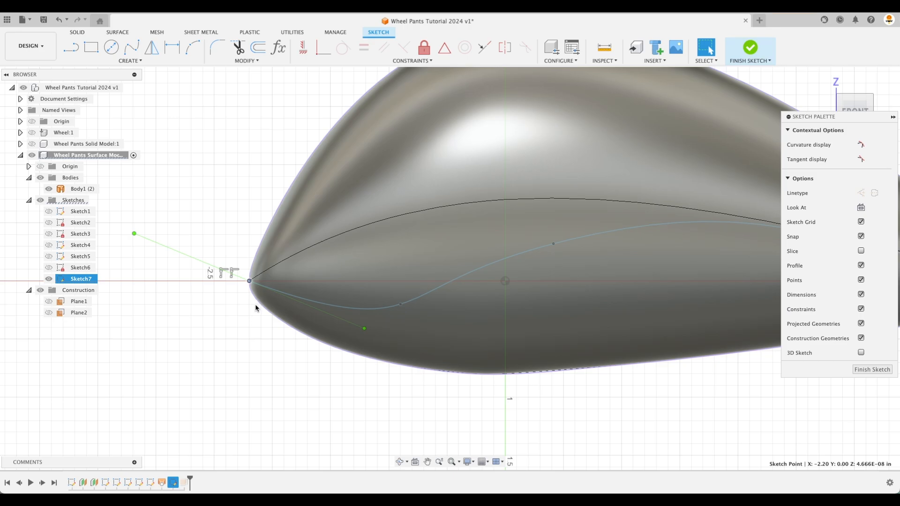
key("m")
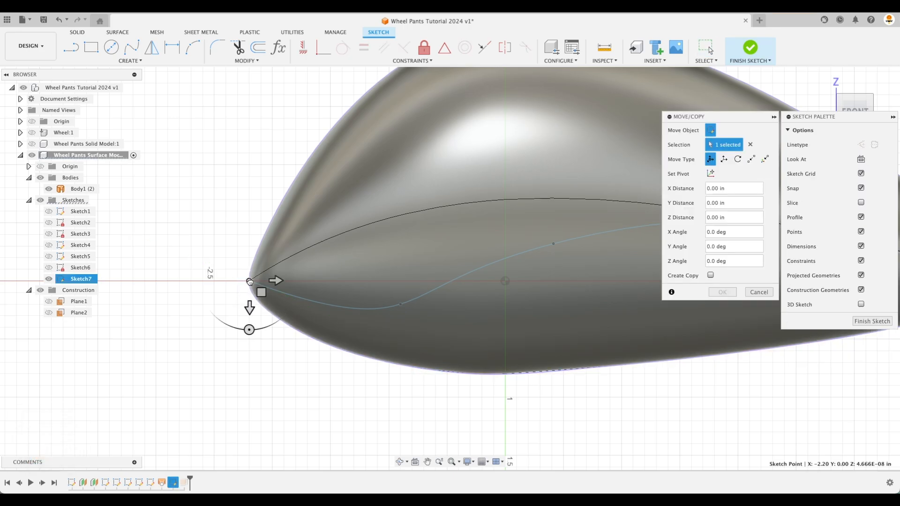
key("Escape")
scroll(250, 287, "up", 2)
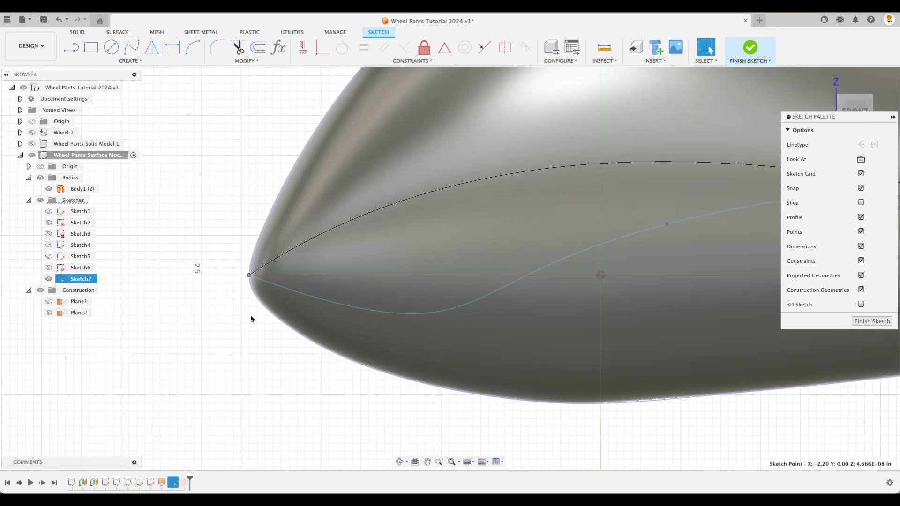
key("Escape")
key("Escape")
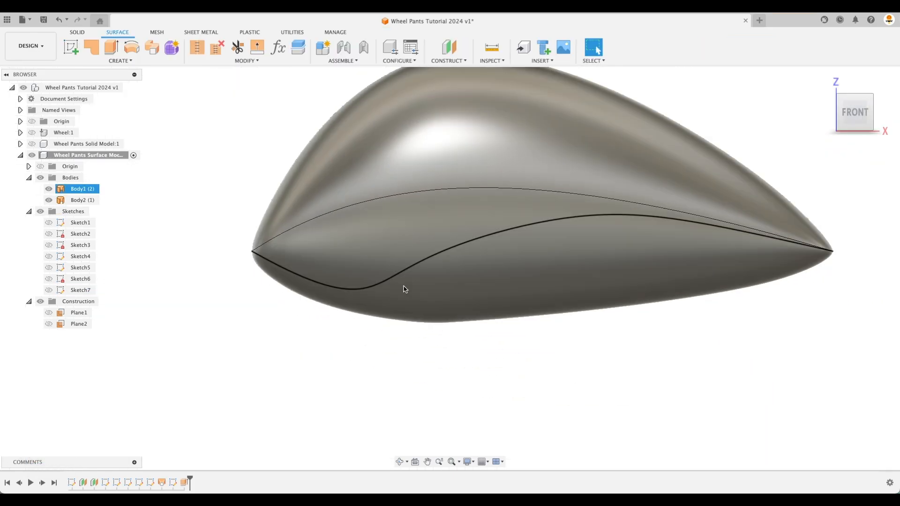
- Reopen Sketch7 for editing, hide Body1 and delete the existing splitting spline
double_click(174, 486)
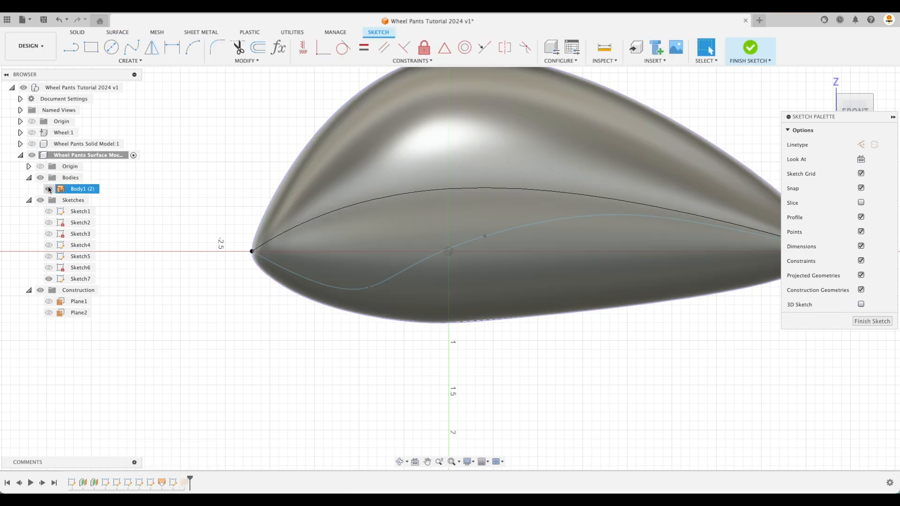
left_click(48, 189)
scroll(507, 349, "down", 2)
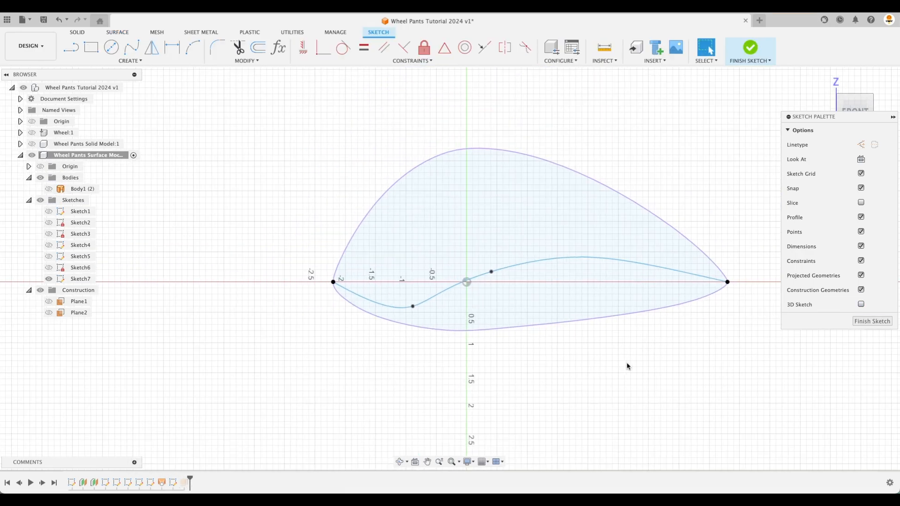
left_click(362, 293)
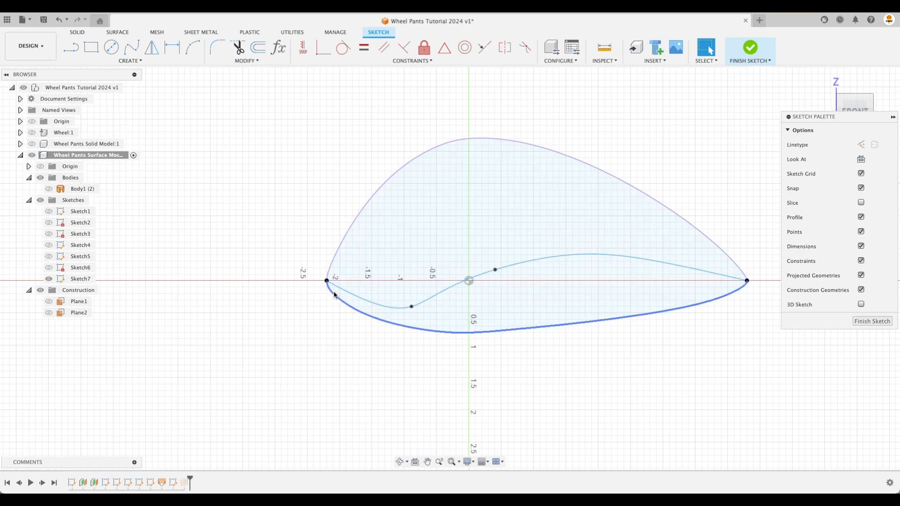
scroll(363, 292, "up", 1)
left_click(362, 292)
key("Delete")
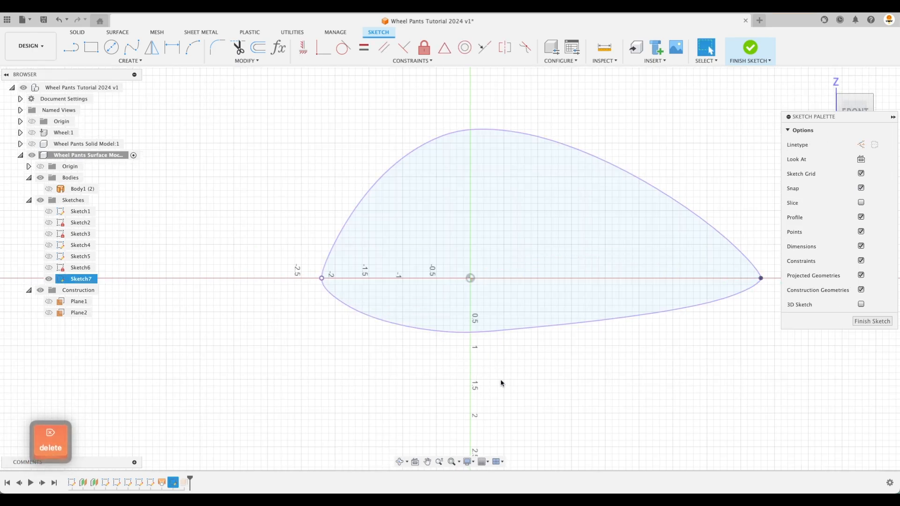
- Draw a four-point fit point spline between the lower profile curve just below the nose and just below the tail; finish the sketch
left_click(135, 60)
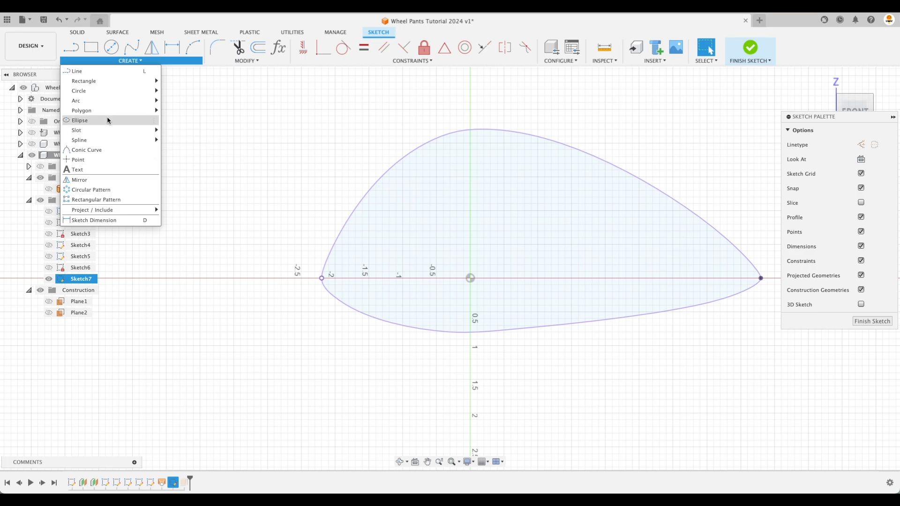
left_click(108, 121)
left_click(116, 59)
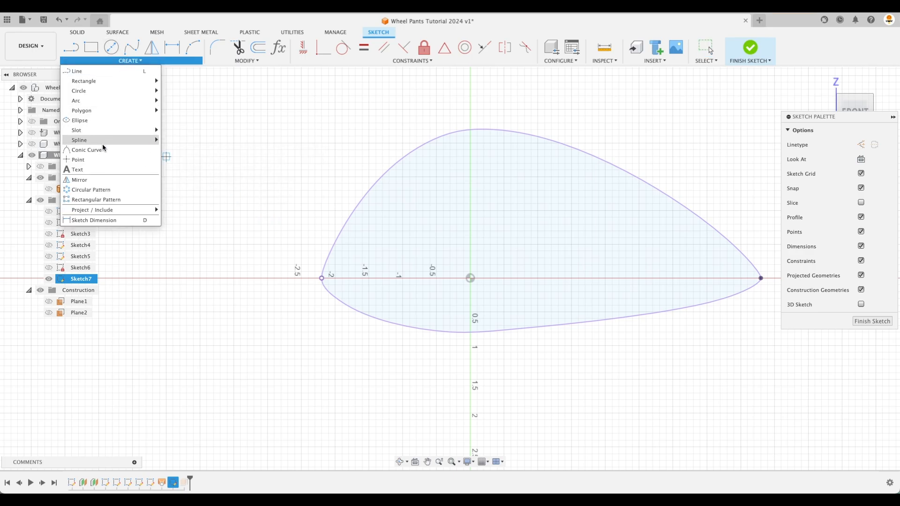
mouse_move(103, 138)
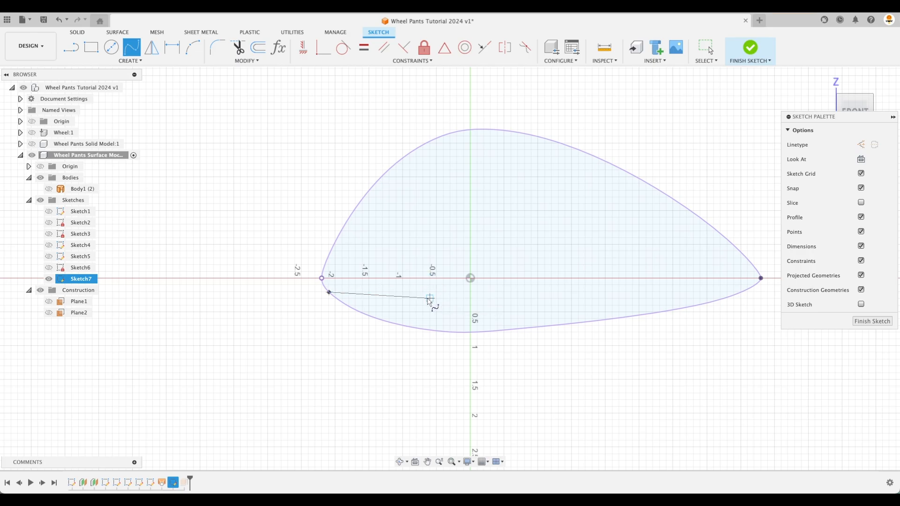
left_click(552, 252)
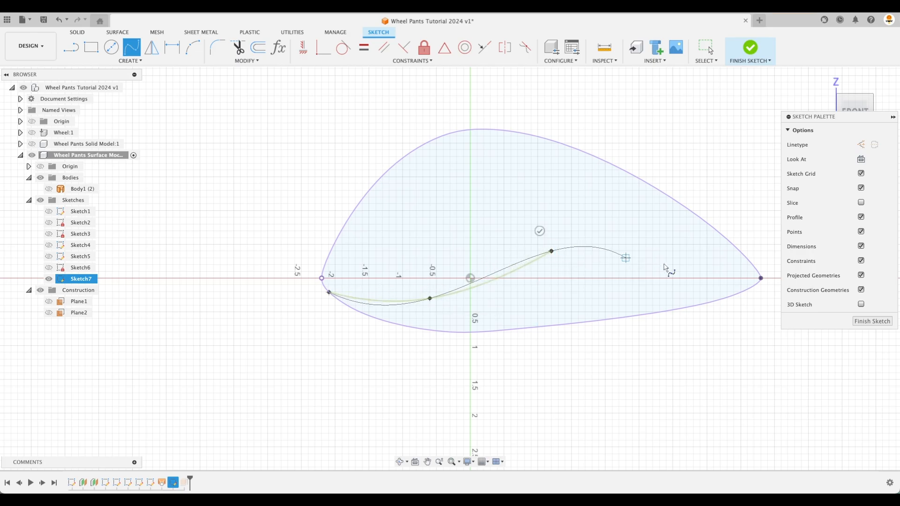
left_click(760, 279)
key("Escape")
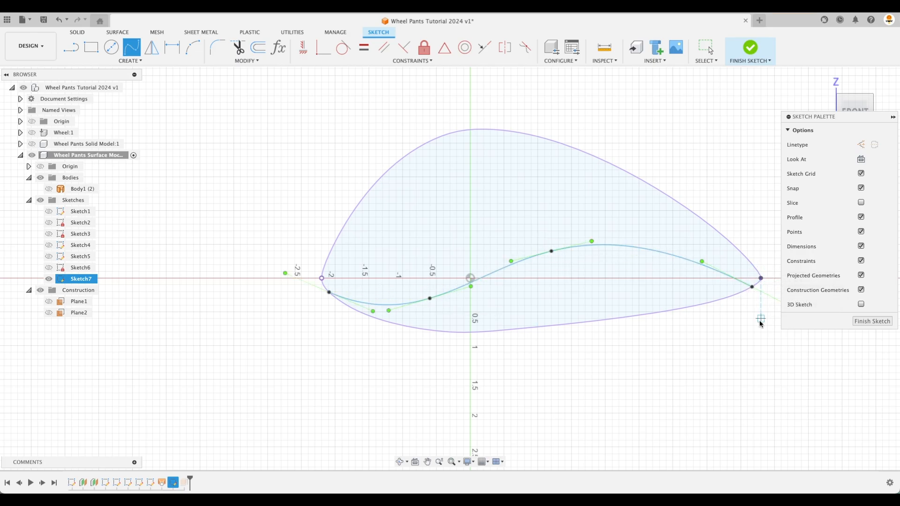
left_click(868, 321)
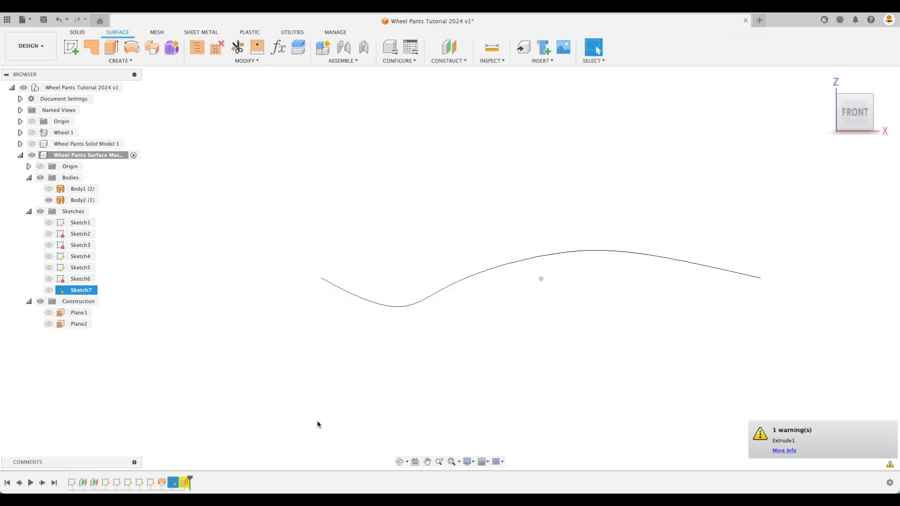
- Edit the surface extrusion to use the new spline as its profile, symmetric 5.50 in; hide Sketch7 and show Body1
double_click(183, 484)
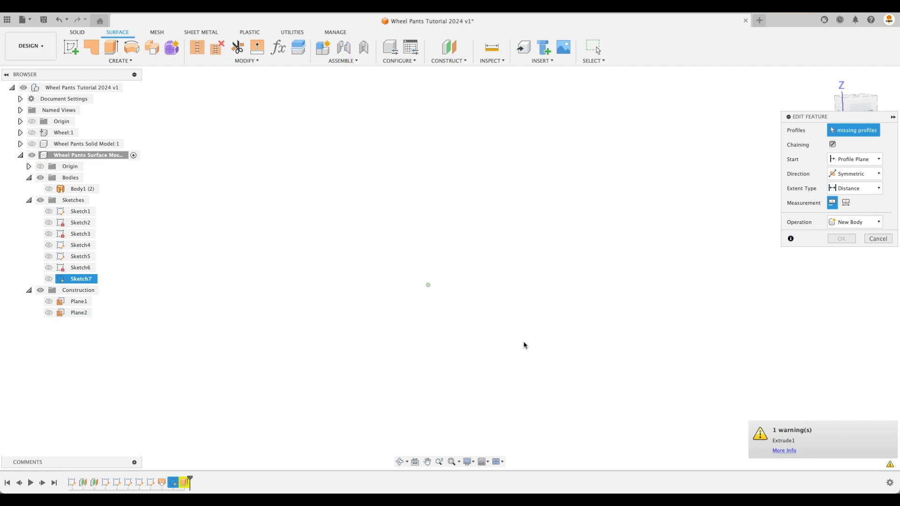
left_click(49, 279)
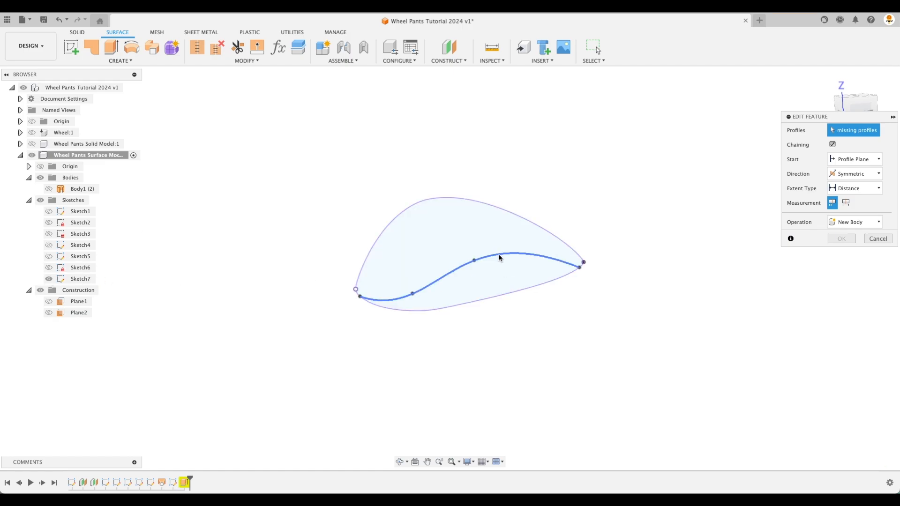
left_click(553, 257)
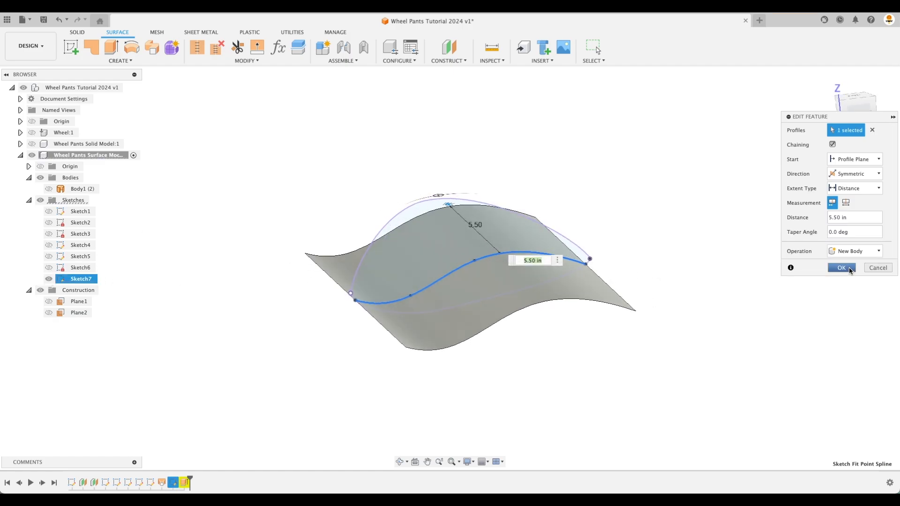
left_click(848, 268)
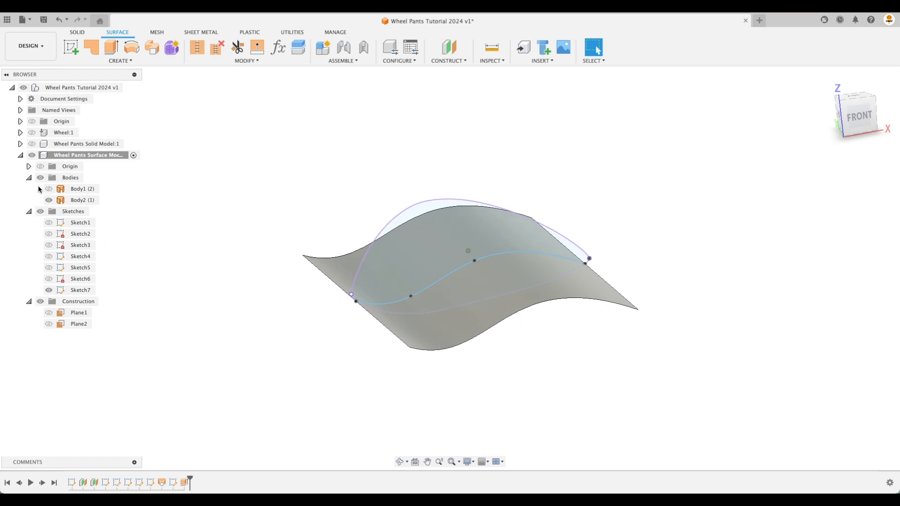
left_click(48, 290)
- Split Body1 with Split Body, using the extruded surface Body2 as the extended splitting tool
left_click(246, 61)
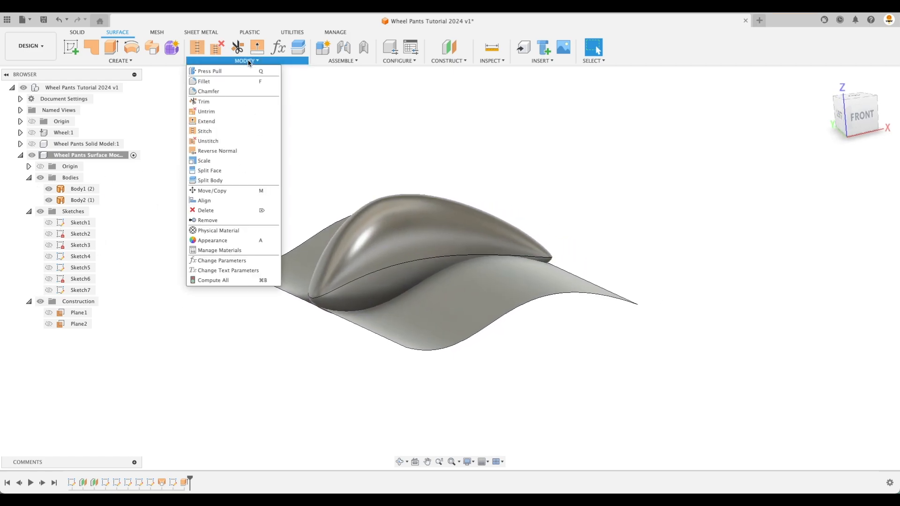
left_click(231, 178)
left_click(446, 233)
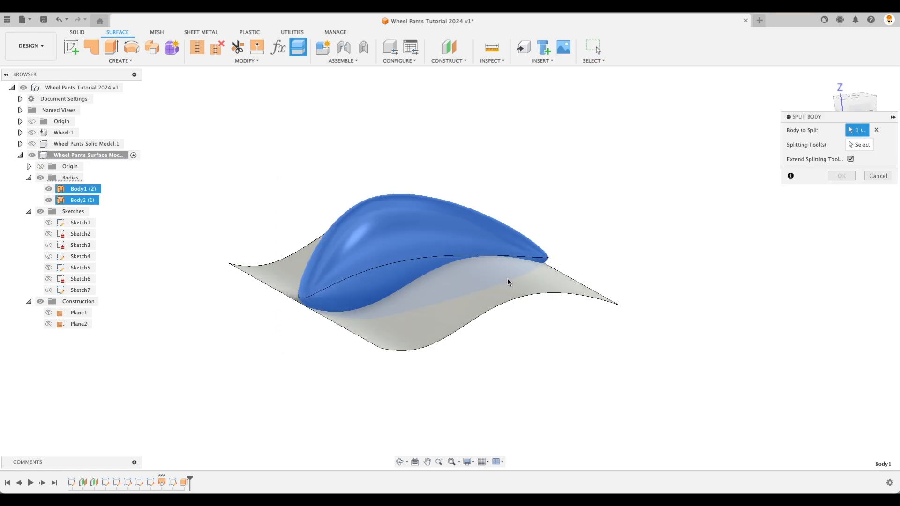
left_click(859, 144)
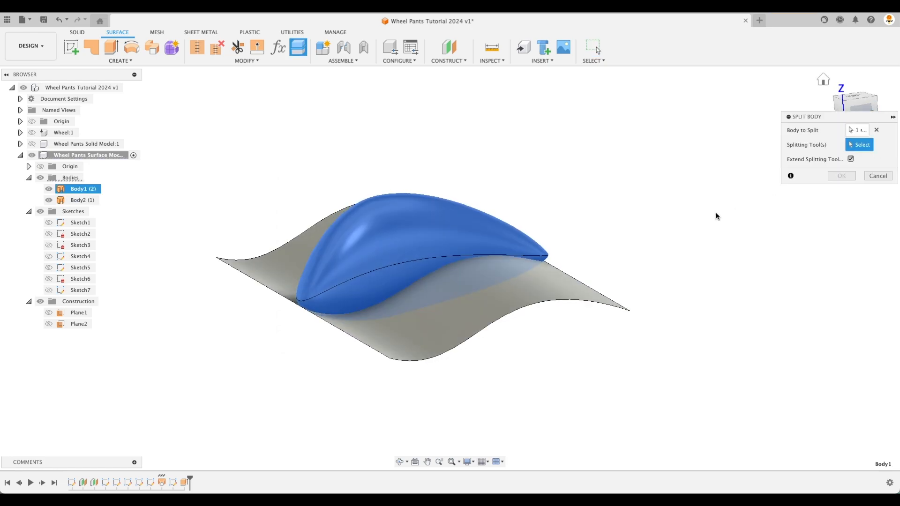
left_click(555, 290)
middle_click_drag(598, 291, 637, 276, "shift")
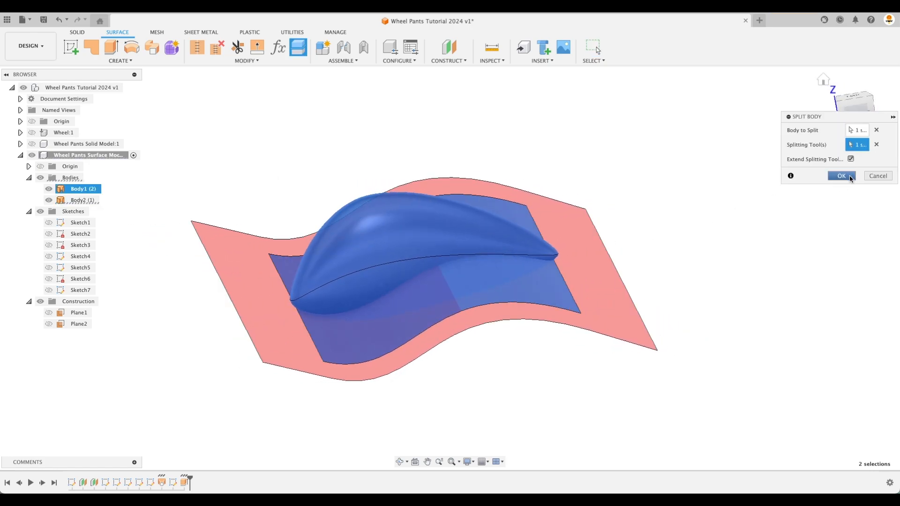
left_click(850, 175)
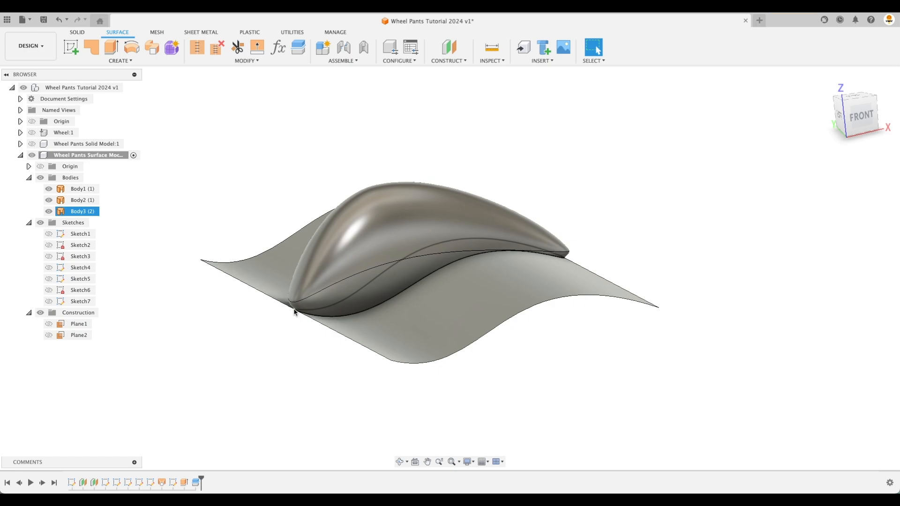
- Examine the split at the nose and tail, and check the upper and lower pieces separately
scroll(290, 301, "up", 3)
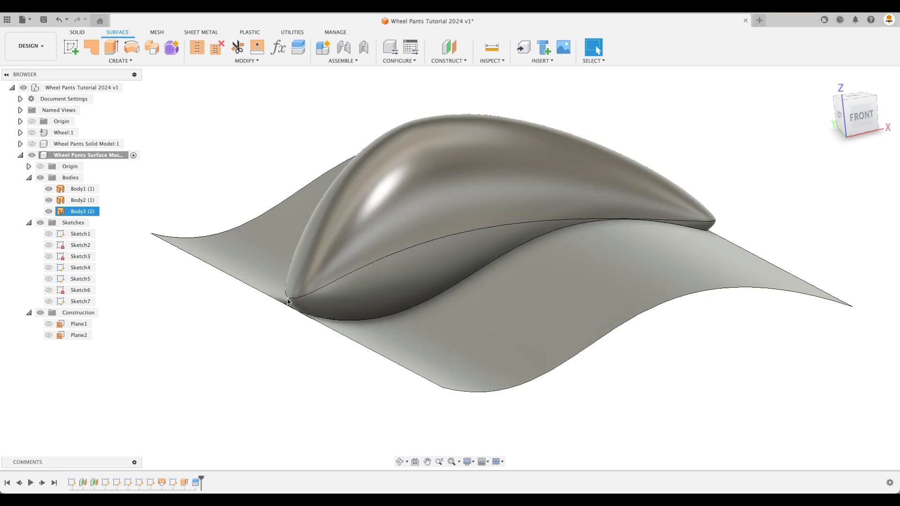
middle_click_drag(687, 227, 772, 230, "shift")
scroll(771, 228, "down", 3, "shift")
scroll(771, 228, "down", 3, "shift")
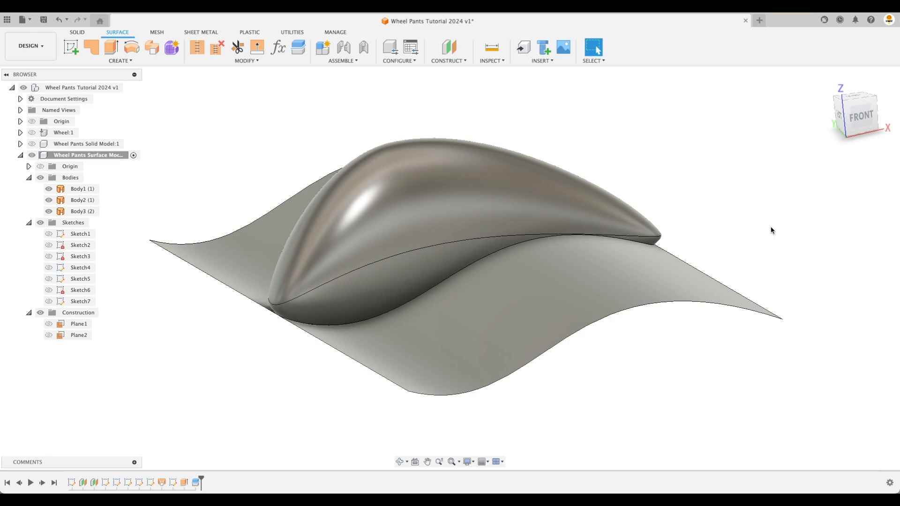
scroll(638, 213, "down", 3, "shift")
left_click(465, 220)
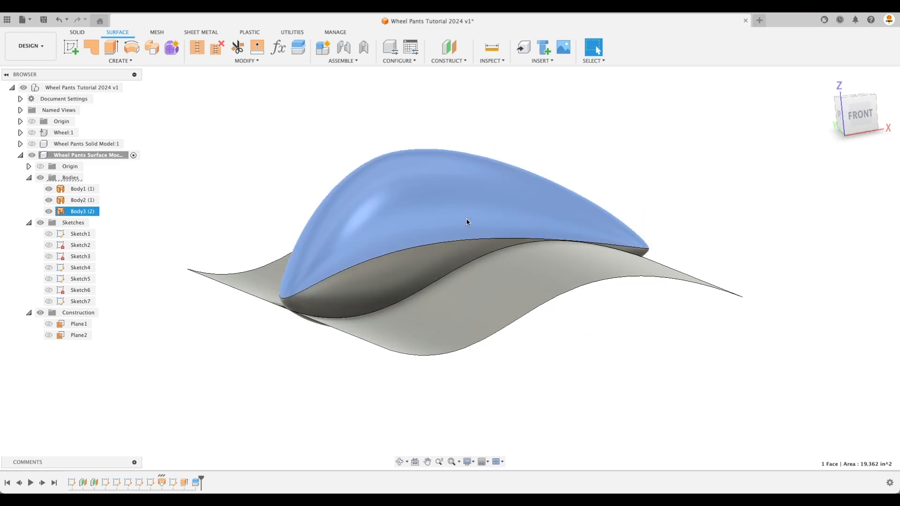
left_click(406, 264)
scroll(457, 300, "down", 3, "shift")
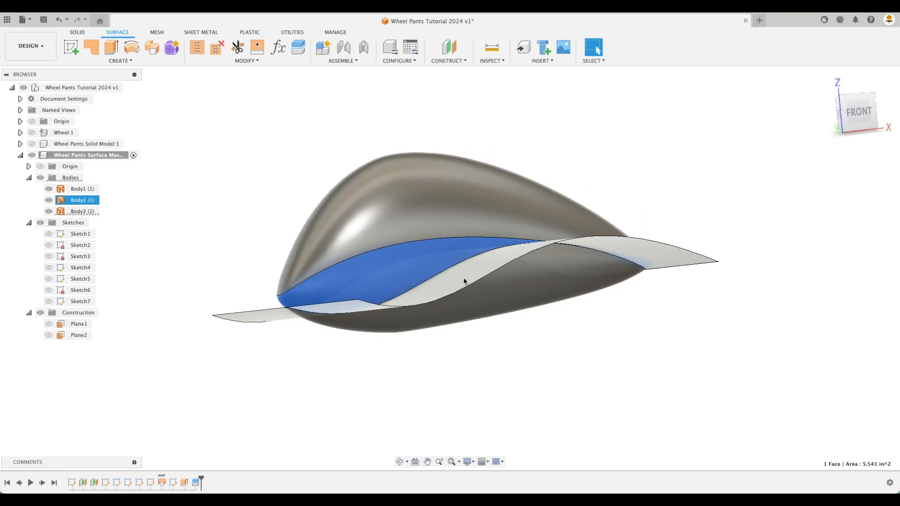
left_click(500, 304)
scroll(539, 335, "down", 3, "shift")
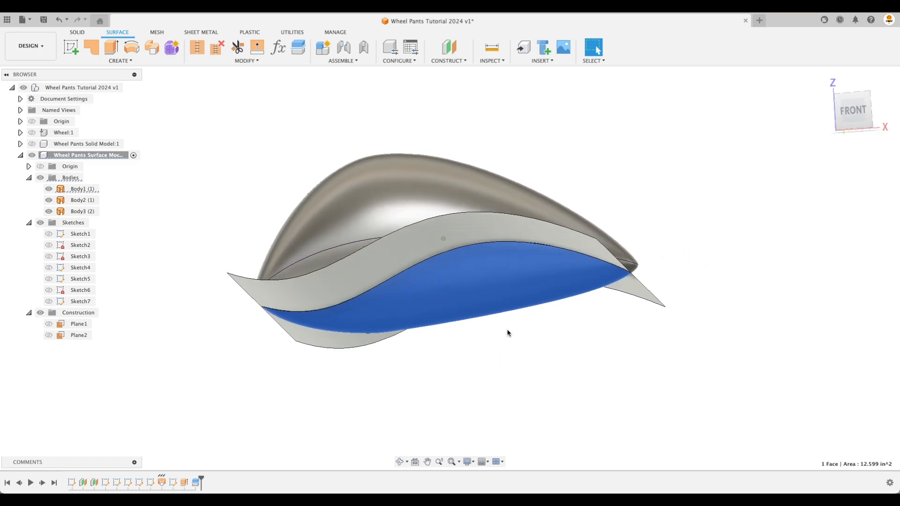
scroll(507, 333, "up", 2, "shift")
- Hide the lower piece Body1 and the splitting surface Body2, leaving only the upper wheel pant shown
left_click(48, 189)
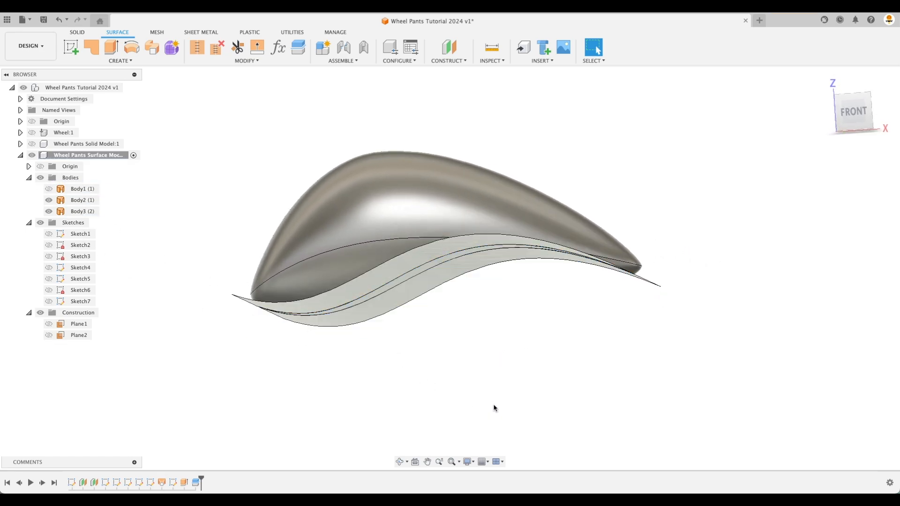
scroll(494, 408, "up", 3, "shift")
scroll(444, 308, "down", 3, "shift")
left_click(440, 301)
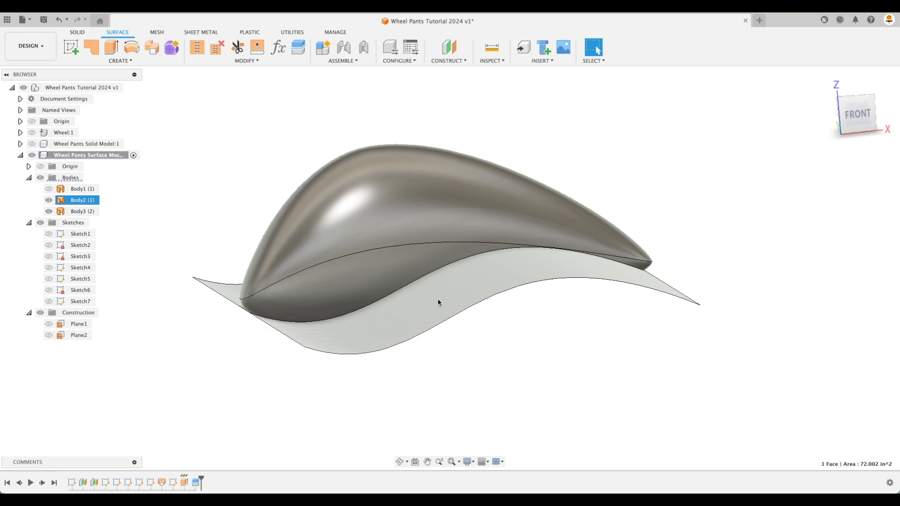
left_click(50, 201)
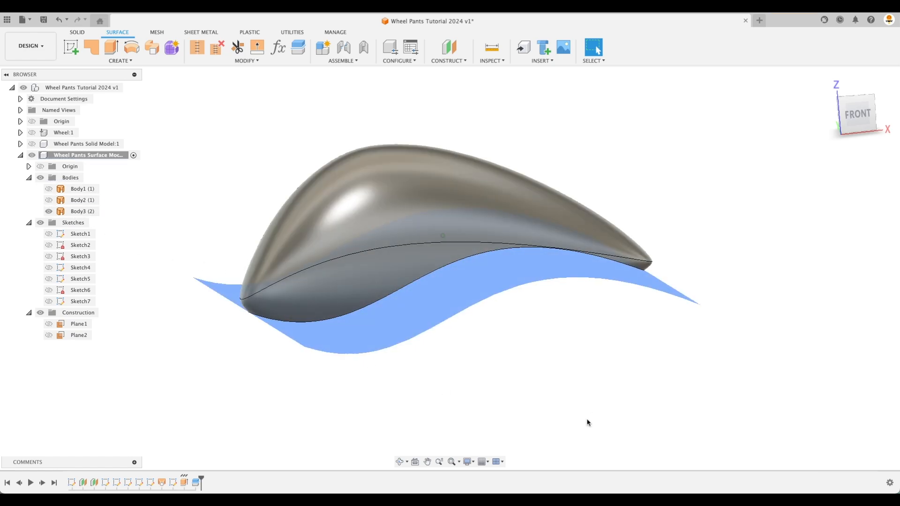
scroll(588, 423, "down", 3, "shift")
scroll(604, 426, "down", 5, "shift")
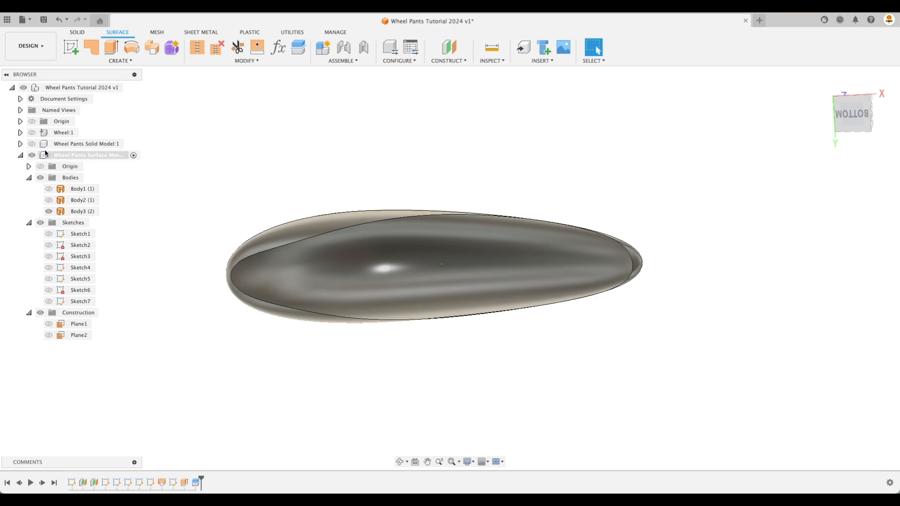
- Show the Wheel component and examine its clearance against the front edges of the wheel pant's lower opening
left_click(33, 133)
scroll(231, 286, "up", 5)
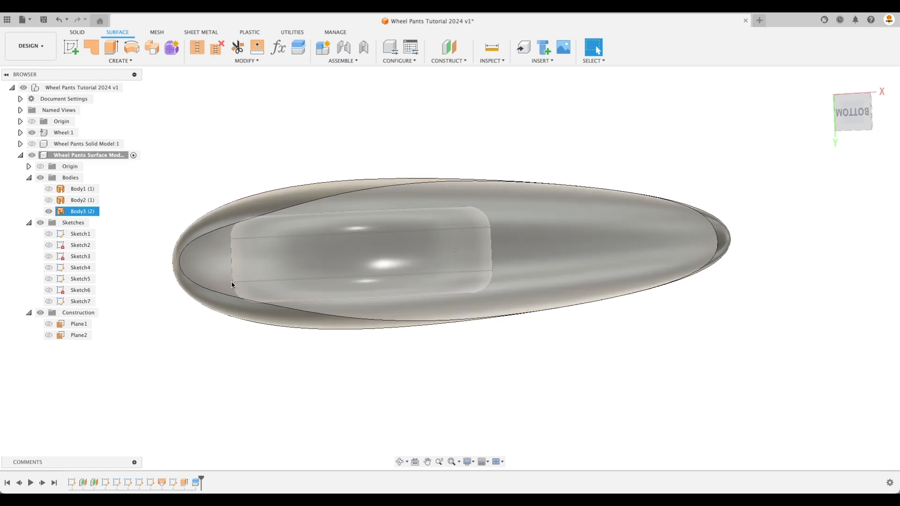
scroll(322, 240, "up", 2)
scroll(322, 199, "down", 2, "shift")
scroll(323, 171, "up", 2, "shift")
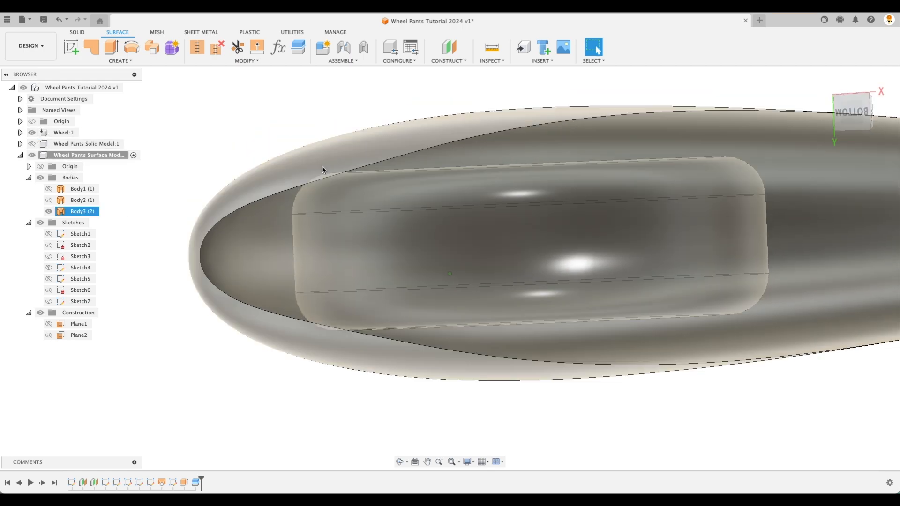
left_click(315, 182)
scroll(321, 201, "down", 2)
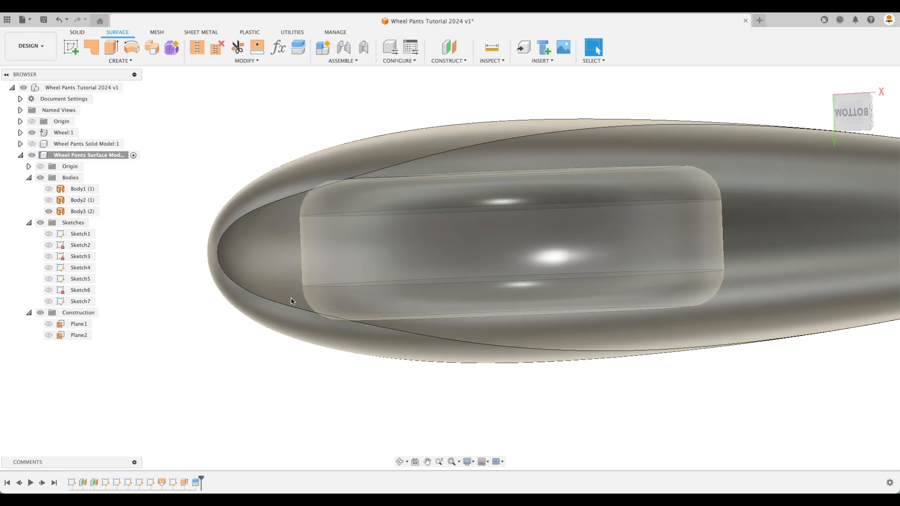
scroll(233, 395, "down", 5, "shift")
scroll(337, 283, "down", 4, "shift")
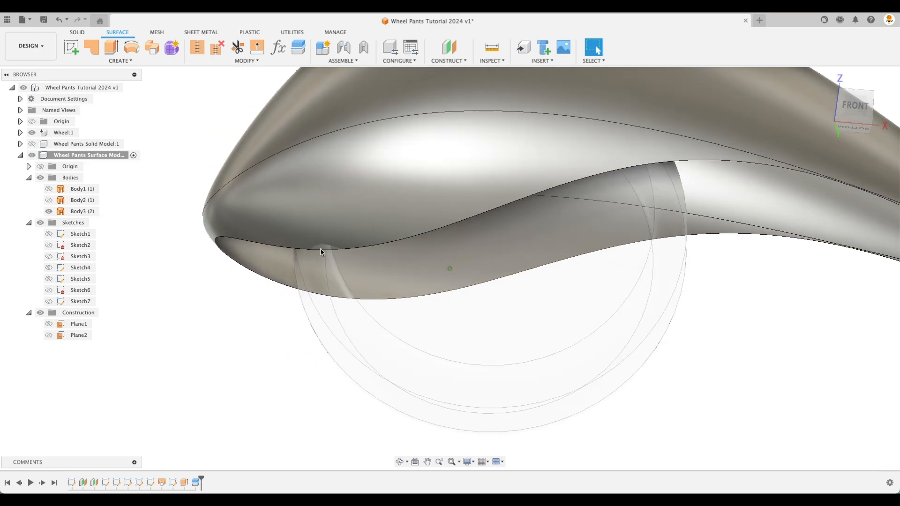
scroll(326, 258, "down", 2)
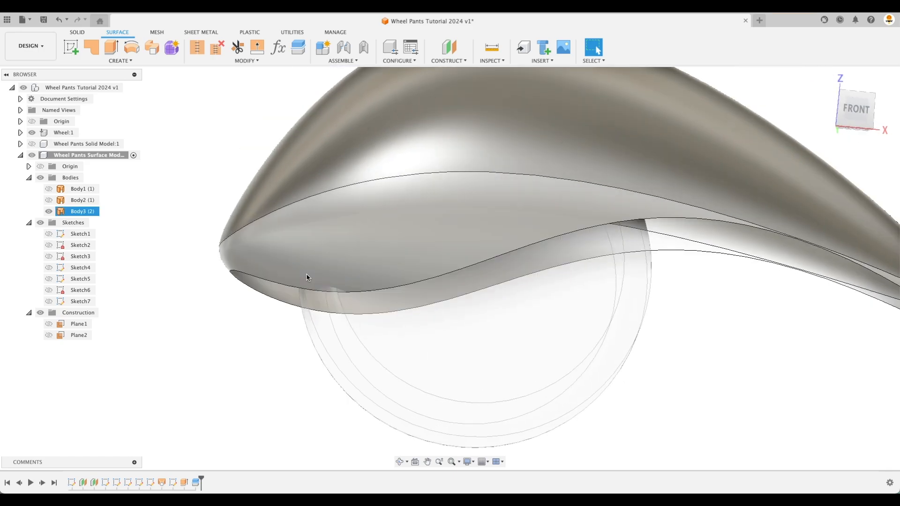
- Edit Sketch7 to move the spline's front interior fit point to about X -1.158 in, Z -0.146 in; finish the sketch and hide the wheel
double_click(173, 483)
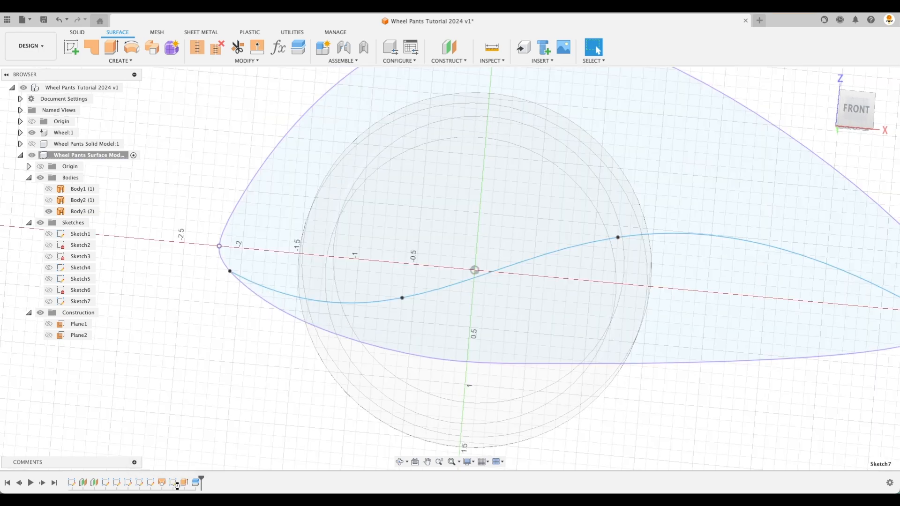
left_click(361, 310)
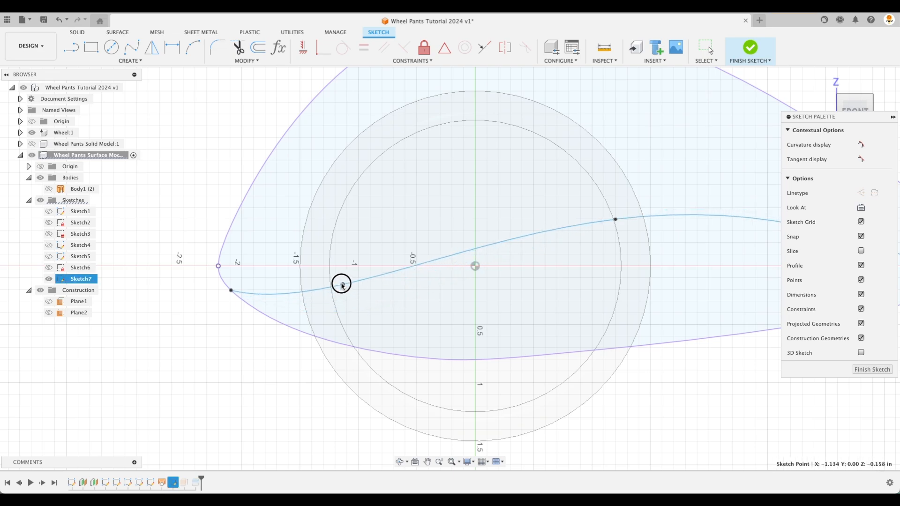
left_click(868, 369)
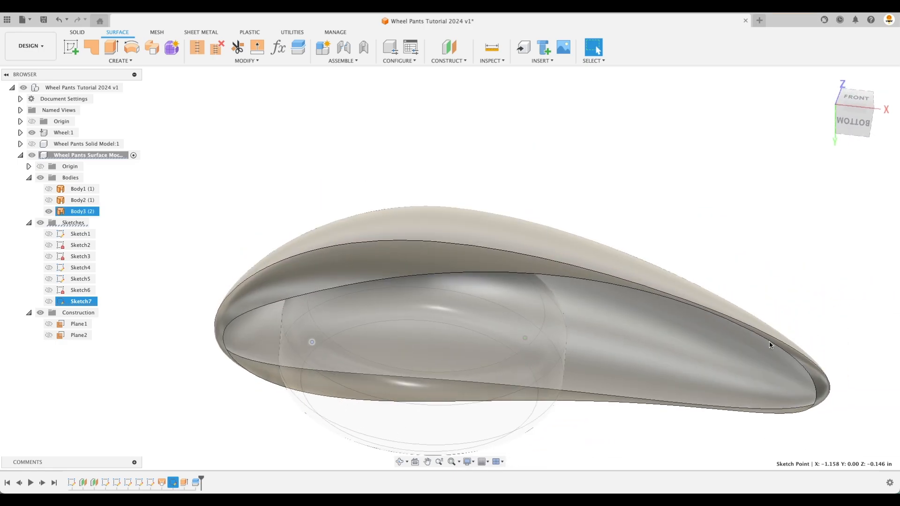
left_click(846, 330)
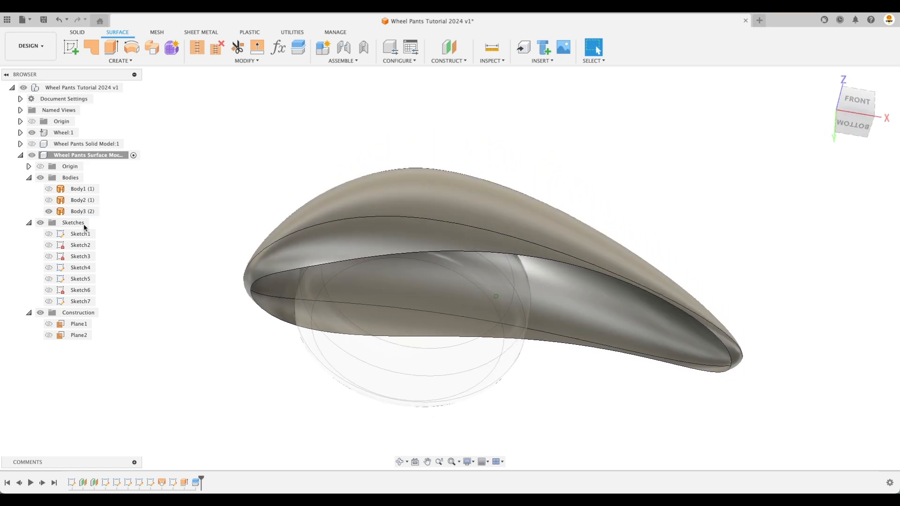
left_click(32, 132)
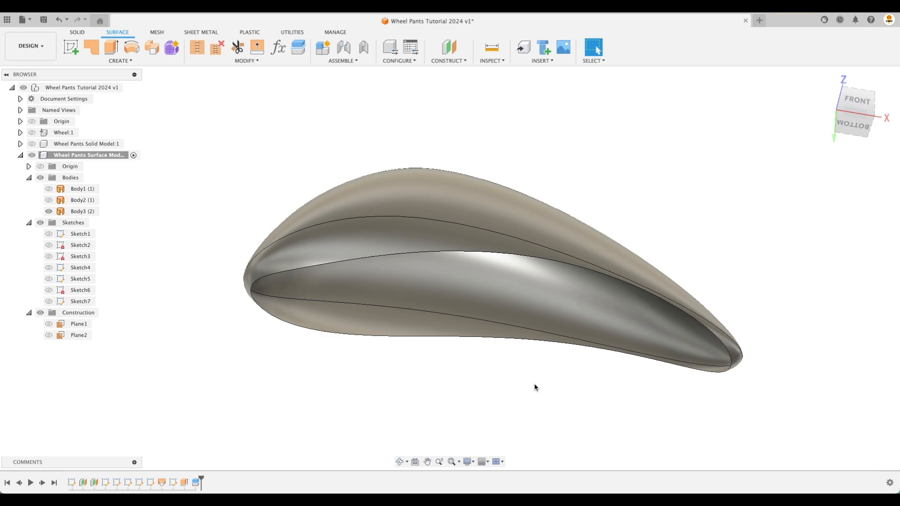
- Patch the open lower edge loop of the upper wheel pant as a new body, with chaining enabled
left_click(131, 61)
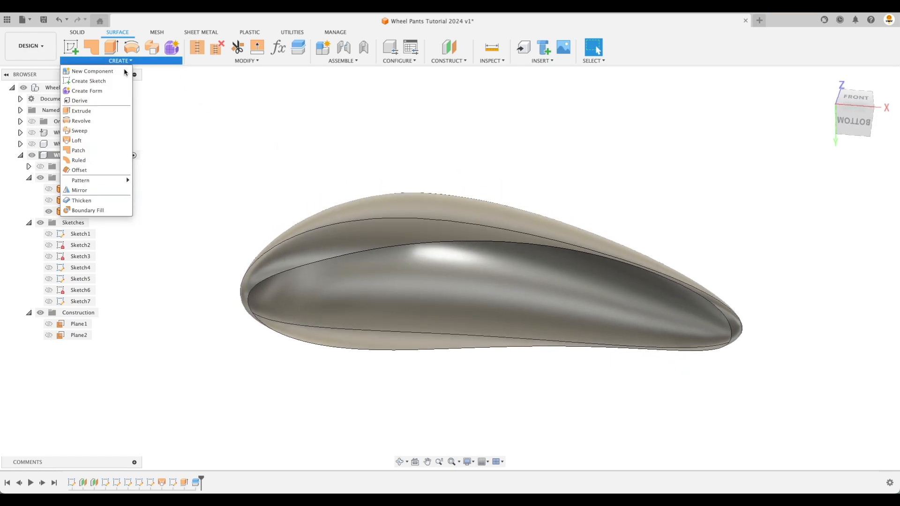
left_click(78, 150)
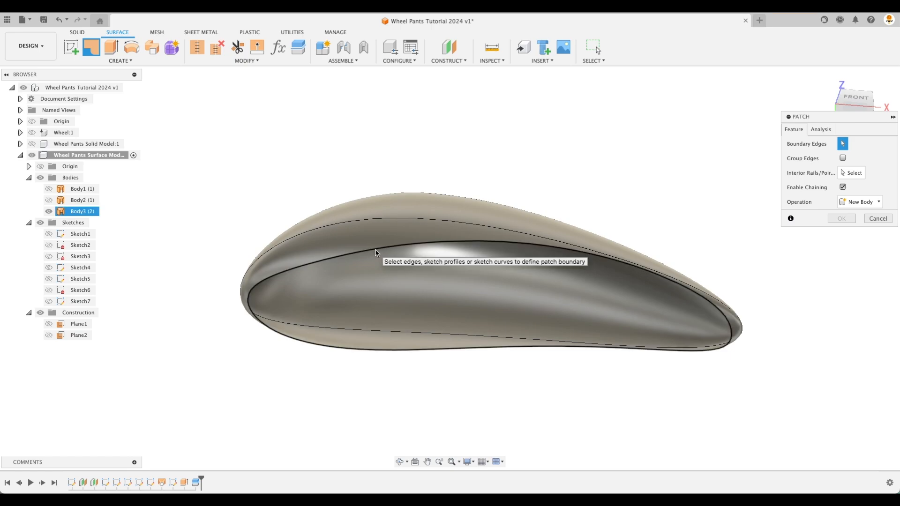
left_click(375, 252)
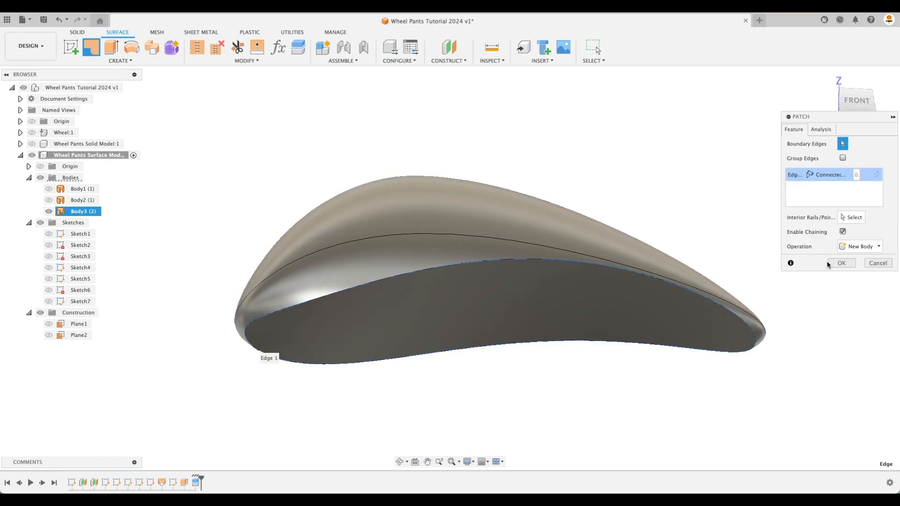
left_click(841, 263)
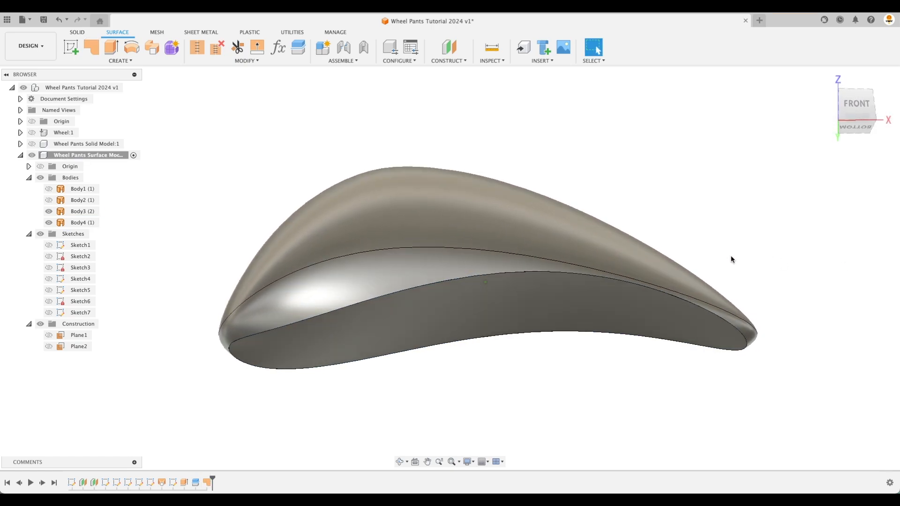
- Stitch the upper wheel pant surface and the patch into a new body with a 0.004 in tolerance
scroll(524, 156, "down", 1)
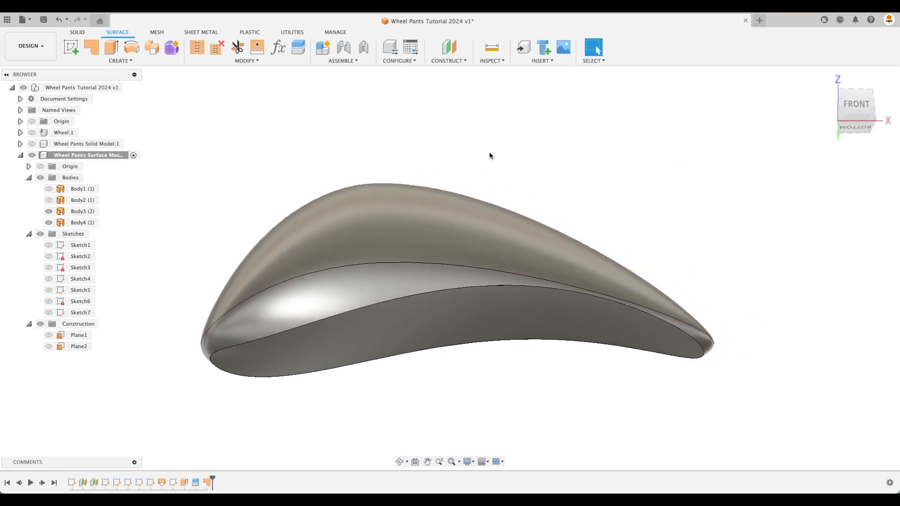
left_click(197, 48)
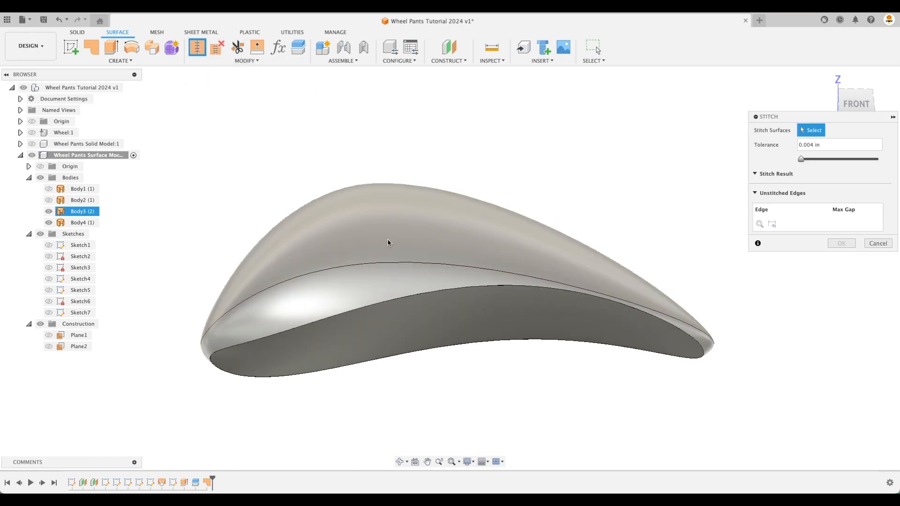
left_click(388, 245)
left_click(420, 310)
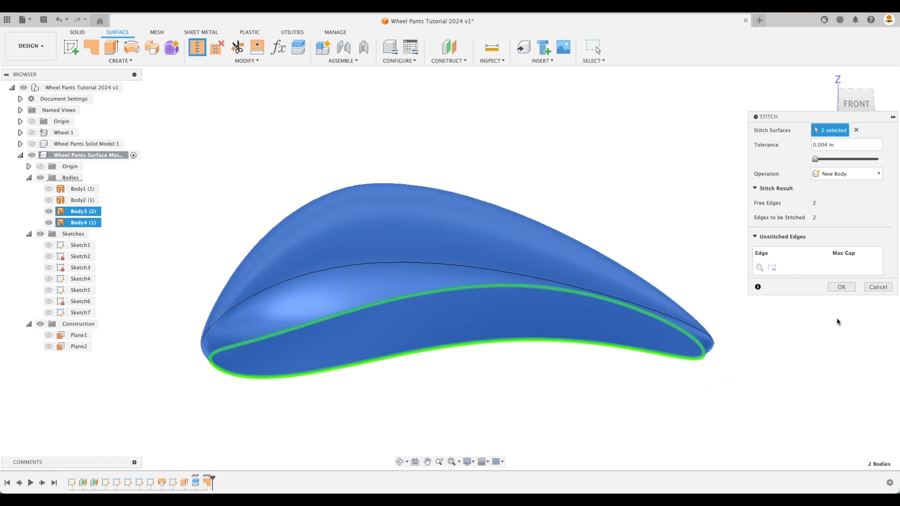
left_click(841, 286)
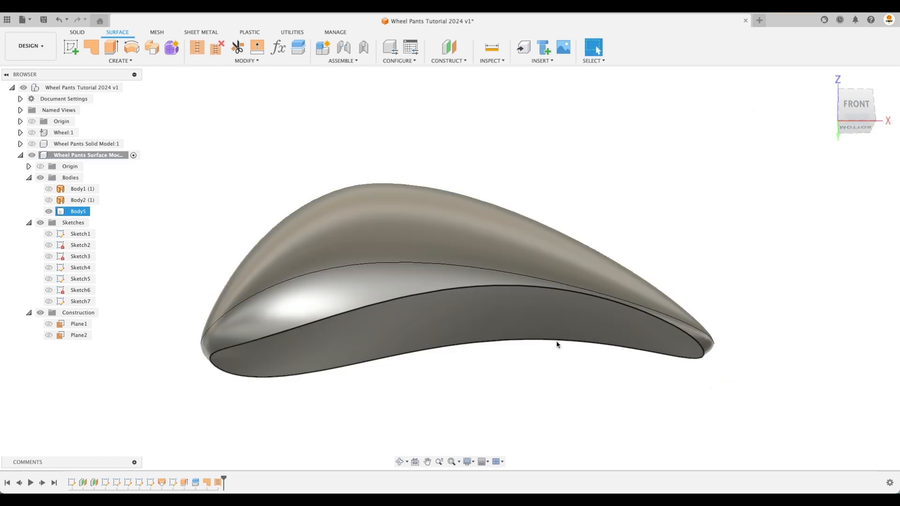
left_click(83, 214)
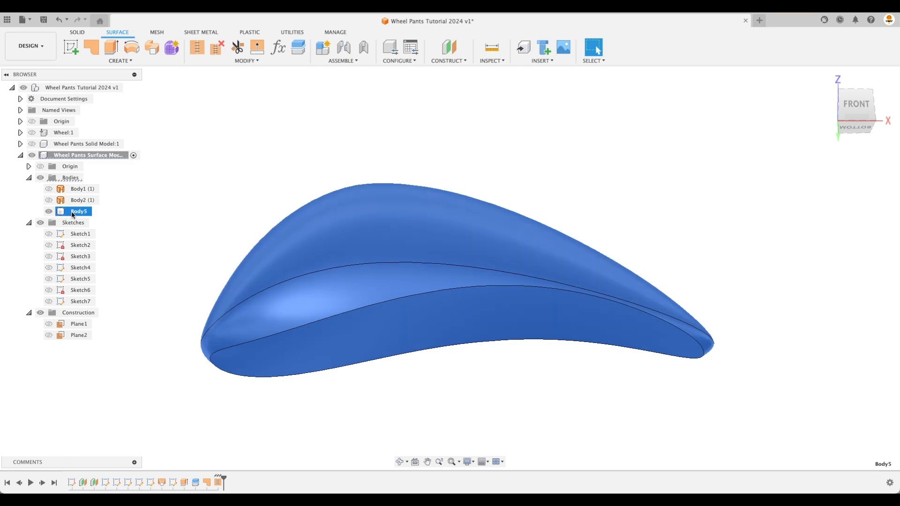
left_click(253, 172)
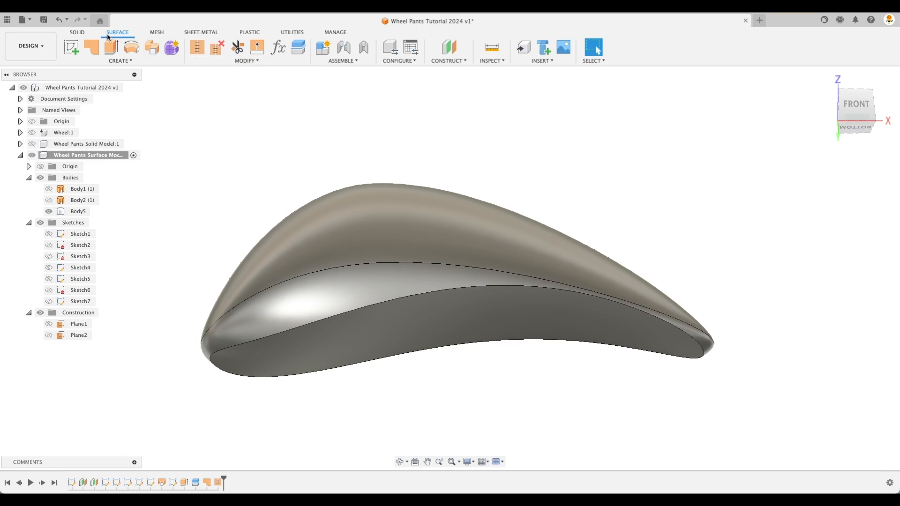
- Shell the upper wheel pant solid to a 0.1 in inside thickness, removing the patched lower face
left_click(77, 33)
left_click(344, 47)
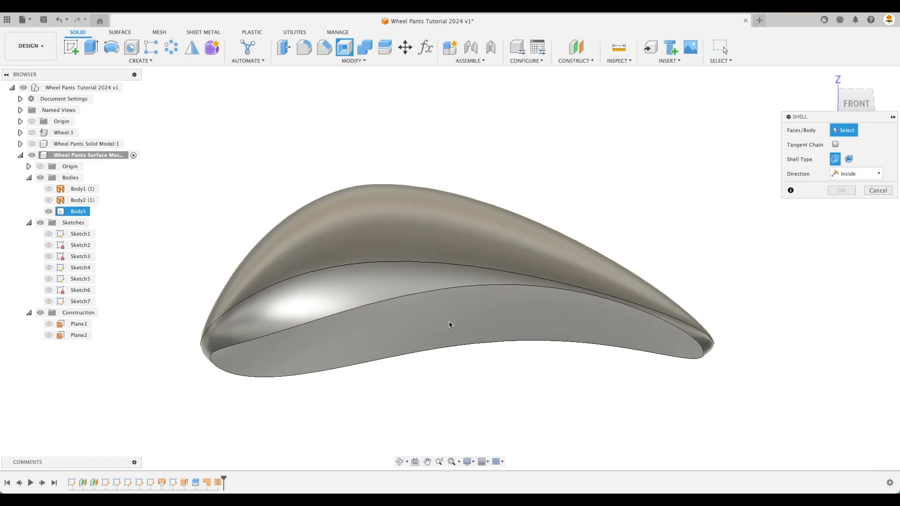
left_click(449, 320)
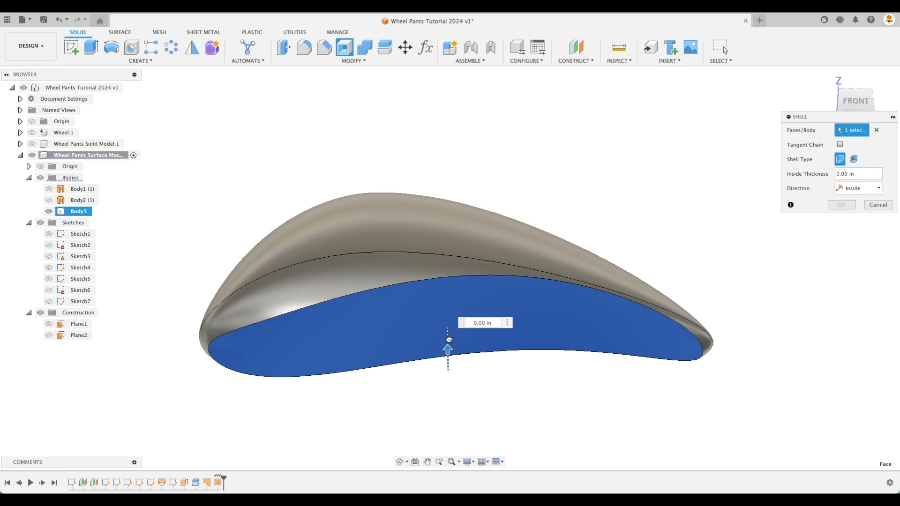
left_click_drag(448, 339, 448, 343)
left_click_drag(708, 443, 705, 441)
middle_click_drag(686, 441, 581, 394, "shift")
type(".1")
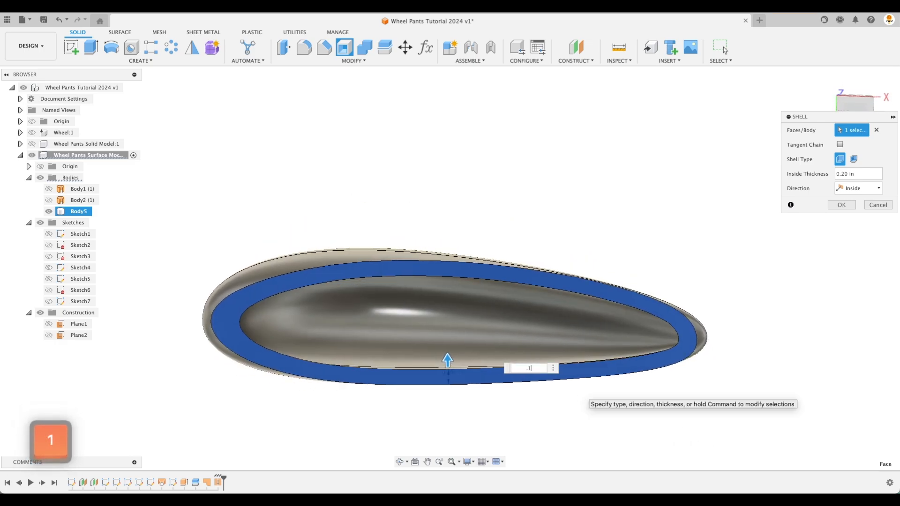
key("Return")
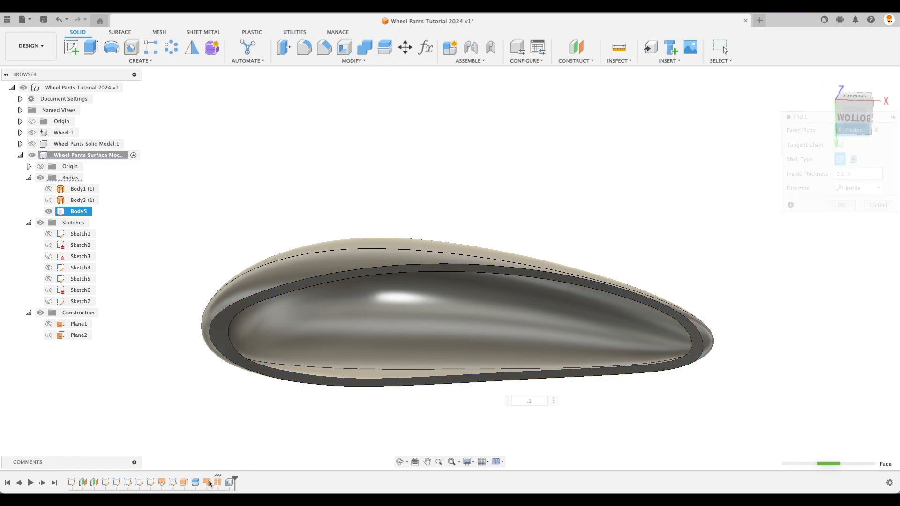
key("Return")
- Roll the timeline back to just before the Patch feature and view the open upper surface from below
left_click_drag(223, 479, 201, 476)
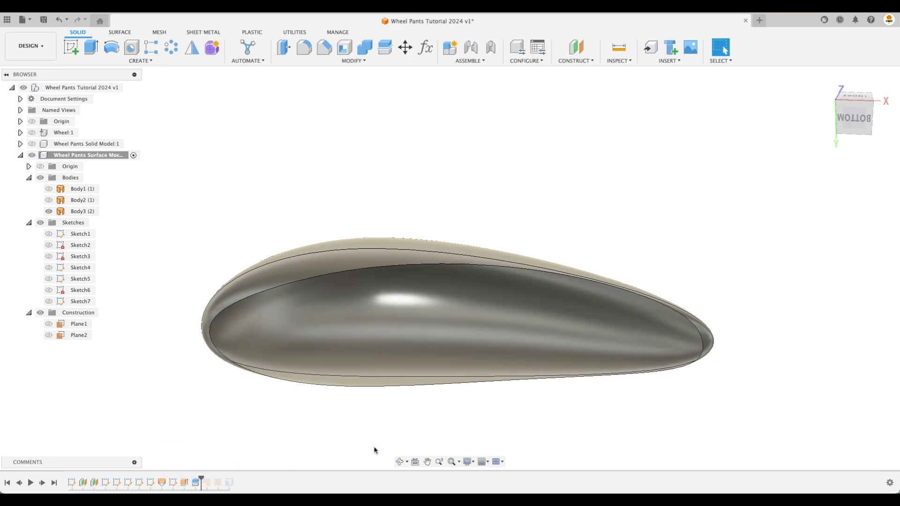
middle_click_drag(488, 421, 396, 271, "shift")
scroll(356, 276, "down", 1)
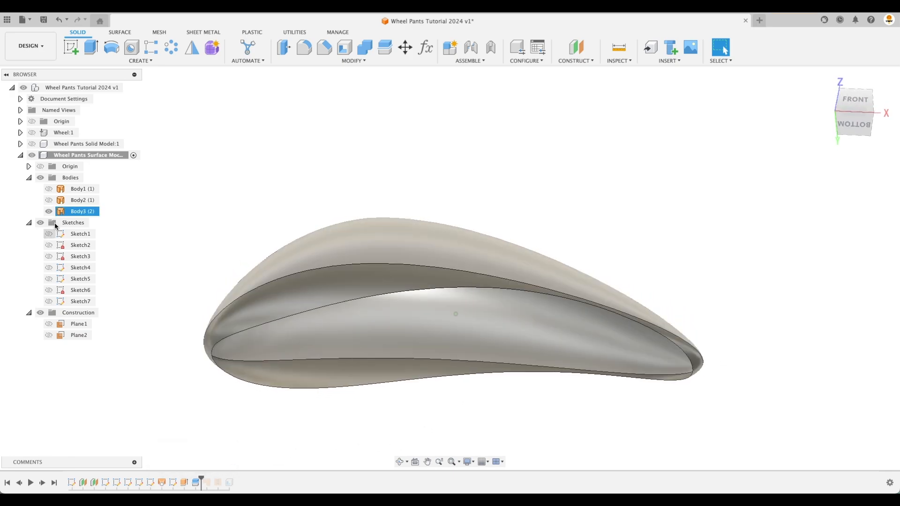
middle_click_drag(316, 233, 392, 283, "shift")
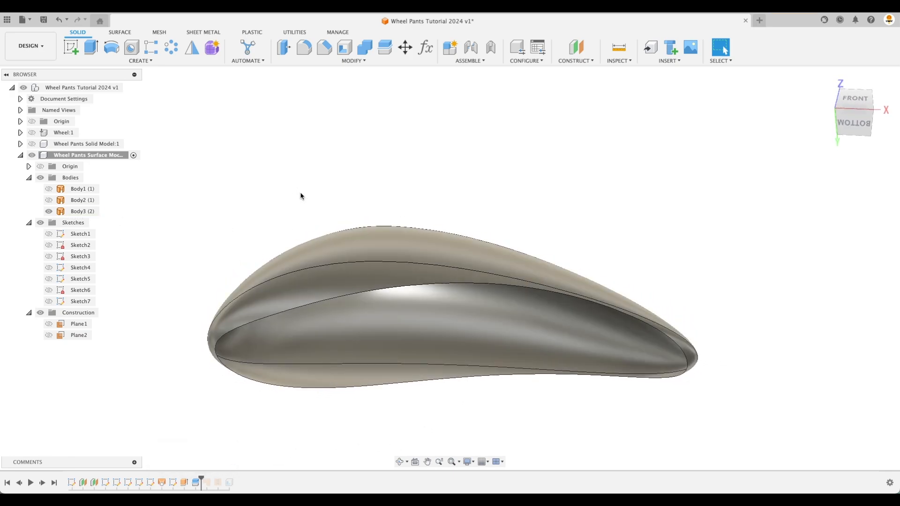
middle_click_drag(253, 102, 172, 77, "shift")
- Try to thicken the open upper surface to one side by -0.05 in as a new body, and roll the timeline forward past the shell
left_click(119, 32)
left_click(132, 62)
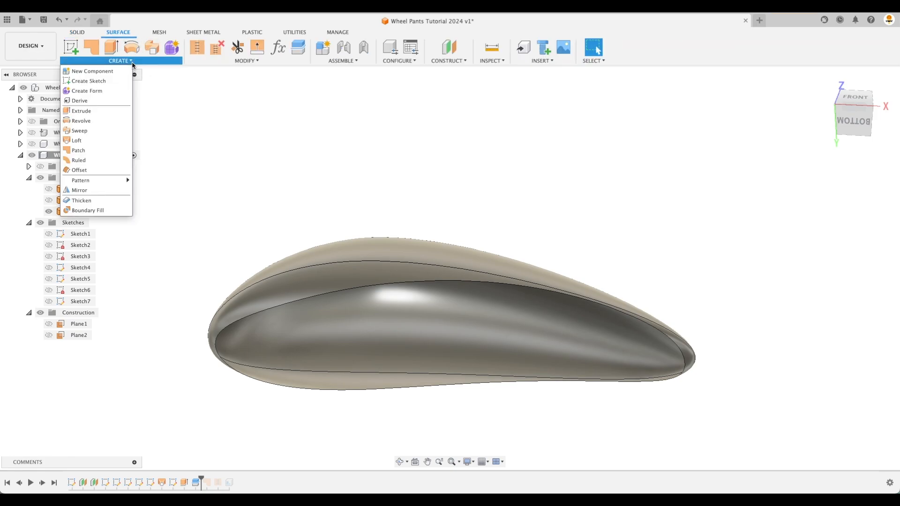
left_click(79, 202)
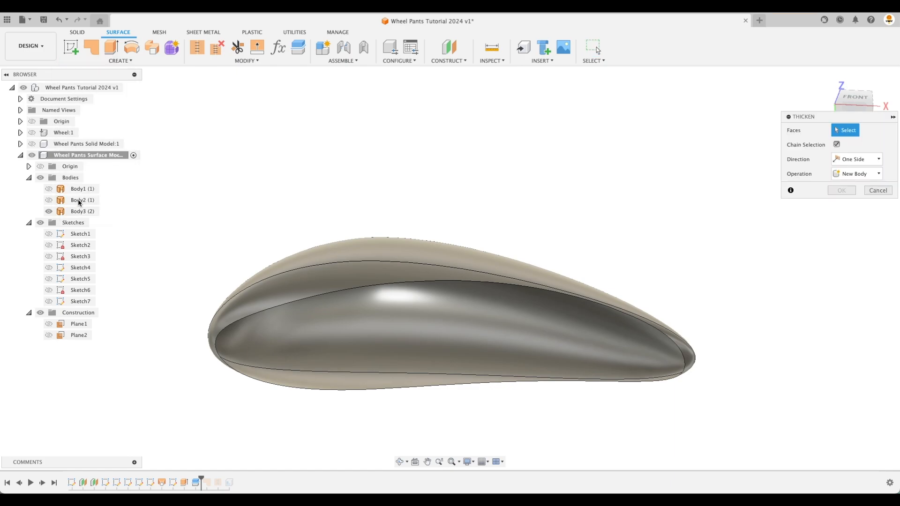
left_click(358, 289)
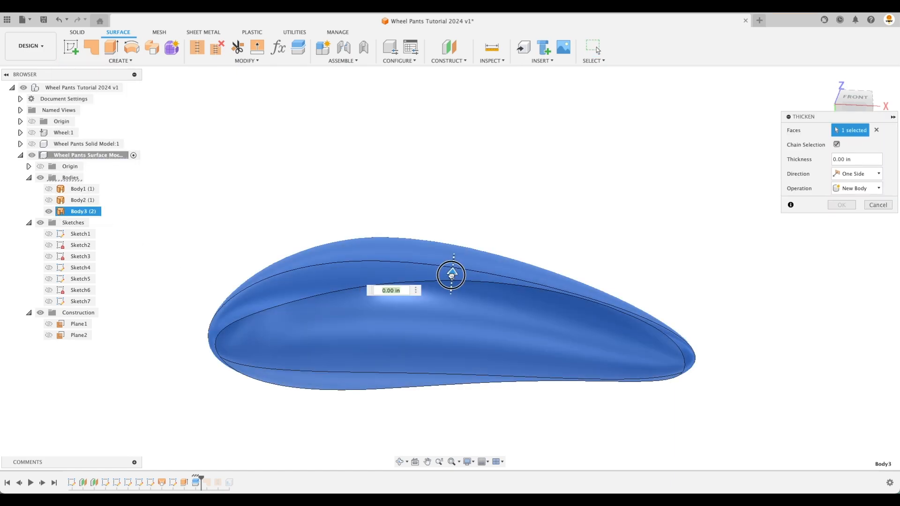
left_click_drag(451, 280, 454, 297)
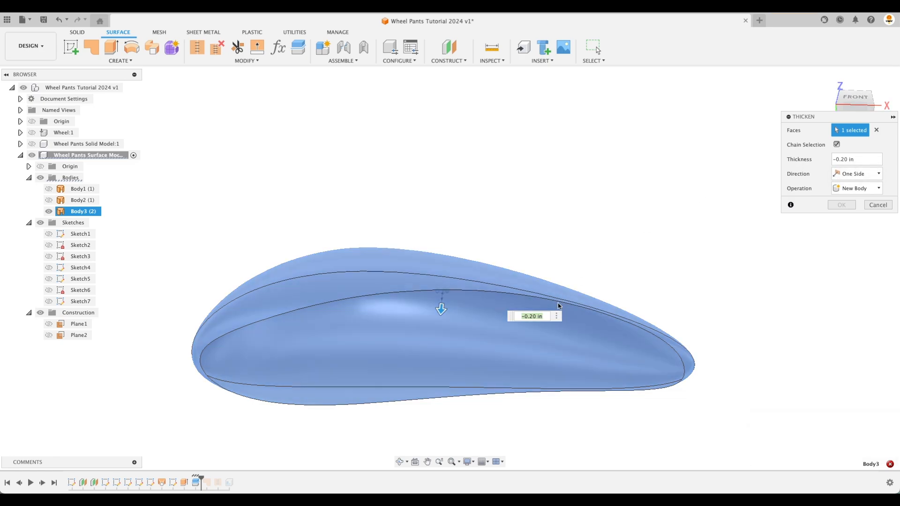
type("-1.")
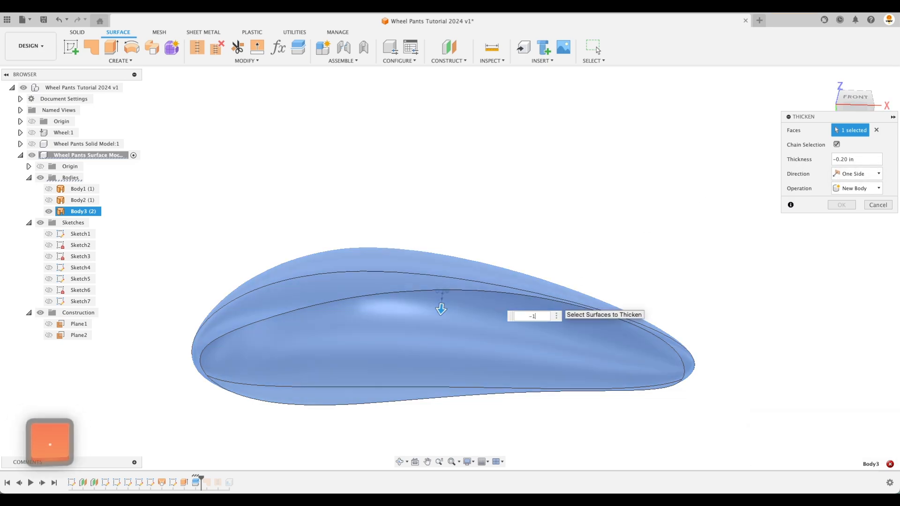
key("BackSpace")
key("BackSpace")
type(".05")
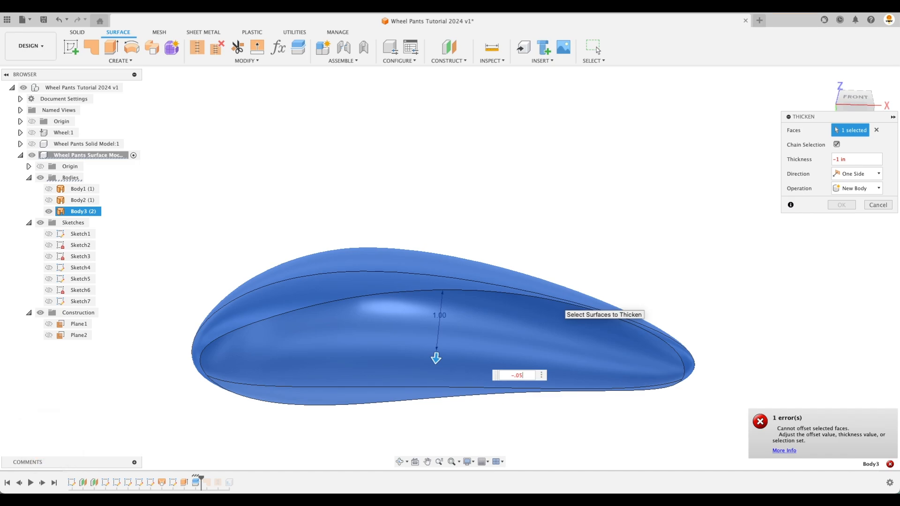
key("Return")
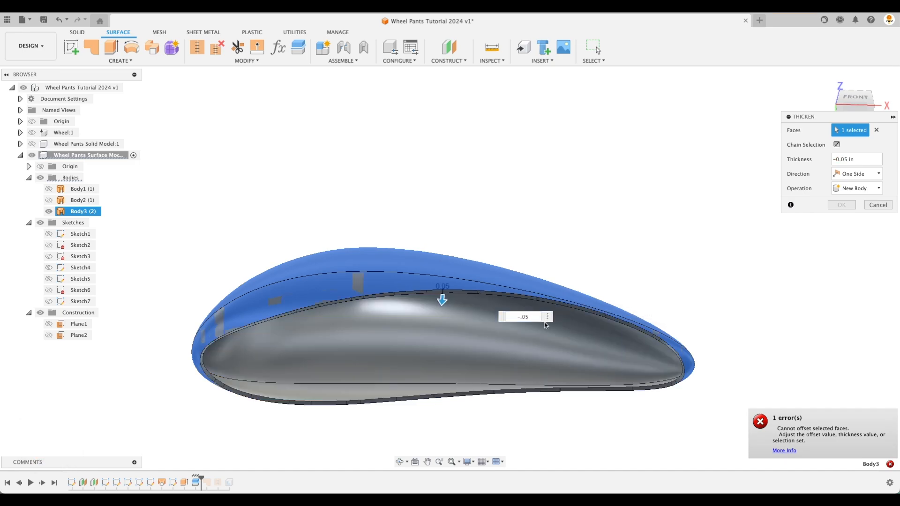
middle_click_drag(517, 347, 706, 358, "shift")
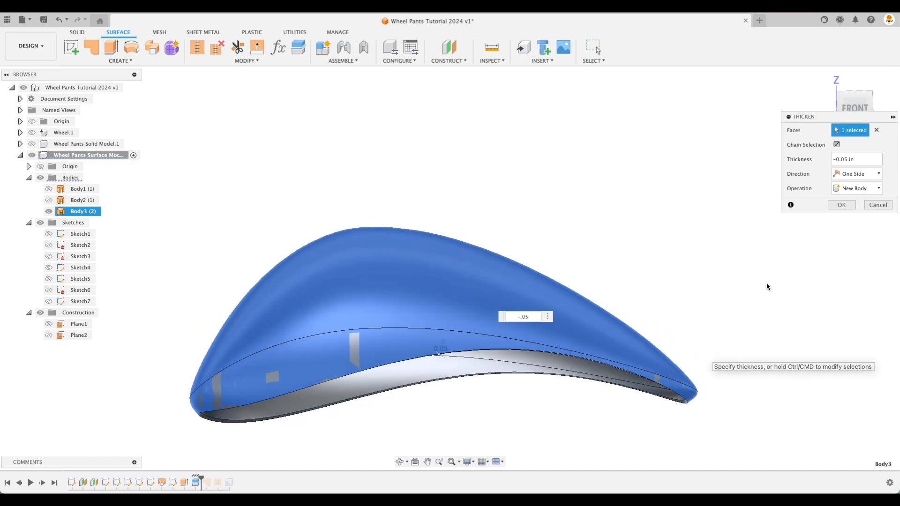
left_click(887, 206)
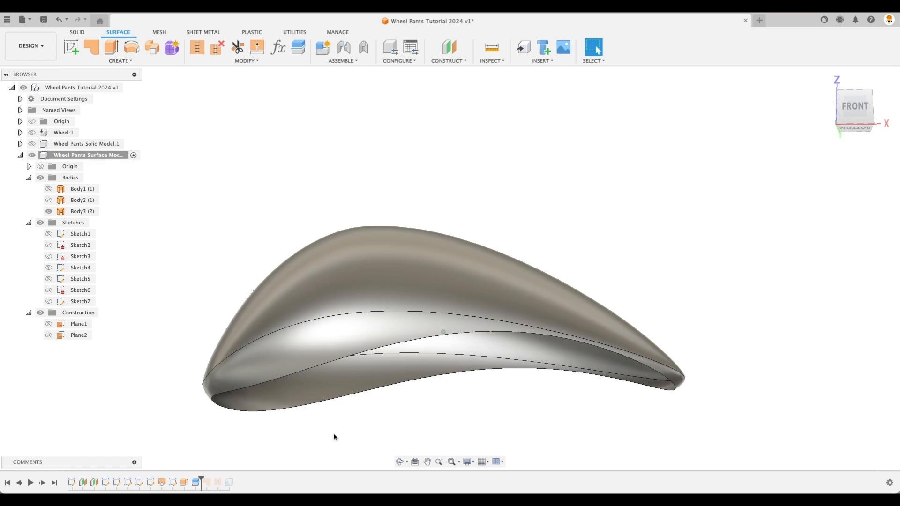
left_click_drag(201, 479, 234, 483)
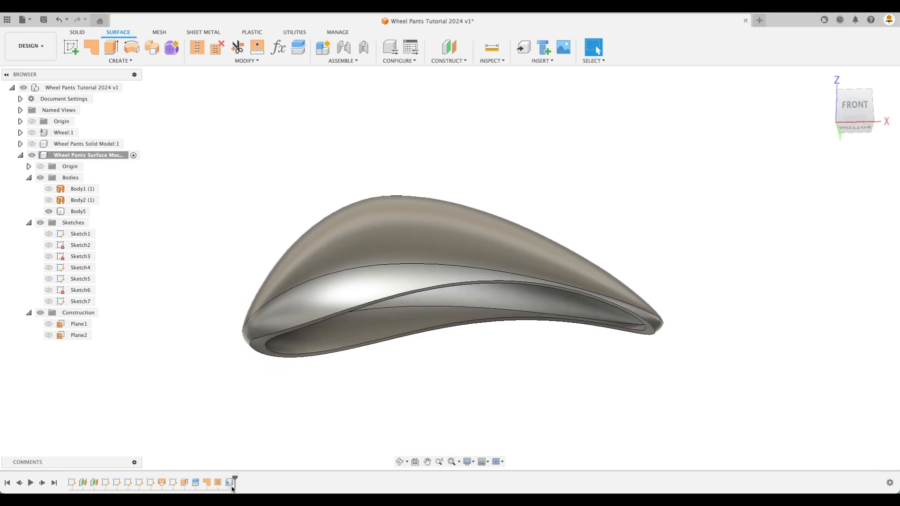
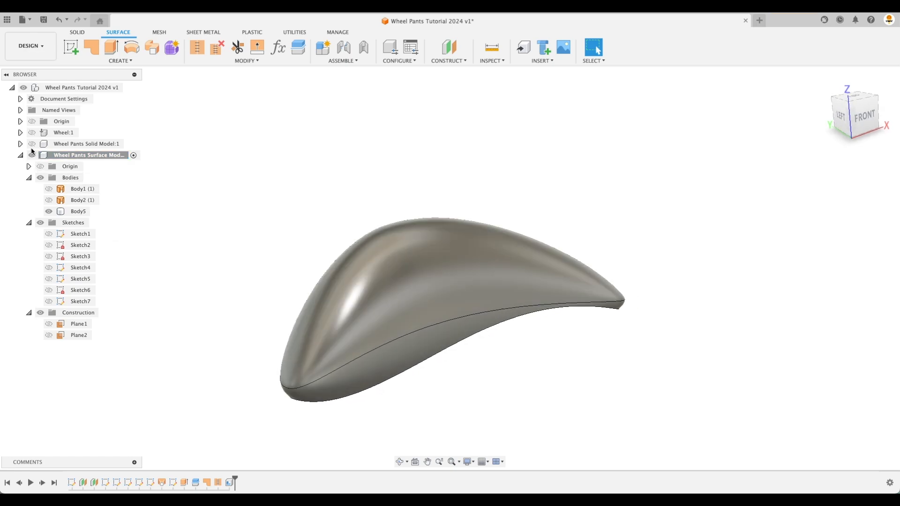
- Show the Wheel component and create a construction plane offset from the XZ plane to beyond the wheel pant's side
left_click(32, 132)
middle_click_drag(307, 100, 463, 111, "shift")
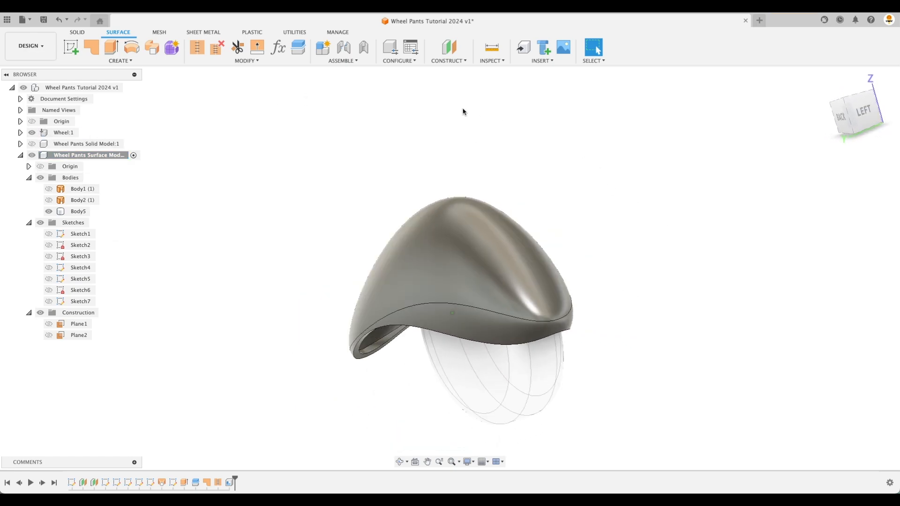
left_click(450, 51)
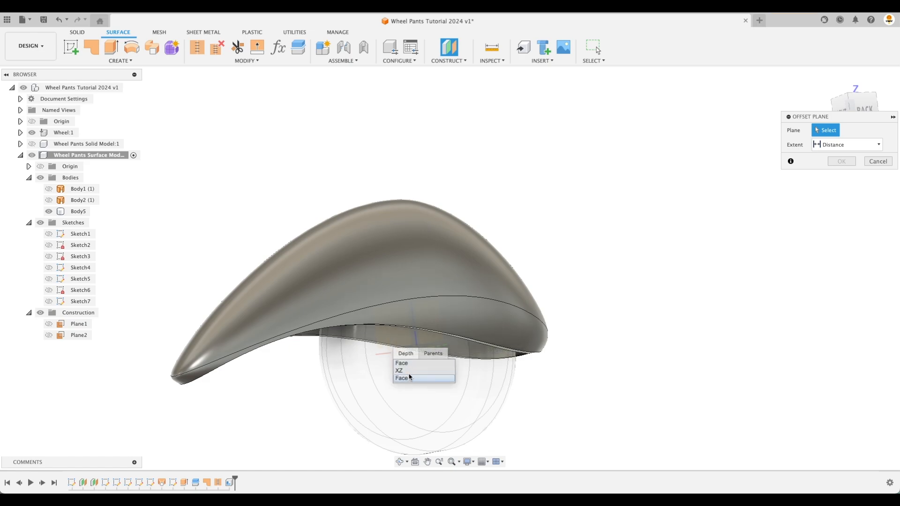
left_click(400, 371)
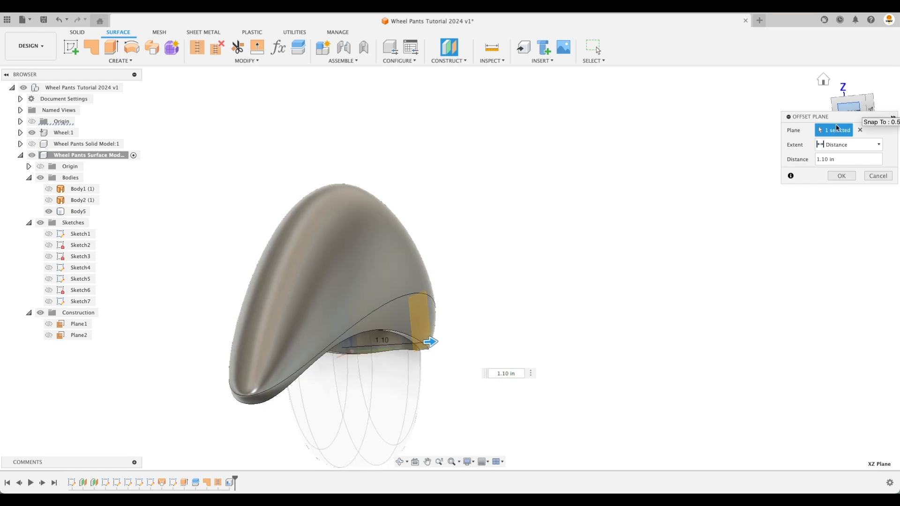
left_click(848, 108)
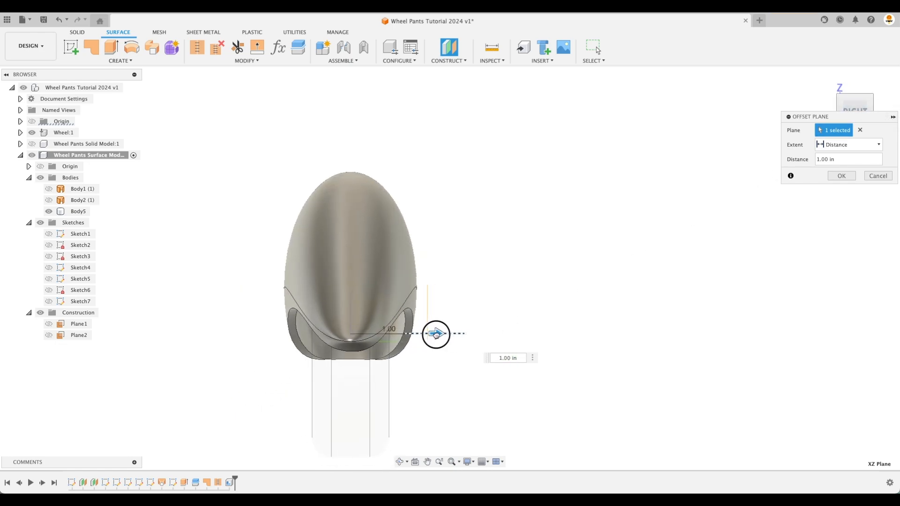
left_click_drag(441, 334, 518, 334)
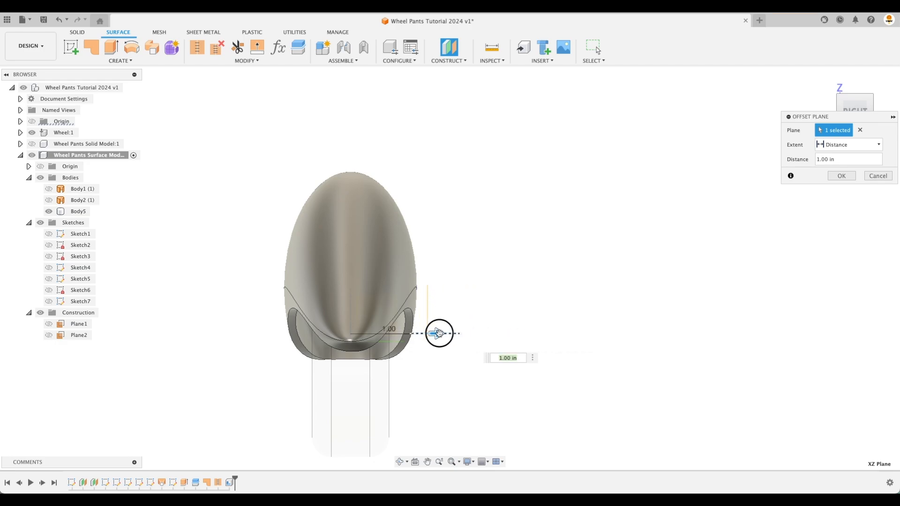
left_click_drag(438, 333, 500, 333)
left_click(841, 176)
- Start a sketch on the new offset plane and draw a vertical slot centred on the origin
middle_click_drag(713, 229, 182, 101, "shift")
left_click(75, 44)
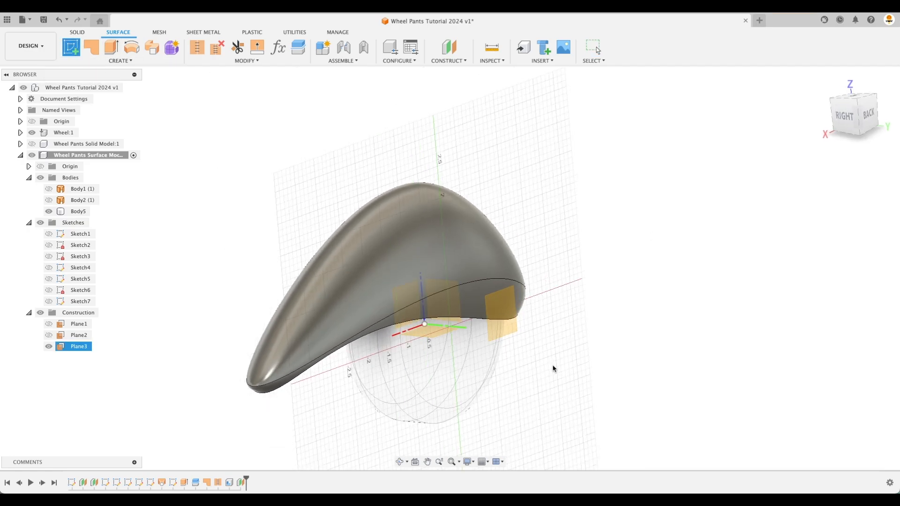
left_click(505, 317)
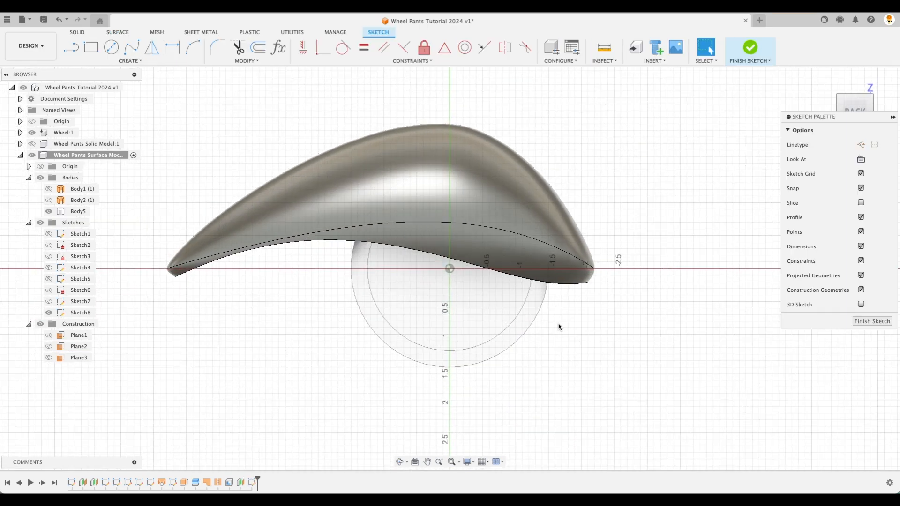
left_click(138, 62)
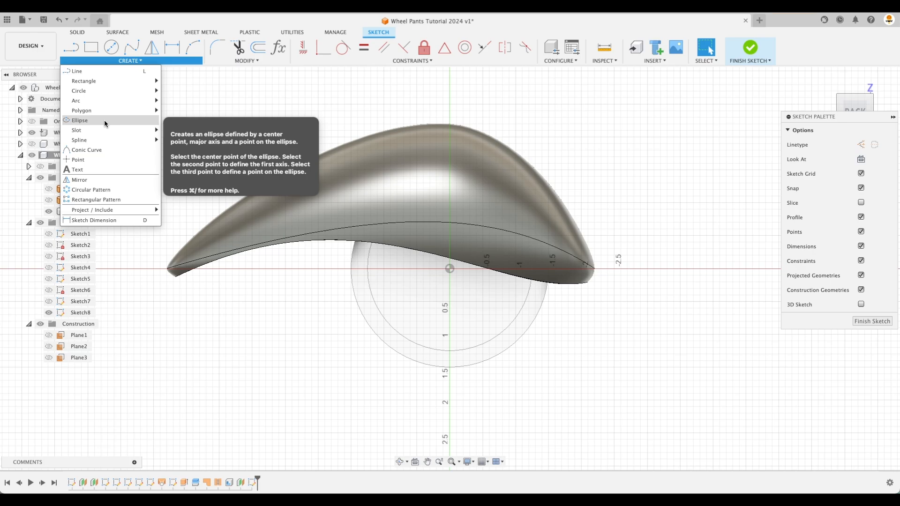
mouse_move(100, 131)
left_click(199, 149)
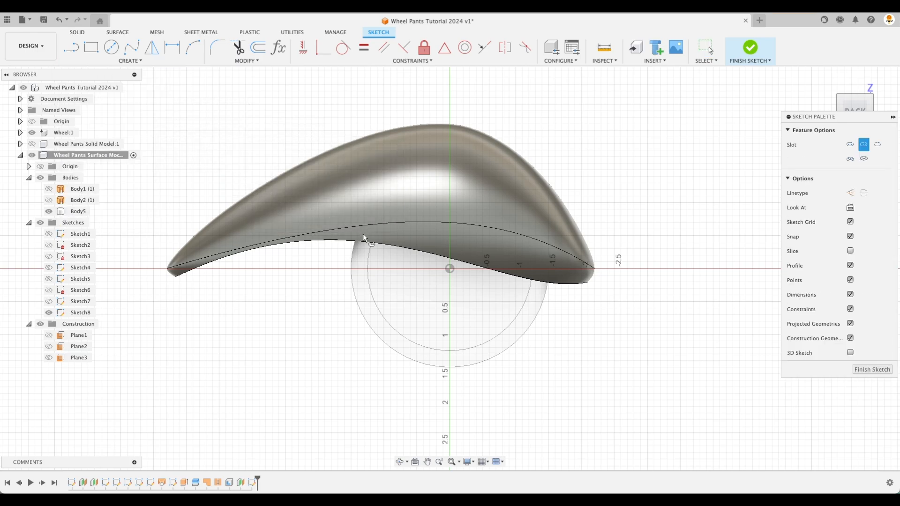
left_click(449, 230)
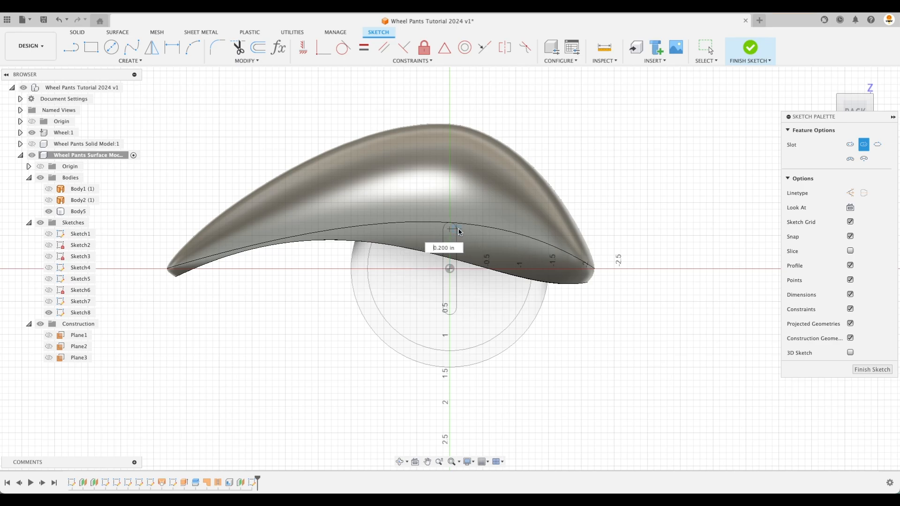
left_click(462, 232)
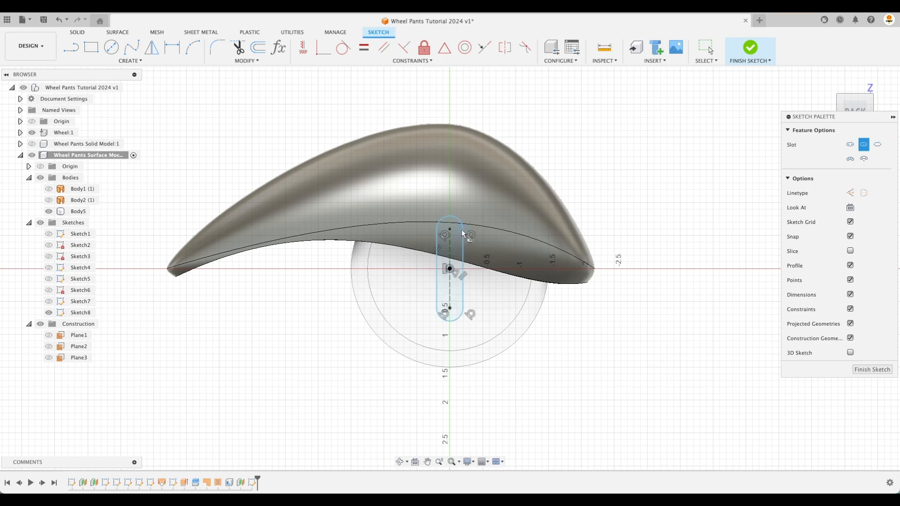
- Offset the slot outline outward by 0.25 in and finish the sketch
left_click(258, 47)
left_click(463, 274)
left_click_drag(469, 240, 481, 242)
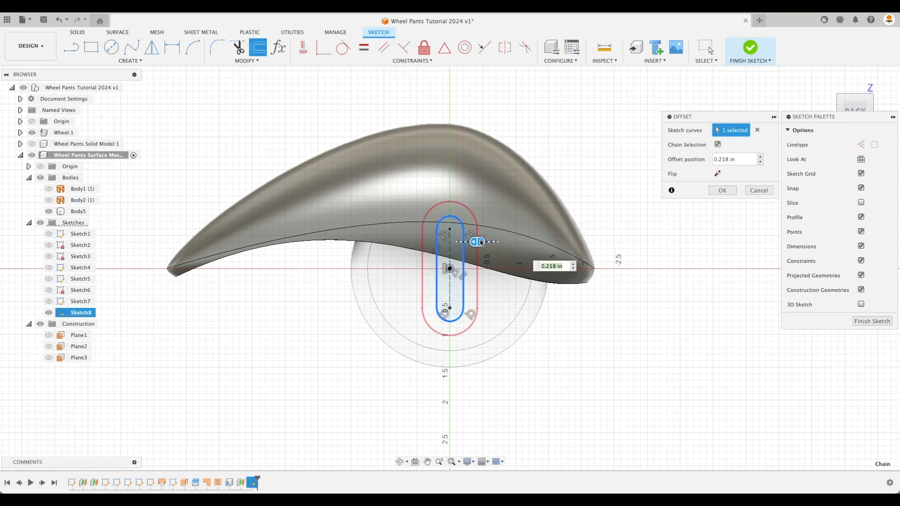
type(".25")
key("Return")
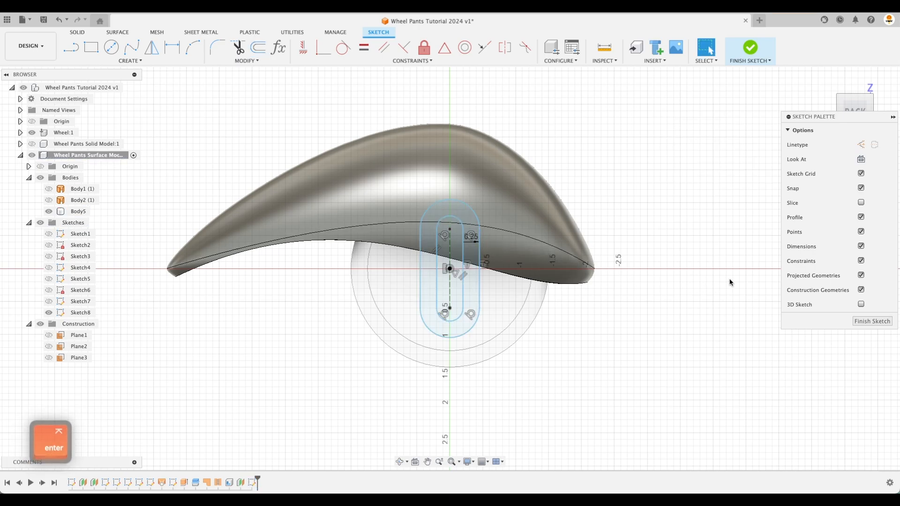
left_click(872, 322)
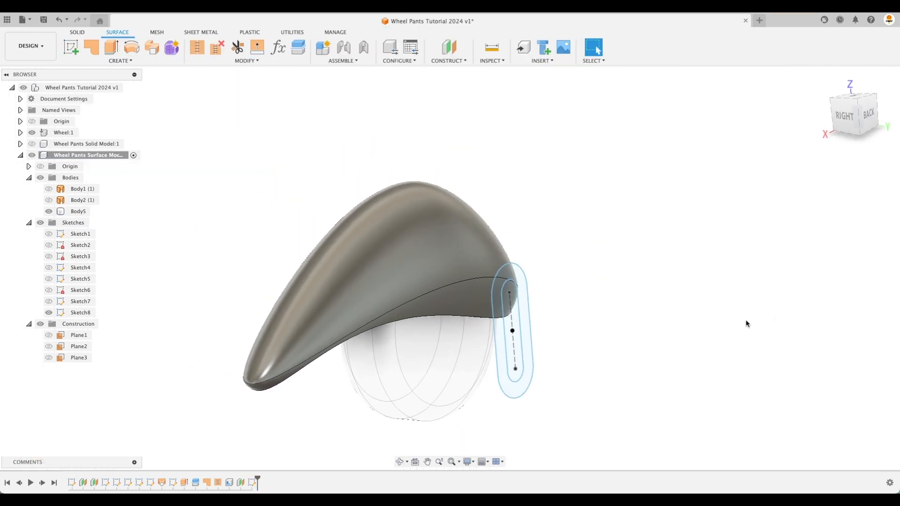
left_click(78, 33)
left_click(90, 48)
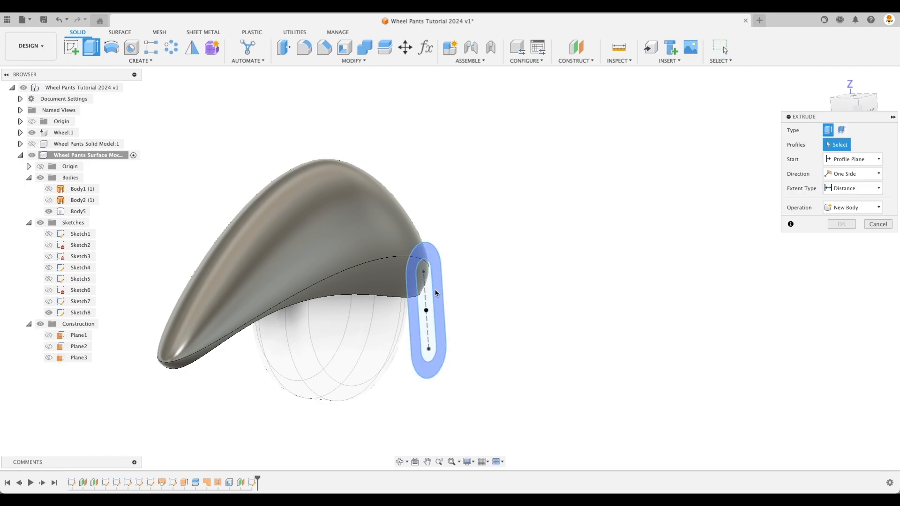
left_click(875, 225)
- Edit the slot sketch to project the wheel pant's lower edge into it as a linked curve, and finish the sketch
double_click(252, 483)
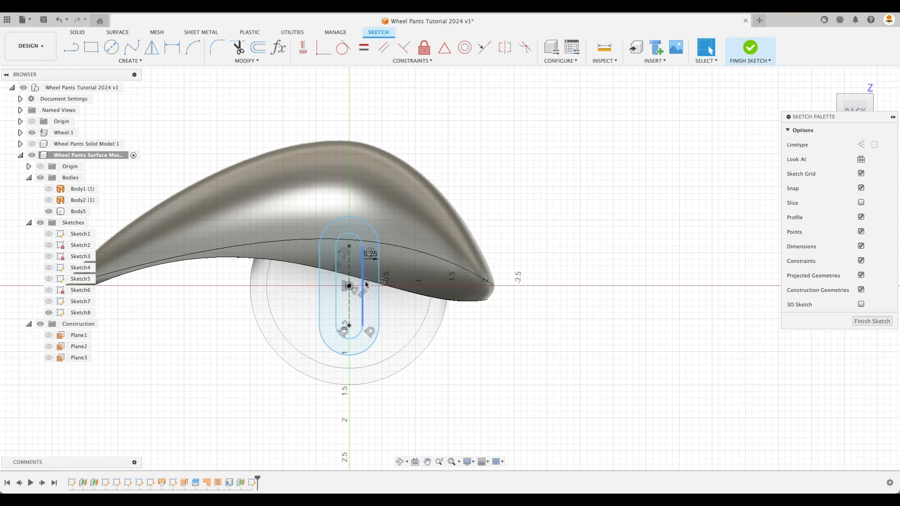
key("p")
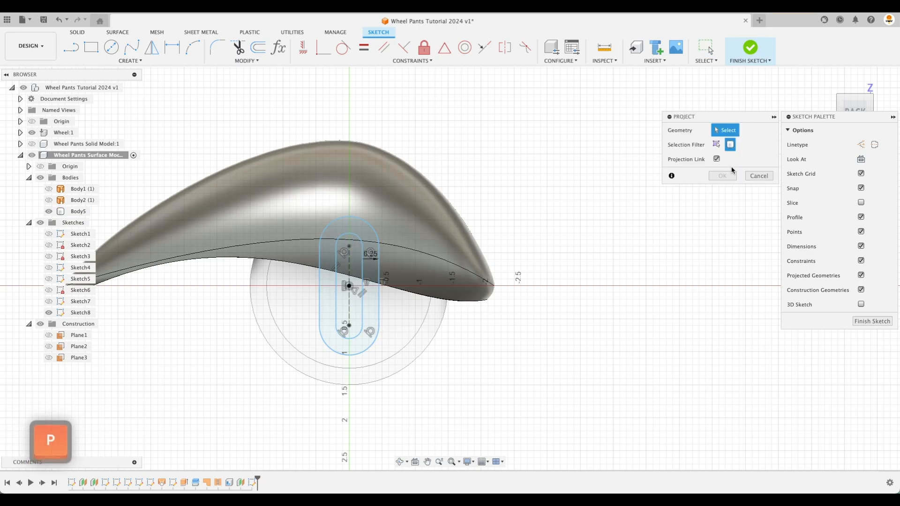
left_click(717, 147)
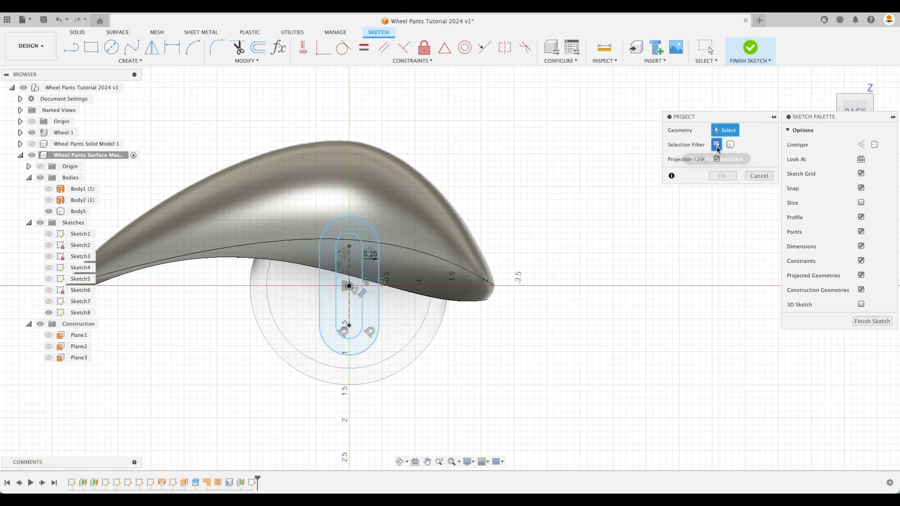
left_click(390, 289)
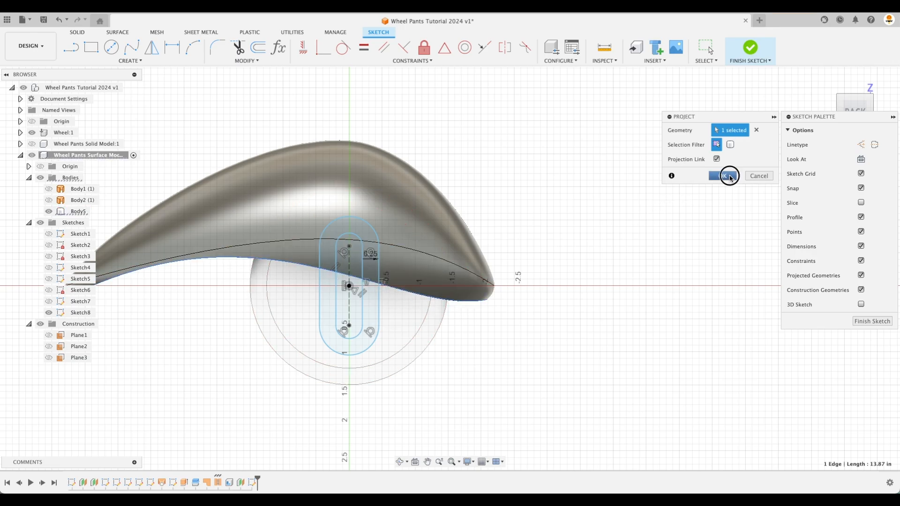
left_click(730, 177)
middle_click_drag(677, 311, 735, 310)
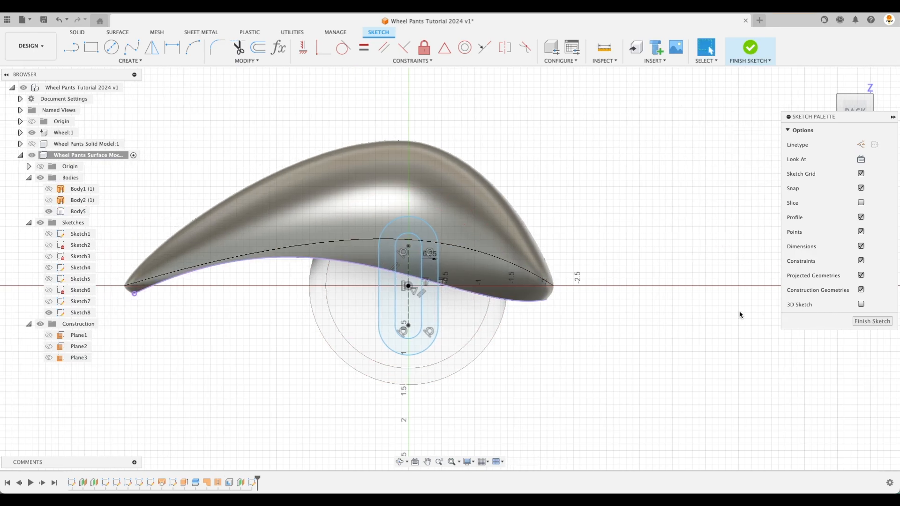
scroll(869, 322, "up", 1)
left_click(867, 322)
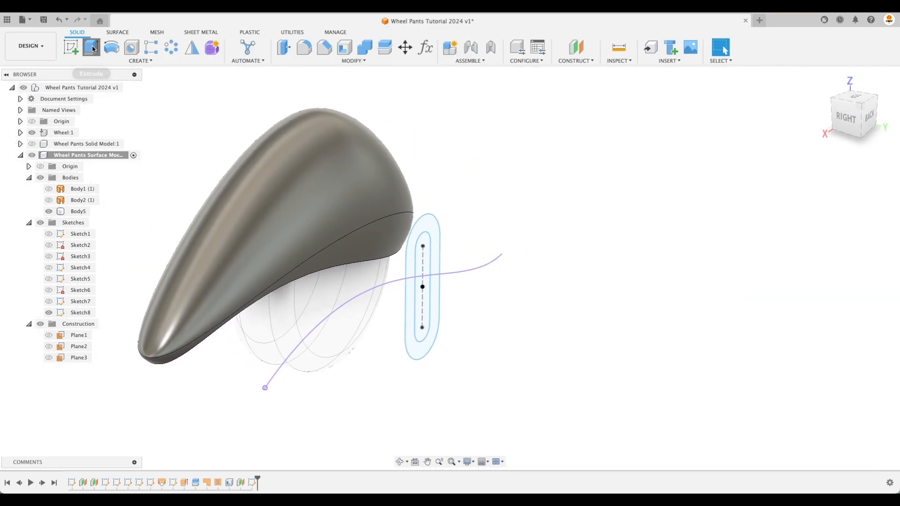
- Set up an extruded cut of the inner slot's upper profile, using the To Object extent with the wheel pant body as target
left_click(91, 47)
left_click(419, 270)
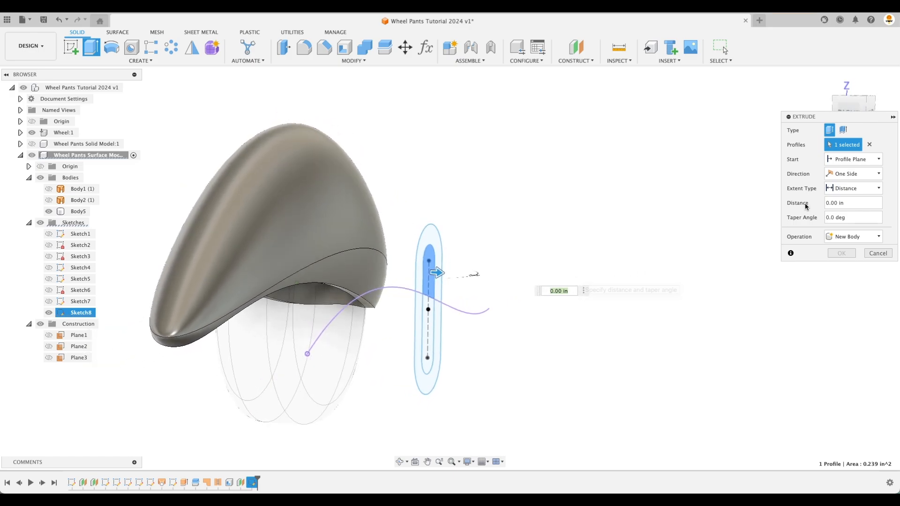
left_click(852, 175)
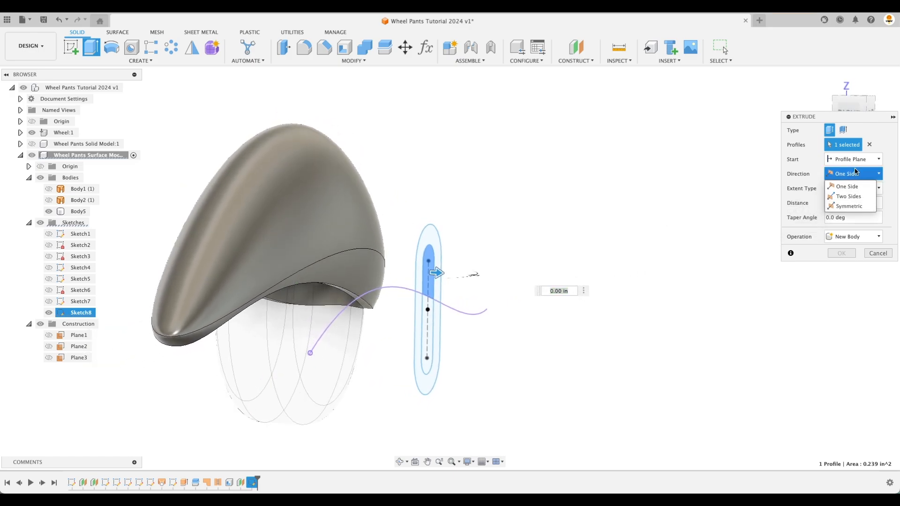
left_click(880, 189)
left_click(848, 210)
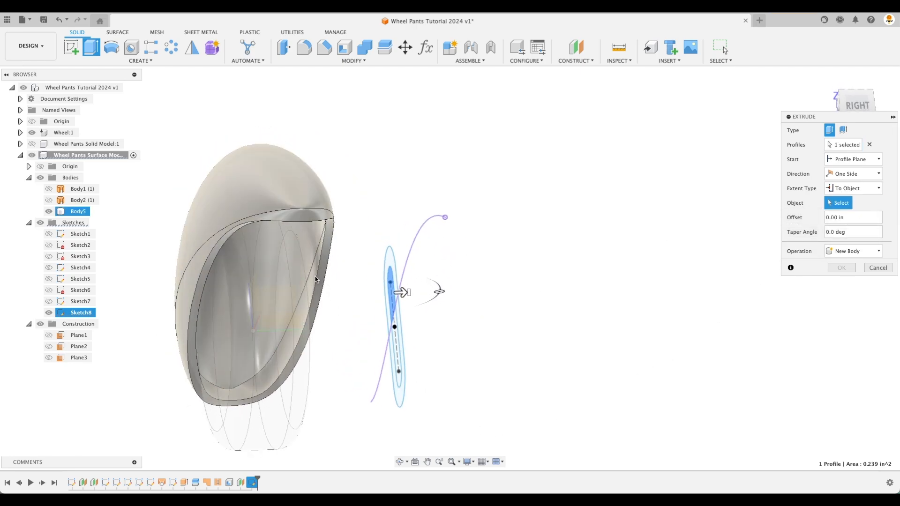
left_click(315, 280)
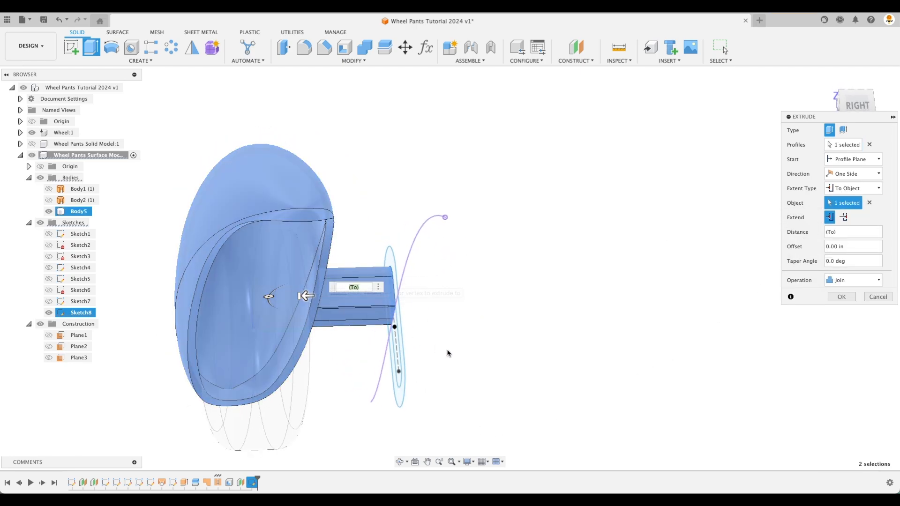
left_click(854, 280)
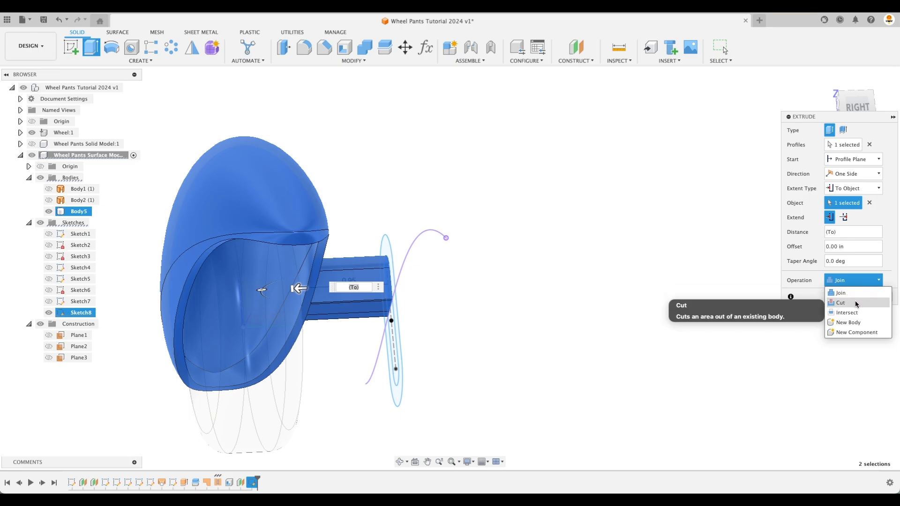
left_click(854, 302)
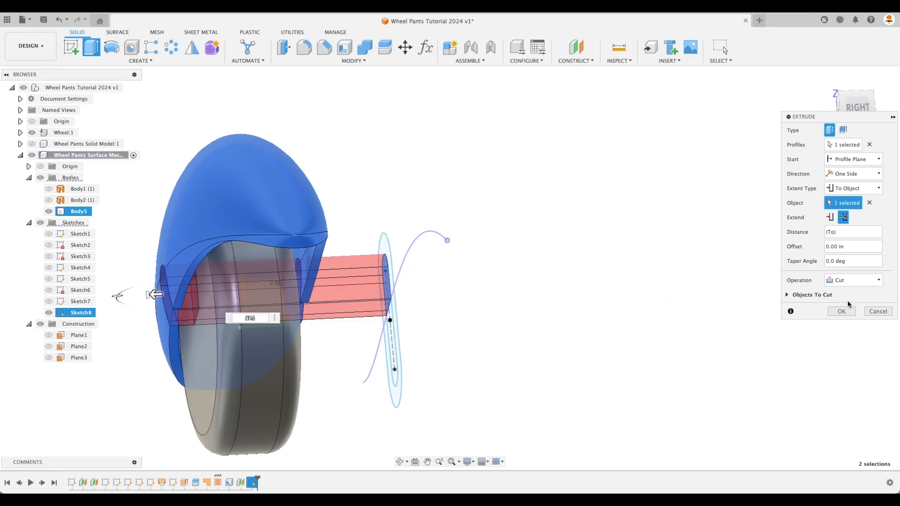
left_click(843, 217)
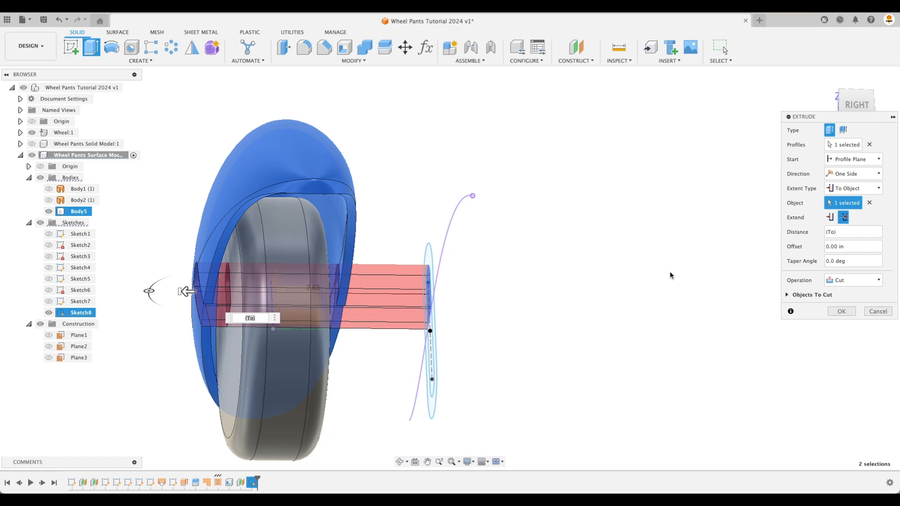
- Retarget the cut to the XZ plane, exclude the Wheel body, complete the cut and show the slot sketch again
left_click(869, 202)
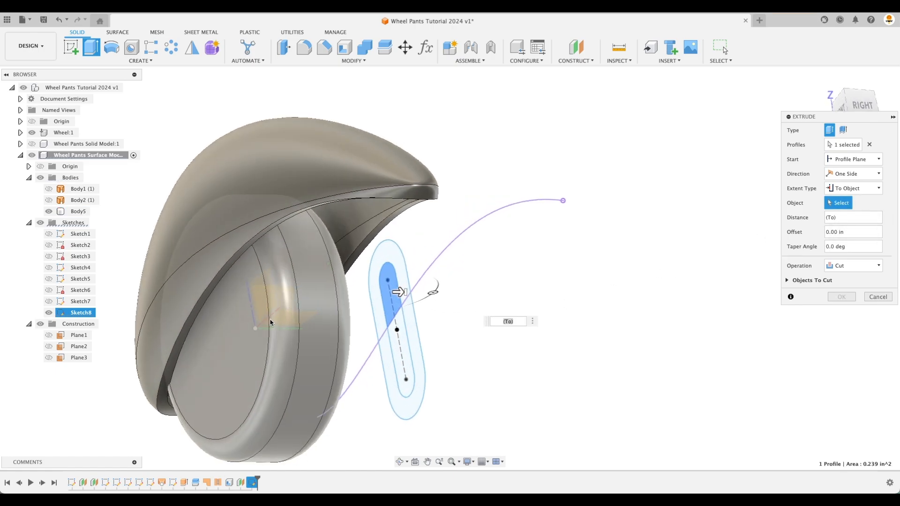
left_click(261, 287)
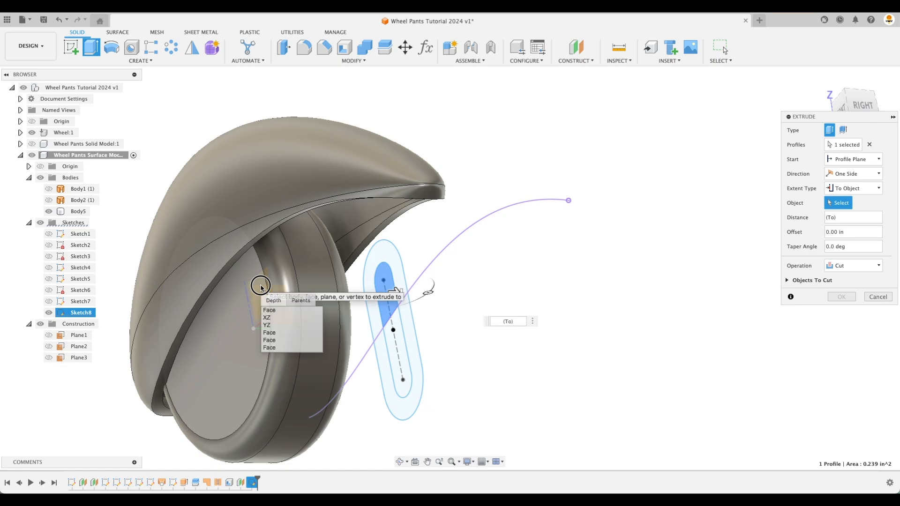
left_click(269, 319)
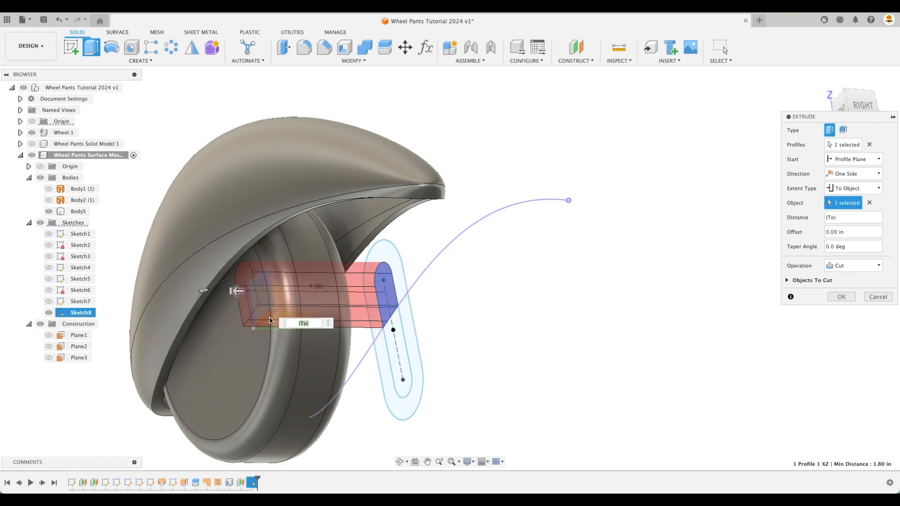
middle_click_drag(594, 313, 357, 301, "shift")
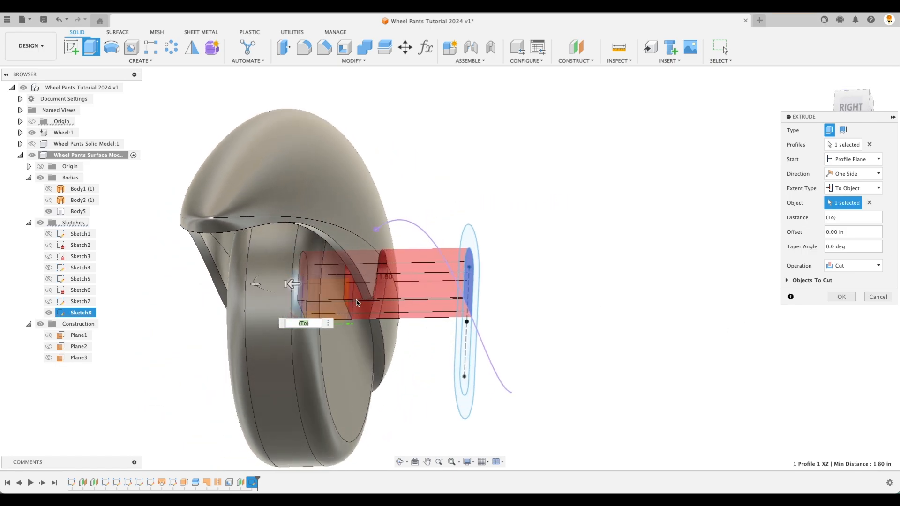
left_click(787, 280)
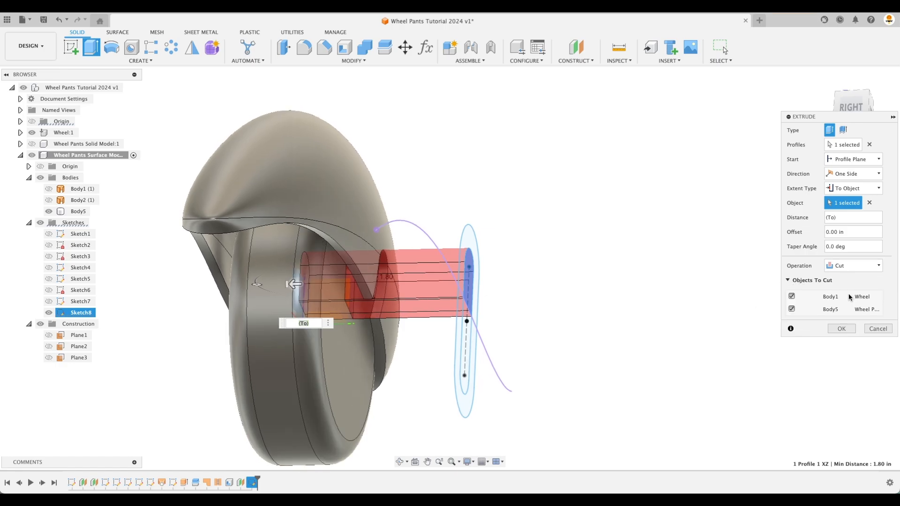
left_click(792, 297)
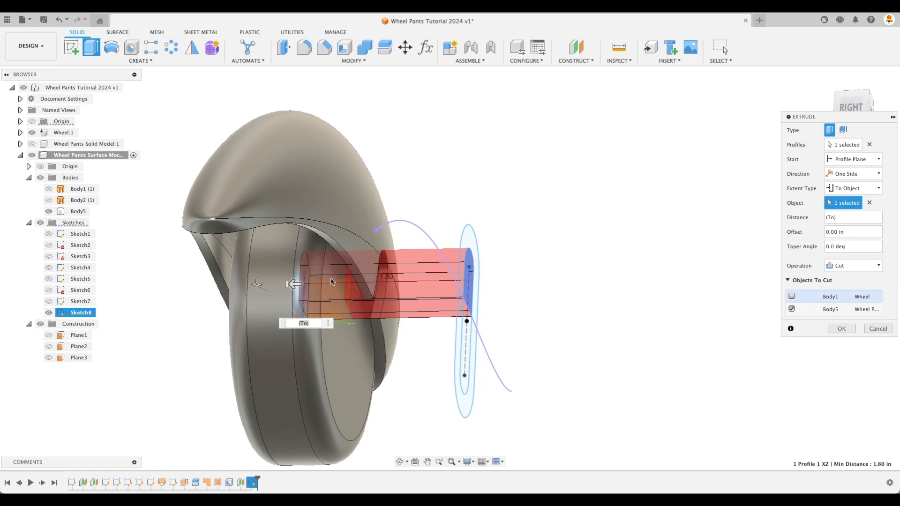
left_click(841, 329)
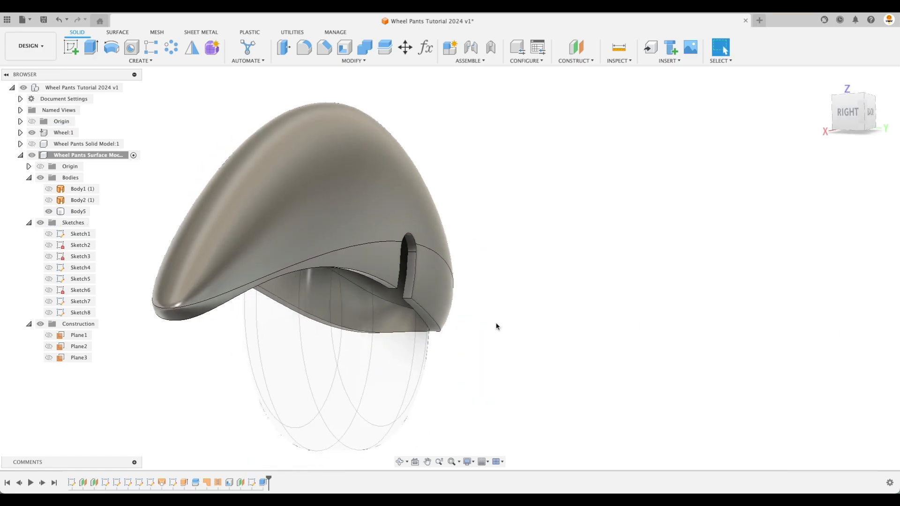
left_click(48, 313)
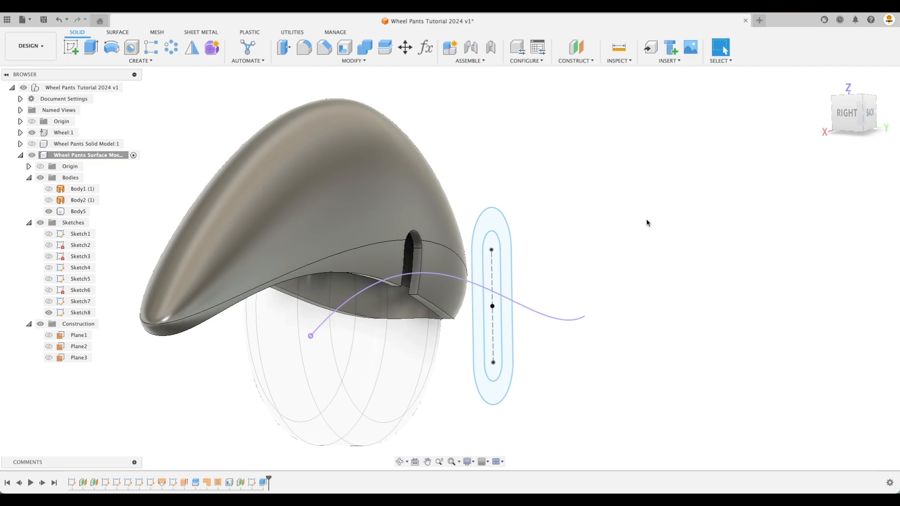
left_click(92, 51)
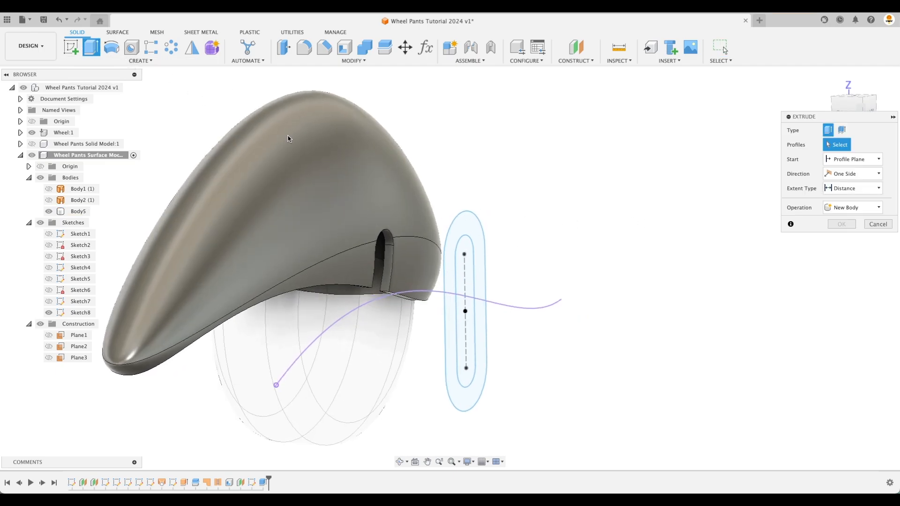
left_click(475, 224)
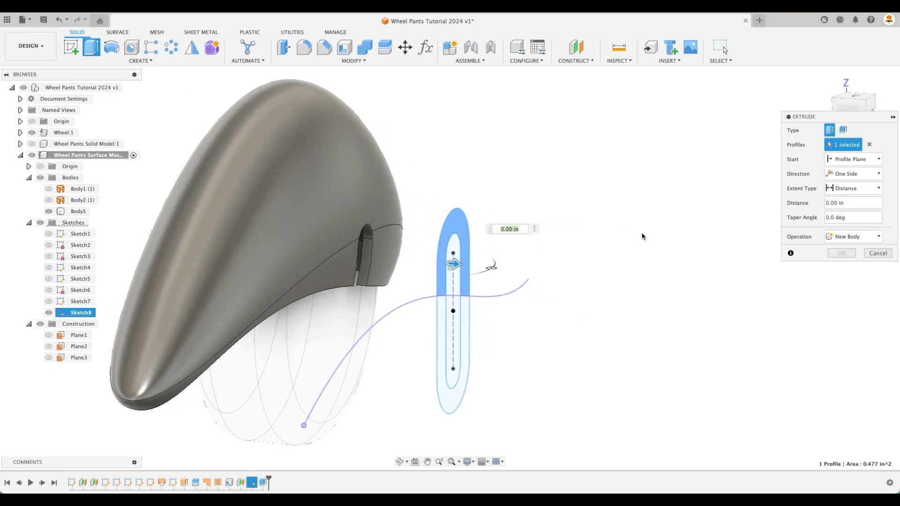
left_click(860, 162)
left_click(845, 191)
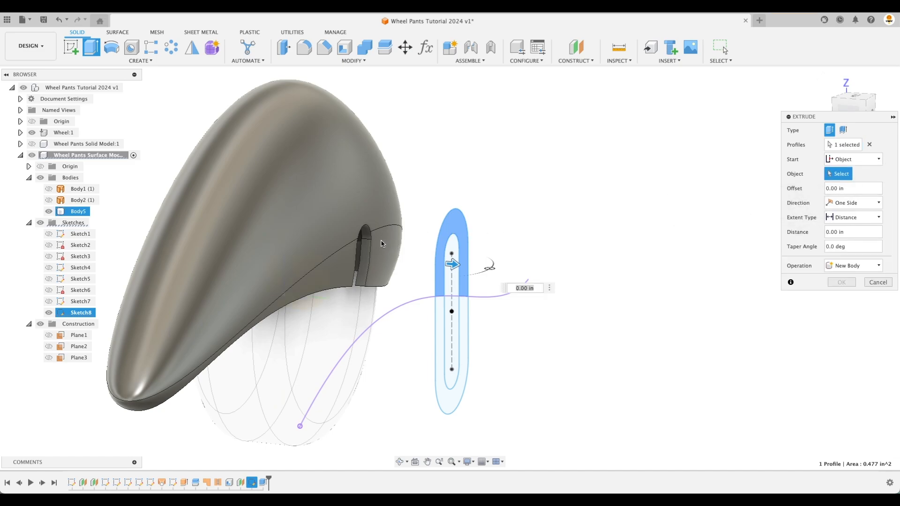
left_click(383, 243)
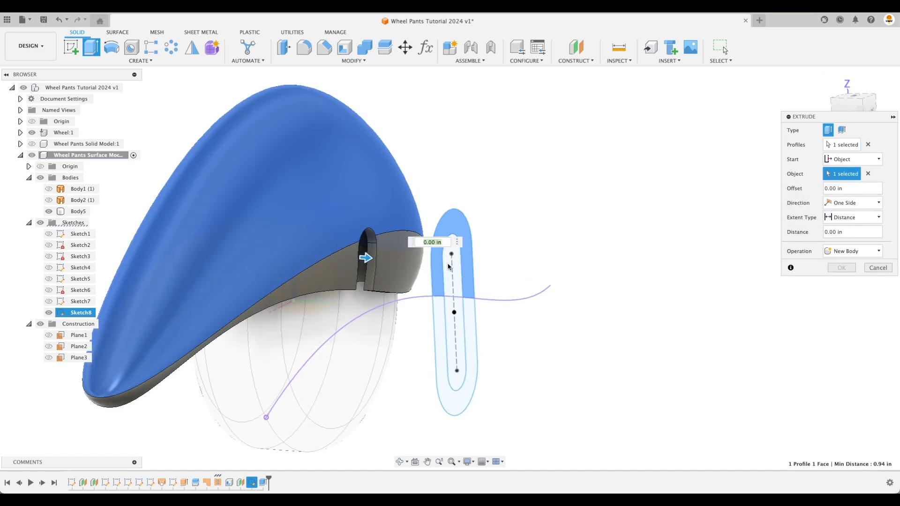
left_click(395, 255, "super")
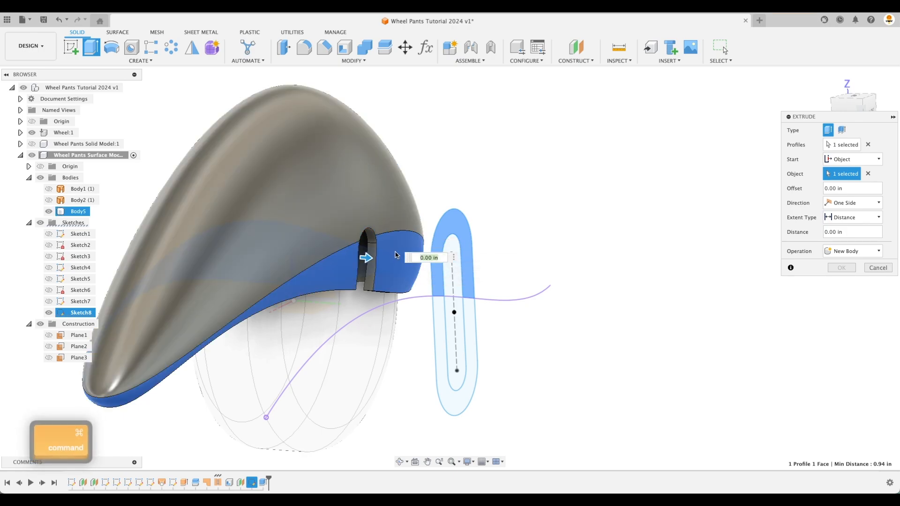
left_click(383, 223)
left_click(386, 247, "super")
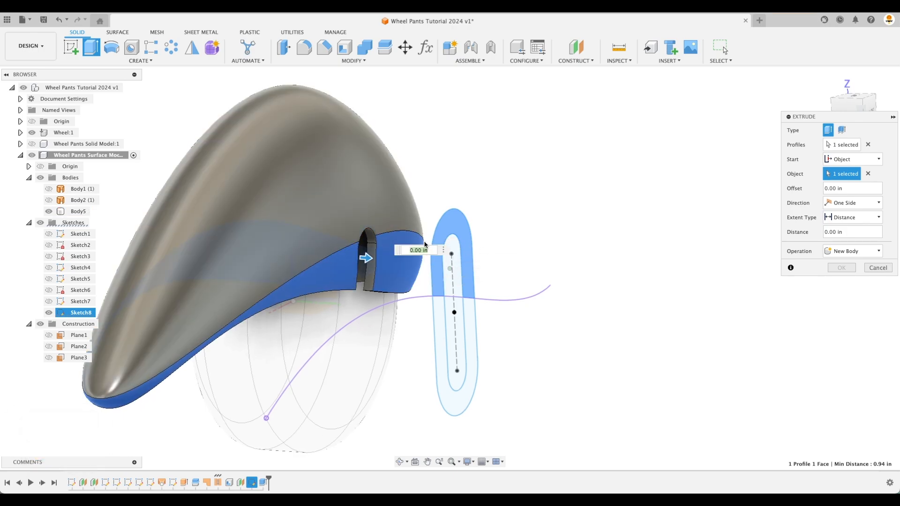
middle_click_drag(522, 257, 516, 249, "shift")
key("Escape")
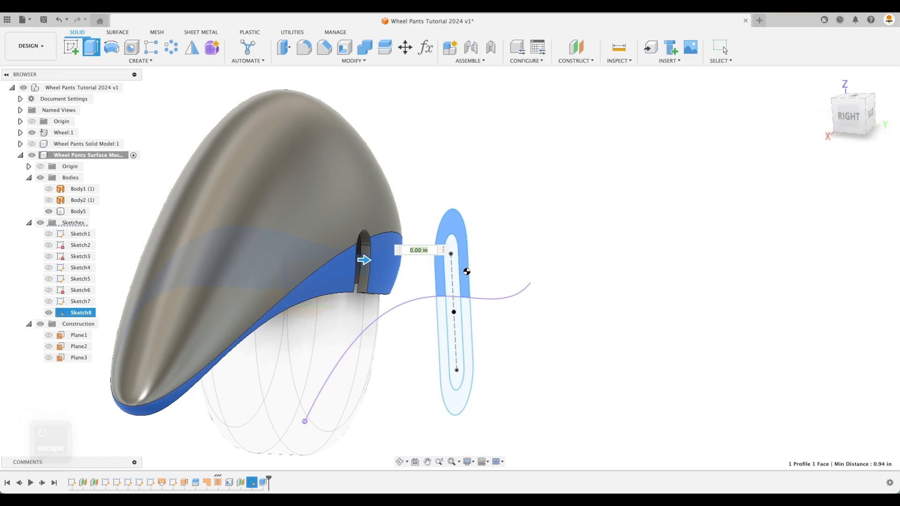
key("Escape")
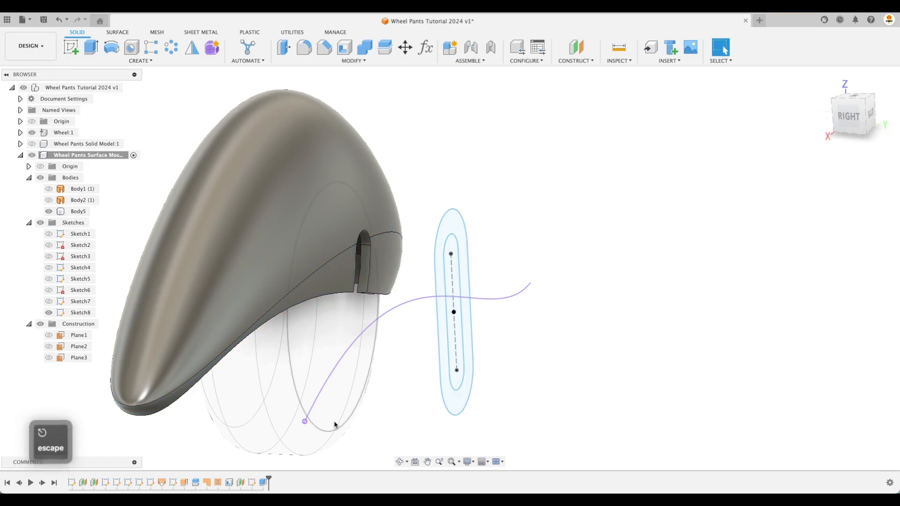
- Set the slot sketch plane's offset from the XZ plane to 1.00 in
double_click(241, 483)
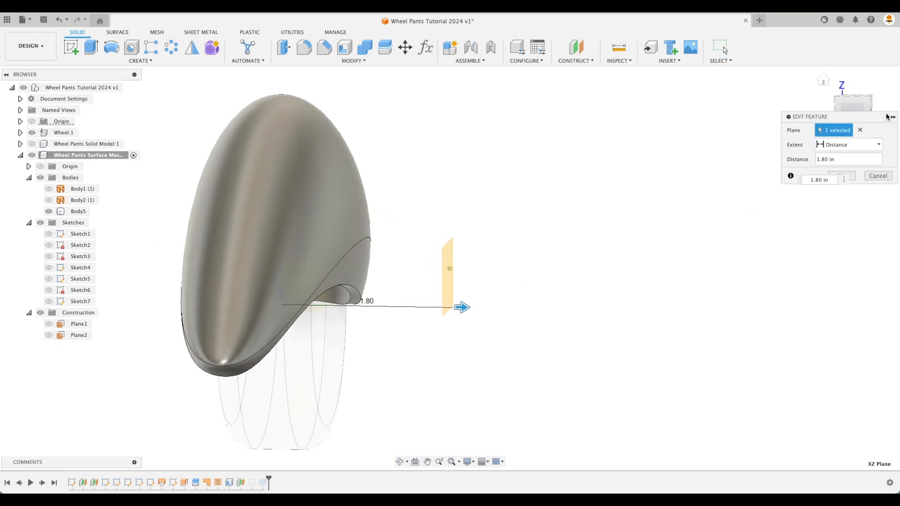
left_click_drag(453, 318, 378, 317)
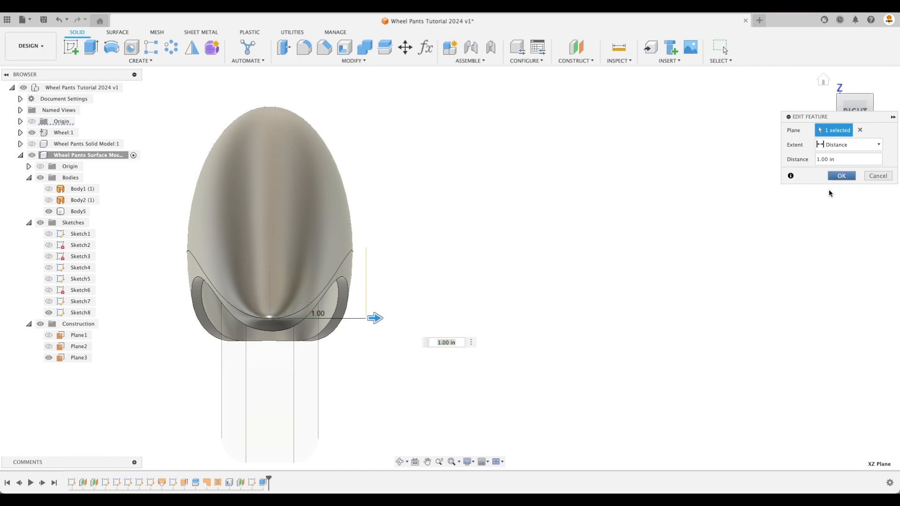
middle_click_drag(450, 337, 642, 324, "shift")
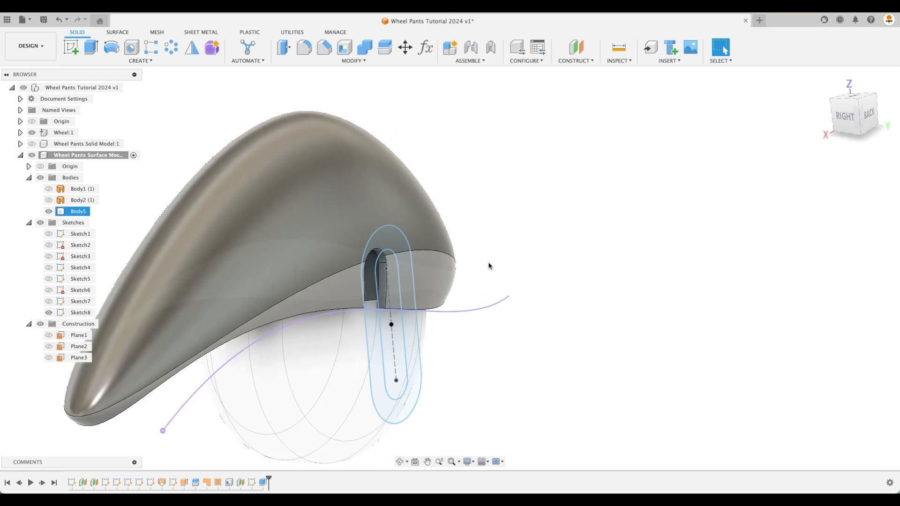
- Set up an extrusion of the upper outer rim profile in the slot sketch
left_click(96, 53)
middle_click_drag(466, 263, 427, 279, "shift")
left_click(427, 279)
- Try to extrude the rim profile with the To Object extent, targeting the wheel pant body and its individual faces
left_click(861, 188)
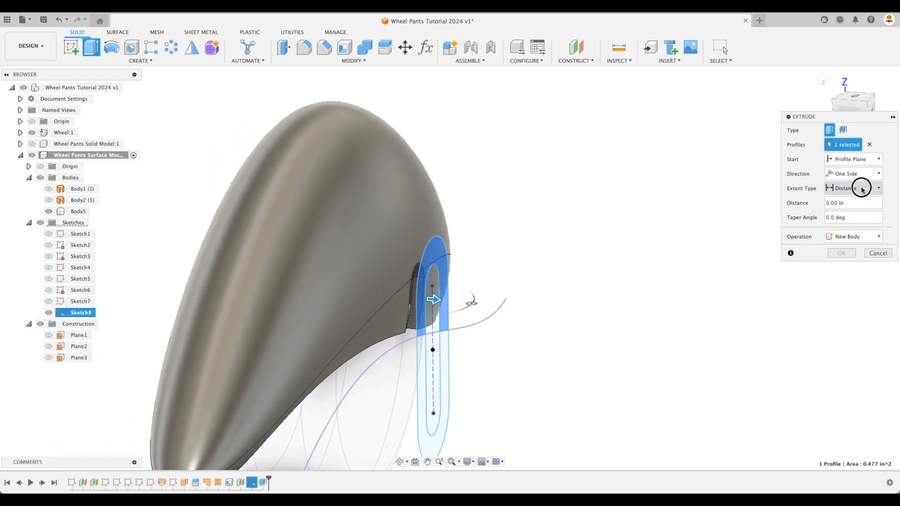
left_click(850, 199)
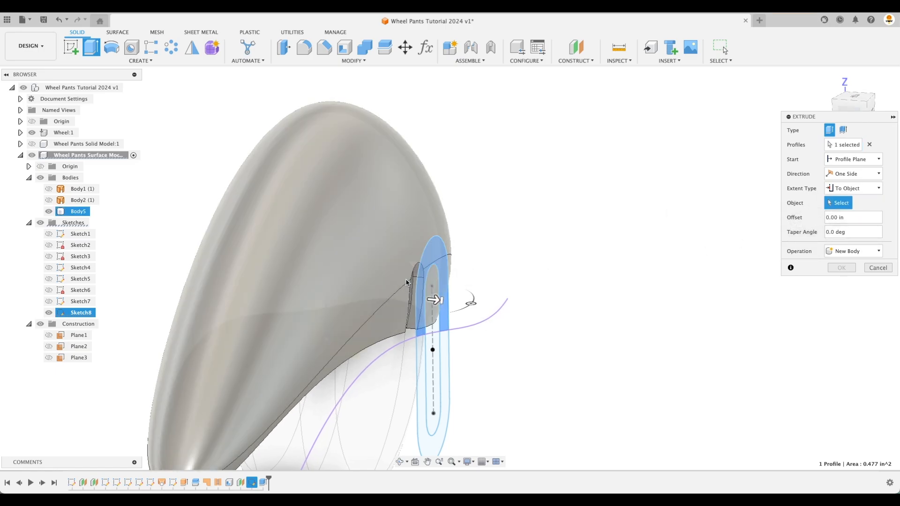
left_click(393, 286)
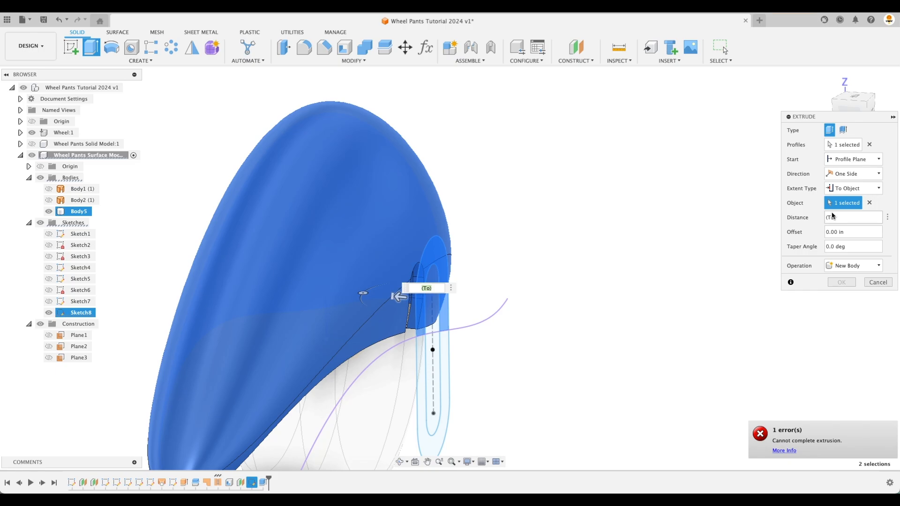
left_click(869, 203)
left_click(401, 306)
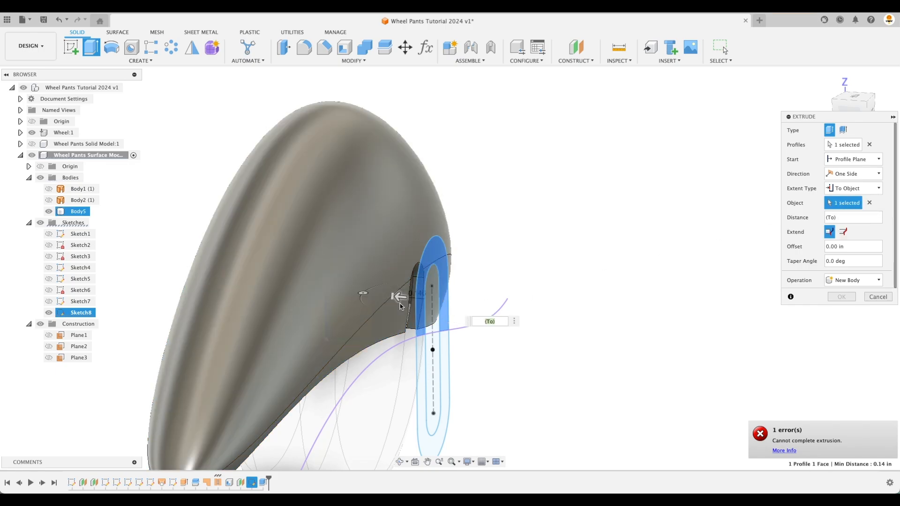
middle_click_drag(402, 307, 453, 309, "shift")
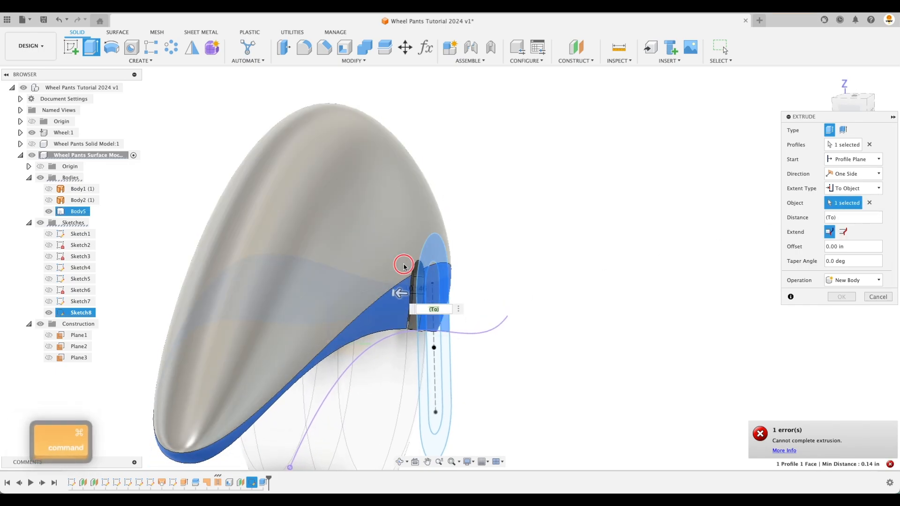
left_click(399, 305, "super")
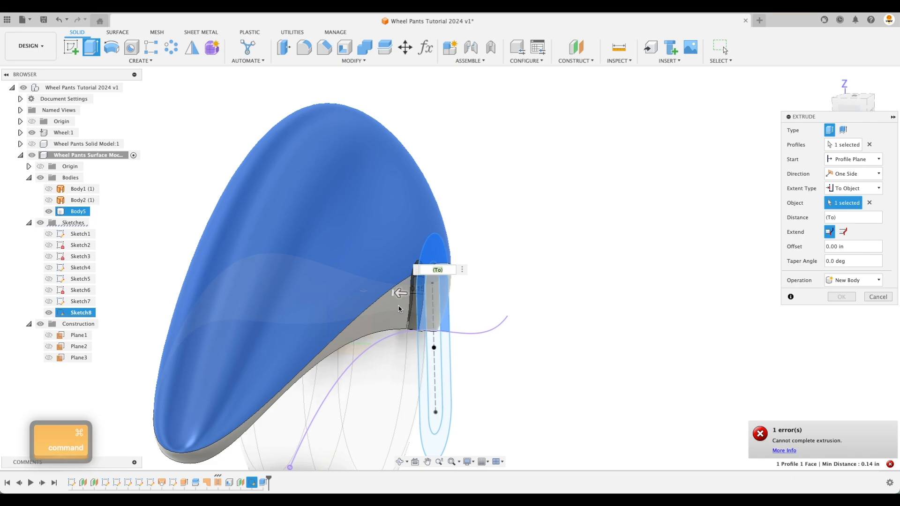
left_click(400, 310, "shift")
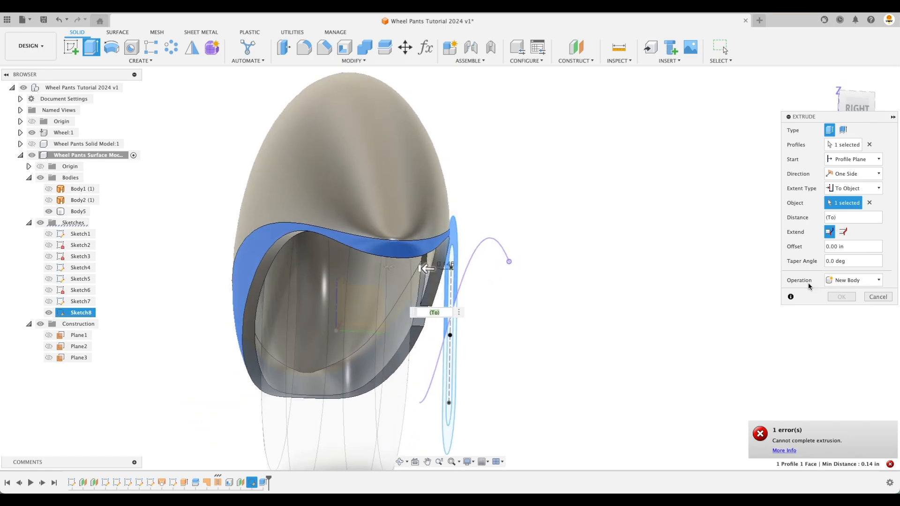
left_click(869, 203)
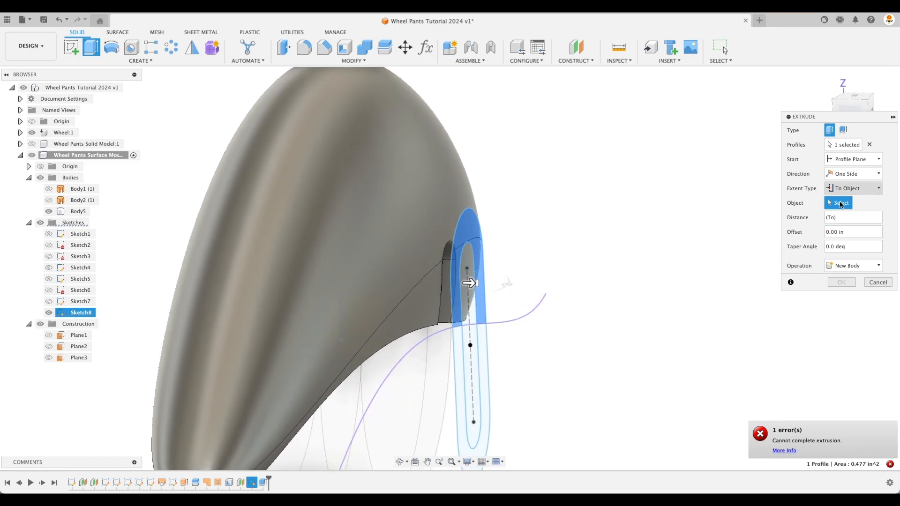
- Extrude the rim profile -0.20 in into the wheel pant by distance, joining it to the existing body
left_click_drag(475, 283, 452, 284)
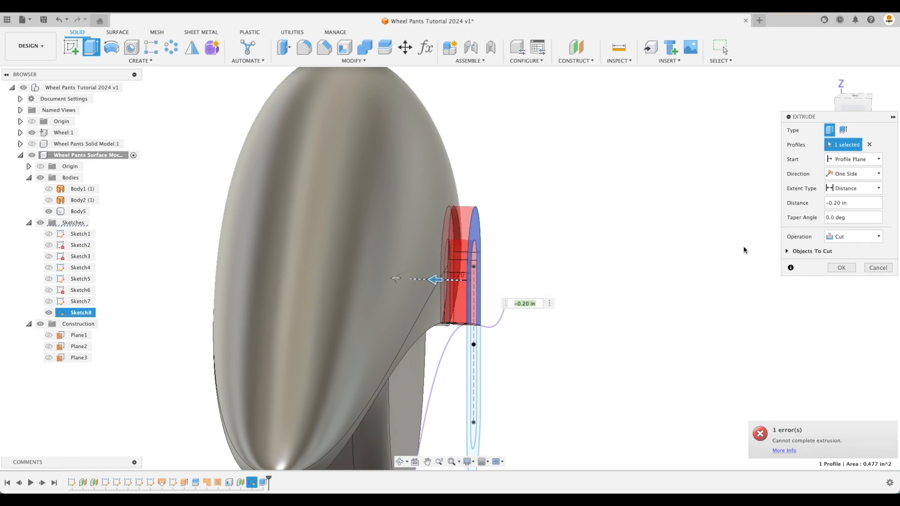
left_click(852, 240)
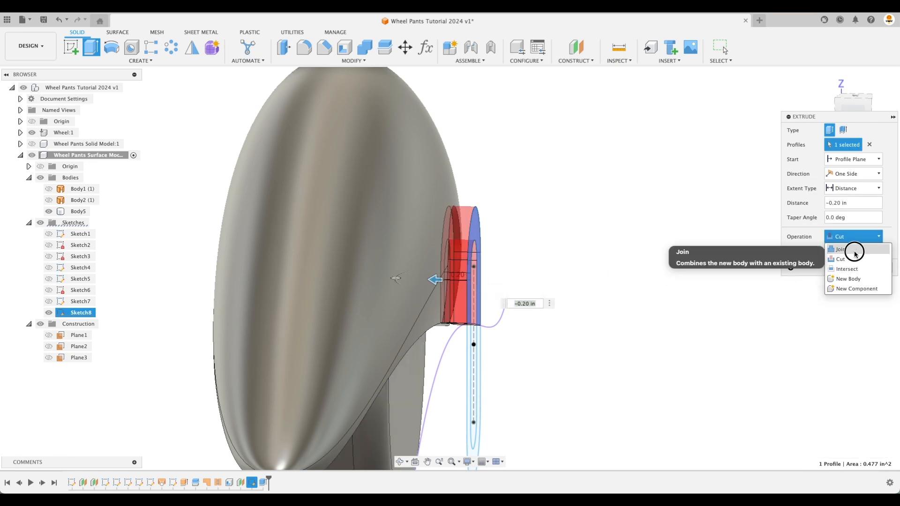
left_click(847, 258)
middle_click_drag(637, 324, 591, 343, "shift")
left_click_drag(454, 275, 446, 277)
middle_click_drag(486, 295, 539, 310, "shift")
middle_click_drag(671, 303, 454, 302, "shift")
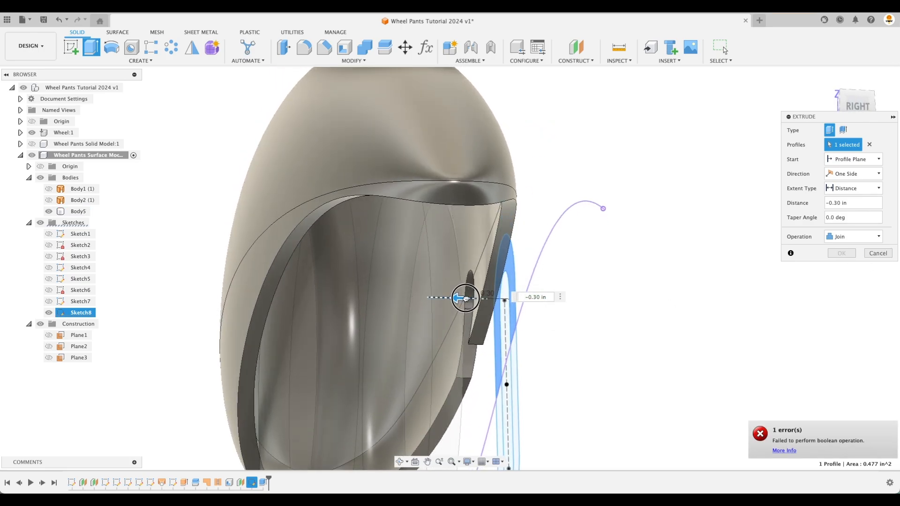
middle_click_drag(469, 298, 659, 346, "shift")
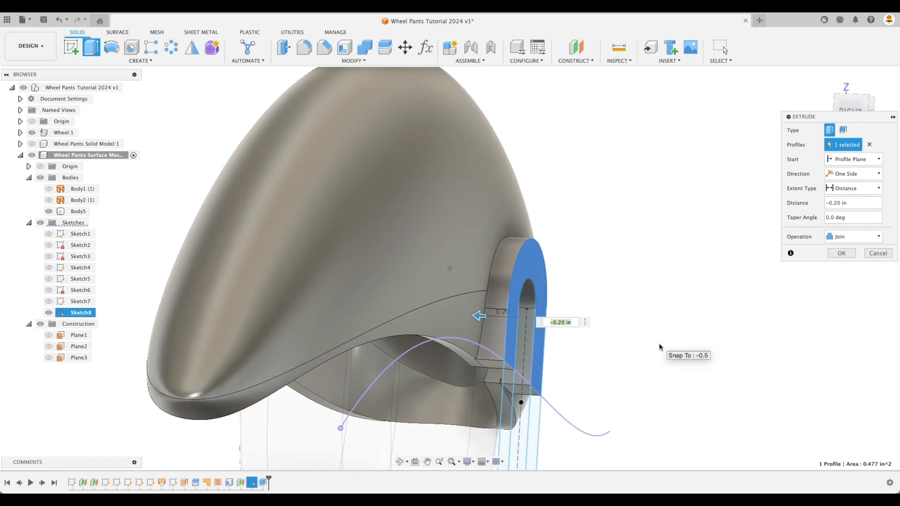
middle_click_drag(553, 405, 507, 386, "shift")
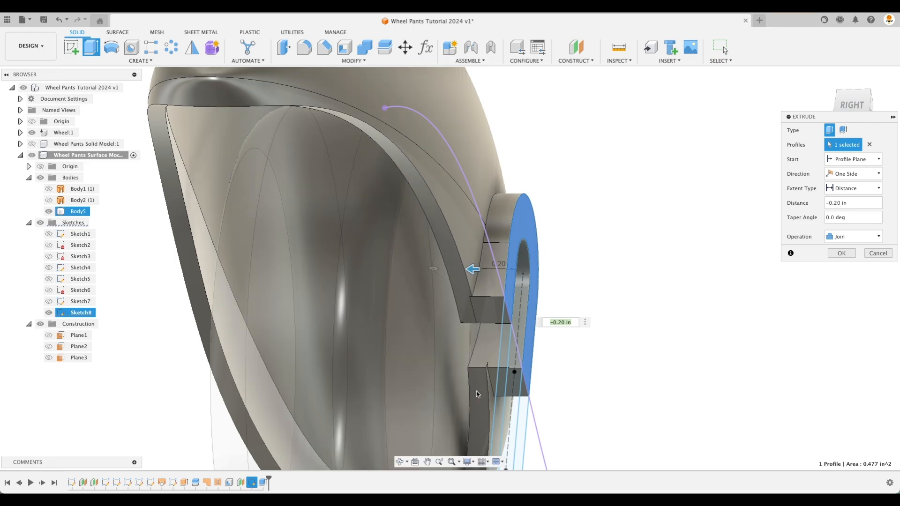
left_click(848, 255)
- Hide the slot sketch and the Wheel component
mouse_move(564, 300)
middle_mouse_down("shift")
mouse_move(596, 332)
mouse_move(585, 345)
mouse_move(571, 317)
middle_mouse_up("shift")
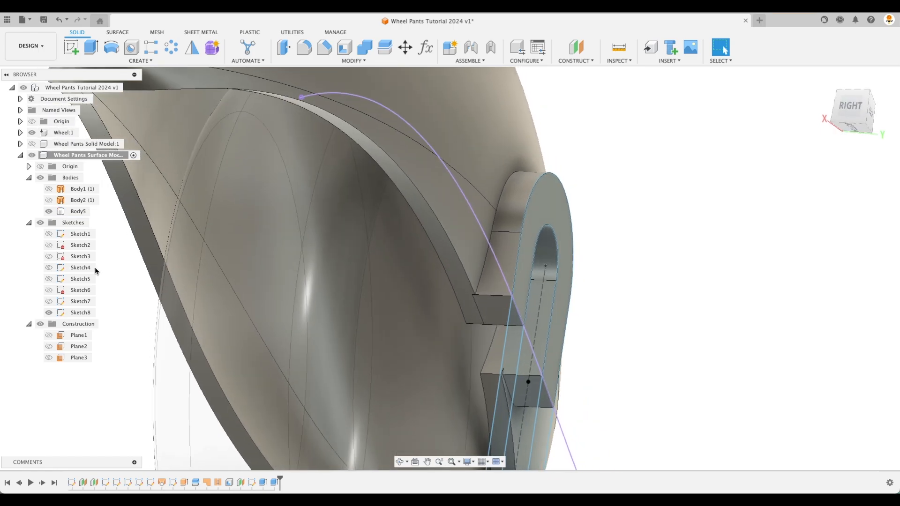
left_click(50, 313)
mouse_move(643, 321)
middle_mouse_down("shift")
mouse_move(657, 321)
mouse_move(662, 341)
mouse_move(623, 337)
mouse_move(777, 203)
mouse_move(818, 106)
mouse_move(797, 105)
middle_mouse_up("shift")
left_click(33, 132)
- Delete the extra face at one rim leg's lower end and the narrow sliver face where the other leg meets the shell
middle_click_drag(244, 292, 445, 293, "shift")
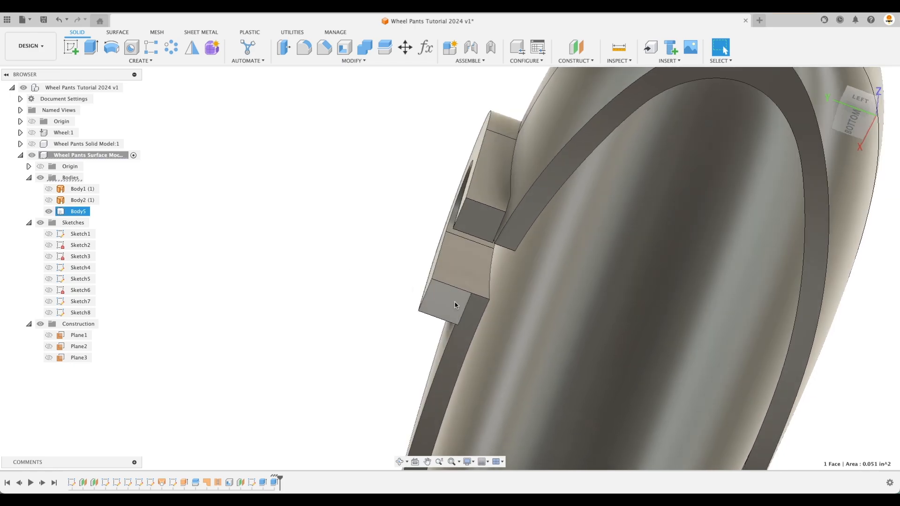
key("Delete")
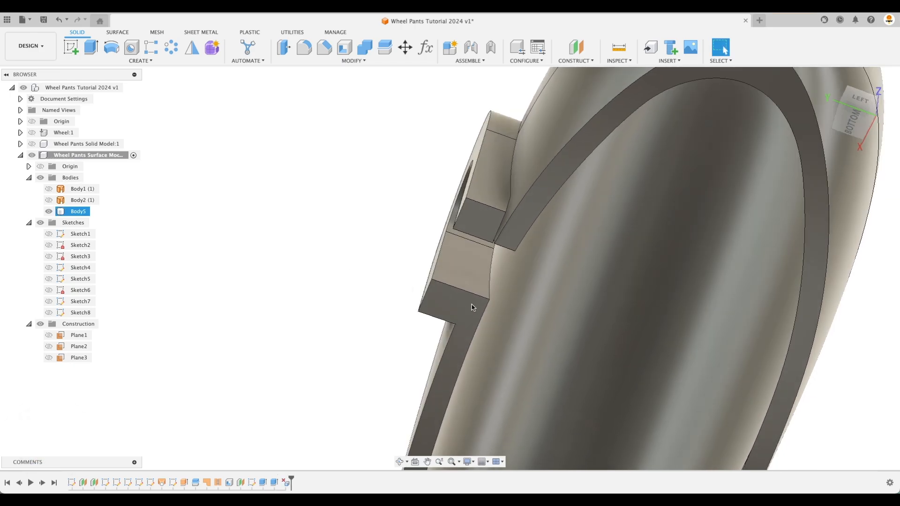
scroll(420, 220, "up", 1)
middle_click_drag(303, 212, 297, 208, "shift")
scroll(516, 193, "up", 2)
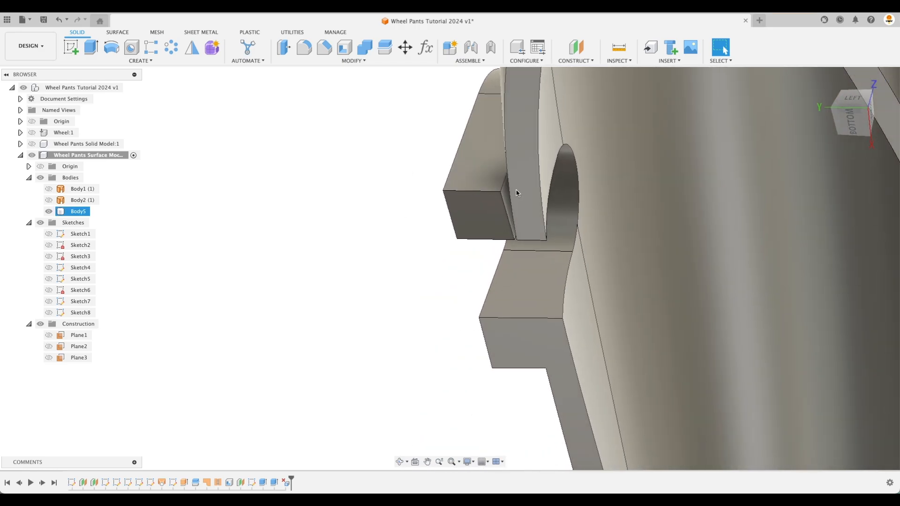
left_click(511, 199)
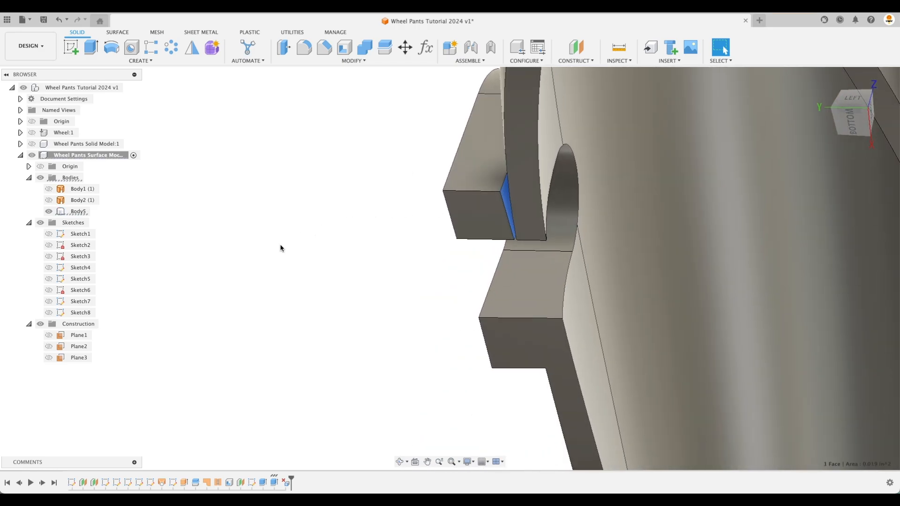
key("Delete")
- Try to delete the lower end face of the other rim leg, and undo the deletion
middle_click_drag(280, 248, 258, 251, "shift")
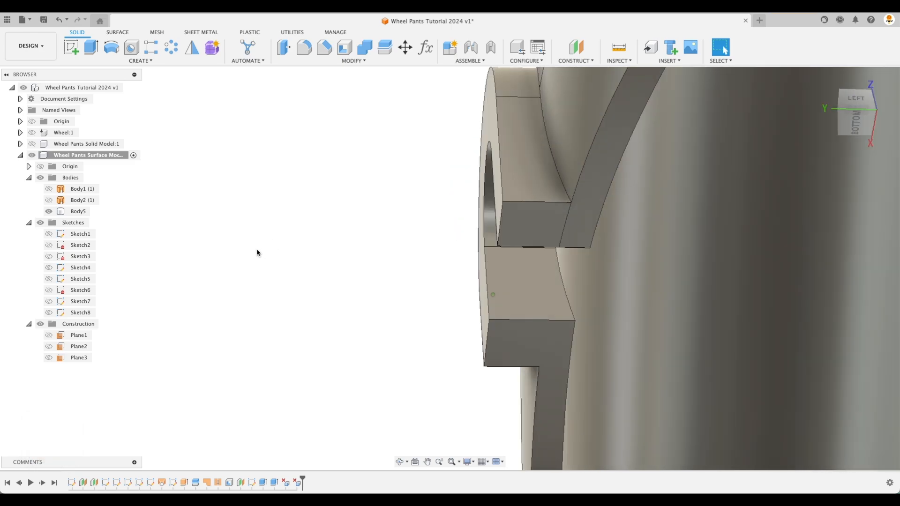
left_click(550, 228)
key("Delete")
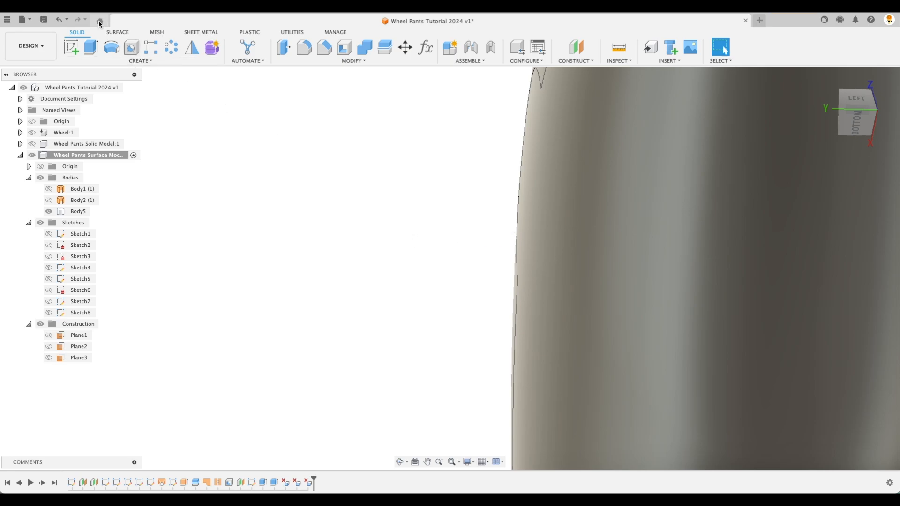
left_click(59, 22)
scroll(555, 245, "up", 3)
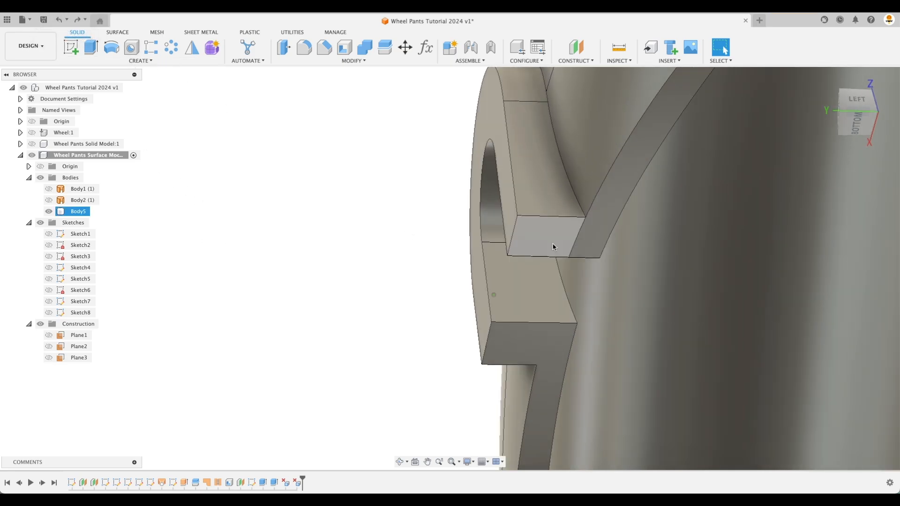
- Fillet the edge chain where the slot rim meets the wheel pant's outer surface with a 0.1 in radius
middle_click_drag(516, 287, 260, 308, "shift")
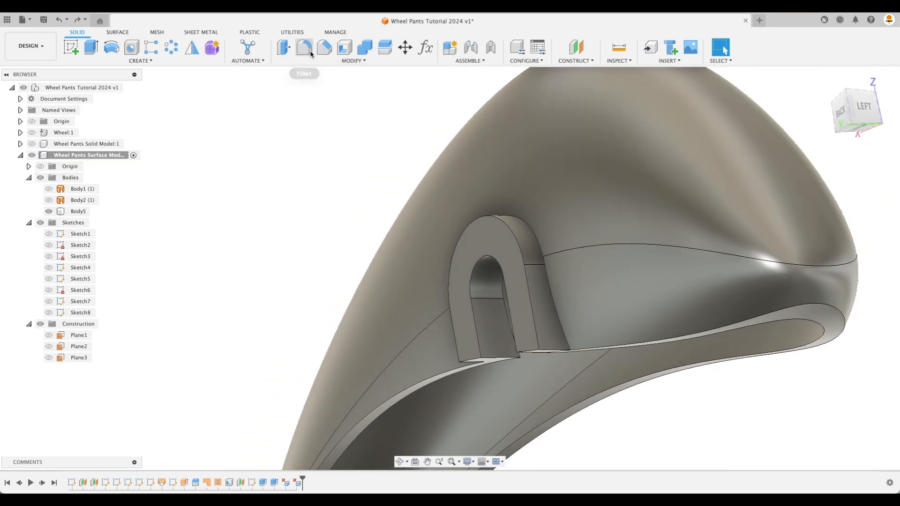
left_click(311, 53)
left_click(543, 303)
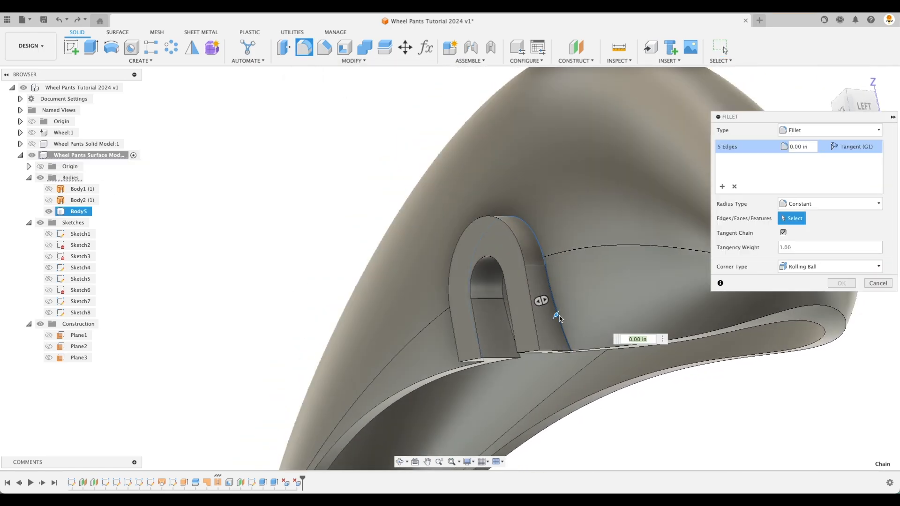
left_click_drag(555, 315, 553, 313)
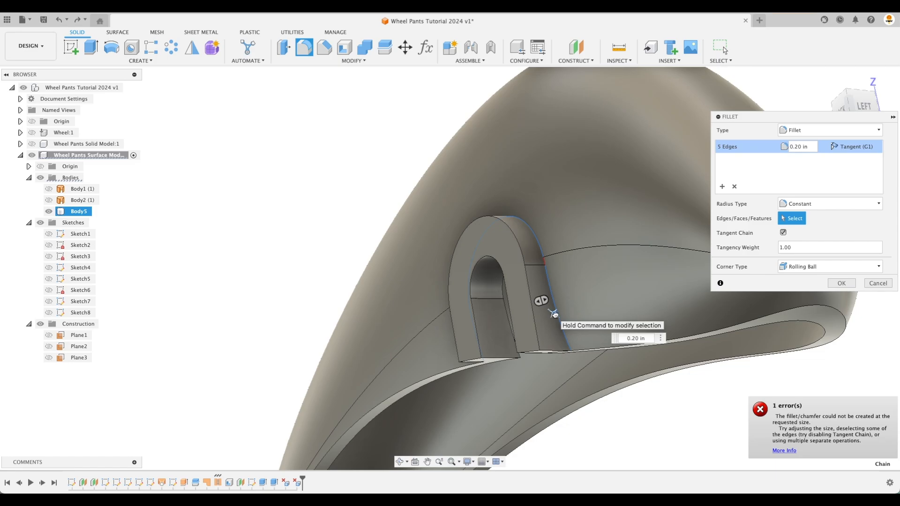
left_click(632, 338)
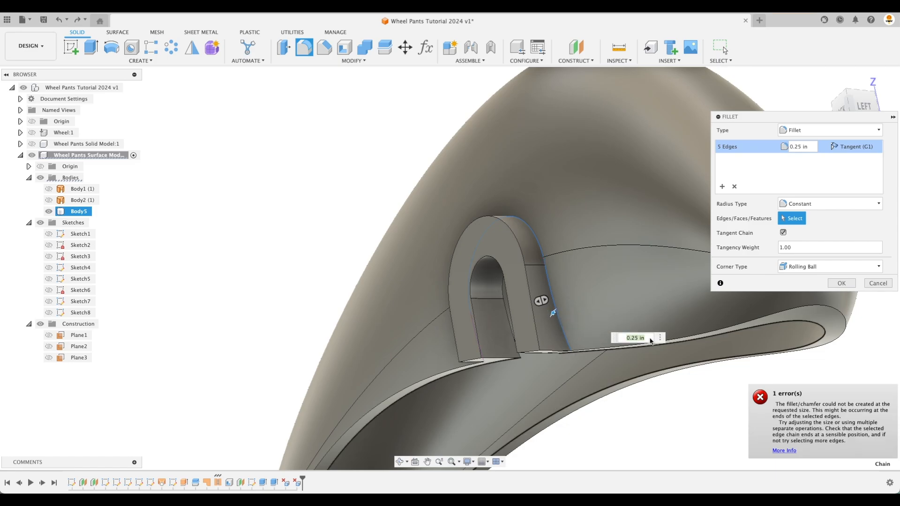
type(".1")
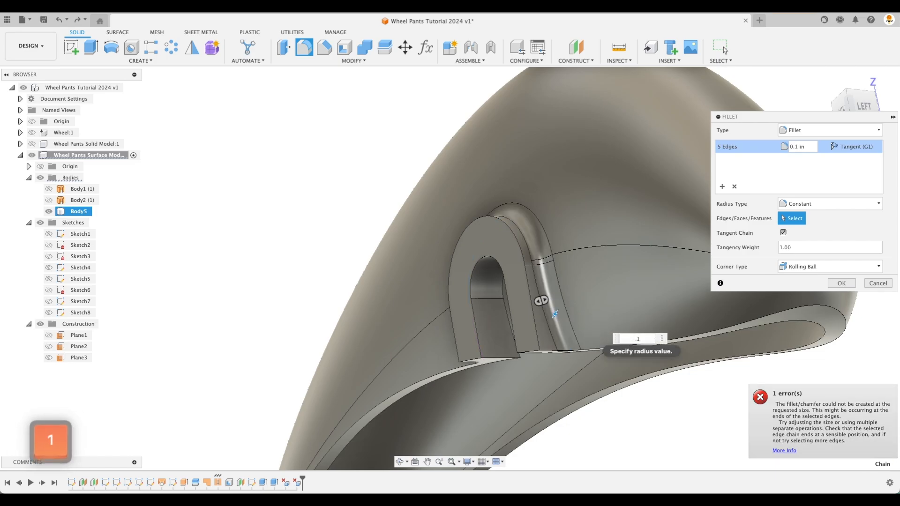
key("Return")
- Show the Wheel component and examine how it fits inside the wheel pant from below and from the side, toggling the pant body's visibility
middle_click_drag(690, 311, 825, 367, "shift")
left_click(31, 132)
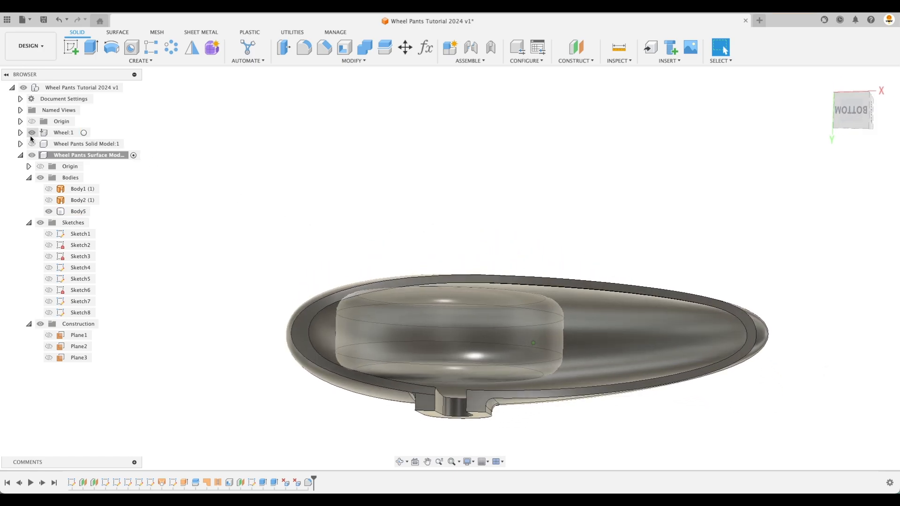
scroll(252, 237, "up", 5)
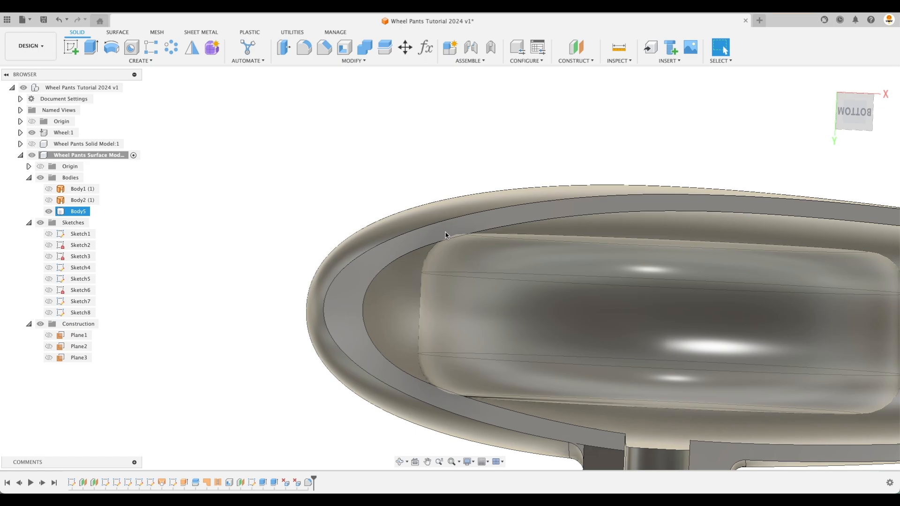
scroll(453, 240, "down", 3)
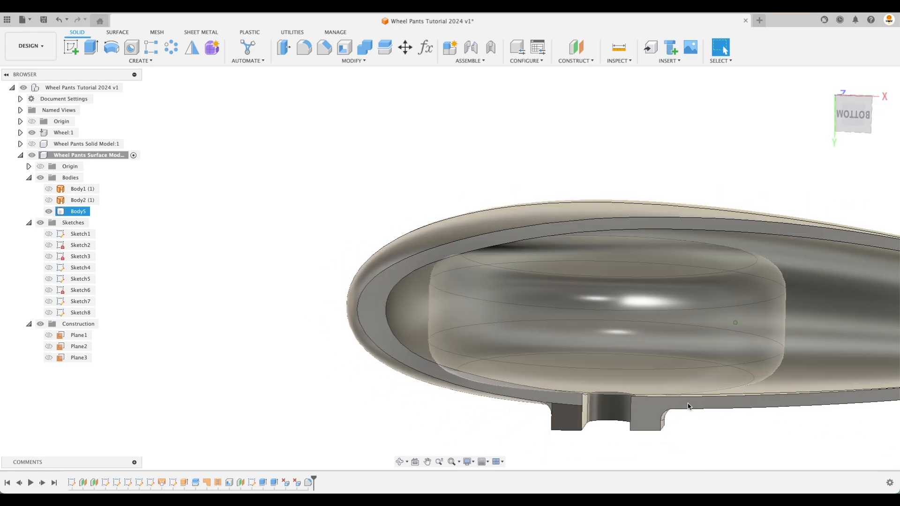
scroll(468, 414, "down", 2)
scroll(190, 367, "up", 5, "shift")
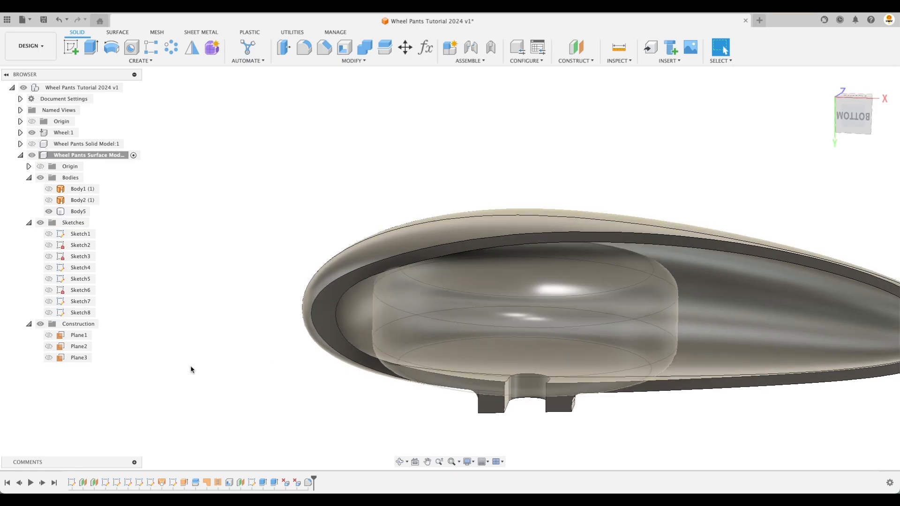
scroll(157, 339, "down", 5)
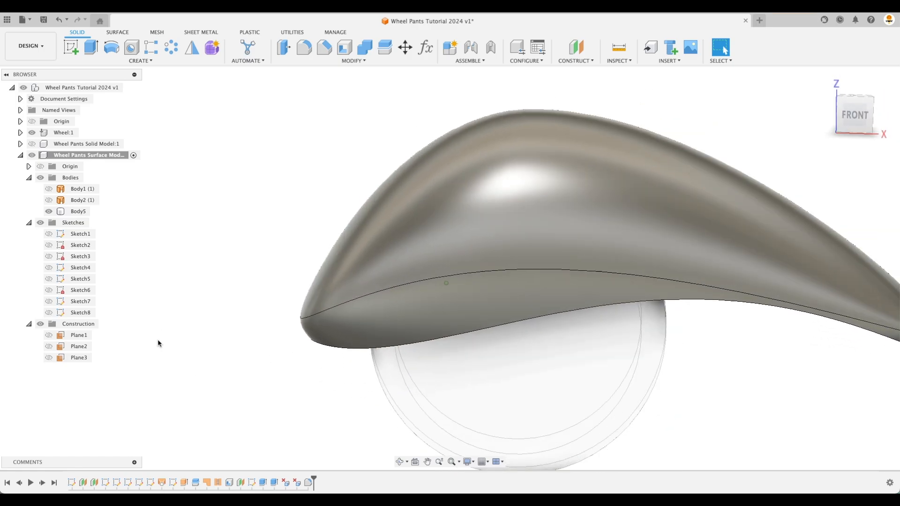
scroll(194, 291, "left", 3)
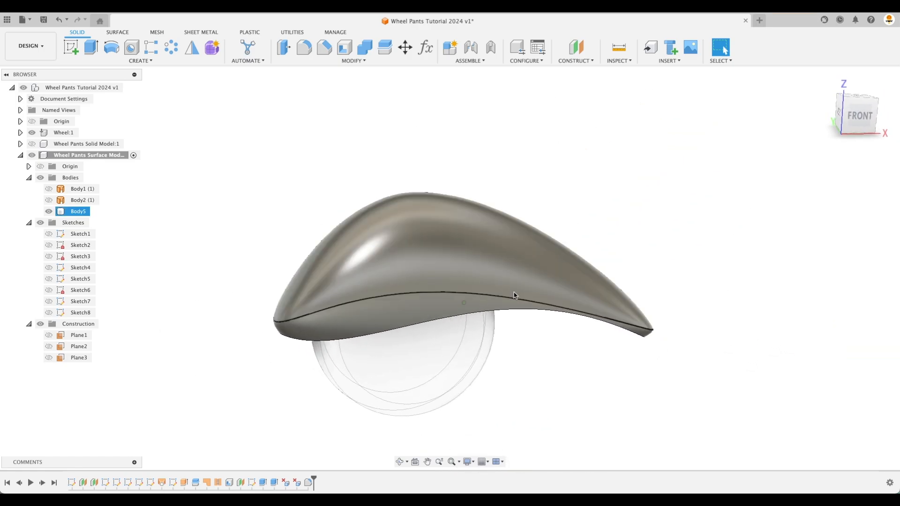
left_click(50, 211)
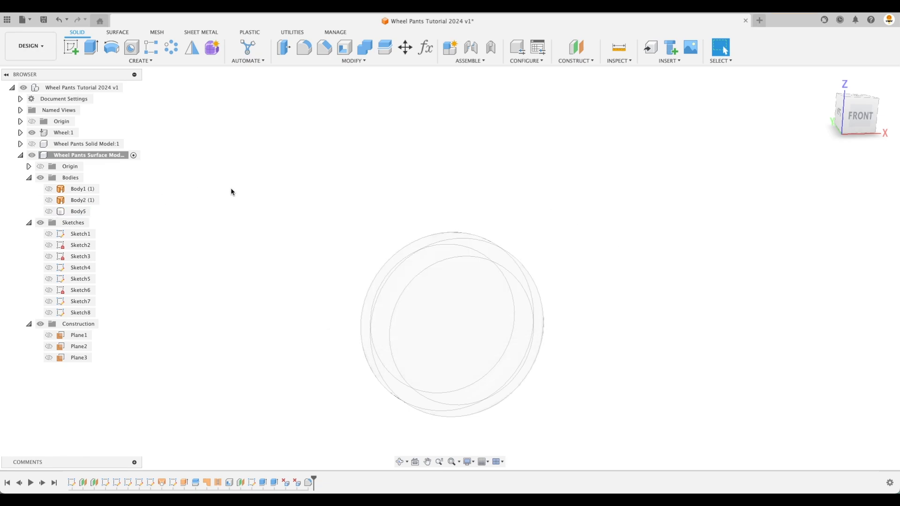
left_click(49, 211)
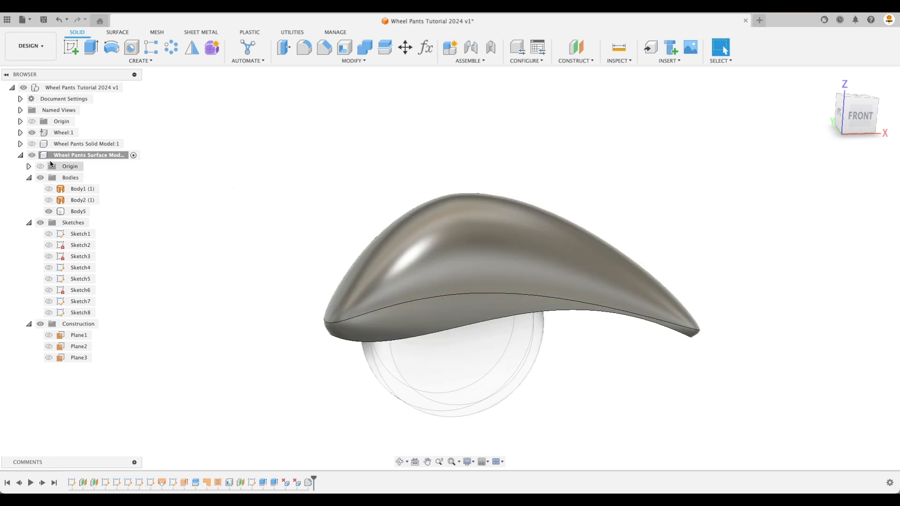
- Hide the Wheel component and apply the Paint - Enamel Glossy (Blue) appearance to the surface-modelled wheel pant body
left_click(32, 133)
key("a")
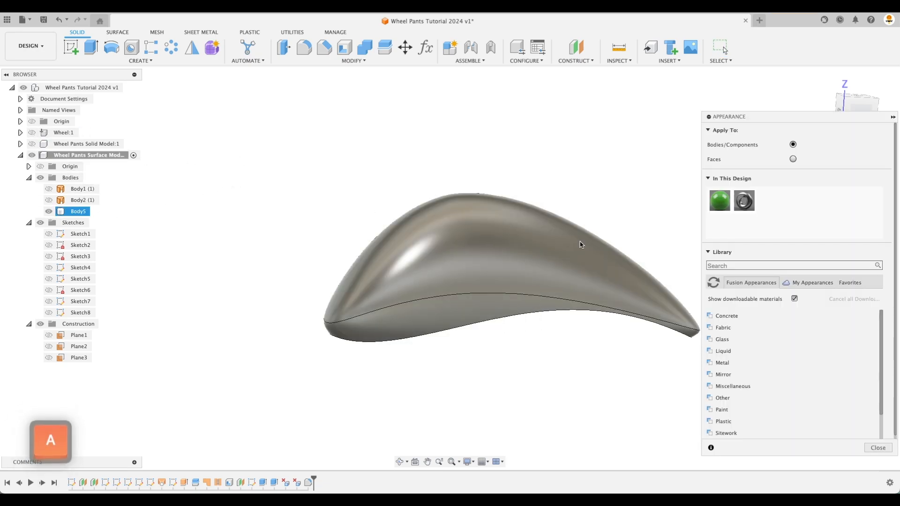
type("blue")
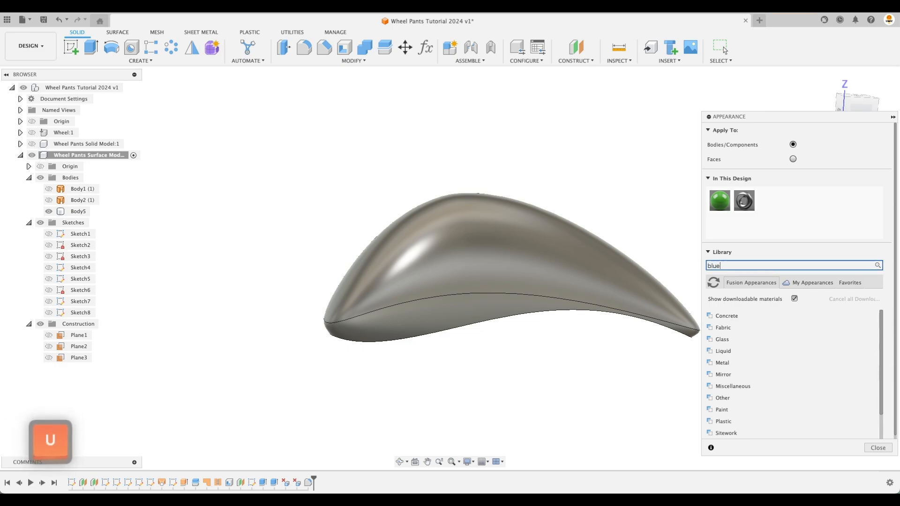
scroll(810, 351, "down", 2)
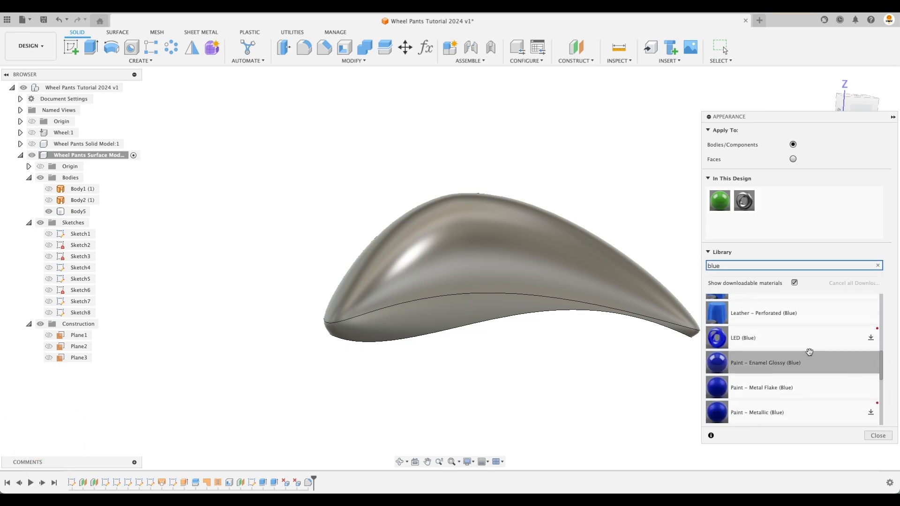
left_click_drag(822, 366, 553, 291)
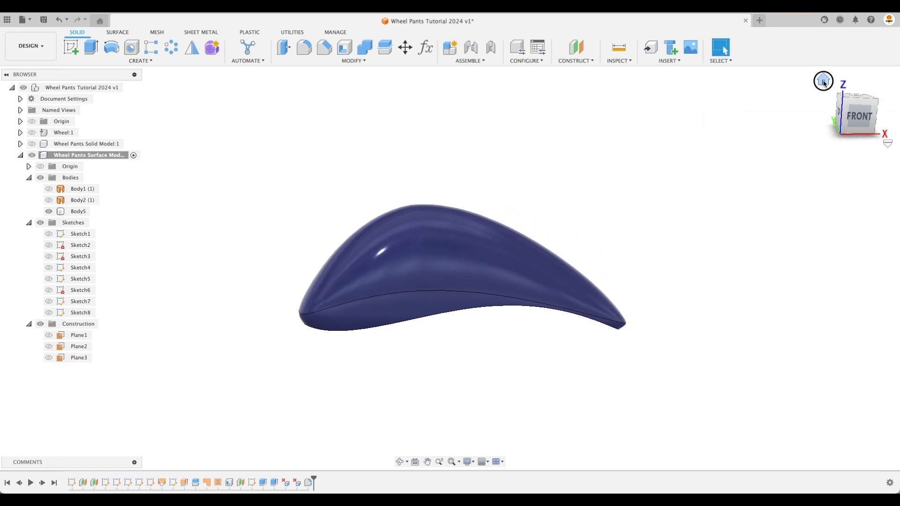
left_click(823, 81)
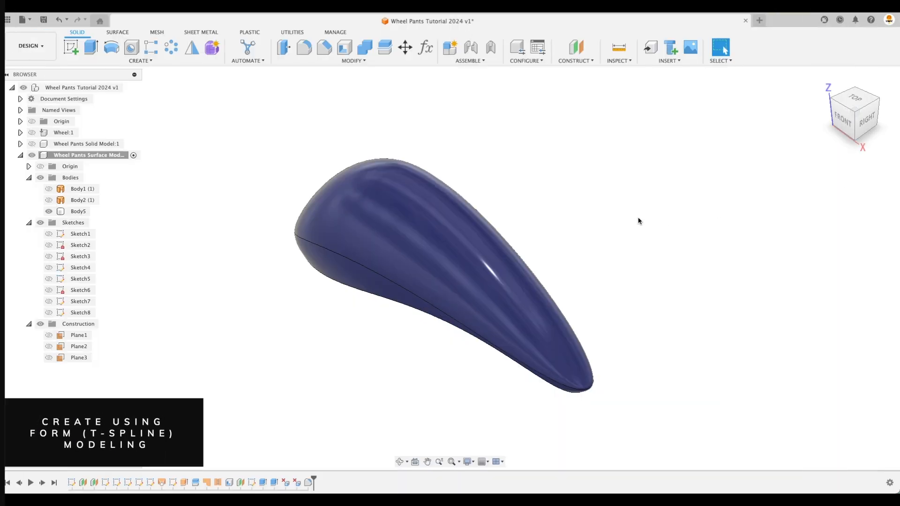
- Collapse the surface model's browser folders and hide the Wheel Pants Surface Model component
left_click(28, 178)
left_click(28, 189)
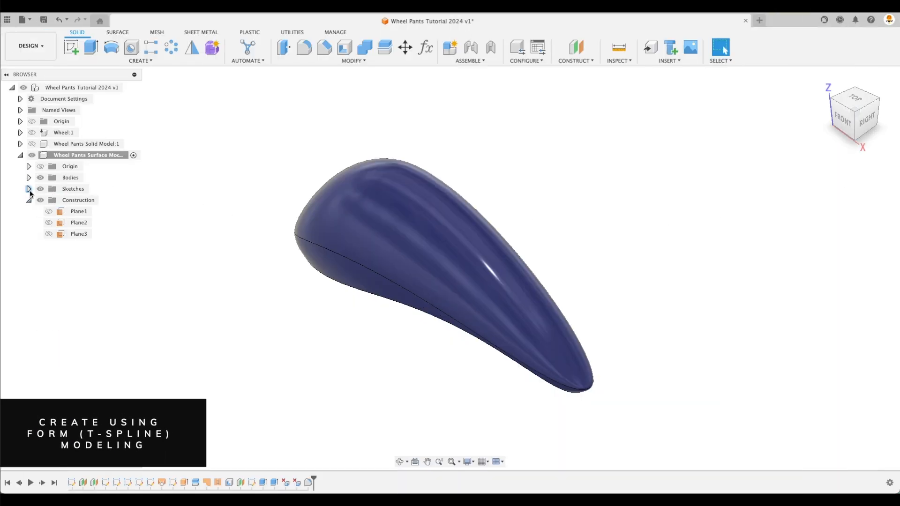
left_click(28, 199)
left_click(20, 155)
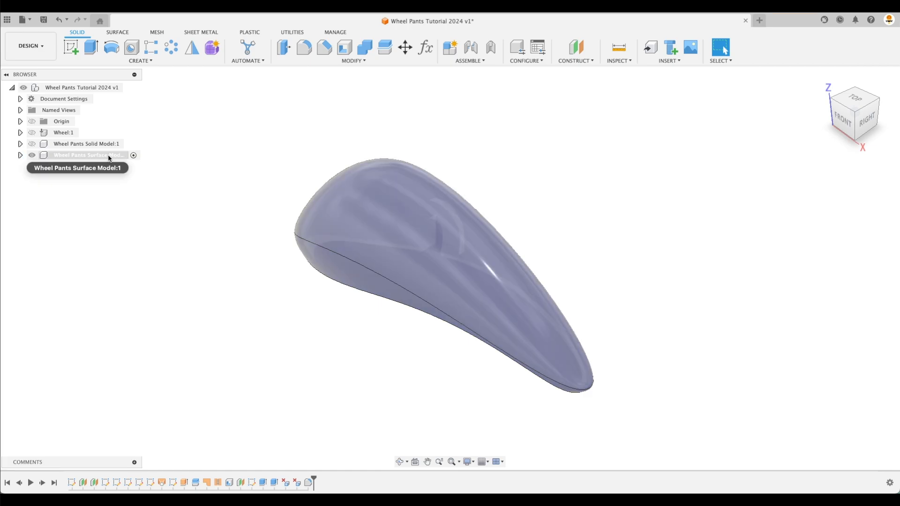
left_click(32, 155)
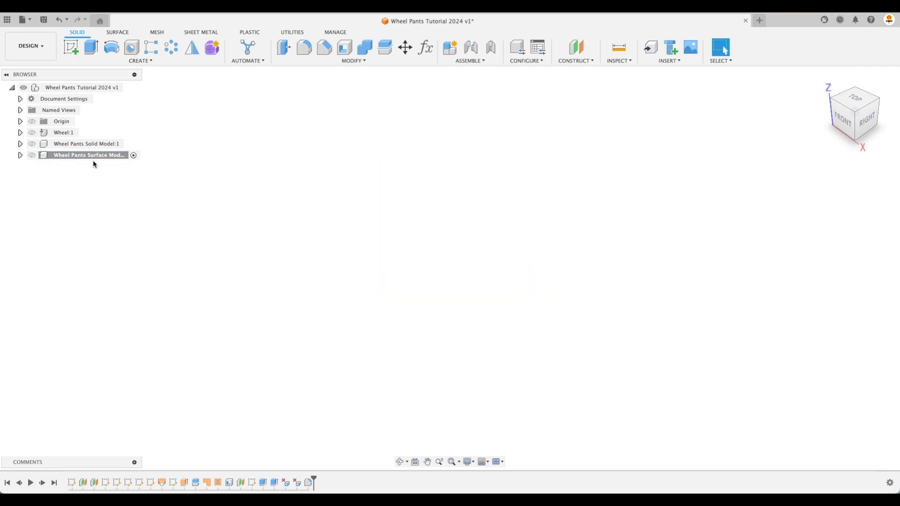
- Create an active internal component named Wheel Pants Form Model under the top-level Wheel Pants Tutorial assembly
right_click(89, 89)
left_click(137, 109)
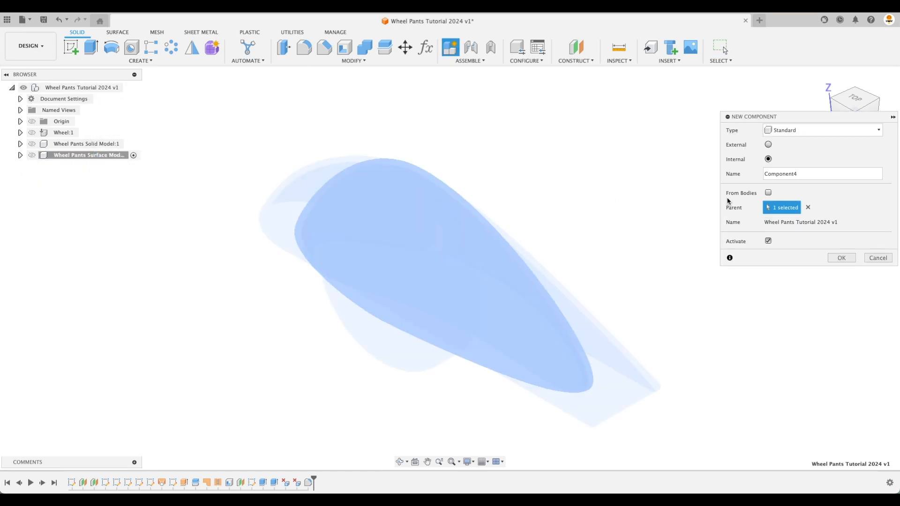
double_click(814, 171)
key("BackSpace")
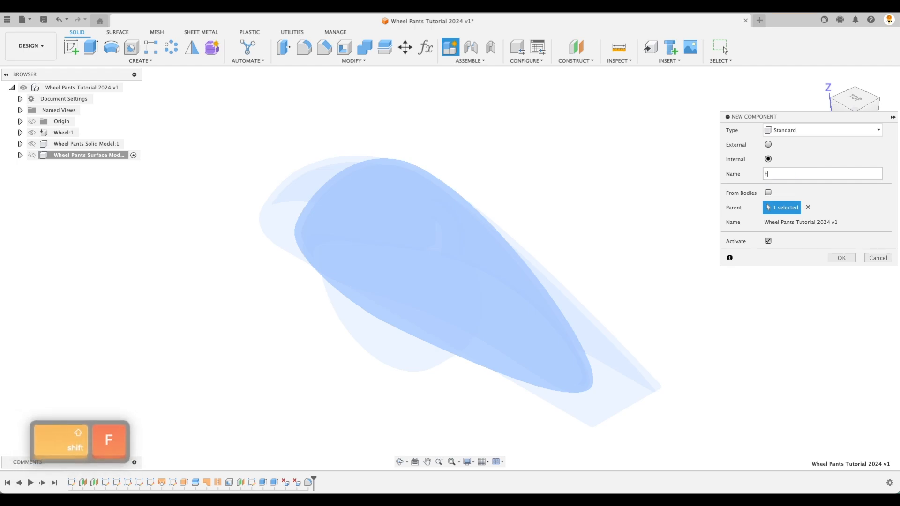
type("Wheel Pants ")
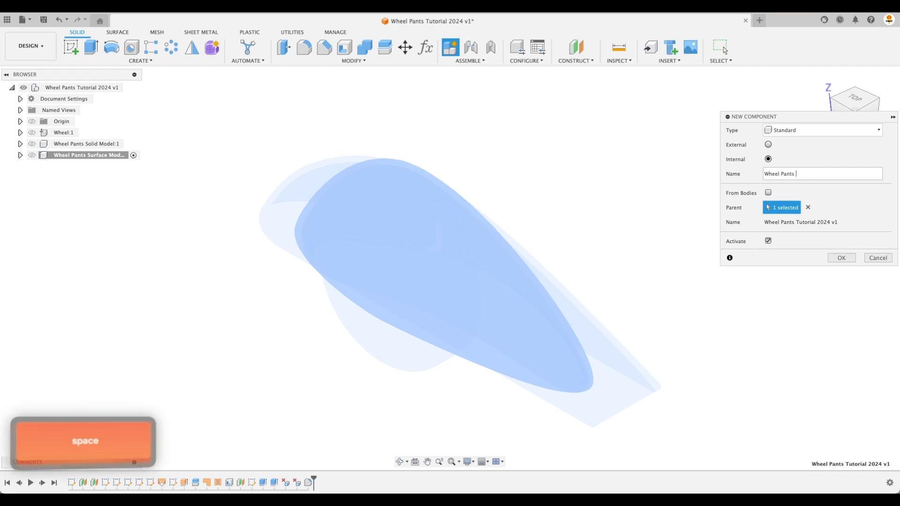
type("Form Model")
key("Return")
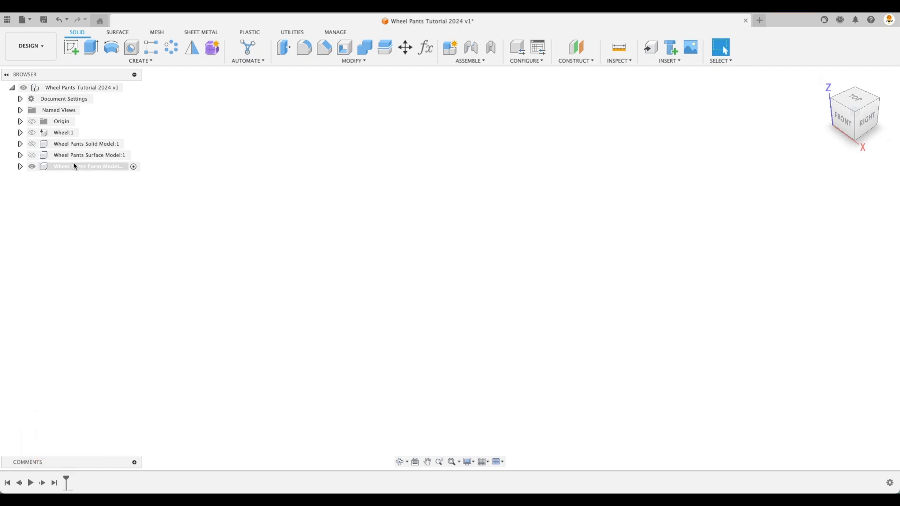
- Show the Wheel component in front view and start a new form in the Wheel Pants Form Model component
left_click(35, 134)
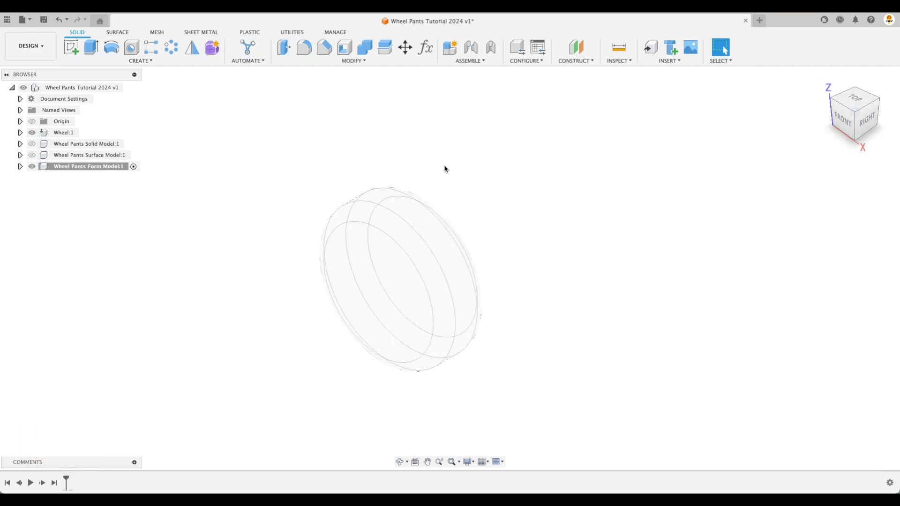
left_click(842, 121)
left_click_drag(467, 298, 520, 251)
key("Escape")
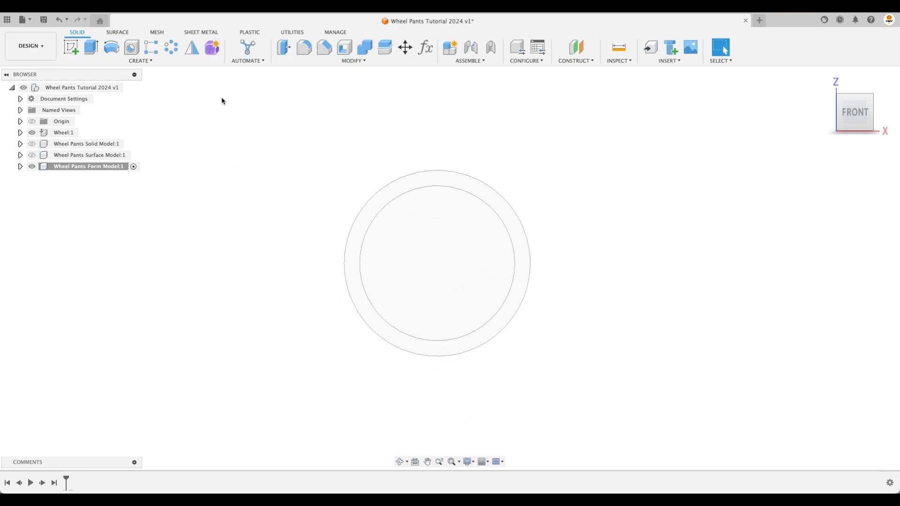
left_click(215, 55)
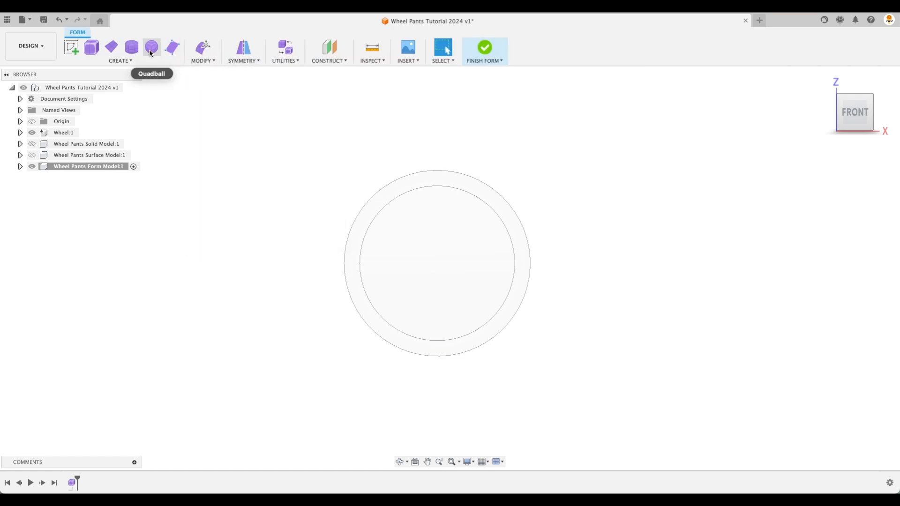
left_click(149, 49)
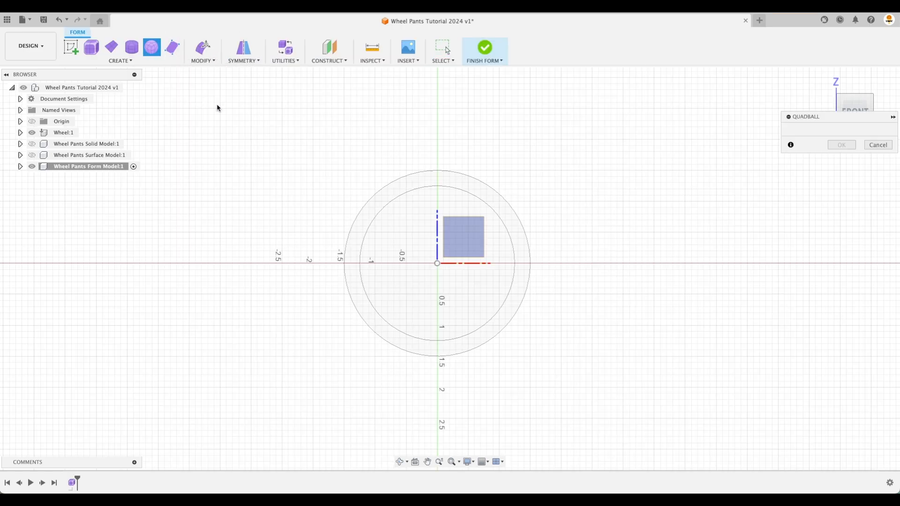
left_click(457, 237)
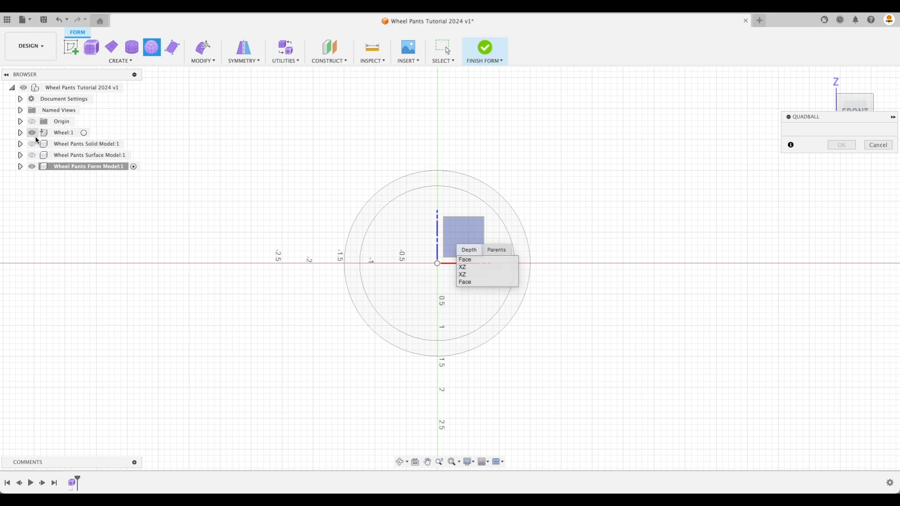
left_click(33, 133)
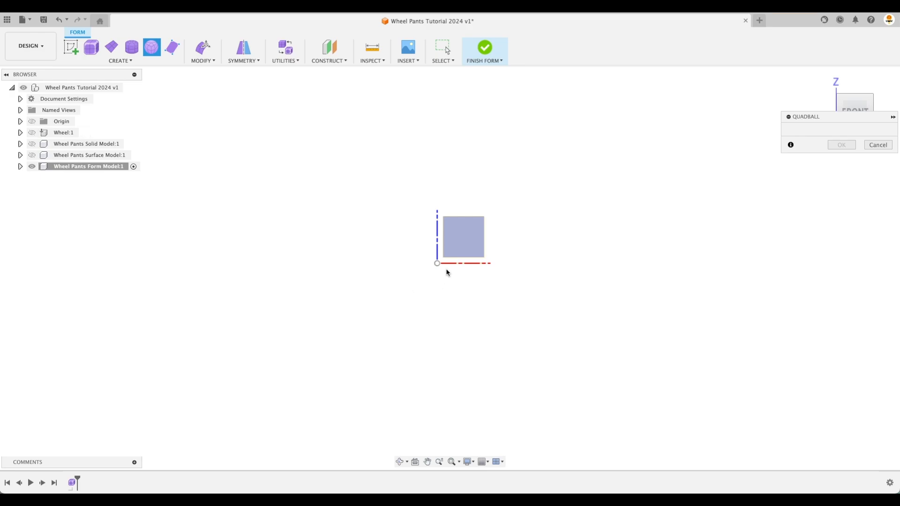
left_click(452, 239)
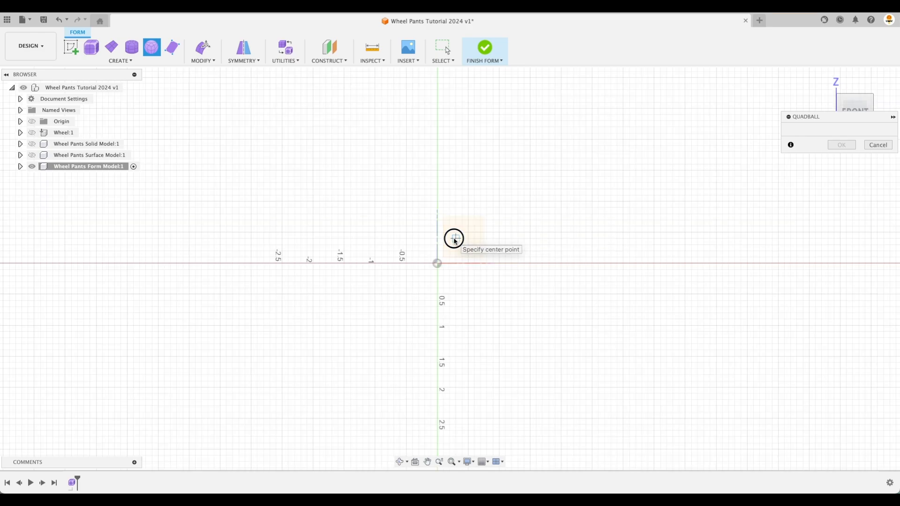
left_click(868, 147)
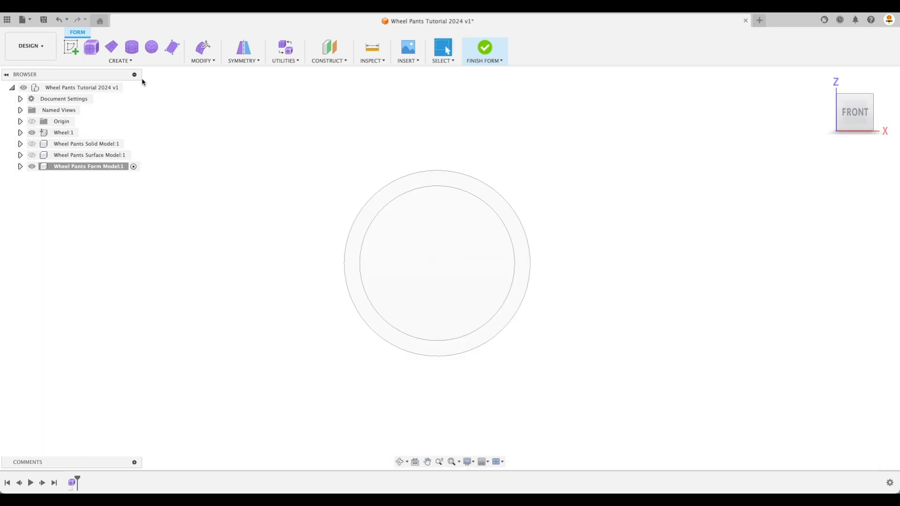
- Place a quadball about 2.90 in in diameter on the XZ plane, centred near the wheel's forward edge, hiding the wheel while picking the plane
left_click(32, 133)
left_click(150, 52)
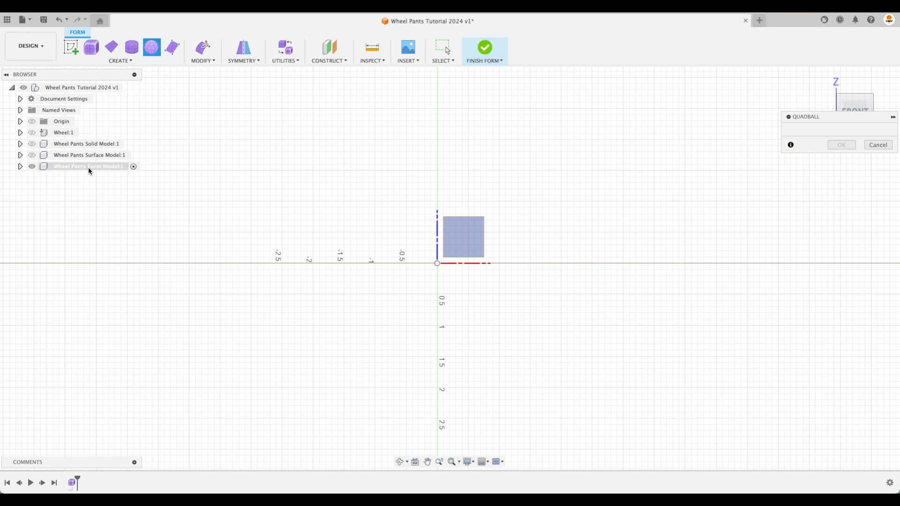
left_click(86, 167)
left_click(454, 234)
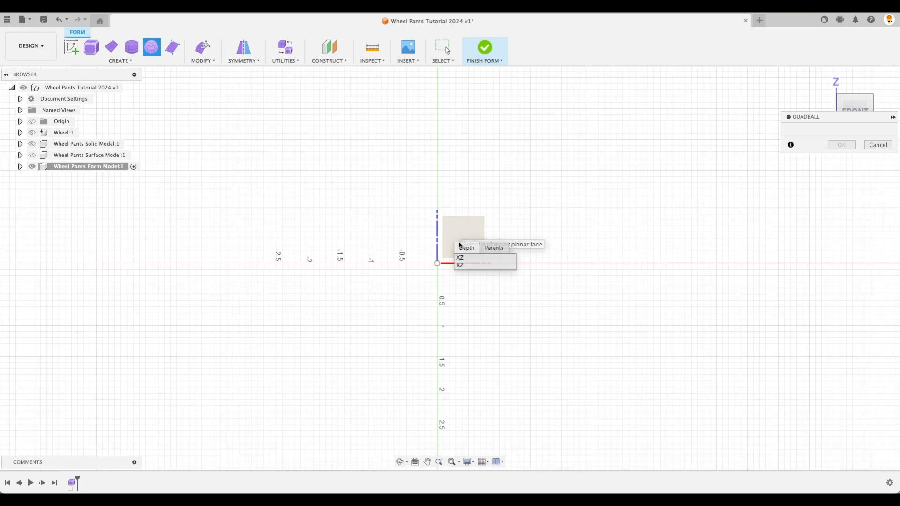
middle_click_drag(558, 190, 782, 232, "shift")
left_click(464, 225)
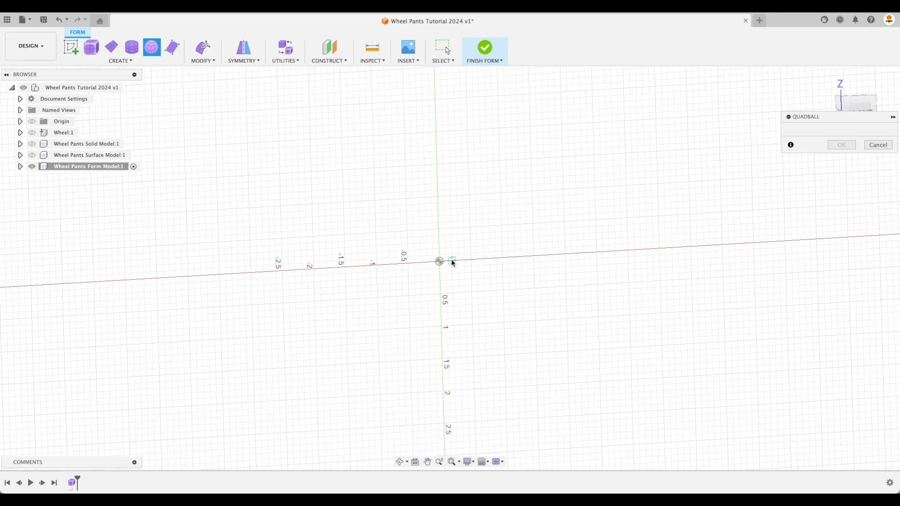
left_click(858, 105)
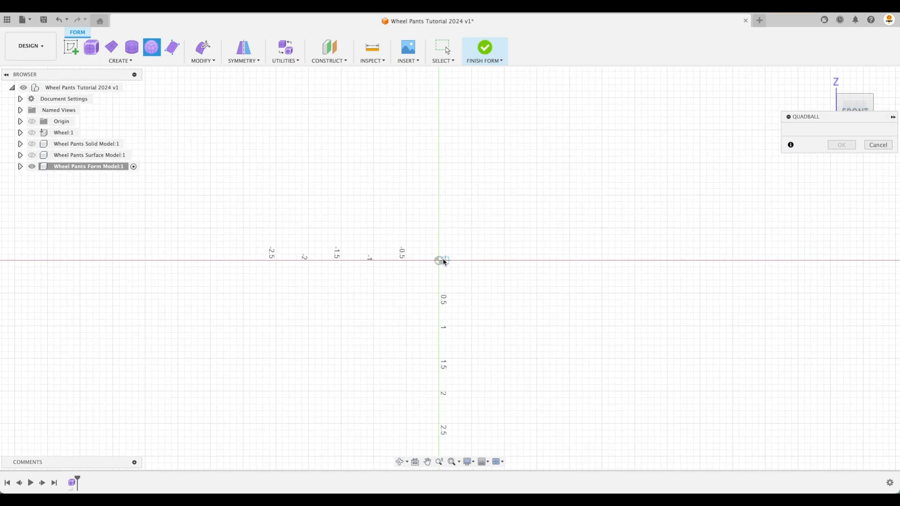
left_click(32, 133)
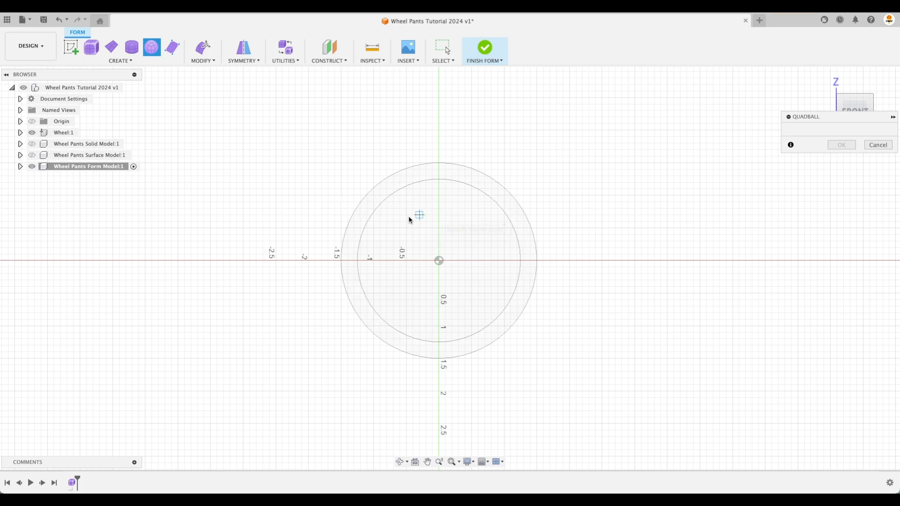
left_click(340, 223)
left_click_drag(379, 223, 449, 226)
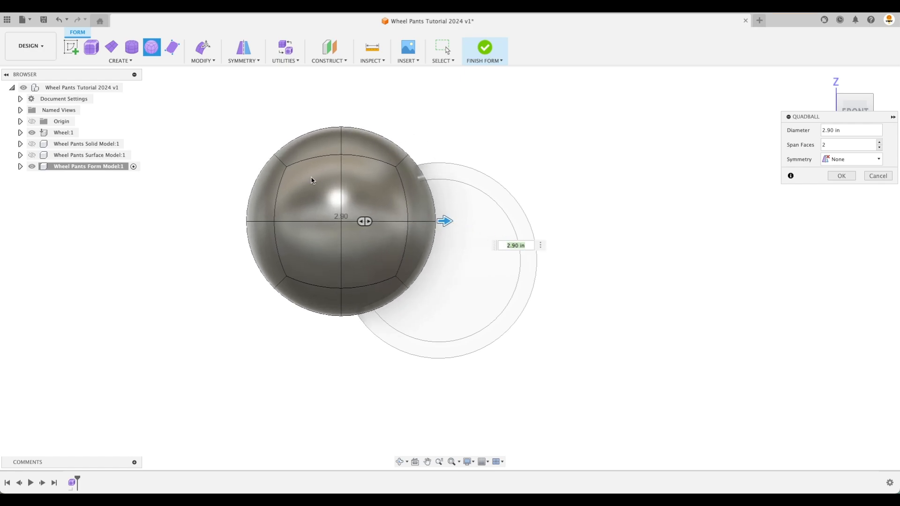
- Give the quadball Mirror symmetry with Height Symmetry enabled, keeping 2 span faces, and create it
scroll(525, 190, "down", 3)
scroll(524, 189, "up", 1)
left_click(861, 104)
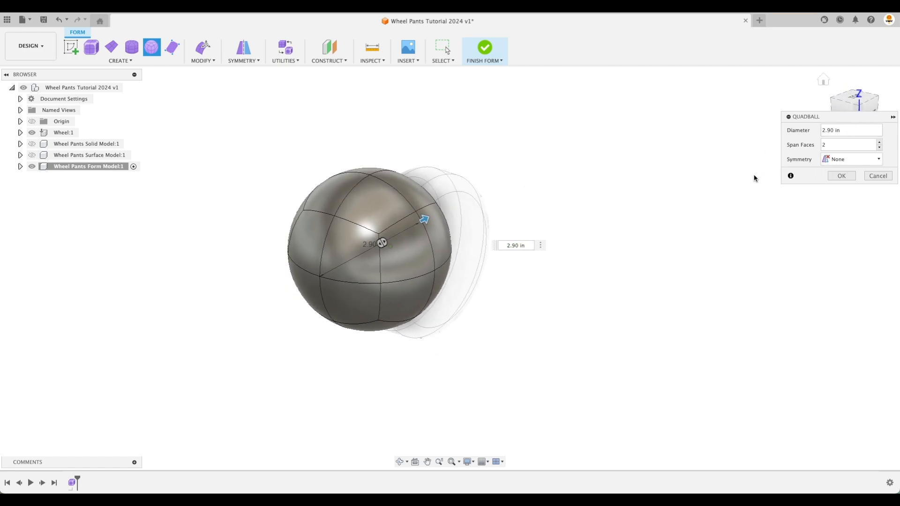
middle_click_drag(444, 242, 463, 252, "shift")
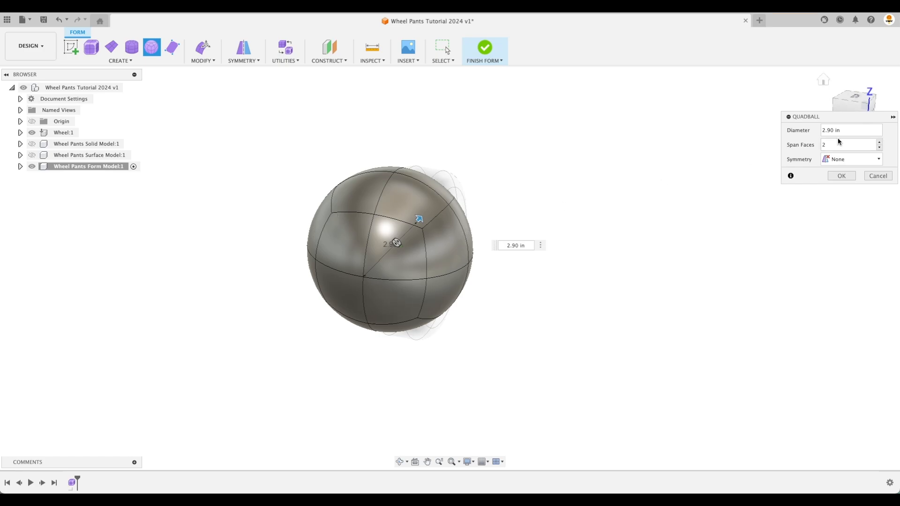
left_click(848, 159)
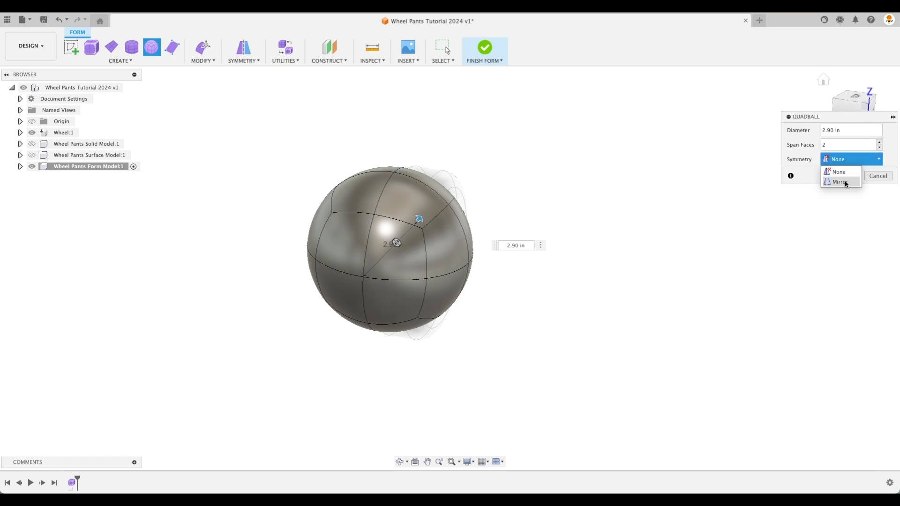
left_click(841, 182)
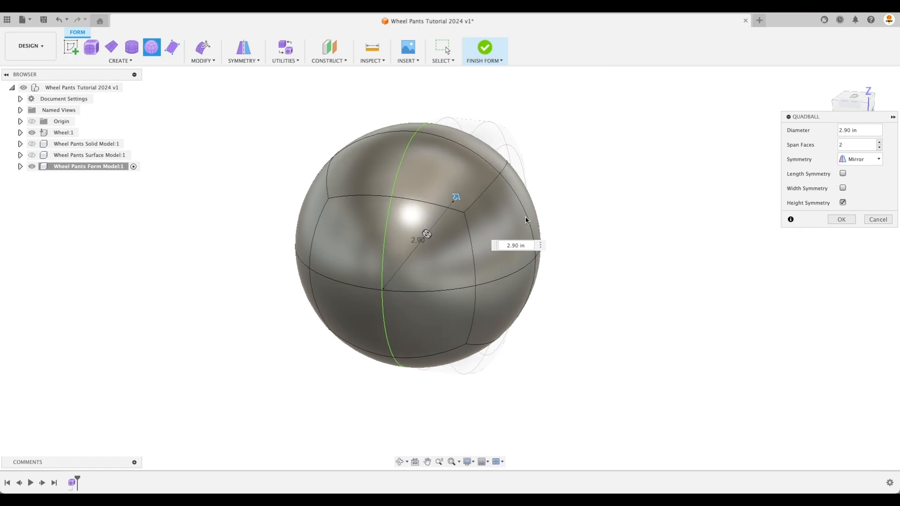
left_click(841, 220)
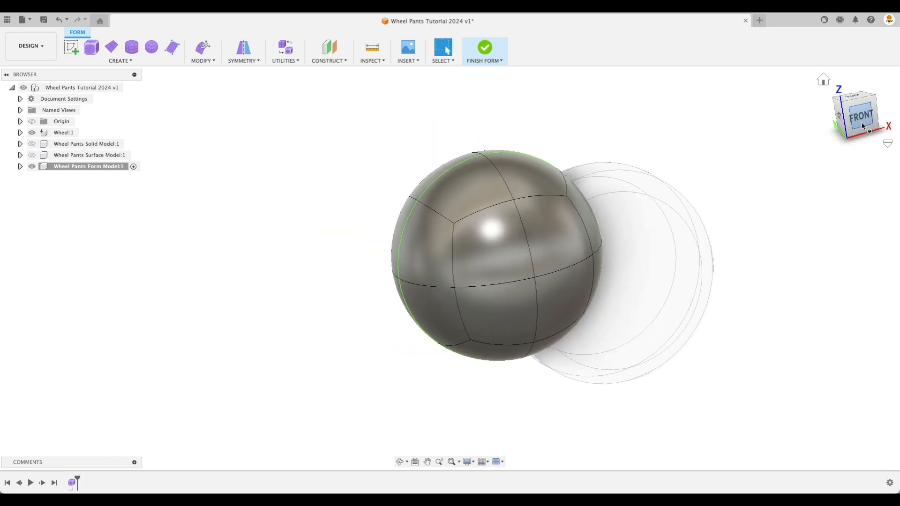
- Move the whole quadball body with Edit Form over the wheel, about 1.41 in along X and -0.04 in along Z in front view
left_click(863, 119)
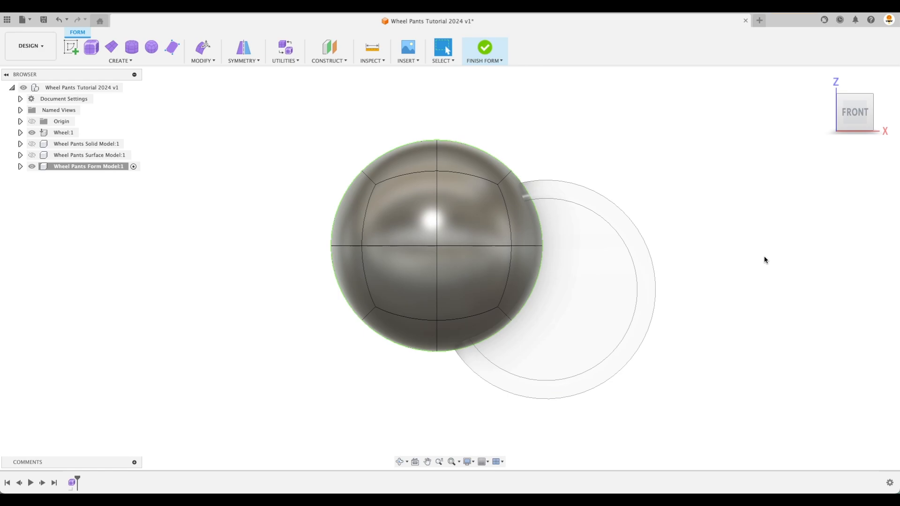
left_click_drag(798, 234, 743, 233)
key("Escape")
left_click(414, 201)
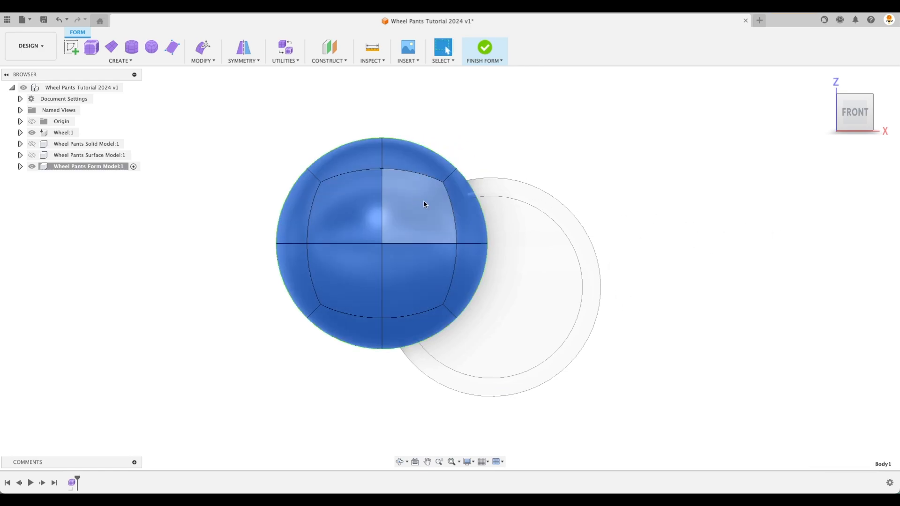
left_click(483, 114)
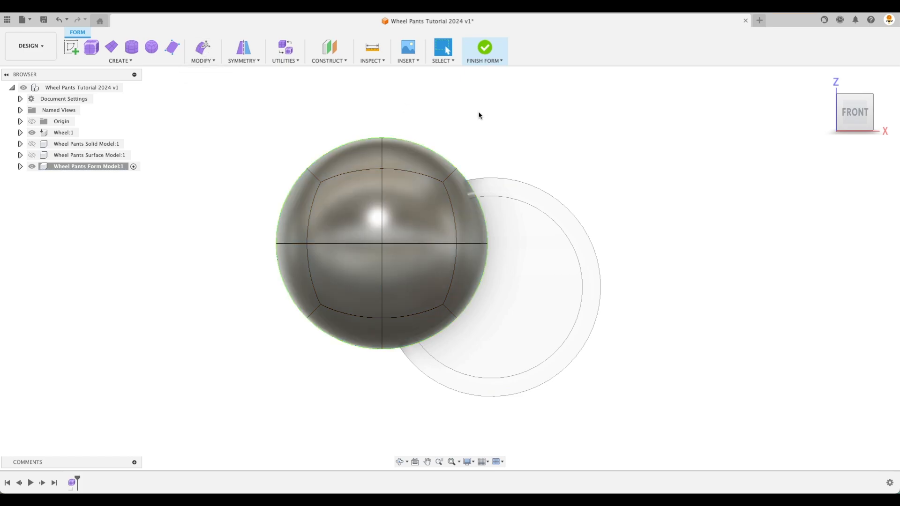
left_click(406, 206)
left_click(205, 49)
left_click_drag(408, 231, 498, 237)
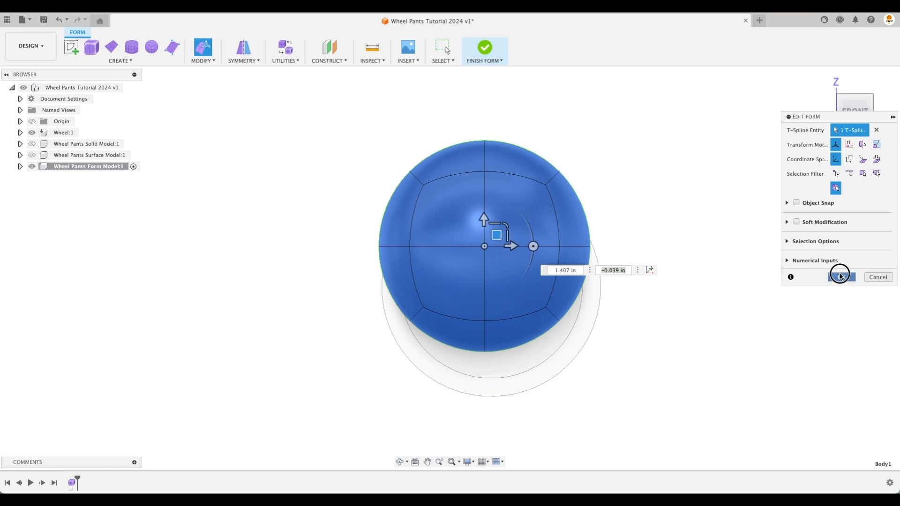
- Accept the quadball body's move and check the selection filters that Edit Form offers
left_click(840, 276)
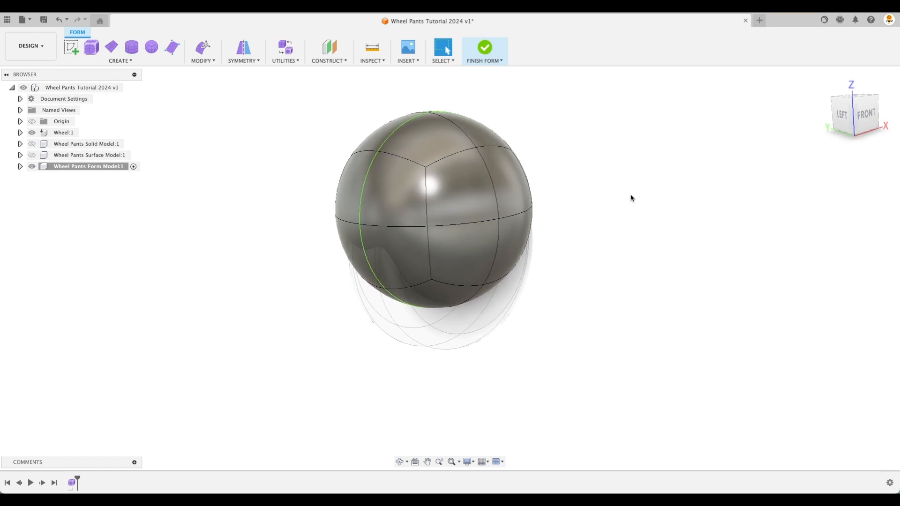
left_click(205, 52)
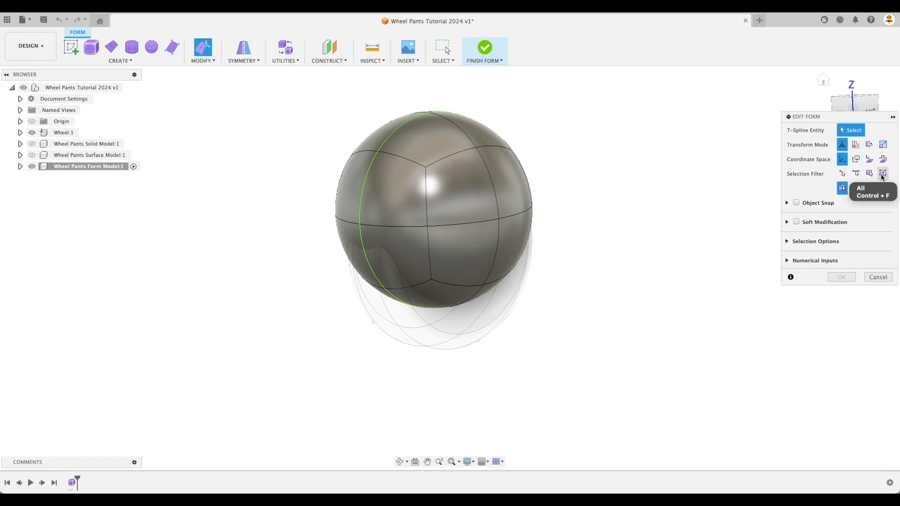
left_click(877, 277)
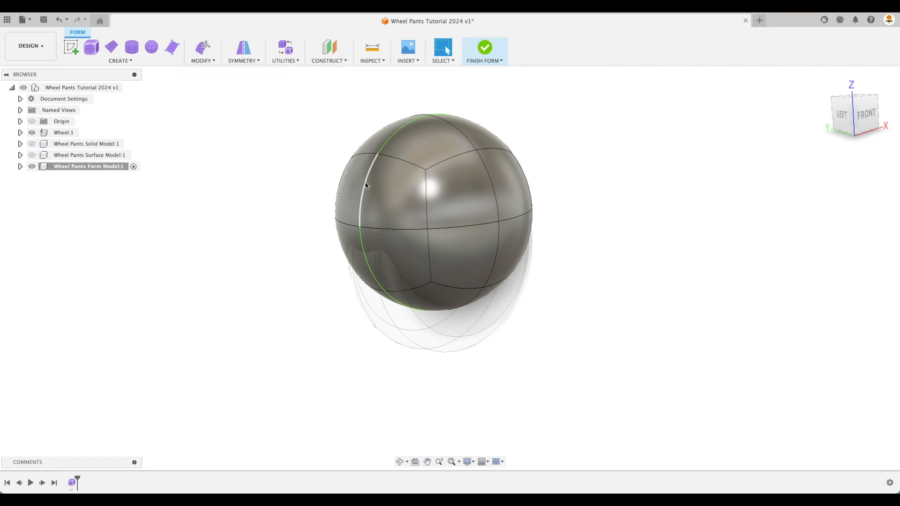
- Move the two front centreline edges with Edit Form about -1.39 in along X and -0.58 in along Z to form the nose
left_click(364, 216, "shift")
left_click(362, 197, "super")
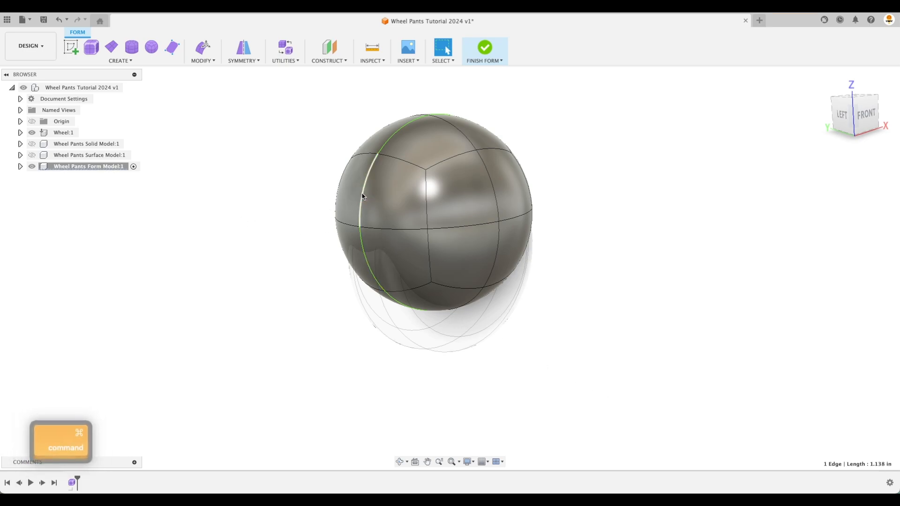
left_click(362, 247, "super")
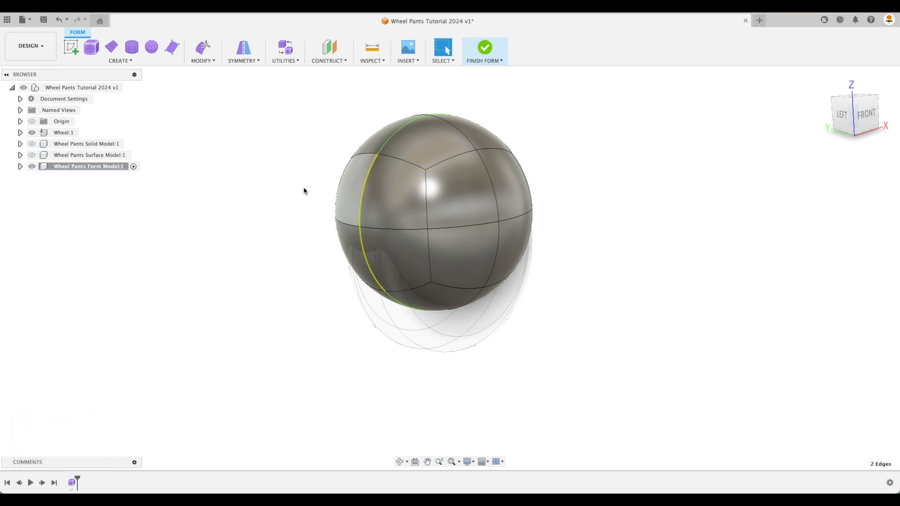
left_click(203, 48)
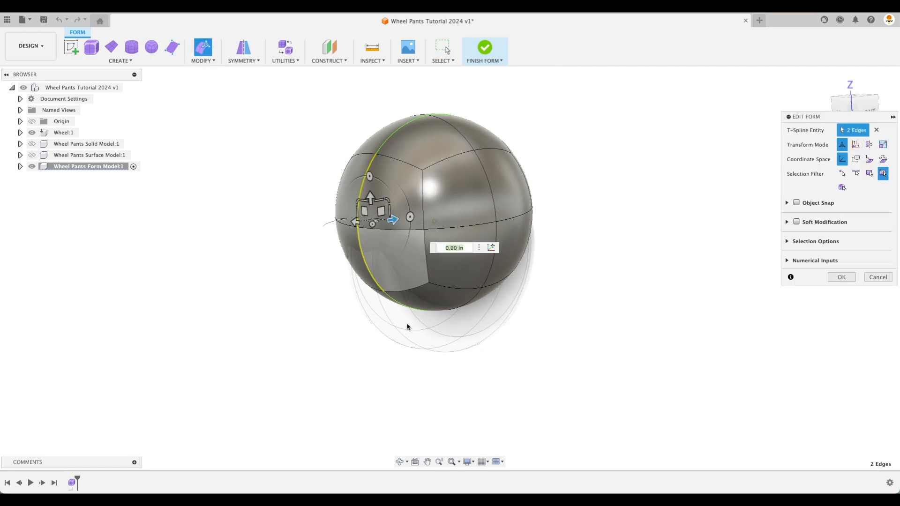
middle_click_drag(416, 271, 347, 362, "shift")
scroll(331, 350, "up", 3)
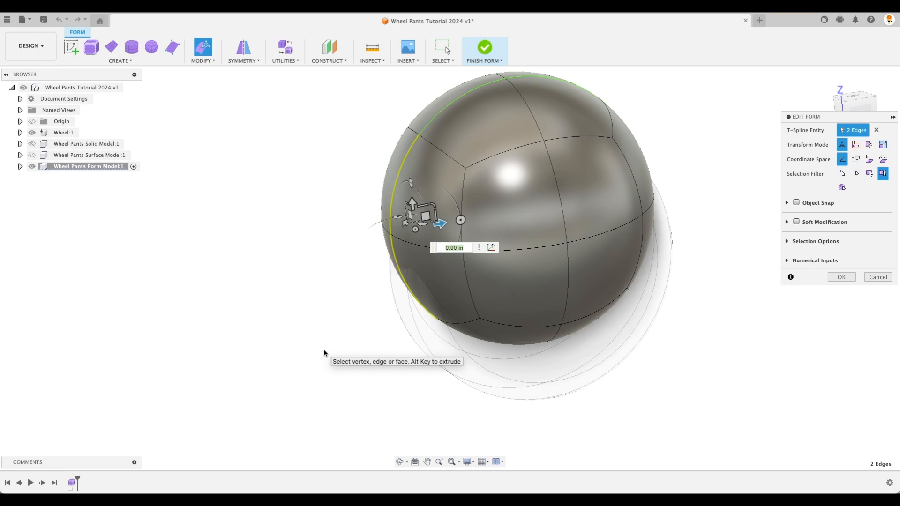
scroll(323, 353, "left", 3, "shift")
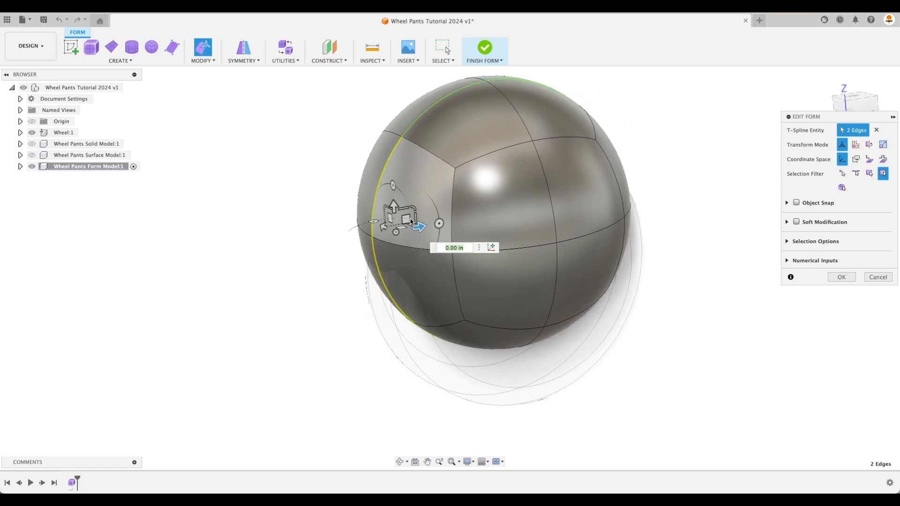
left_click_drag(408, 222, 302, 241)
left_click(849, 109)
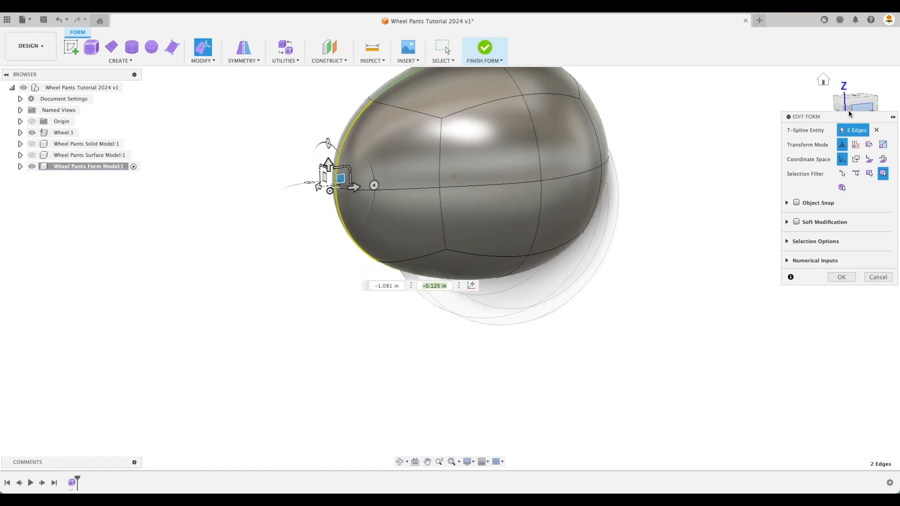
left_click_drag(332, 152, 313, 188)
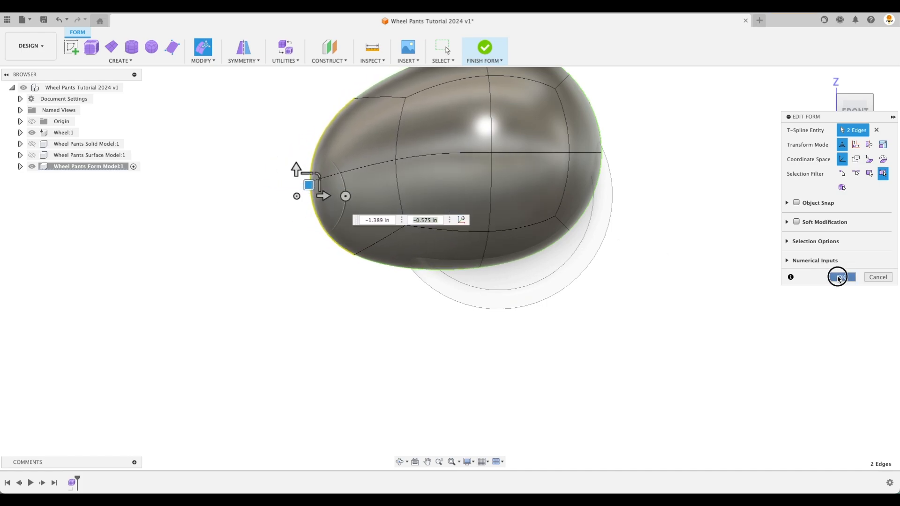
left_click(838, 277)
- Pull the two rear centreline edges back about 4.02 in along X and -0.93 in along Z to form the tail
middle_click_drag(745, 254, 599, 188, "shift")
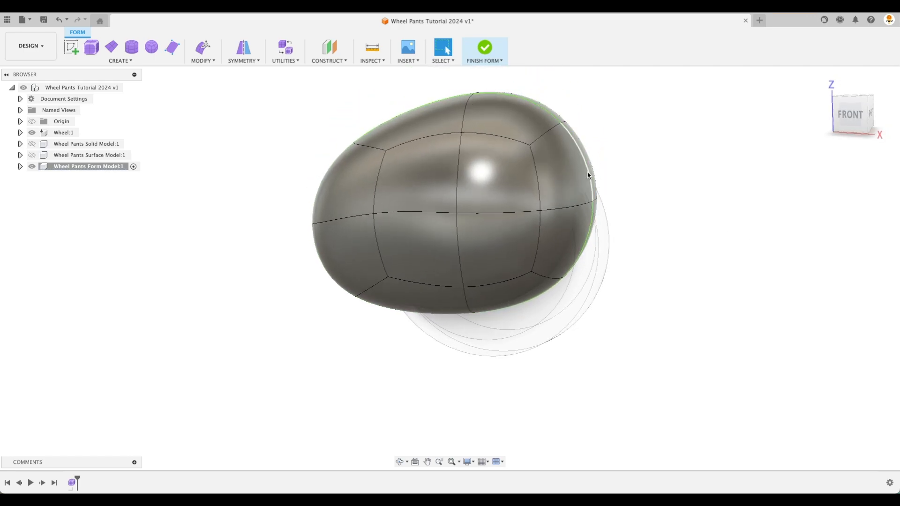
left_click(588, 175)
left_click(591, 229, "shift")
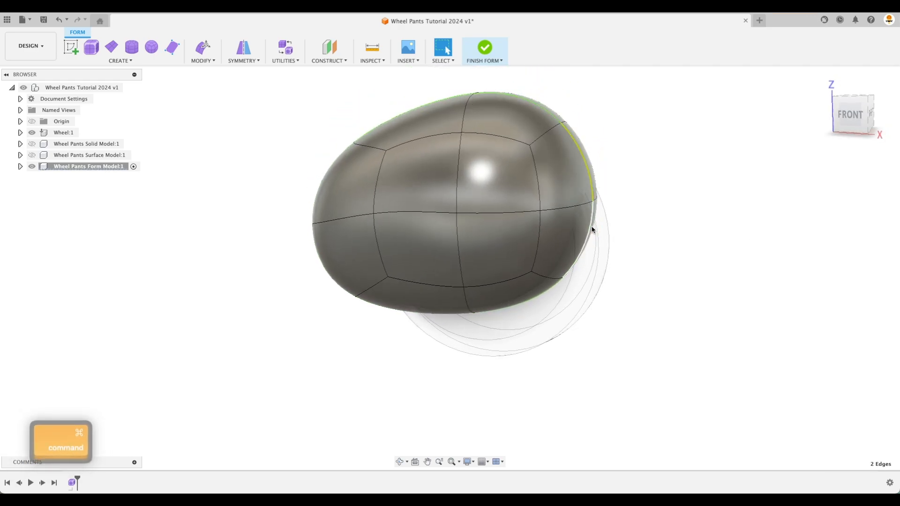
left_click(204, 54)
middle_click_drag(609, 188, 514, 197, "shift")
scroll(514, 197, "down", 1)
left_click_drag(535, 201, 773, 256)
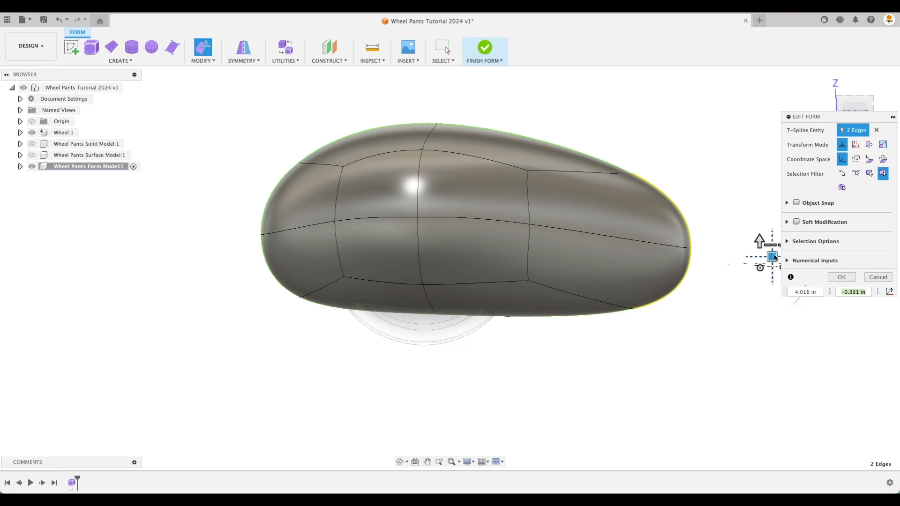
left_click(842, 277)
- Select the four lower centreline edges and raise them with Edit Form to expose more of the wheel
middle_click_drag(703, 319, 596, 262, "shift")
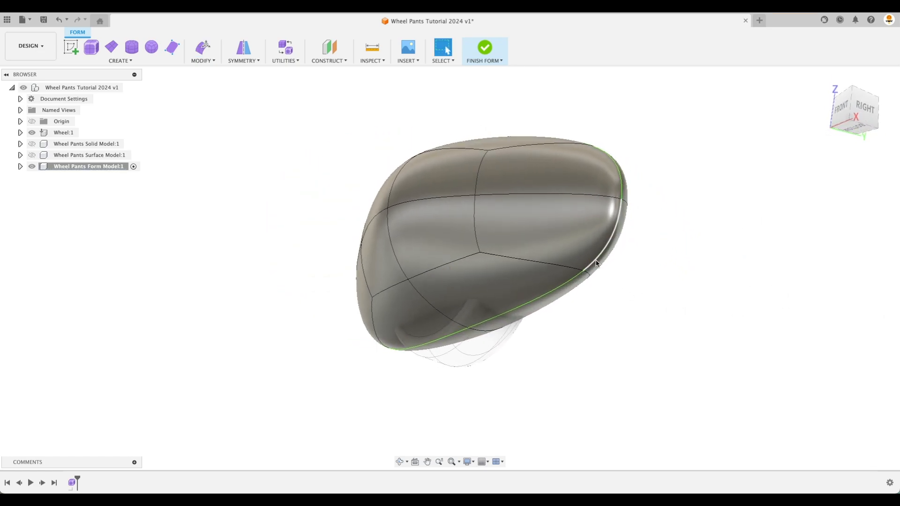
double_click(582, 272)
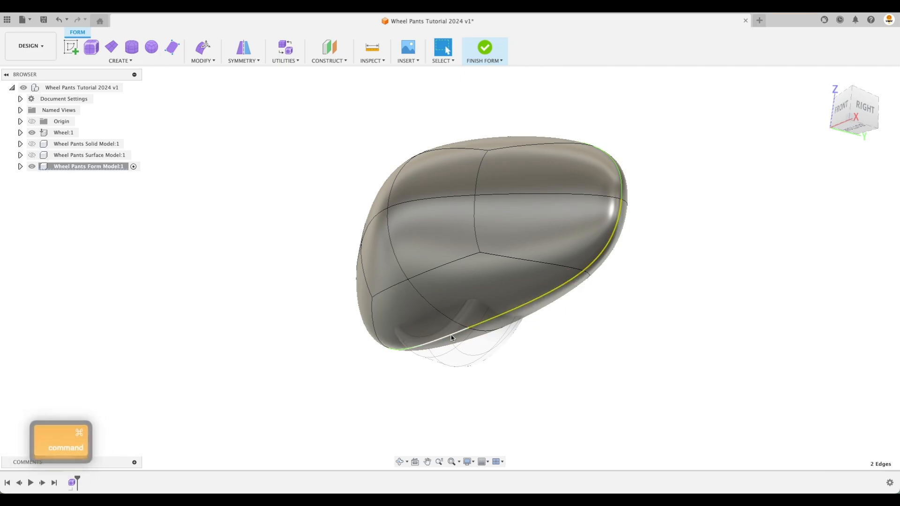
middle_click_drag(381, 357, 301, 136, "shift")
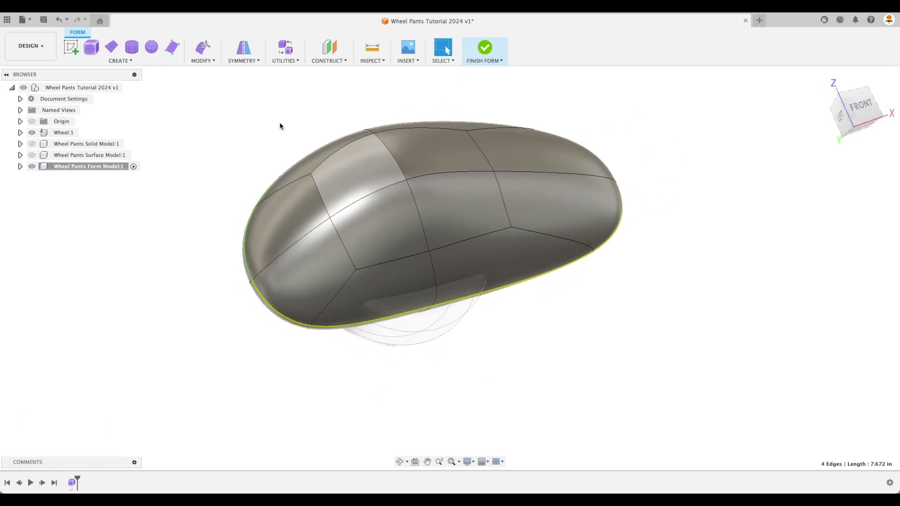
left_click(203, 47)
middle_click_drag(459, 281, 474, 233, "shift")
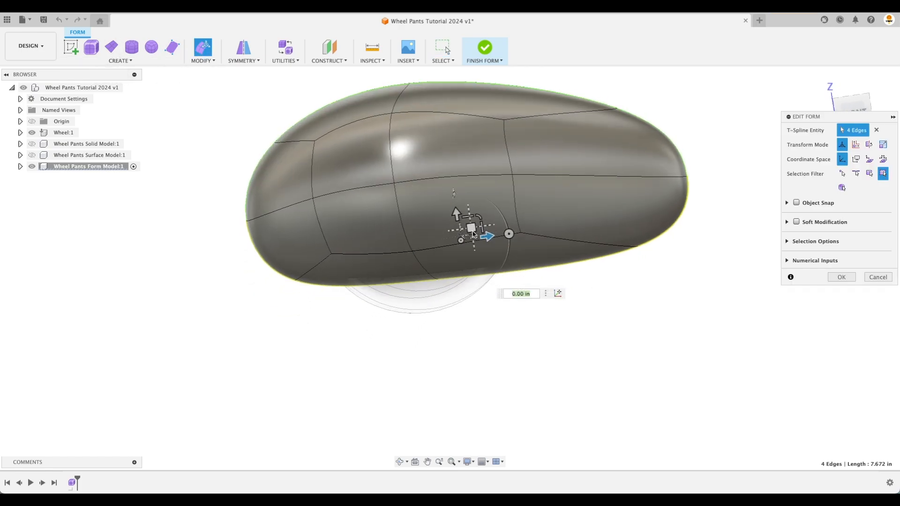
left_click_drag(473, 233, 471, 198)
left_click(573, 327)
- Move the nose vertex on the front centreline about -0.35 in along X and -0.57 in along Z
middle_click_drag(573, 328, 552, 314, "shift")
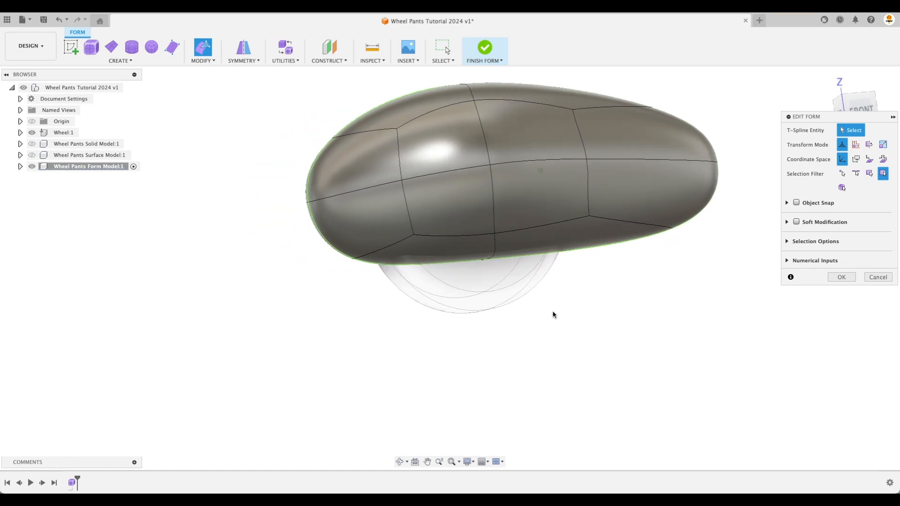
left_click(318, 202)
middle_click_drag(318, 202, 311, 182, "shift")
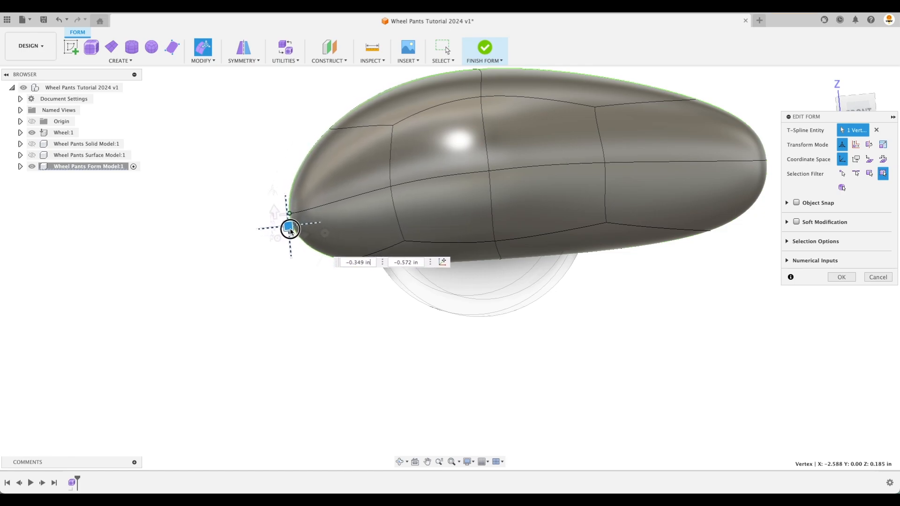
left_click_drag(289, 235, 287, 240)
- Lower the tail vertex on the rear centreline, about -0.10 in along X and -0.87 in along Z
middle_click_drag(731, 263, 656, 159, "shift")
left_click(731, 211)
left_click(601, 196)
left_click_drag(672, 176, 671, 235)
middle_click_drag(702, 240, 768, 246, "shift")
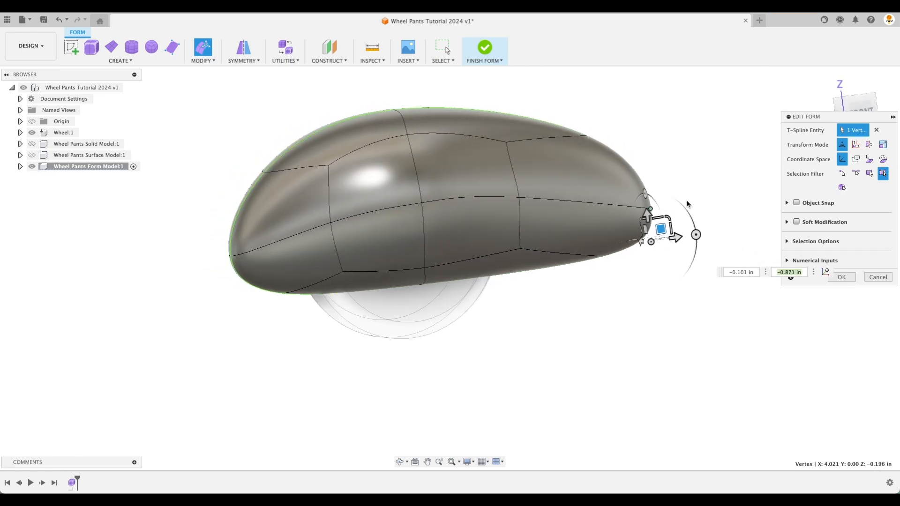
mouse_move(667, 234)
left_mouse_down()
mouse_move(652, 235)
mouse_move(662, 229)
left_mouse_up()
left_click(666, 137)
- Push the four central side faces inward about 0.465 in along Y and -0.012 in along Z, narrowing the mirrored body
scroll(665, 136, "left", 5, "shift")
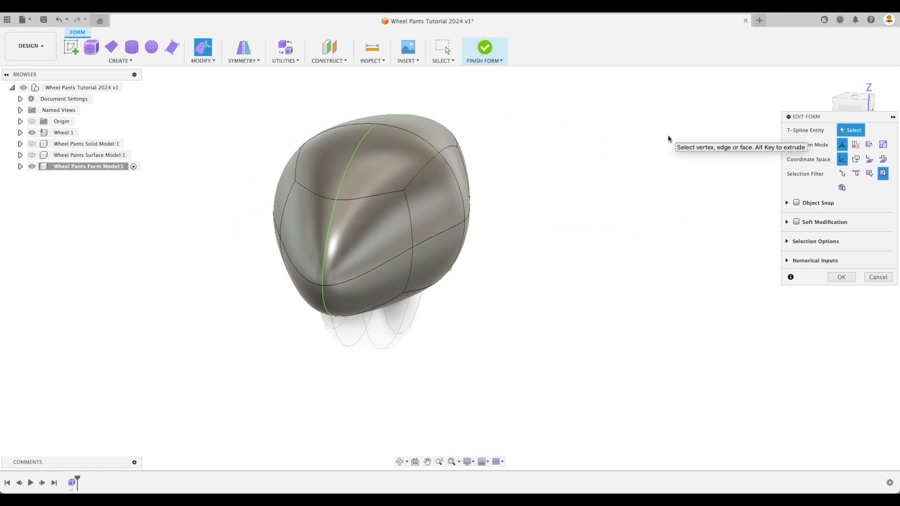
middle_click_drag(668, 138, 413, 216, "shift")
scroll(575, 222, "left", 5, "shift")
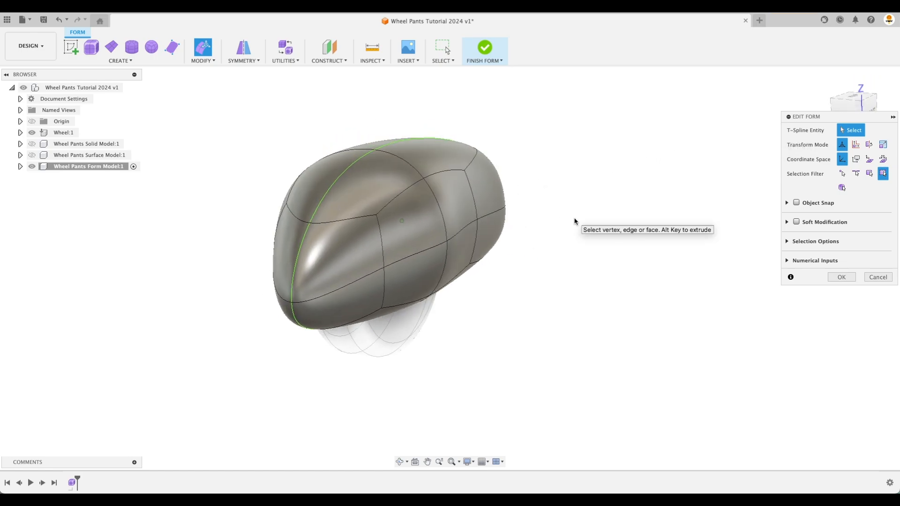
scroll(574, 221, "right", 5, "shift")
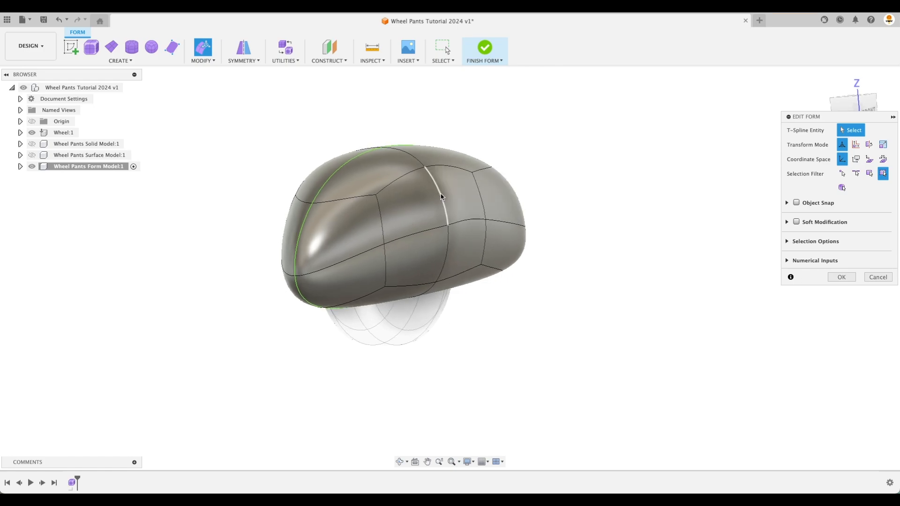
left_click(442, 196)
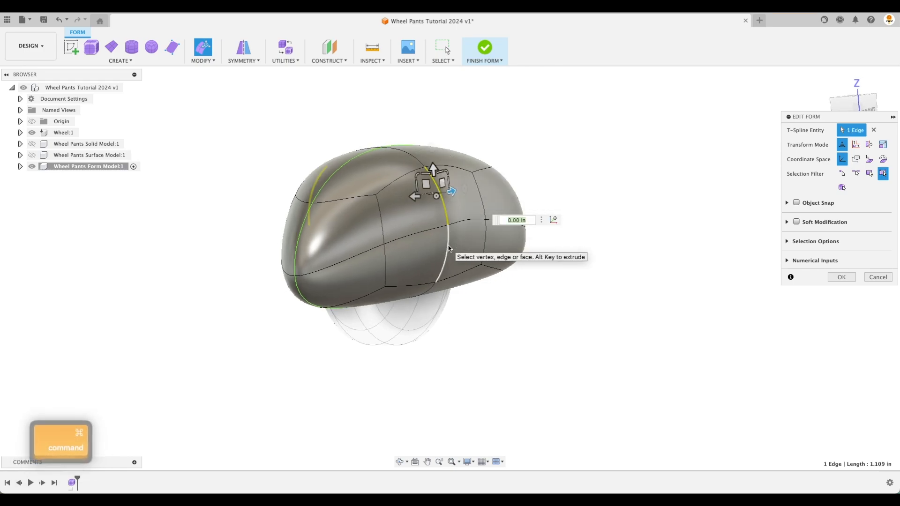
left_click(466, 207)
left_click(414, 217, "super")
left_click(417, 254, "super")
left_click(471, 247, "super")
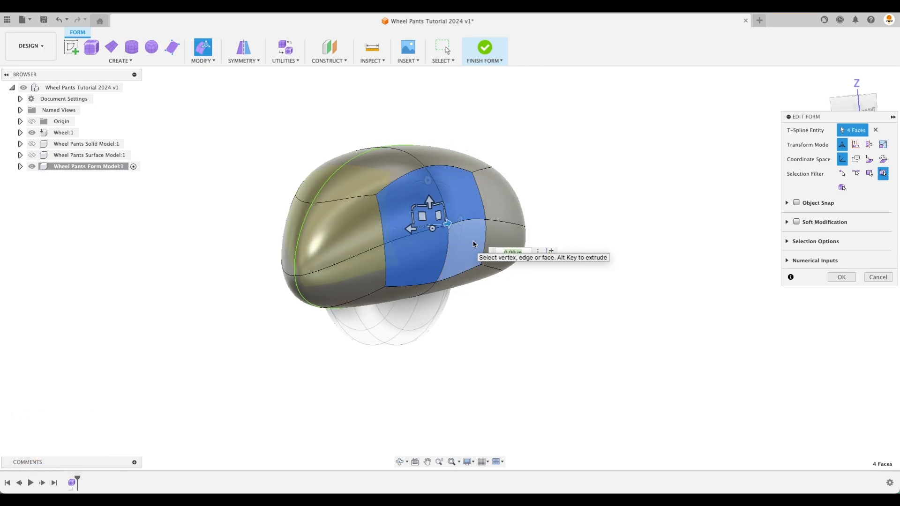
middle_click_drag(556, 214, 505, 227, "shift")
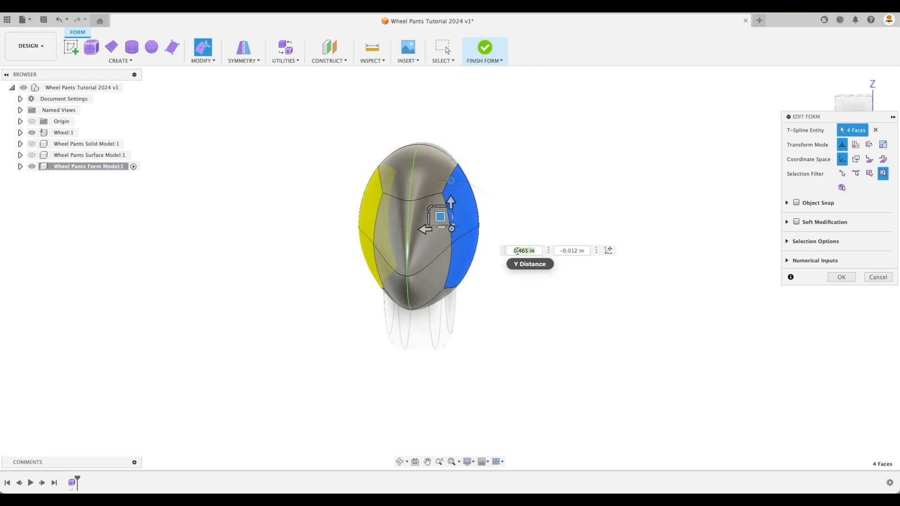
middle_click_drag(588, 277, 495, 268, "shift")
left_click(841, 277)
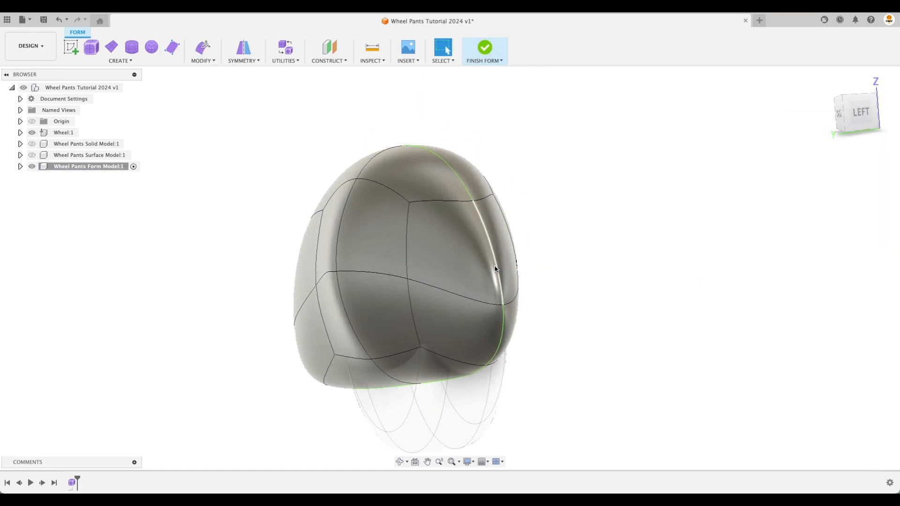
- Add a vertical-stripe Zebra Analysis with 20 repeats to the form body and inspect the stripes around the nose with the wheel hidden
middle_click_drag(503, 311, 375, 109, "shift")
left_click(375, 61)
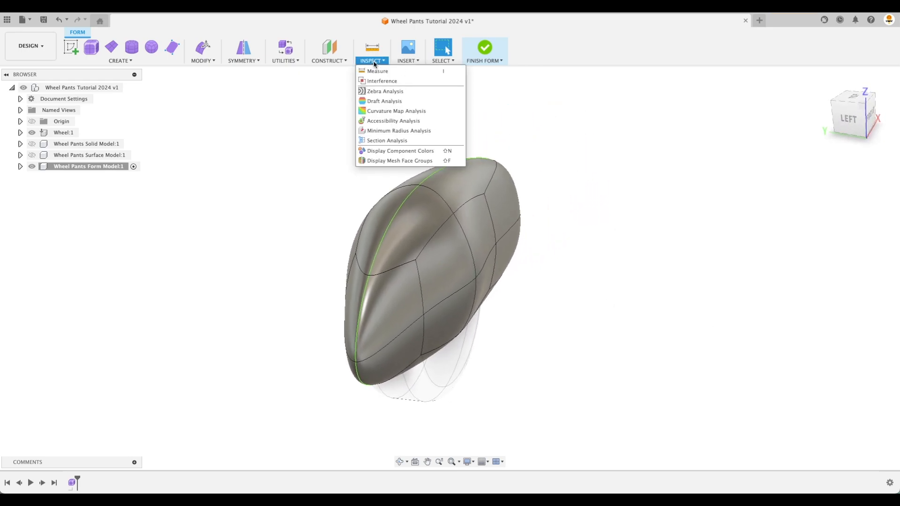
left_click(375, 91)
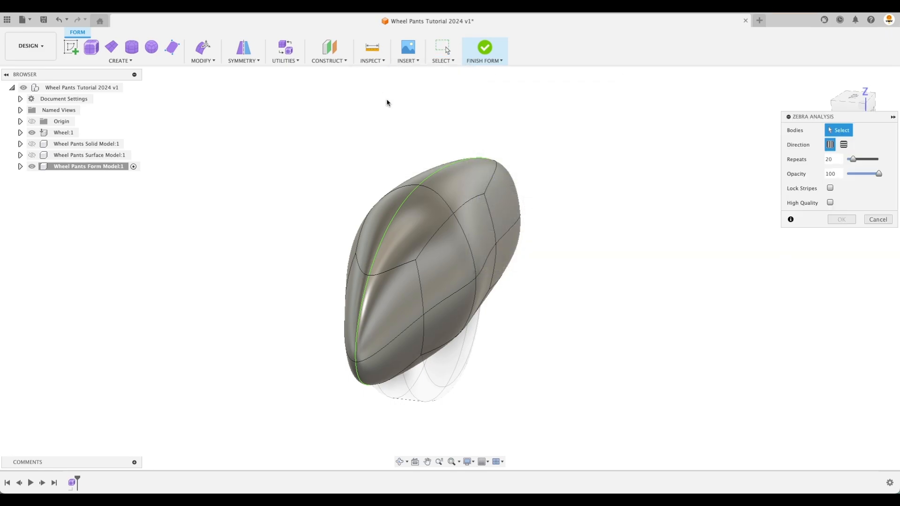
left_click(452, 237)
scroll(686, 270, "left", 10, "shift")
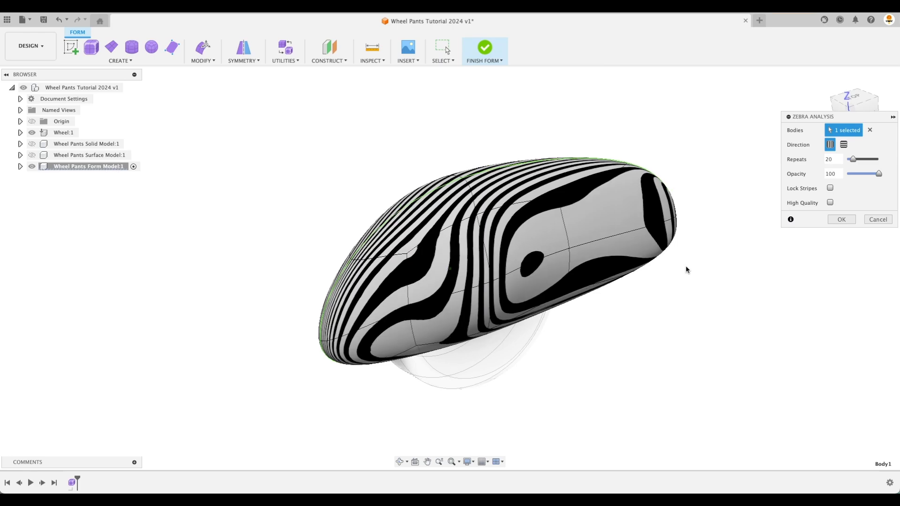
scroll(685, 270, "down", 8, "shift")
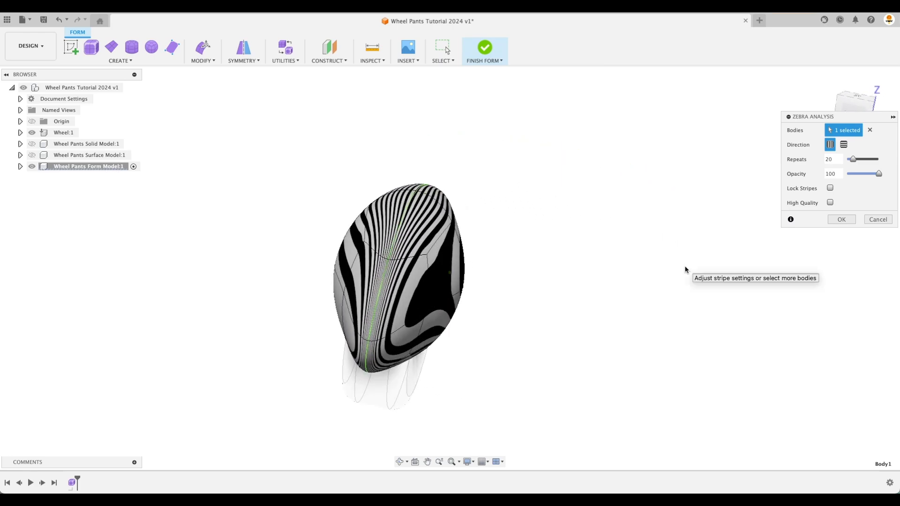
left_click(841, 220)
scroll(609, 189, "left", 3, "shift")
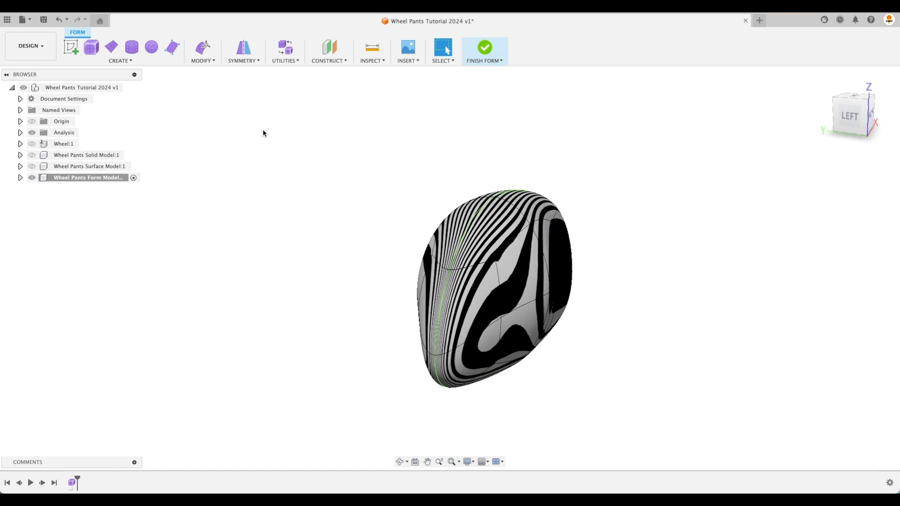
scroll(341, 209, "down", 3, "shift")
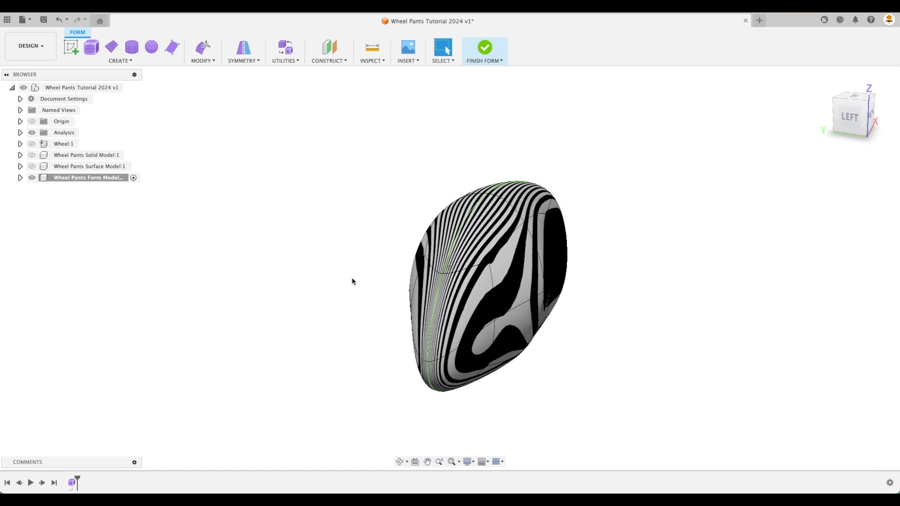
scroll(330, 283, "right", 4, "shift")
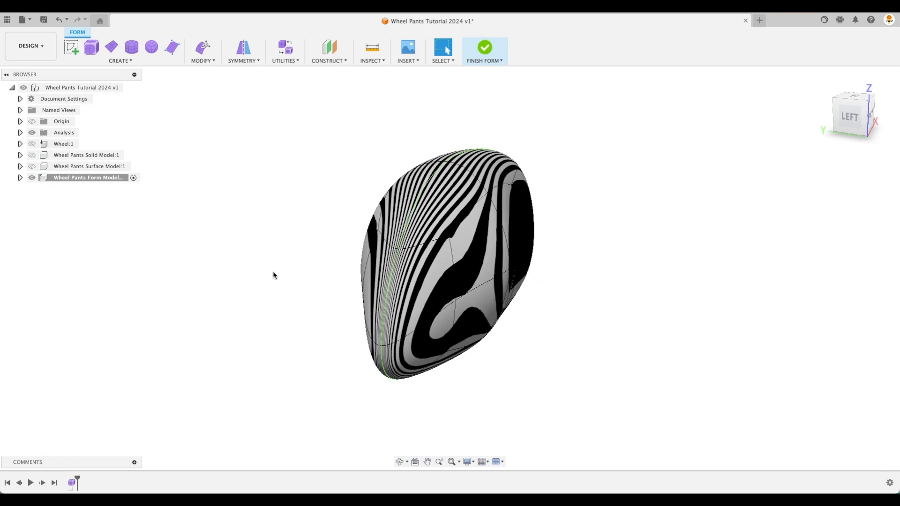
scroll(361, 330, "up", 3)
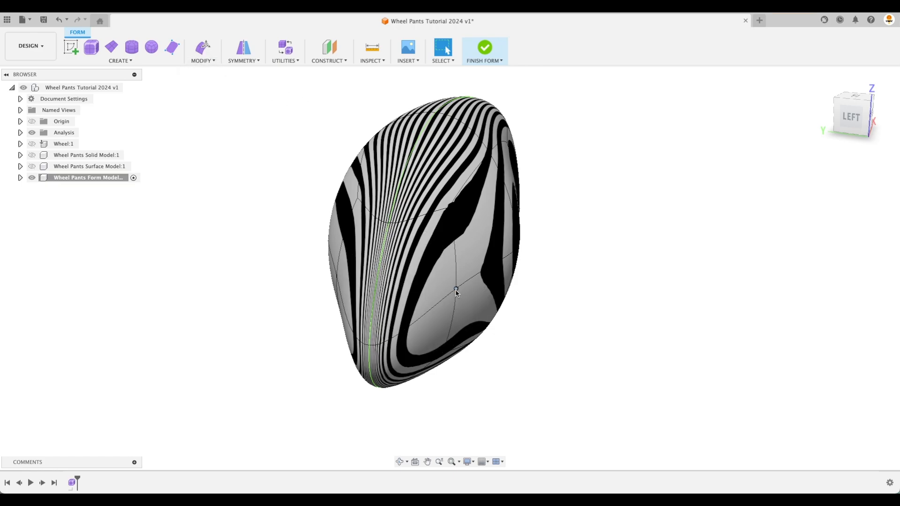
- Move the side vertex behind the nose to about X -1.51, Y -0.64, Z 0.44 in to even out the zebra stripes
left_click(471, 293)
left_click(203, 46)
middle_click_drag(538, 335, 511, 324, "shift")
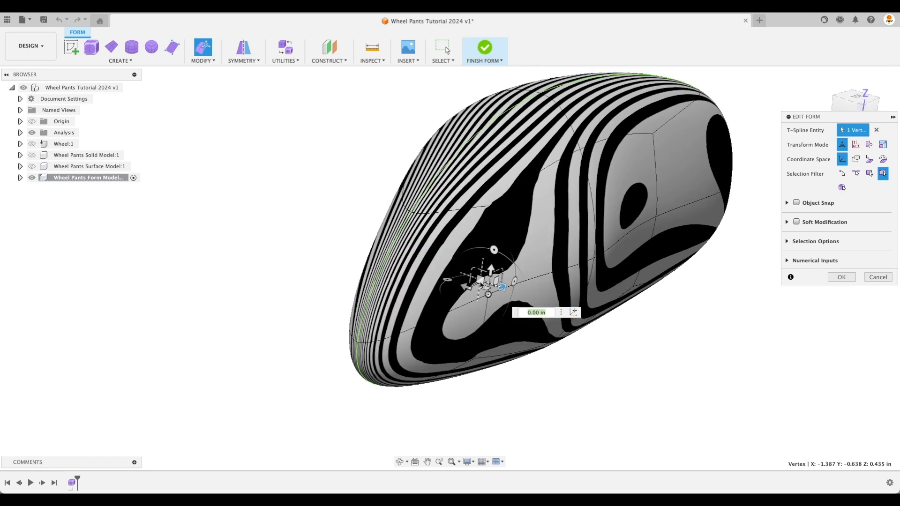
left_click_drag(502, 289, 478, 290)
middle_click_drag(478, 289, 495, 301, "shift")
left_click_drag(486, 284, 515, 295)
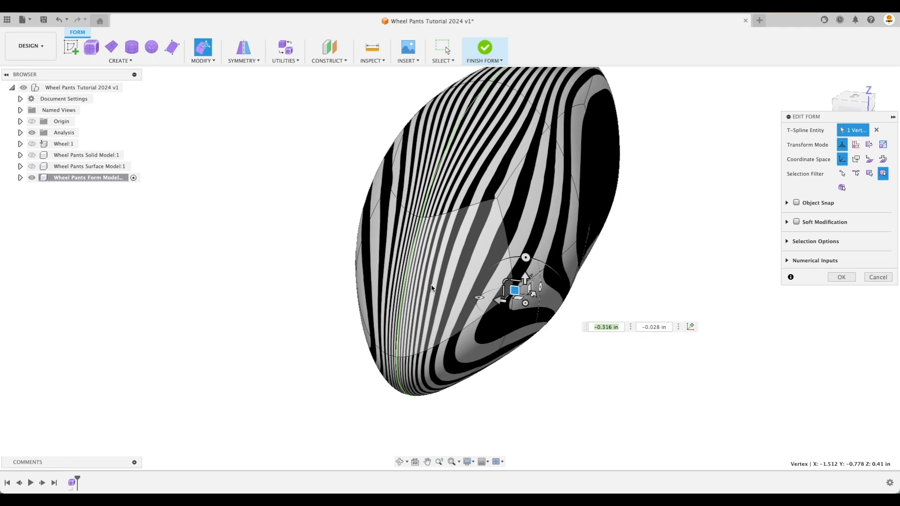
middle_click_drag(447, 265, 412, 316, "shift")
middle_click_drag(495, 307, 529, 342, "shift")
left_click_drag(507, 326, 484, 316)
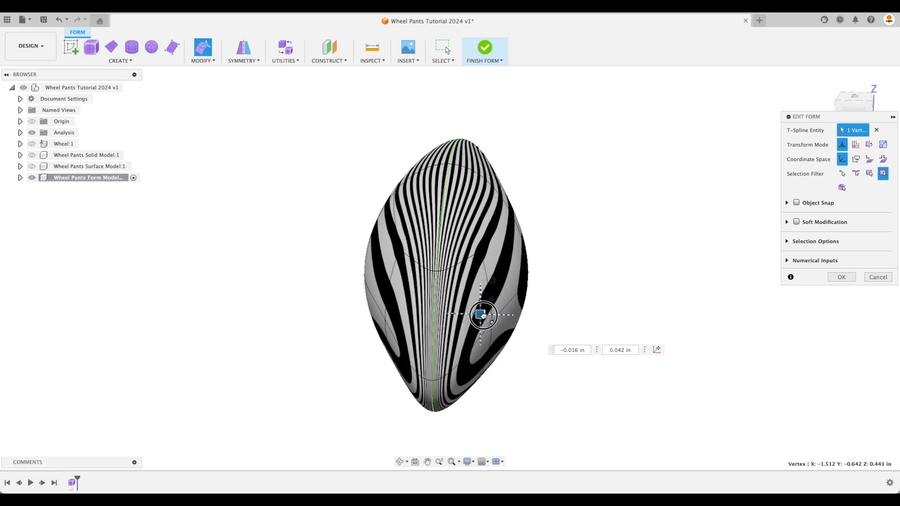
left_click(842, 277)
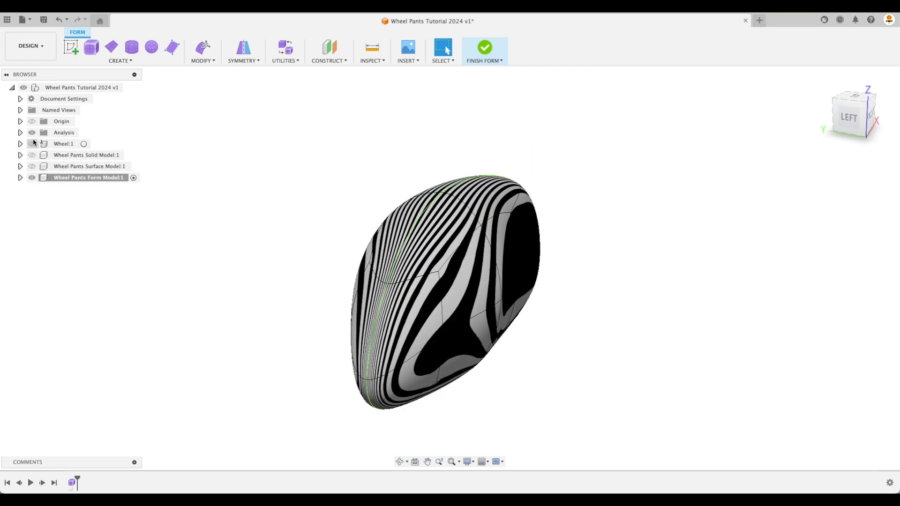
- Hide the Zebra analysis and subdivide the four upper and lower faces beside the centreline with 2 length faces and 1 width face
left_click(20, 133)
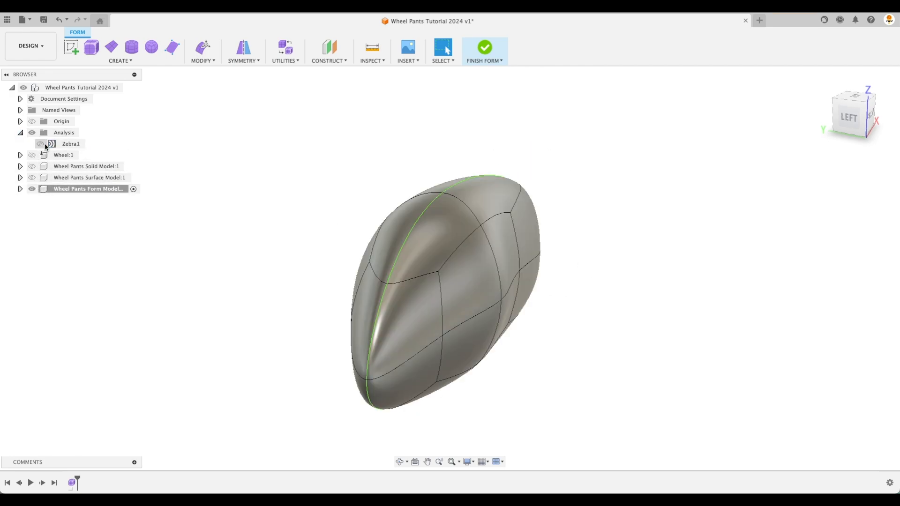
middle_click_drag(274, 143, 282, 182, "shift")
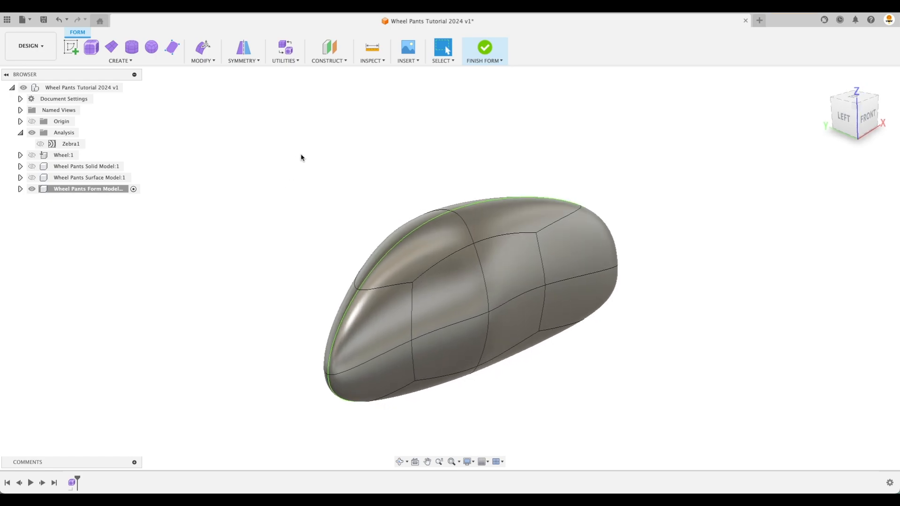
left_click(203, 60)
left_click(210, 101)
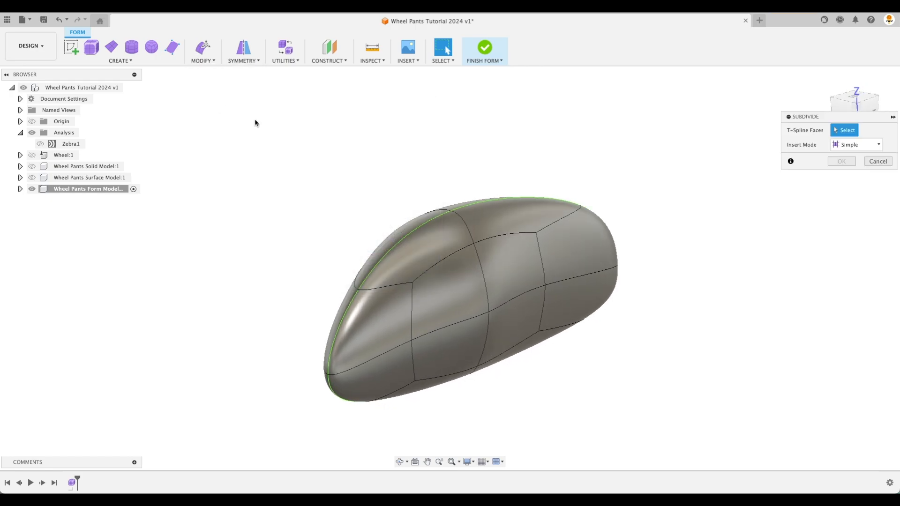
left_click(506, 220)
left_click(434, 250)
left_click(392, 313)
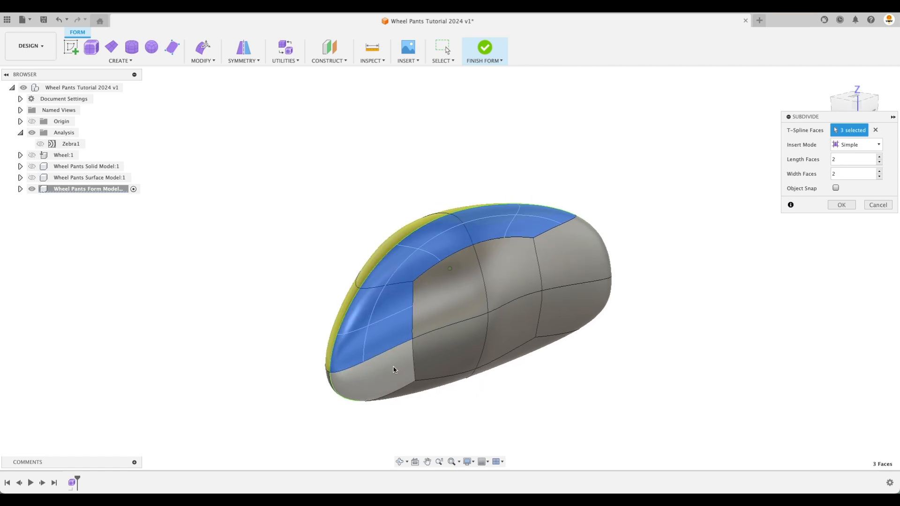
left_click(395, 373)
middle_click_drag(396, 373, 436, 384, "shift")
left_click(455, 370)
middle_click_drag(513, 369, 522, 199, "shift")
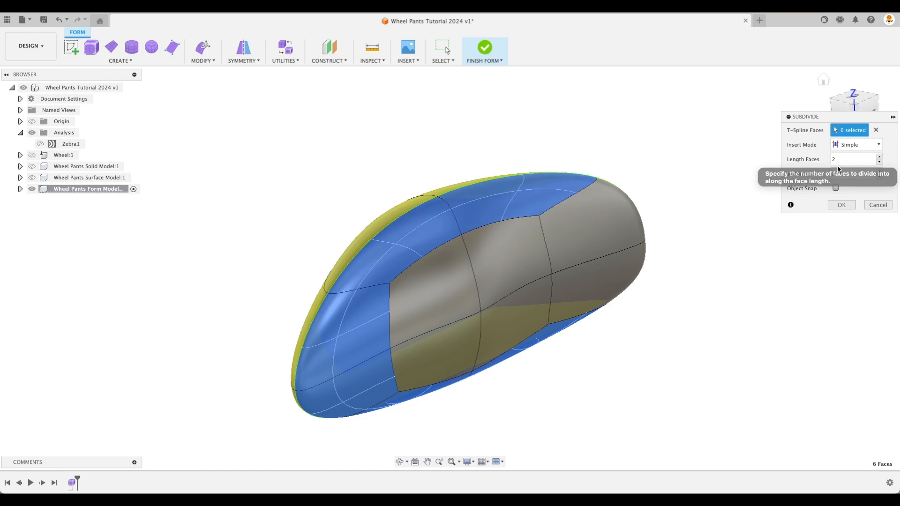
left_click(879, 177)
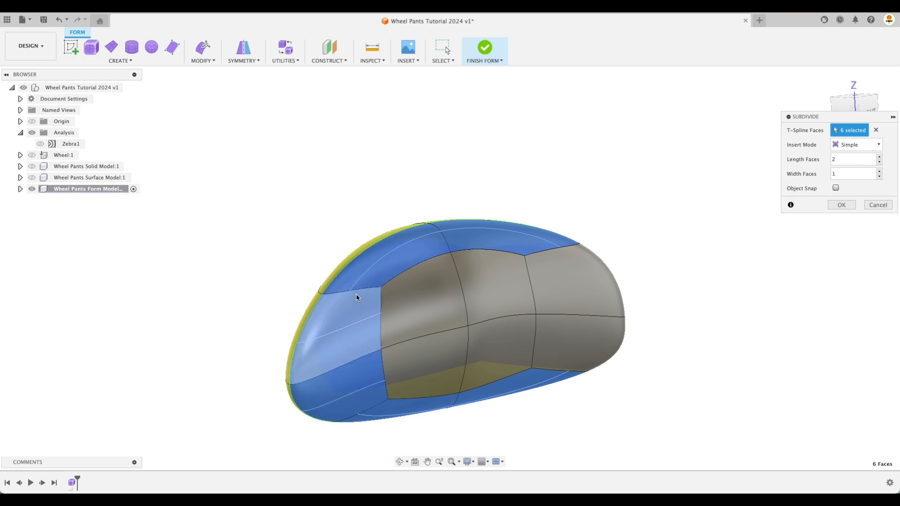
left_click(345, 331, "super")
left_click(361, 374, "super")
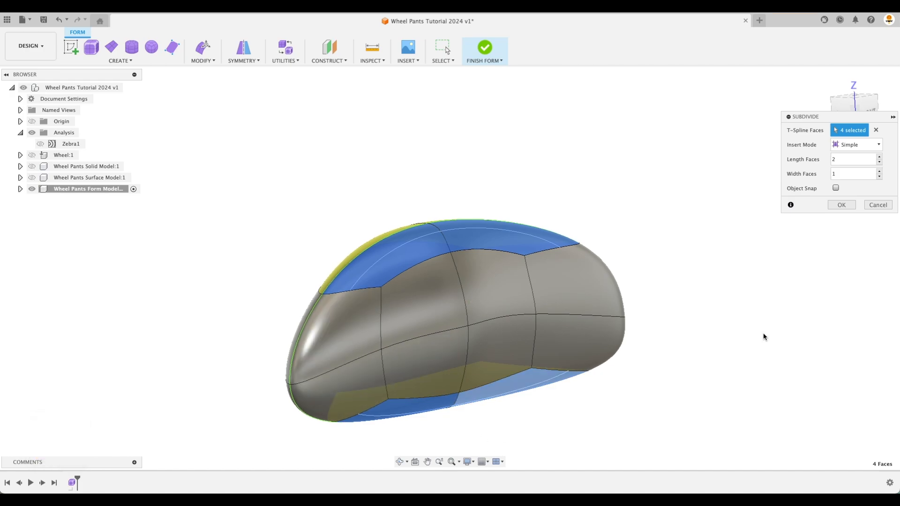
left_click(835, 207)
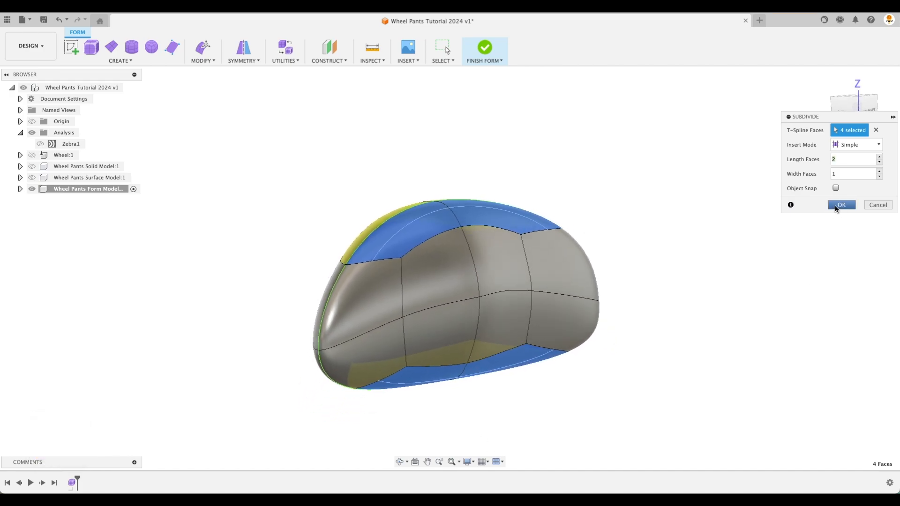
- Subdivide the two nose faces beside the centreline with 1 length face and 2 width faces
right_click(673, 196)
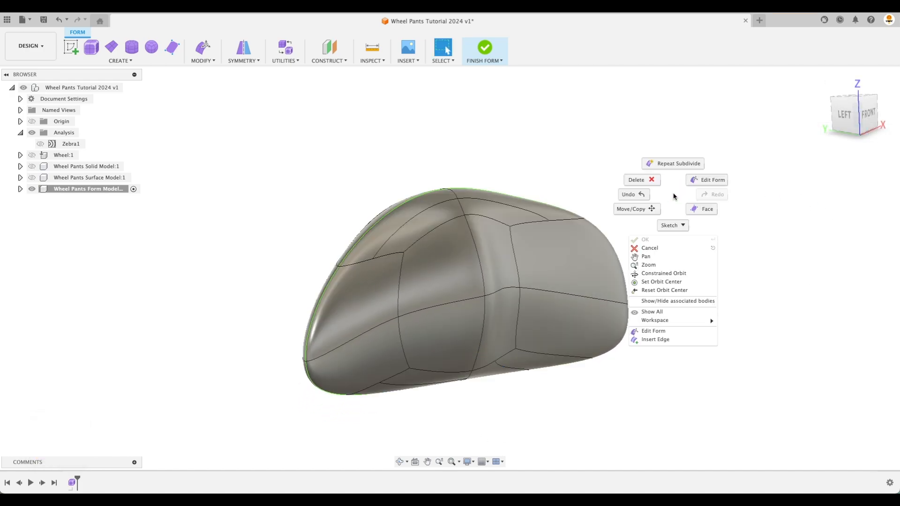
left_click(675, 163)
left_click(342, 301)
left_click(368, 358)
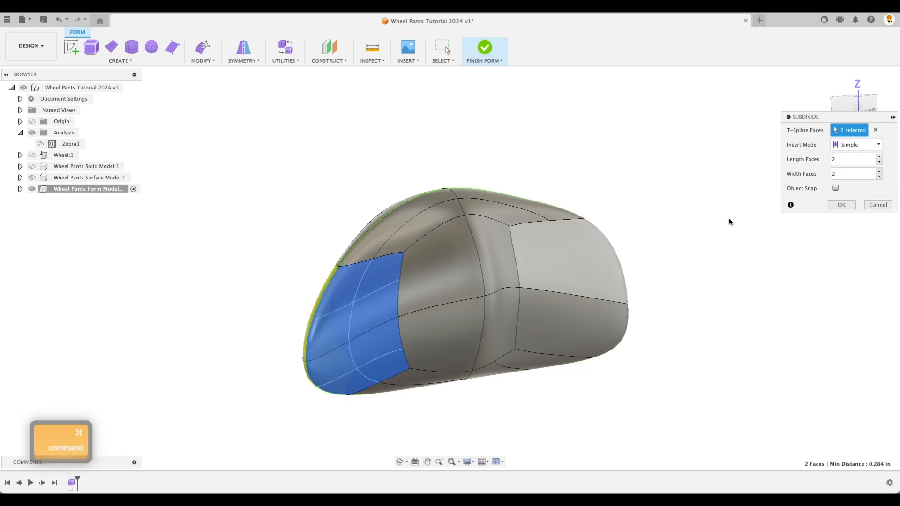
left_click(879, 163)
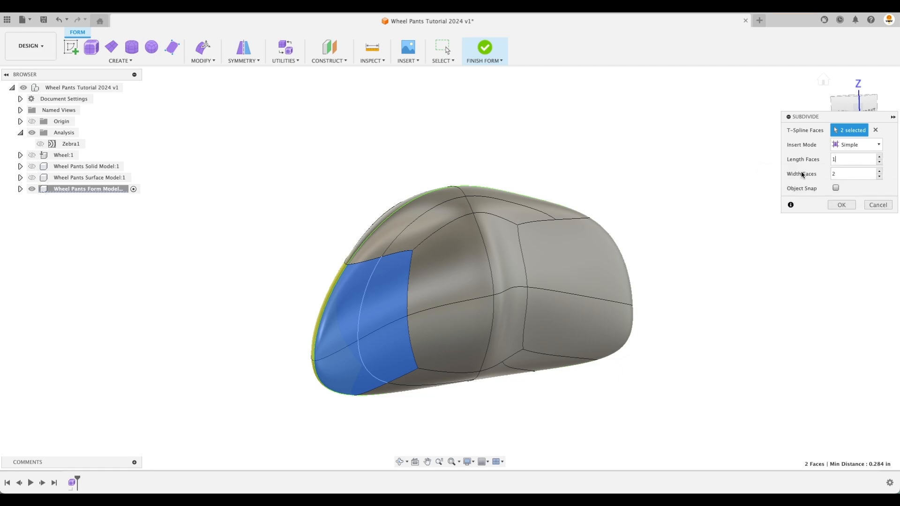
left_click(843, 205)
- Show the Zebra analysis and move the new mid-height nose vertex about -0.312 in along Y and -0.005 in along Z
middle_click_drag(729, 233, 592, 298, "shift")
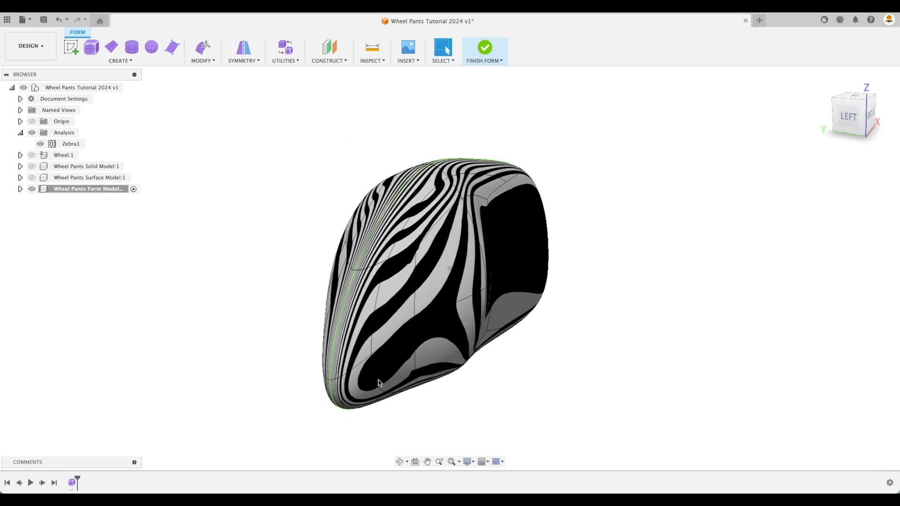
middle_click_drag(372, 356, 392, 340)
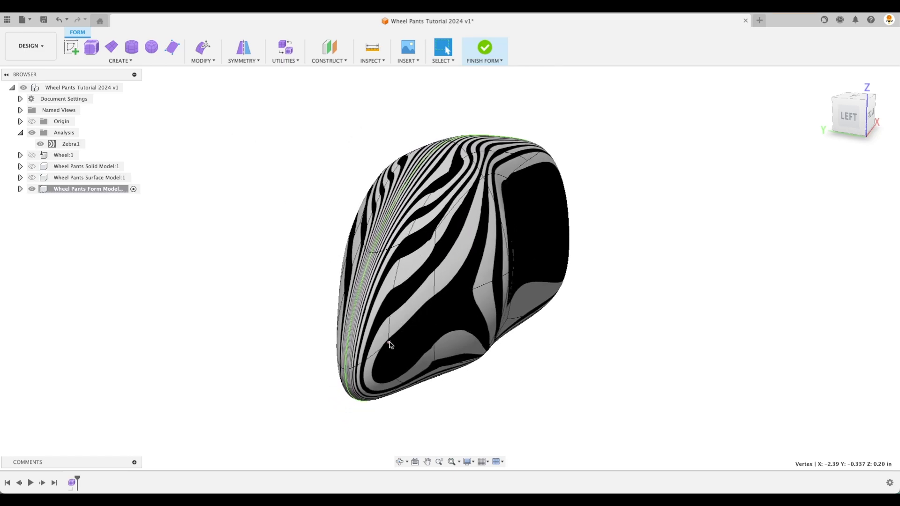
scroll(440, 353, "up", 2)
left_click(203, 48)
middle_click_drag(394, 313, 389, 336, "shift")
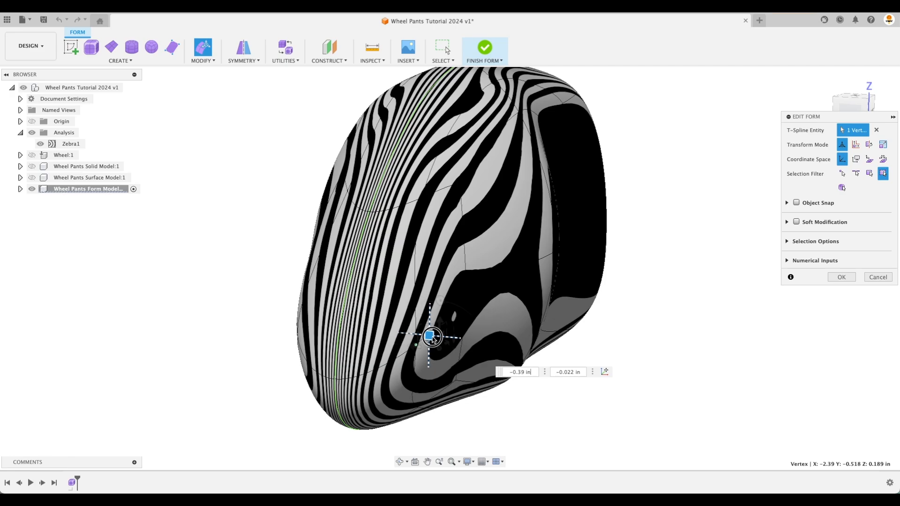
left_click_drag(431, 339, 425, 335)
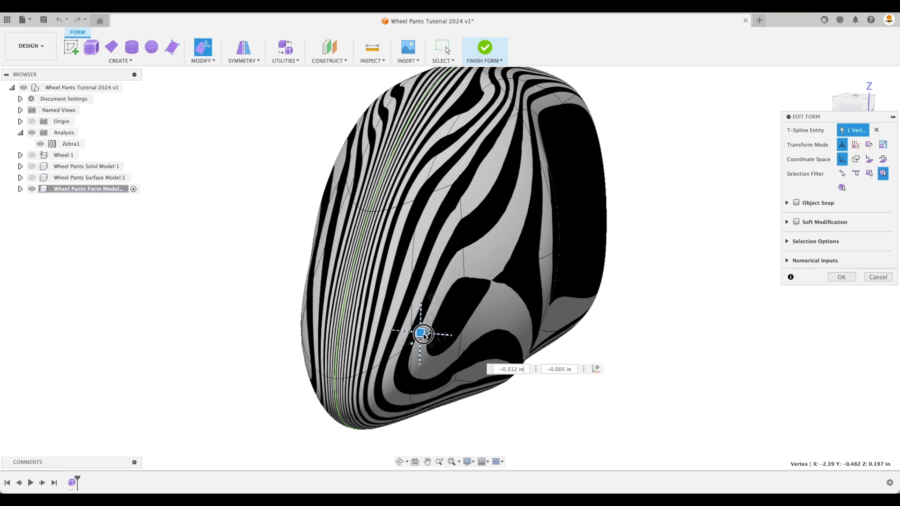
middle_click_drag(491, 394, 493, 402, "shift")
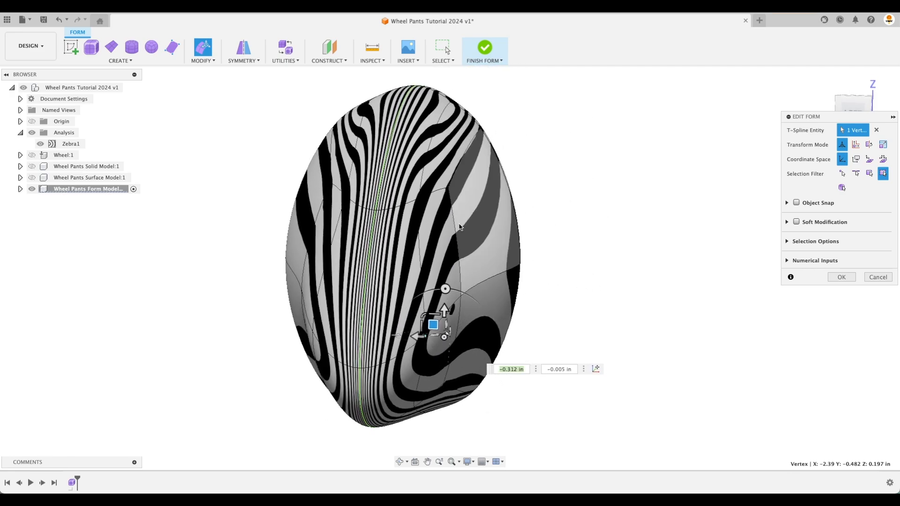
- Move the new upper vertex between the nose and the crown about -0.22 in along Y and -0.052 in along Z
left_click(420, 201)
middle_click_drag(420, 201, 418, 219, "shift")
left_click_drag(409, 215, 433, 218)
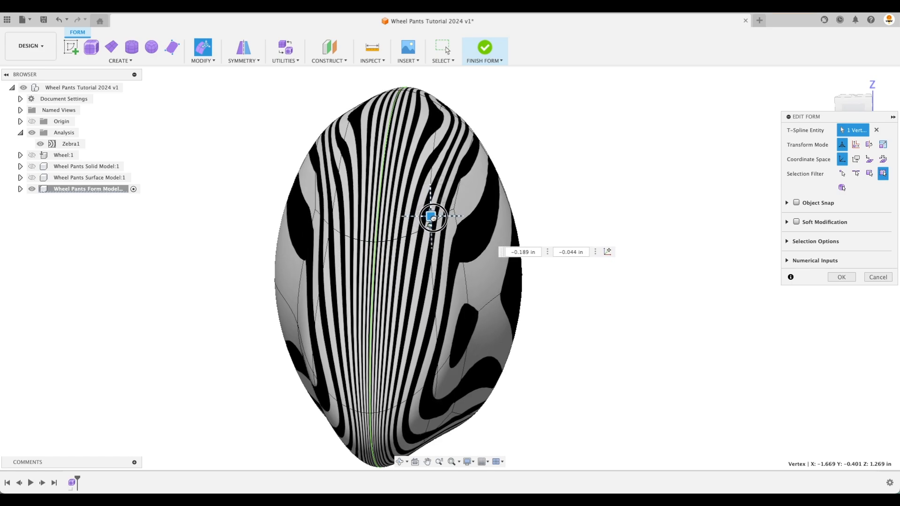
middle_click_drag(476, 243, 430, 151, "shift")
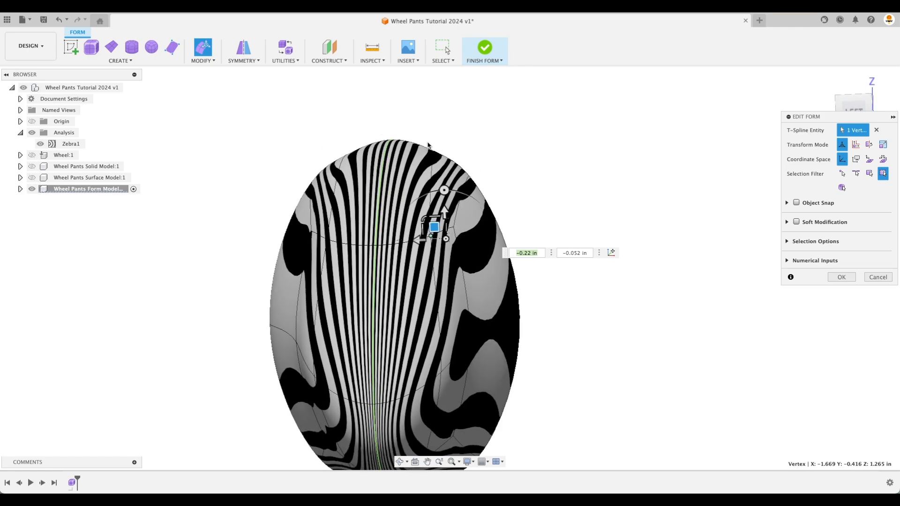
- Move the new crown vertex beside the centreline about 0.099 in along Y and -0.14 in along Z
left_click(469, 177)
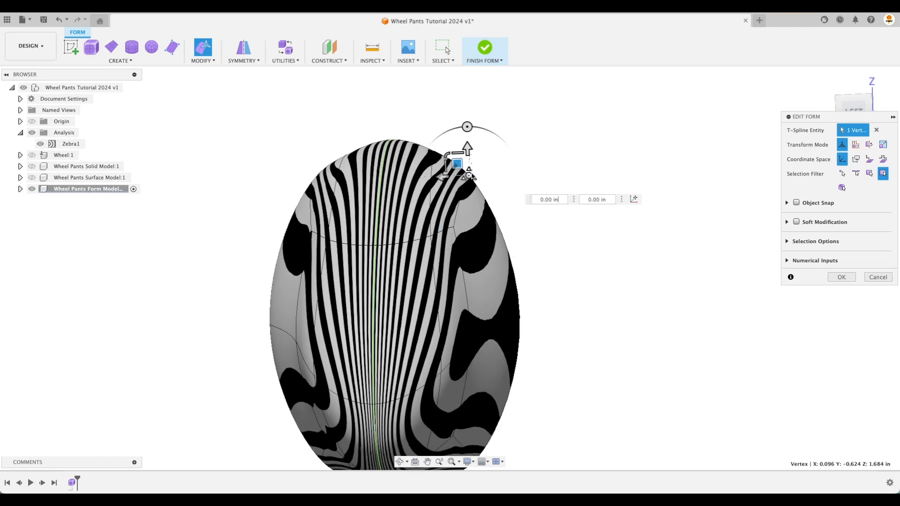
left_click_drag(457, 164, 450, 175)
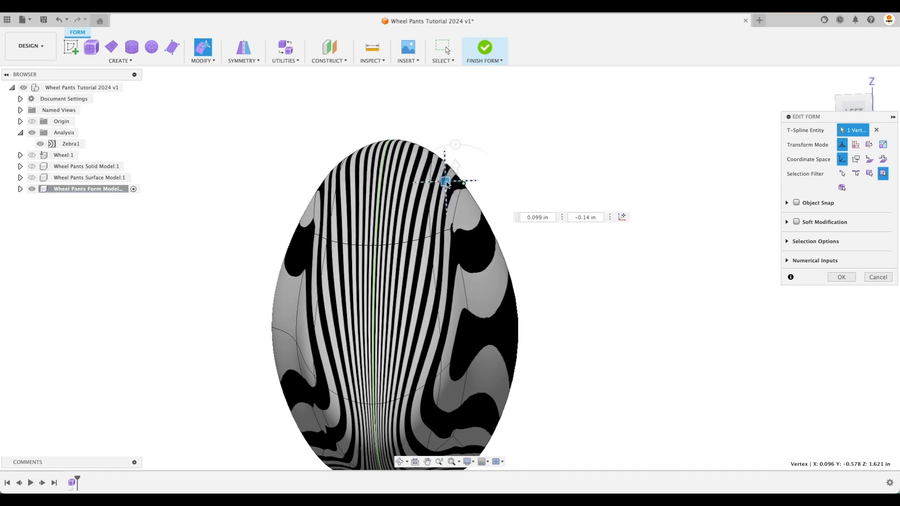
middle_click_drag(520, 214, 448, 231, "shift")
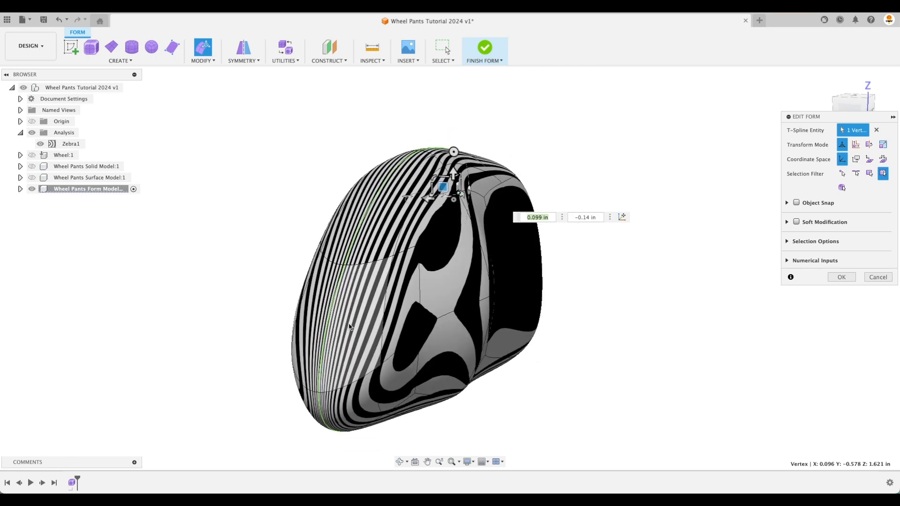
- Move the new lower nose vertex about -0.117 in along Y and 0.045 in along Z, and inspect the stripes along the body
middle_click_drag(346, 375, 374, 397, "shift")
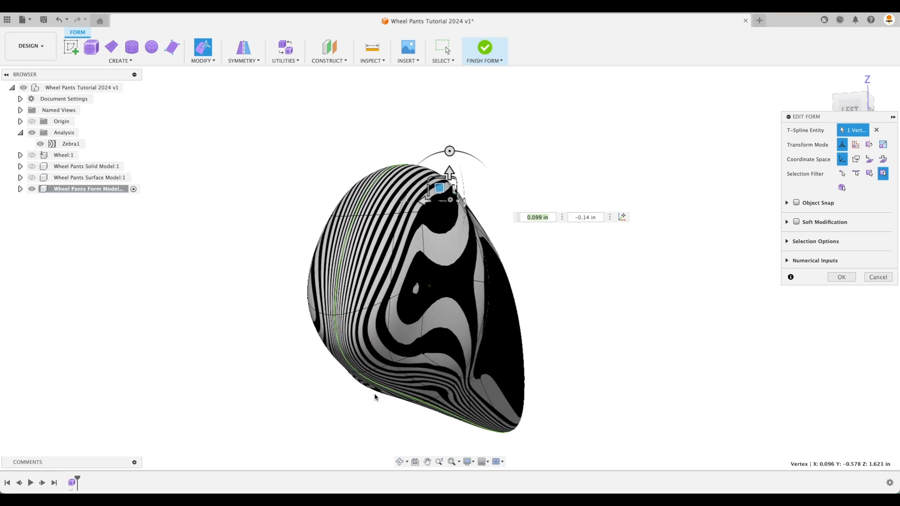
left_click(383, 349)
left_click_drag(397, 360, 419, 363)
middle_click_drag(420, 364, 633, 379, "shift")
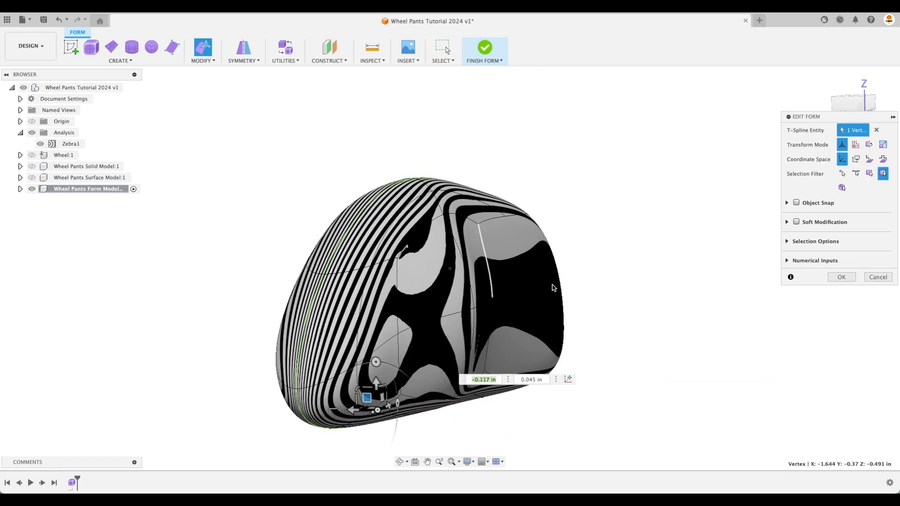
middle_click_drag(526, 217, 539, 242, "shift")
scroll(608, 339, "left", 5, "shift")
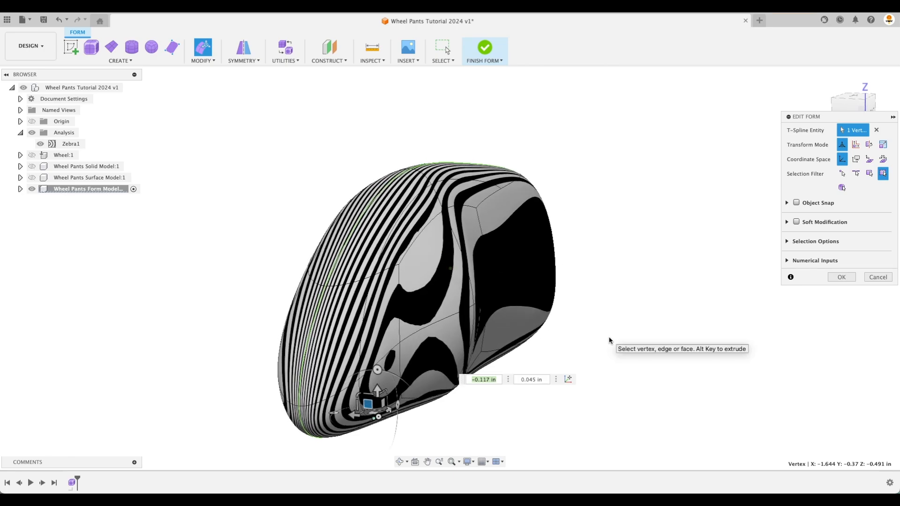
scroll(608, 340, "left", 3, "shift")
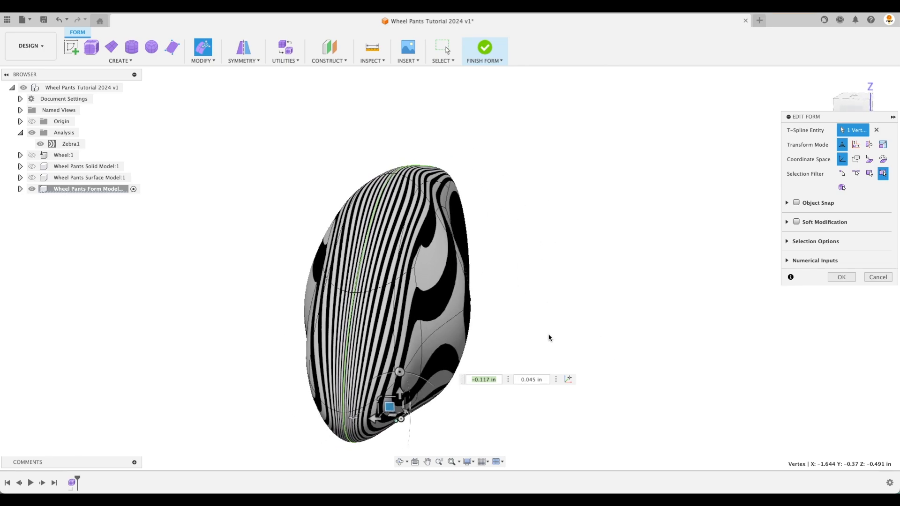
scroll(549, 337, "left", 10, "shift")
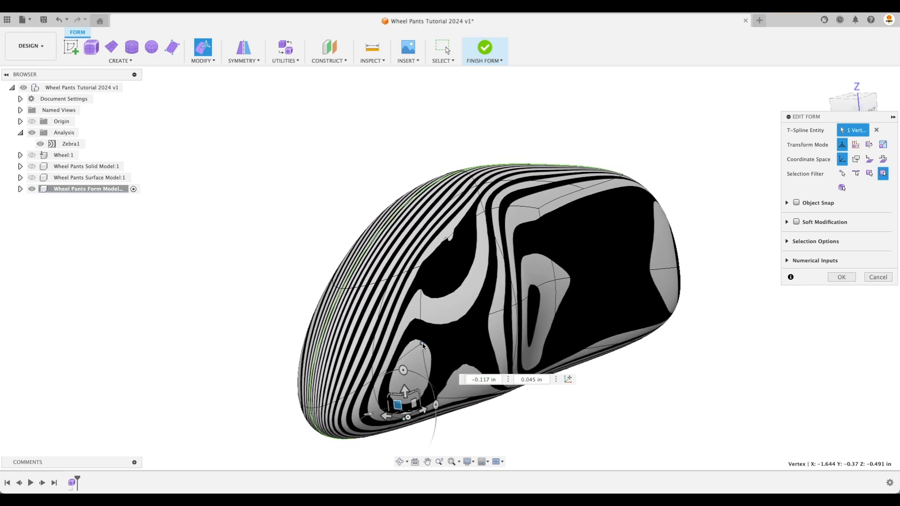
scroll(422, 345, "left", 12, "shift")
scroll(482, 348, "left", 12, "shift")
scroll(411, 391, "left", 12, "shift")
left_click(839, 277)
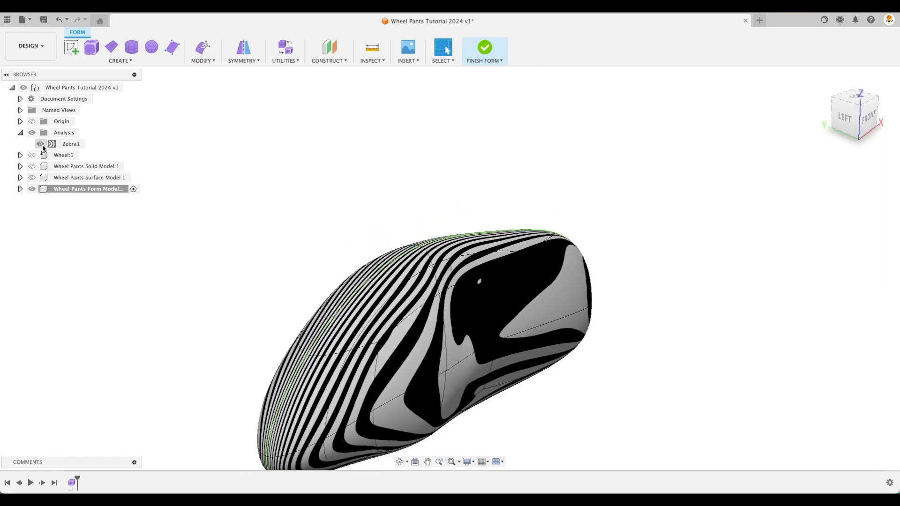
- Straighten the three upper side vertices of the form using the Fit direction, with the Zebra analysis hidden
left_click(242, 61)
mouse_move(205, 61)
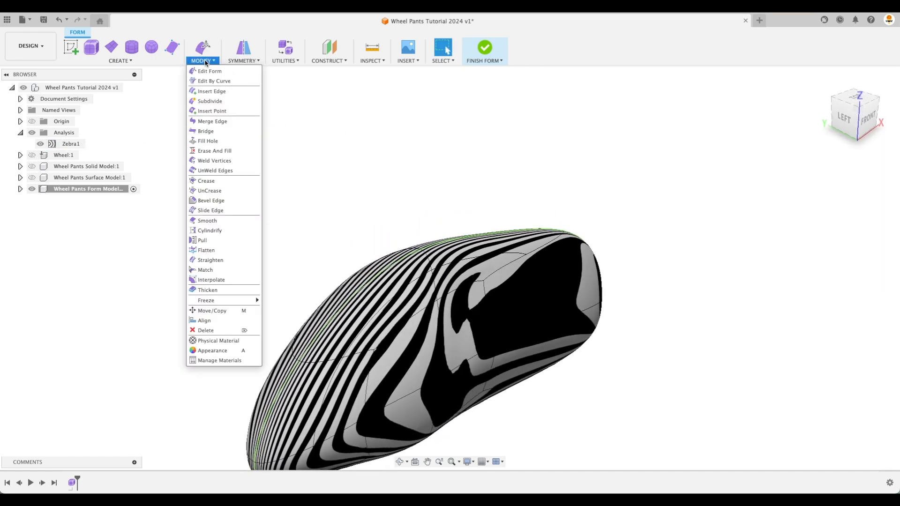
left_click(222, 260)
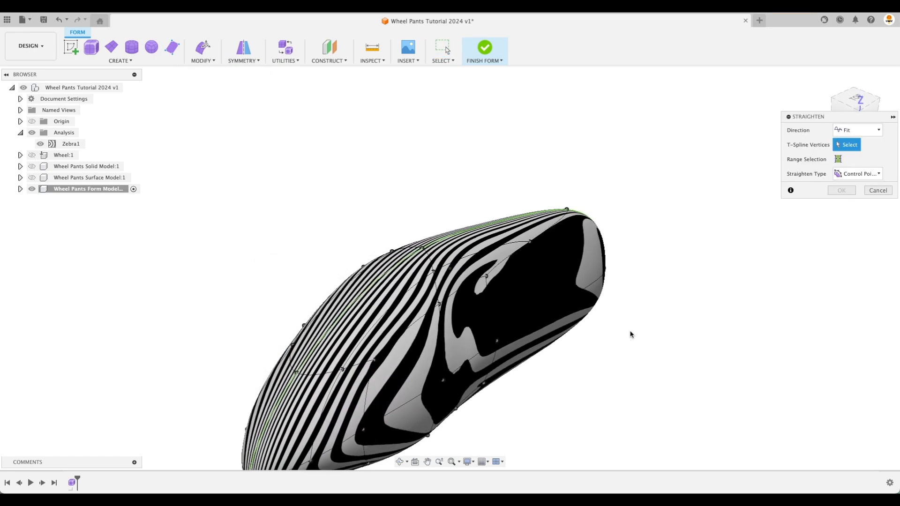
left_click(41, 144)
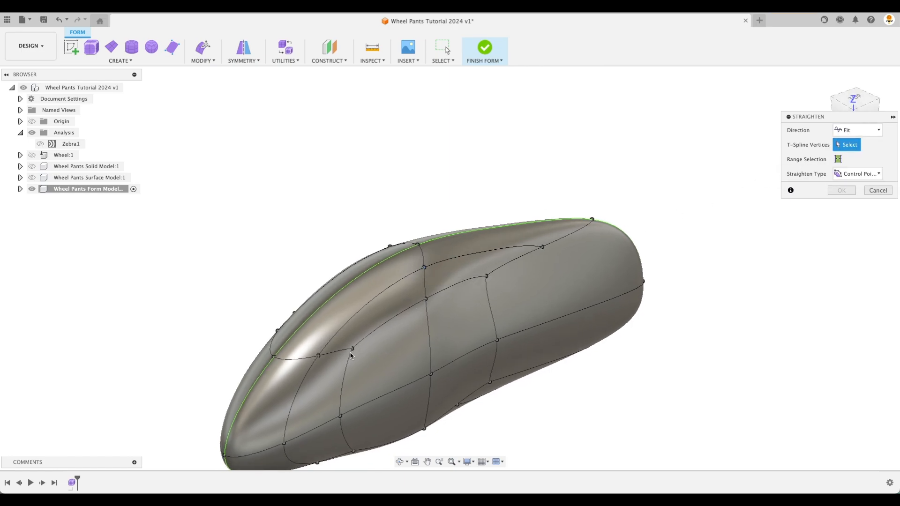
left_click(486, 277)
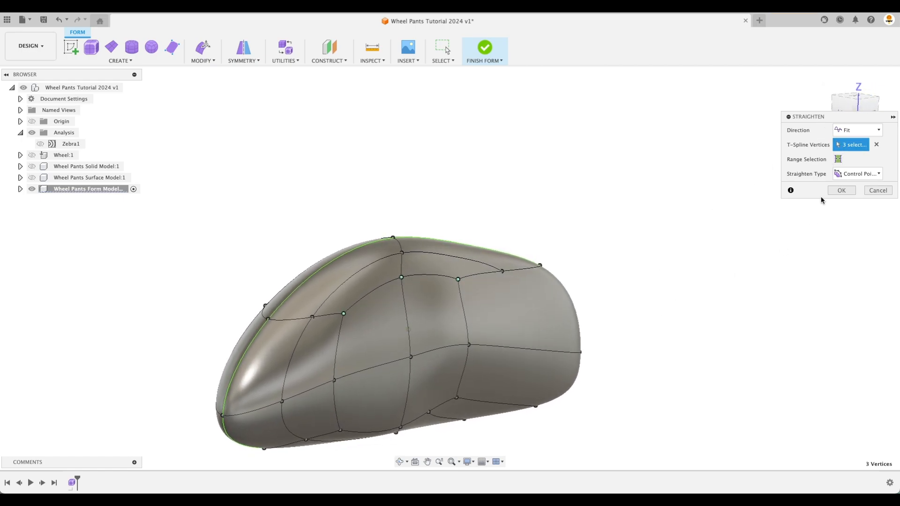
left_click(841, 190)
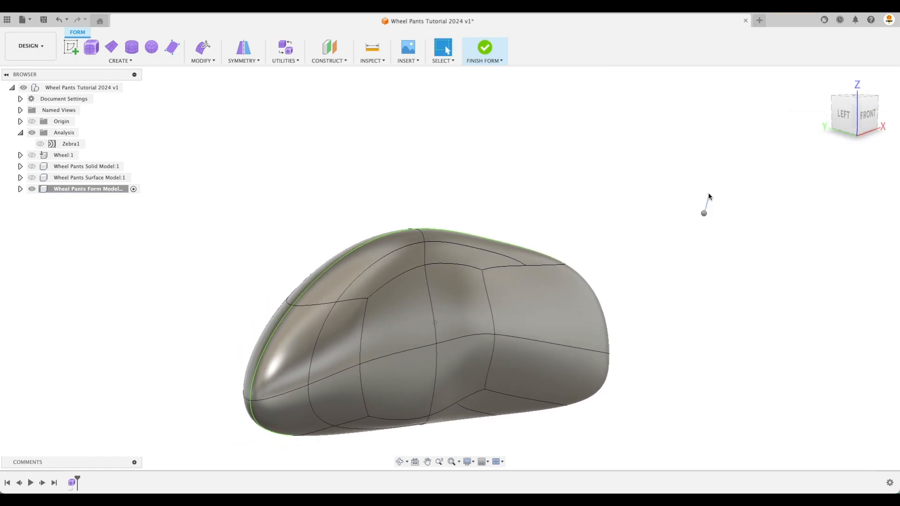
right_click(708, 210)
key("Escape")
right_click(708, 206)
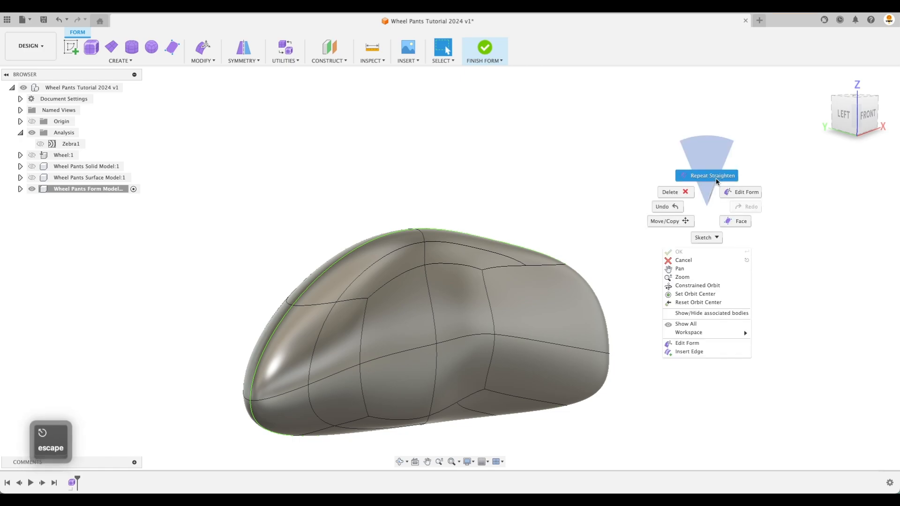
left_click(706, 176)
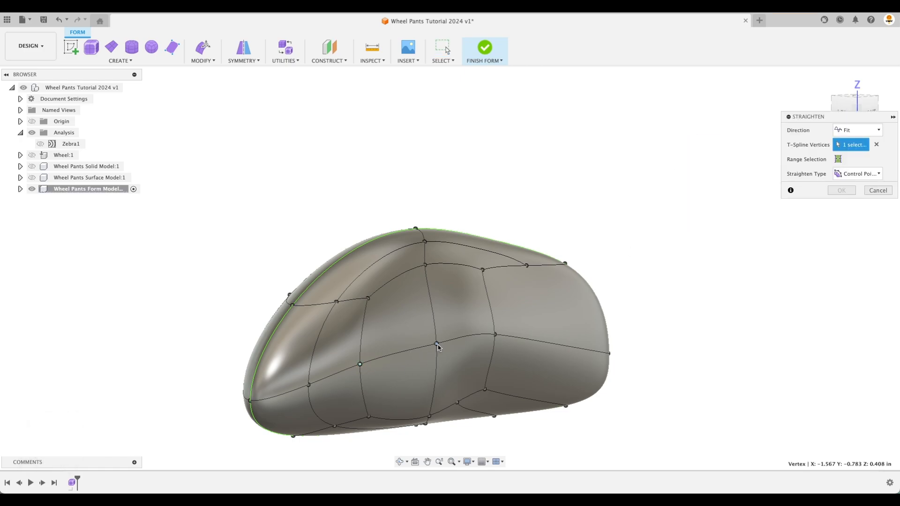
left_click(608, 353)
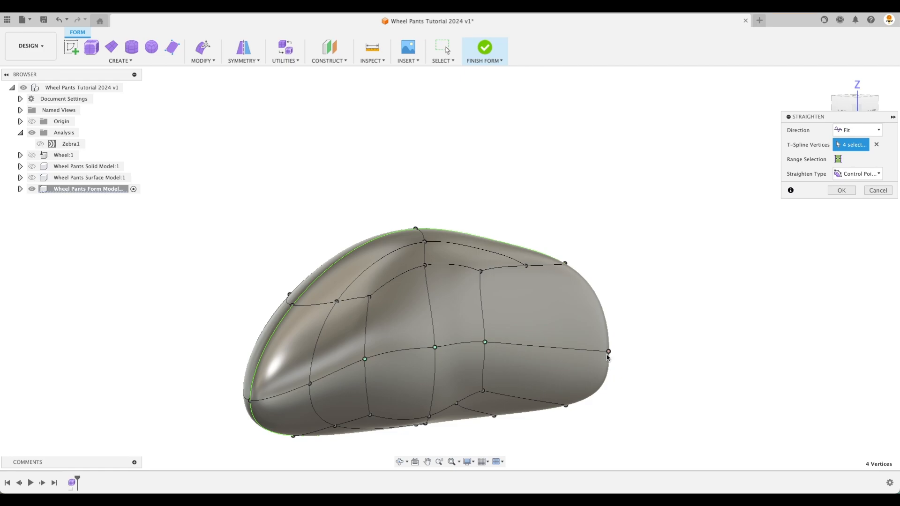
left_click(309, 385)
left_click(252, 394)
middle_click_drag(435, 355, 701, 329, "shift")
left_click(877, 190)
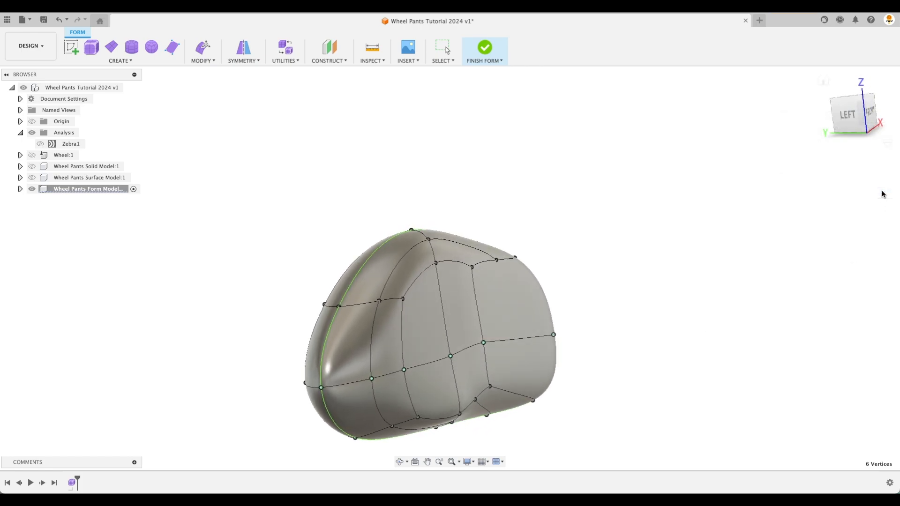
- Show the Zebra analysis and move the lower rear side vertex about -0.102 in along Y and -0.033 in along Z
scroll(723, 232, "left", 3, "shift")
middle_click_drag(675, 274, 309, 111, "shift")
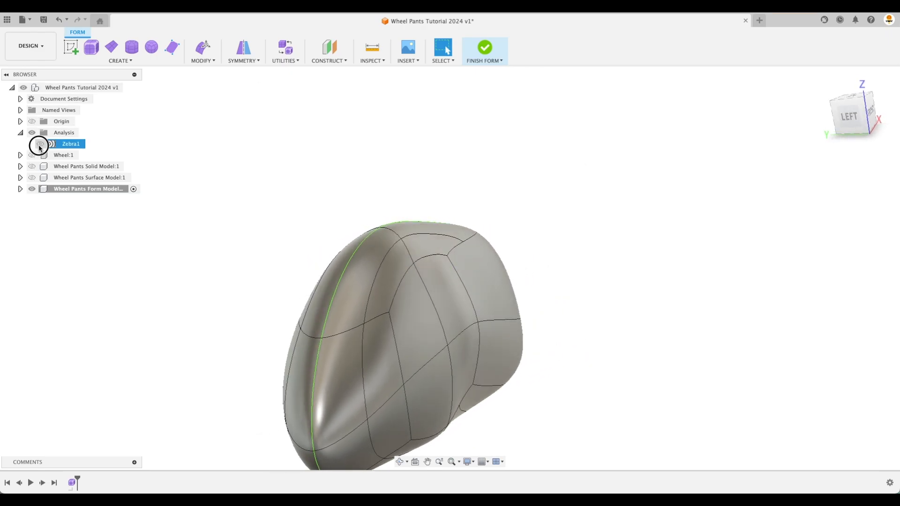
left_click(40, 145)
middle_click_drag(506, 321, 472, 352, "shift")
left_click(467, 383)
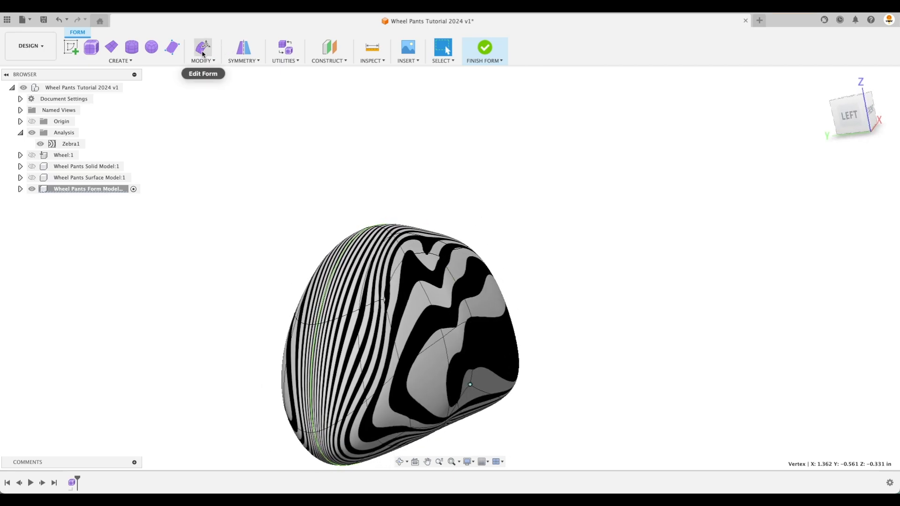
left_click(202, 50)
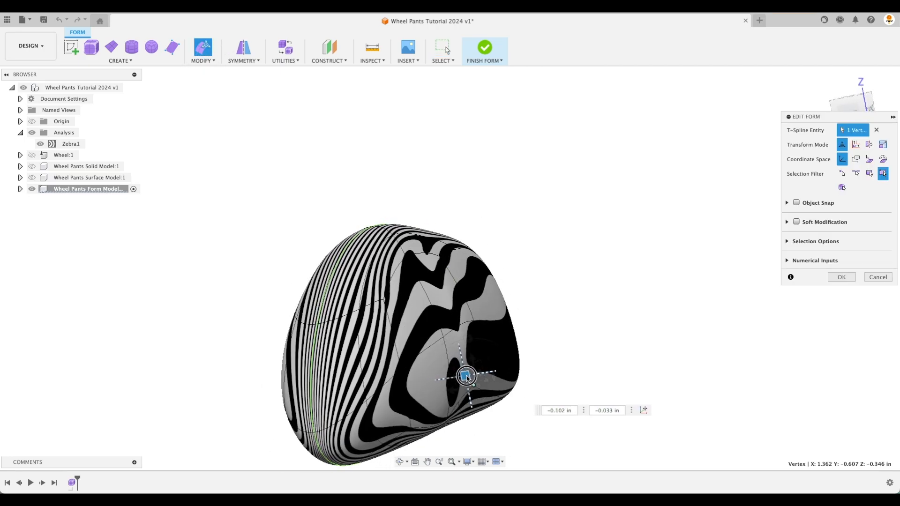
- Move the lower mid-body vertex about 0.085 in along Y and 0.051 in along Z, and adjust the mid-height rear side vertex
left_click(448, 416)
middle_click_drag(448, 415, 450, 410, "shift")
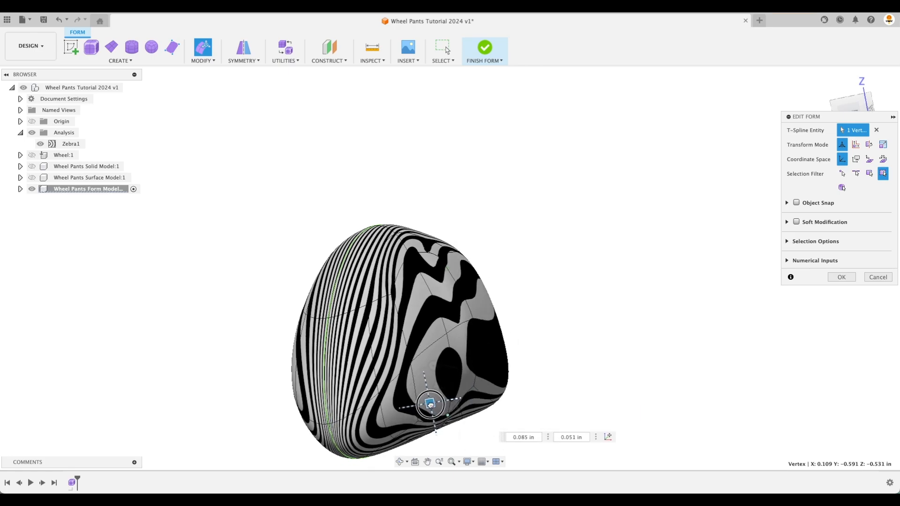
left_click(475, 322)
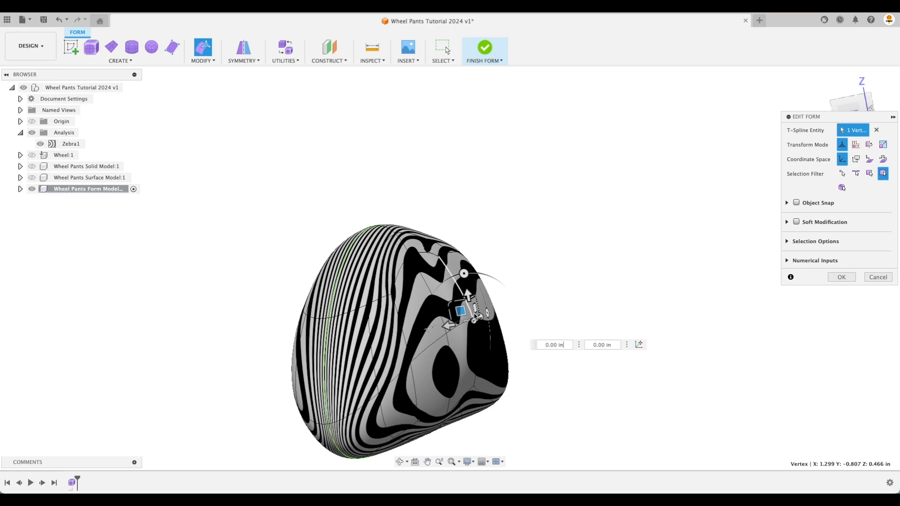
- Adjust the upper mid-body vertex and move the upper rear side vertex about 0.077 in along Y and -0.072 in along Z
middle_click_drag(442, 271, 406, 259, "shift")
left_click(405, 260)
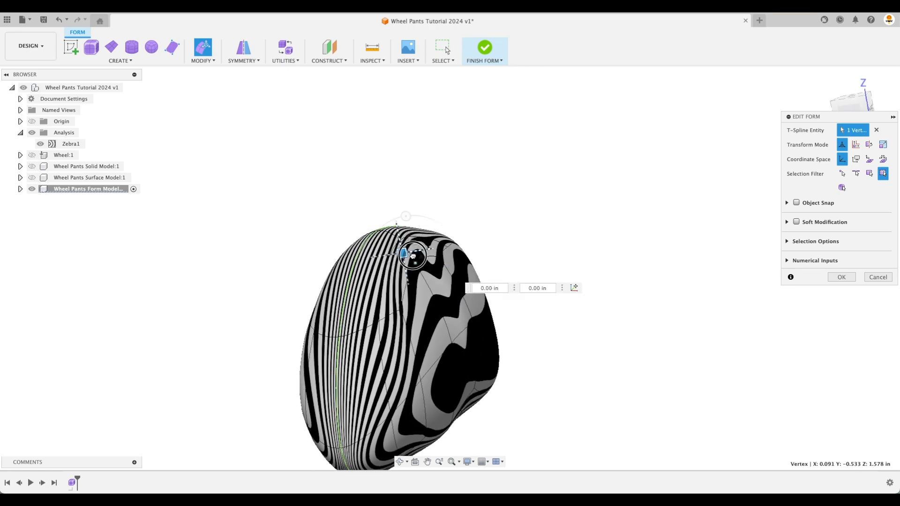
middle_click_drag(452, 254, 444, 262, "shift")
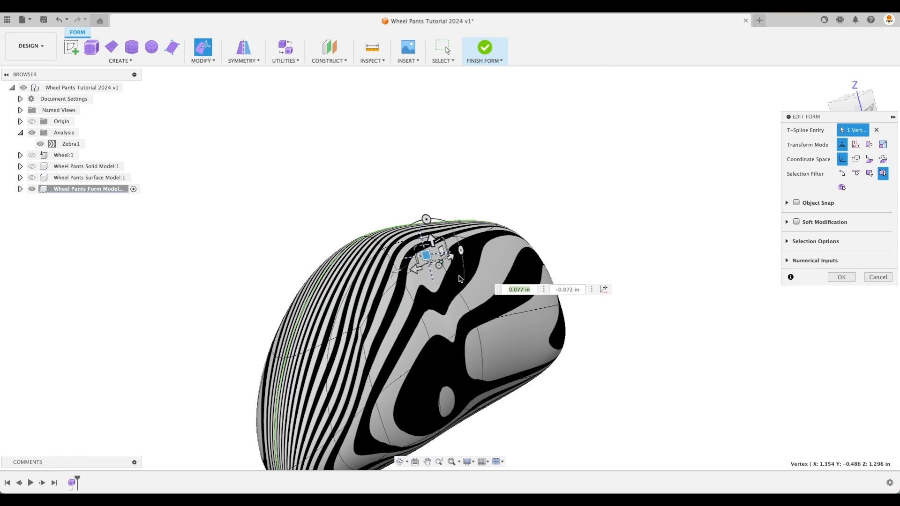
left_click(720, 285)
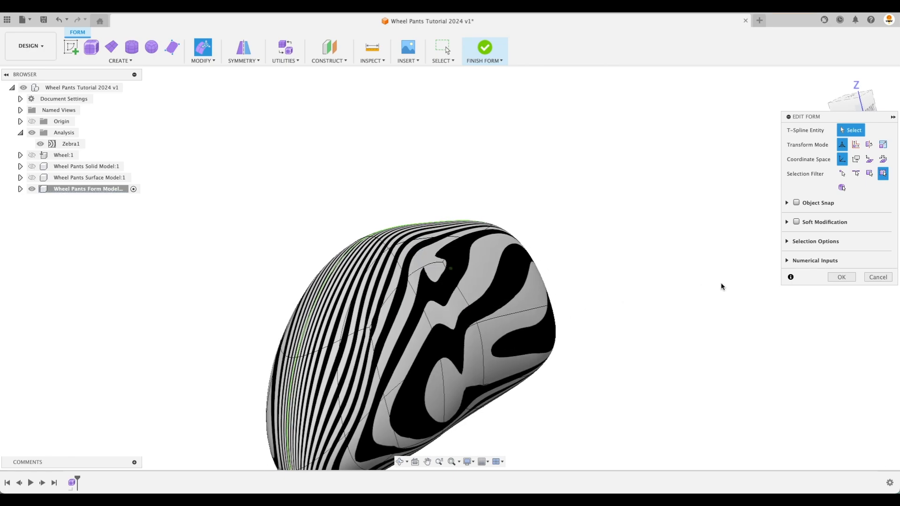
left_click(836, 278)
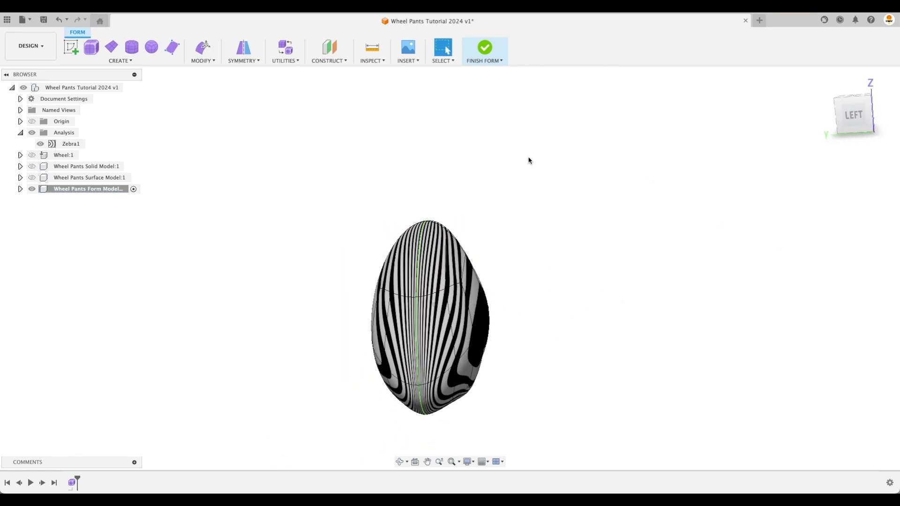
- Finish the form and show the wheel together with the wheel pant, with the Zebra analysis hidden
left_click(485, 48)
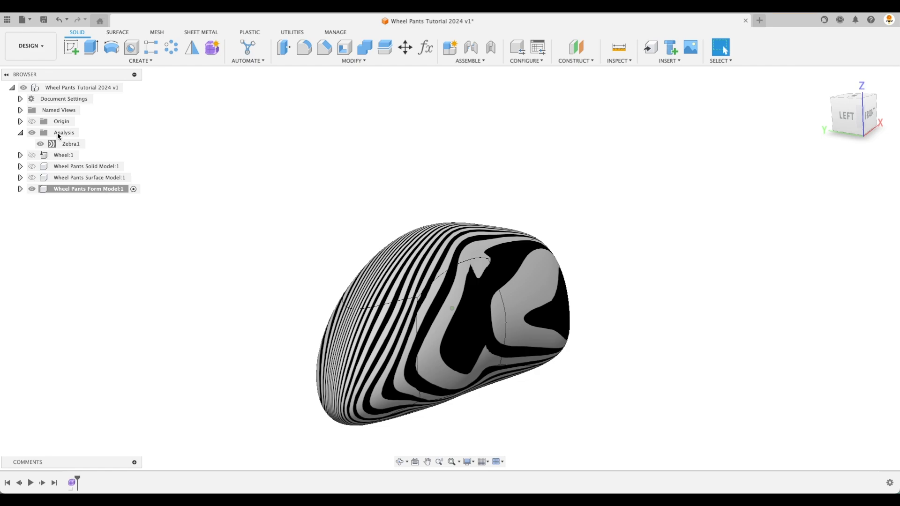
left_click(41, 144)
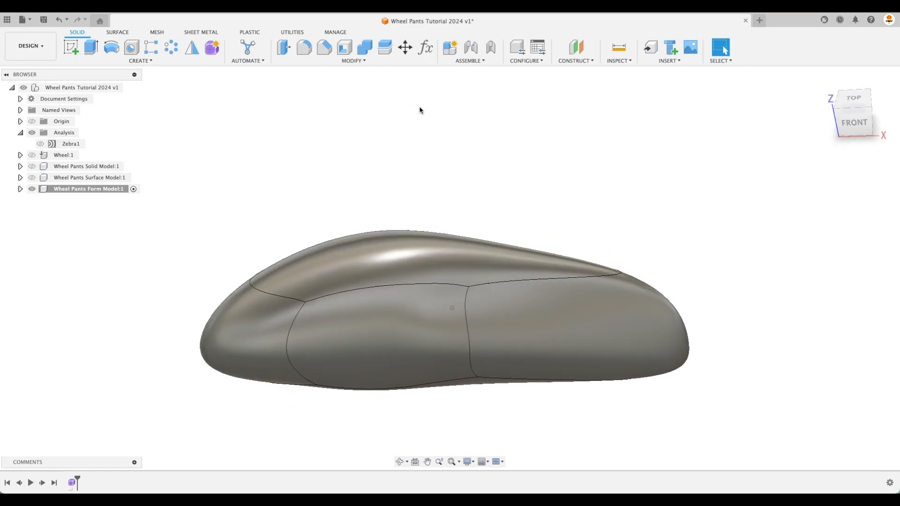
left_click(32, 155)
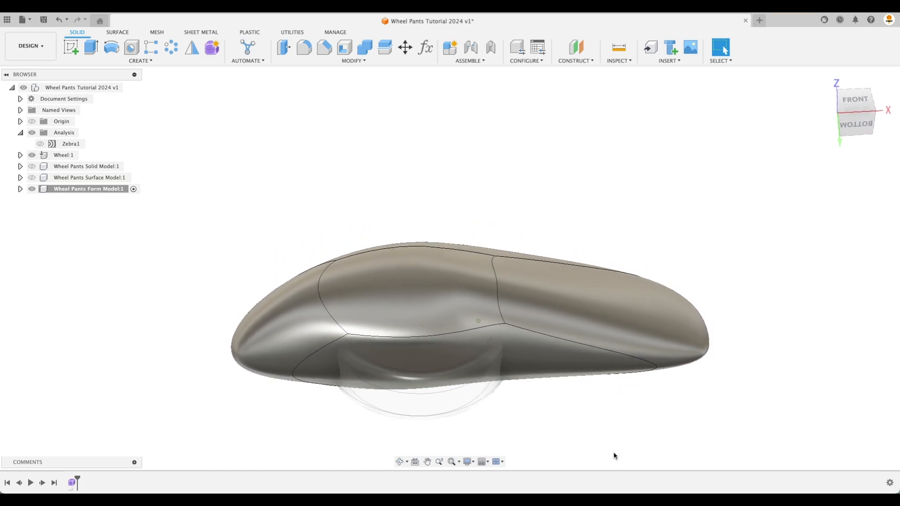
- Create a sketch on the XZ plane and project the outline of the wheel pant form body into it
left_click(71, 49)
left_click(457, 300)
left_click(476, 334)
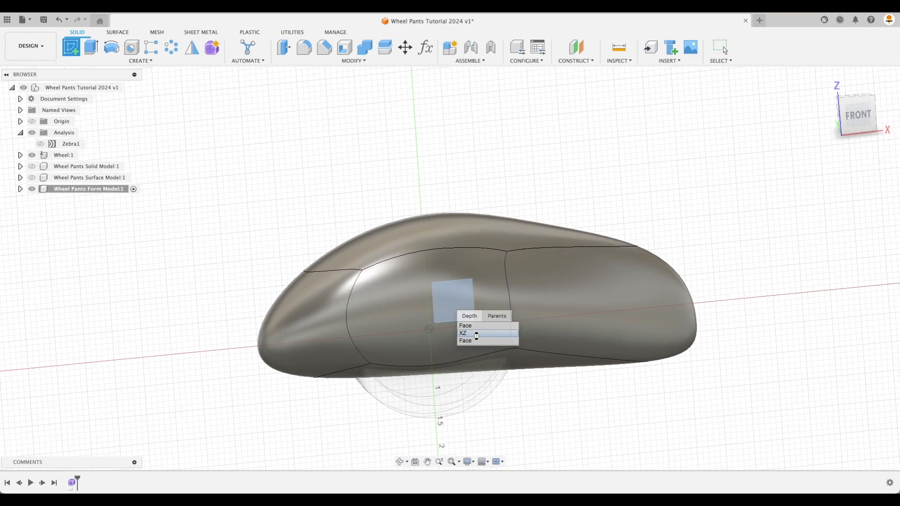
left_click(124, 62)
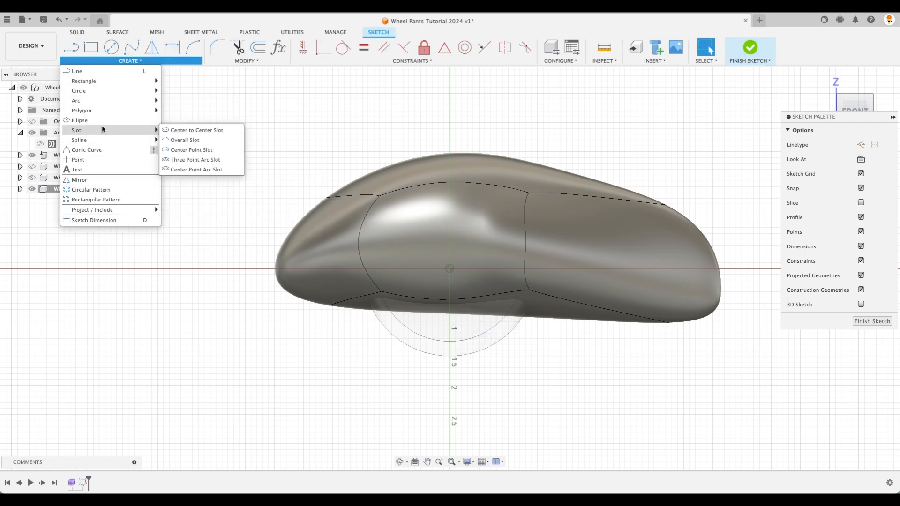
mouse_move(136, 139)
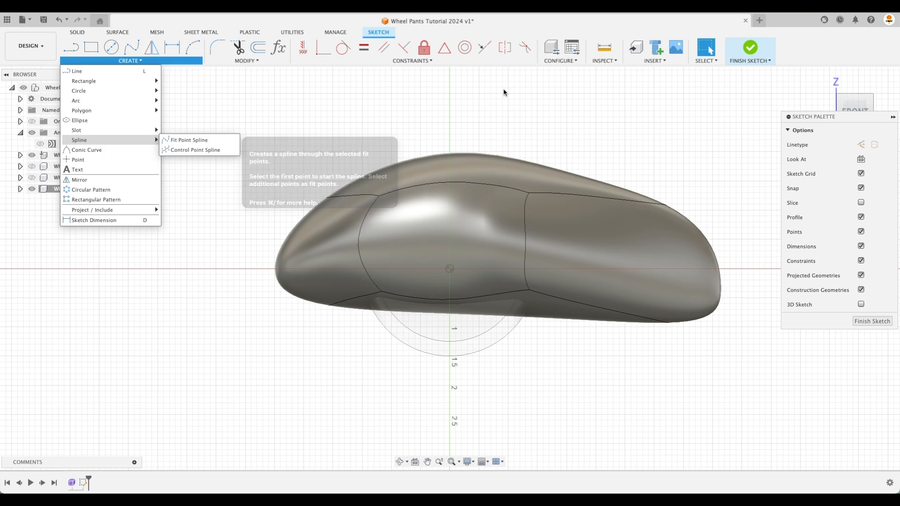
key("p")
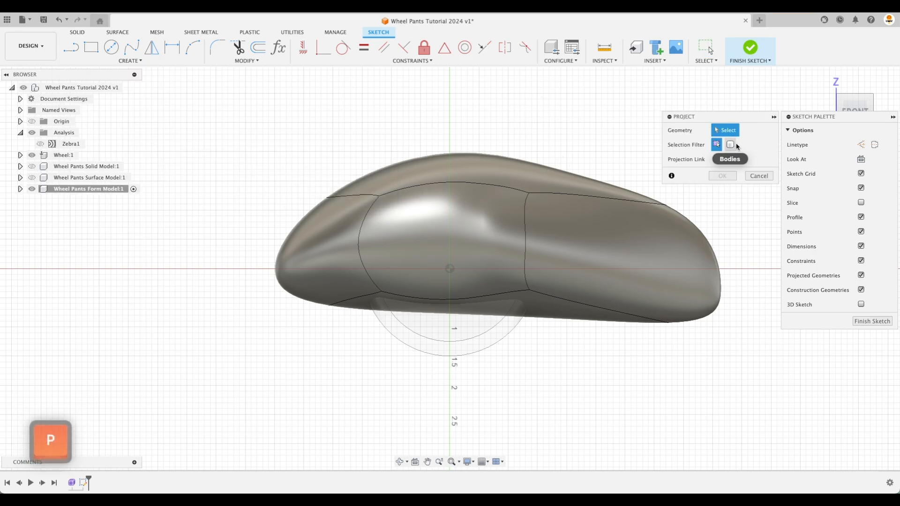
left_click(584, 252)
left_click(722, 176)
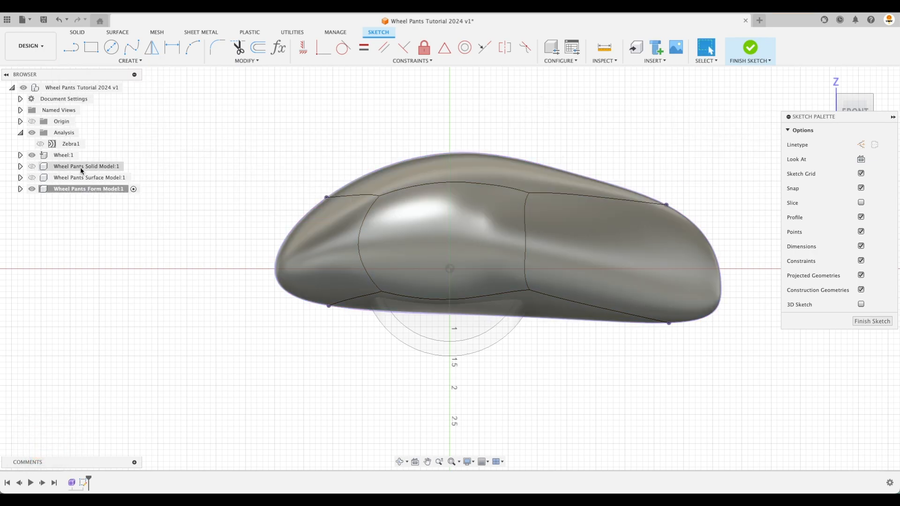
- With the wheel and form body hidden, sketch a wavy five-point fit point spline across the projected outline's lower half and finish the sketch
left_click(32, 155)
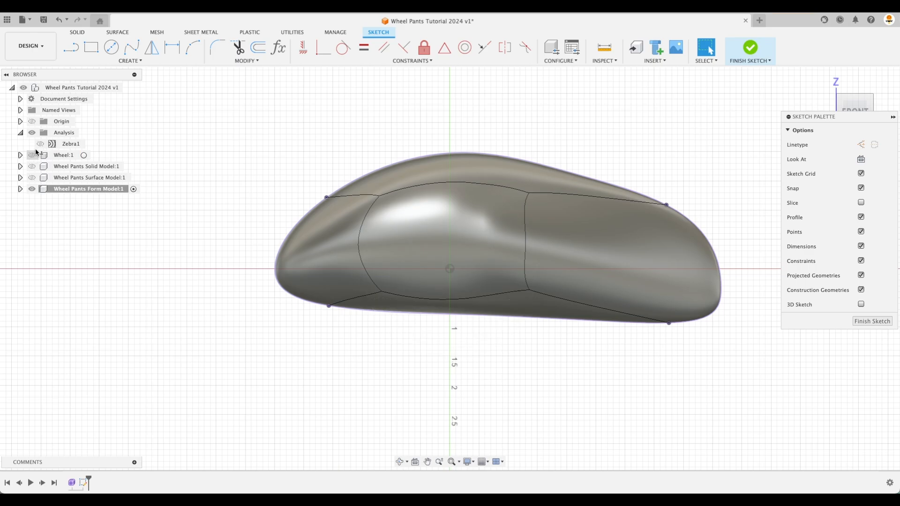
left_click(40, 212)
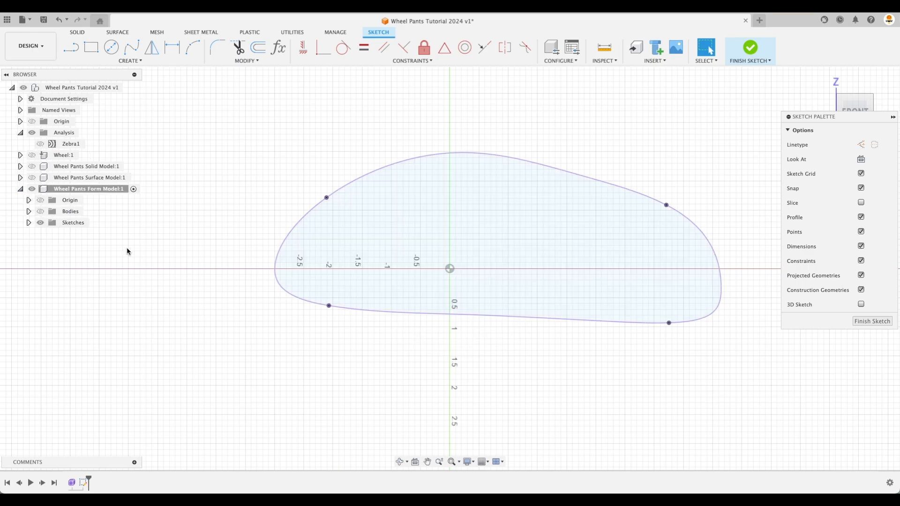
left_click(124, 61)
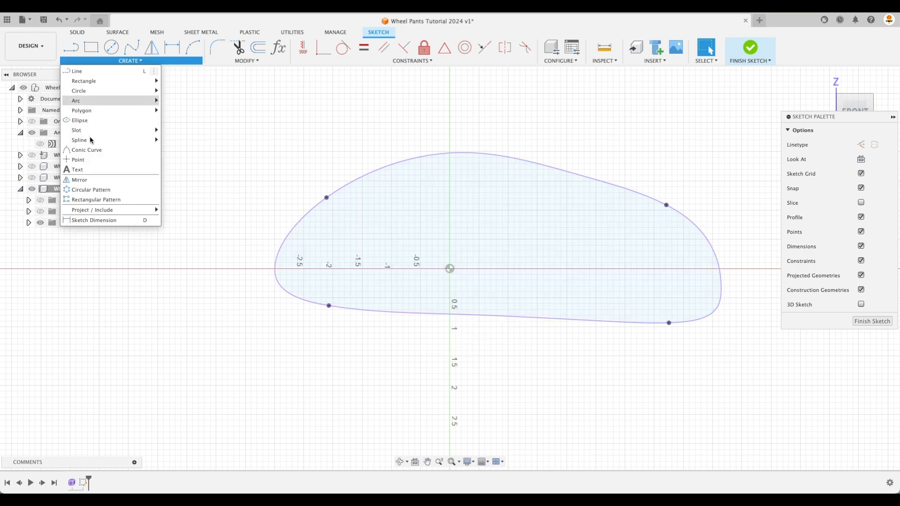
mouse_move(104, 141)
left_click(191, 140)
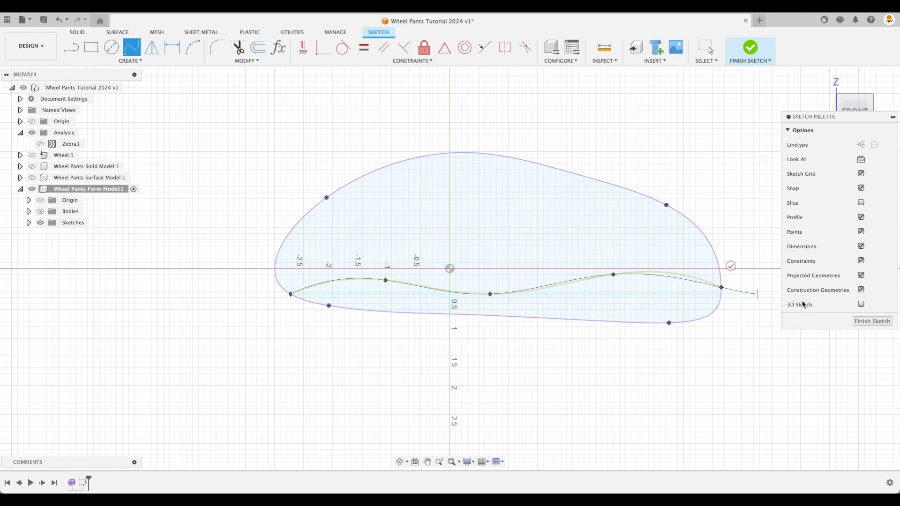
left_click(731, 266)
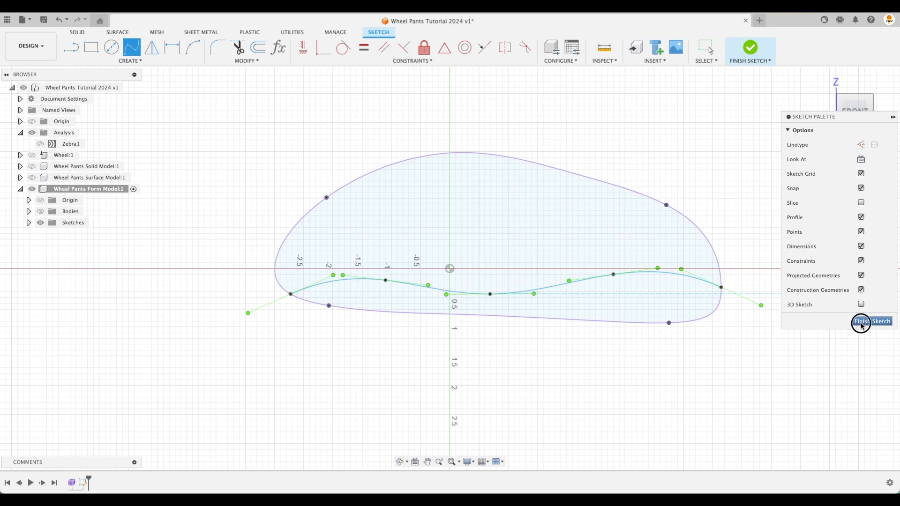
left_click(870, 321)
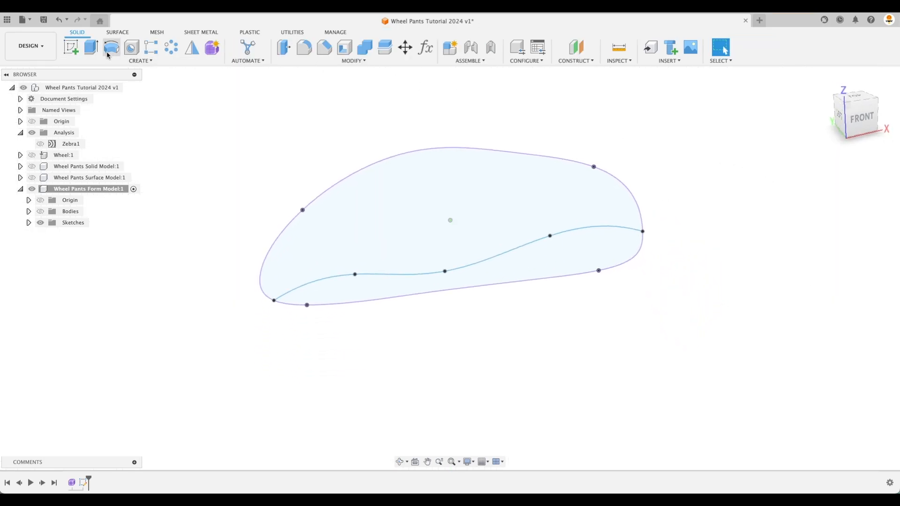
- Extrude the wavy spline as a symmetric surface about 3.60 in per side, with the form bodies shown
left_click(117, 34)
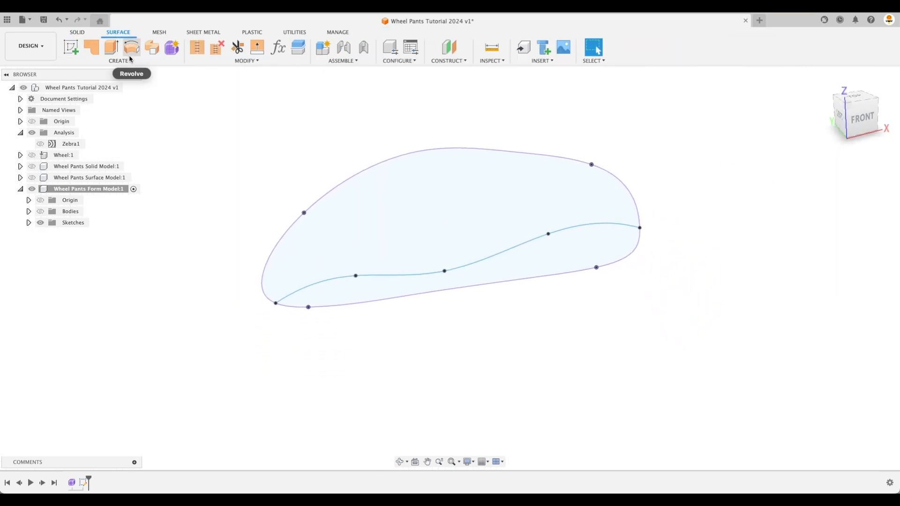
left_click(130, 61)
left_click(110, 47)
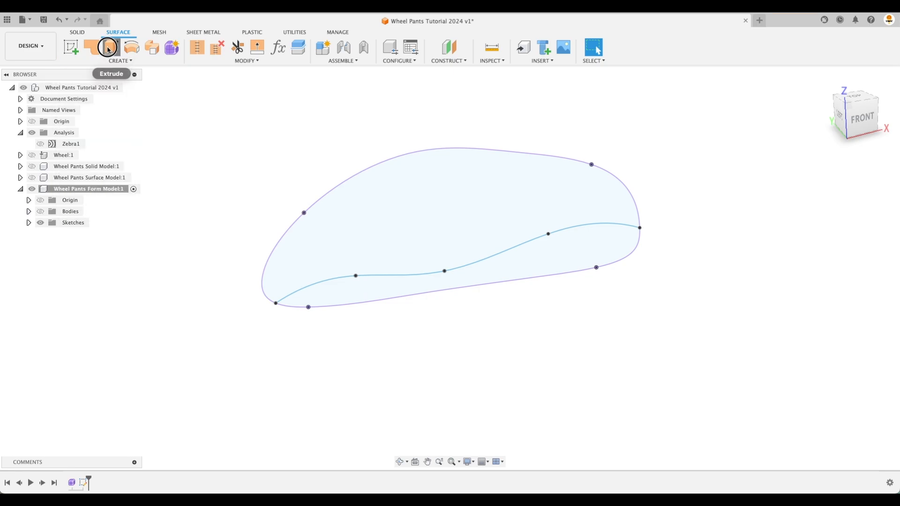
left_click(475, 265)
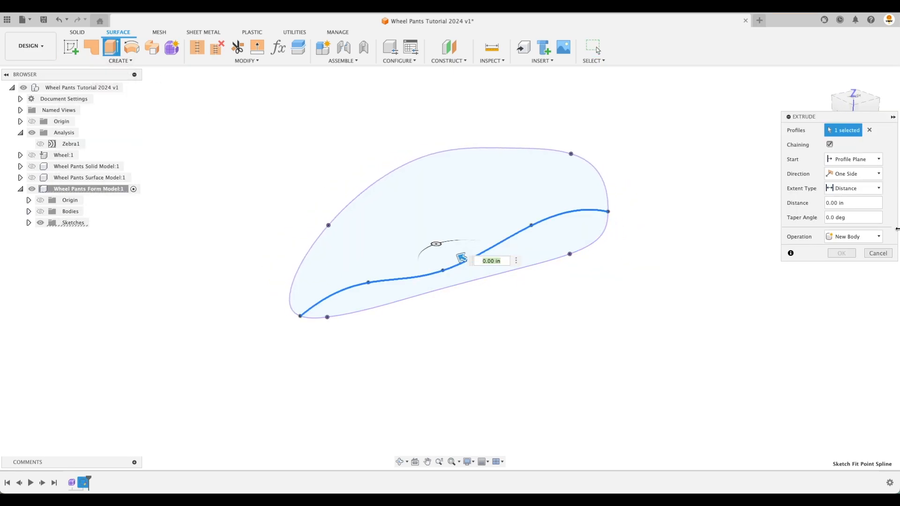
left_click(861, 174)
left_click(859, 203)
left_click_drag(470, 259, 615, 321)
left_click(44, 214)
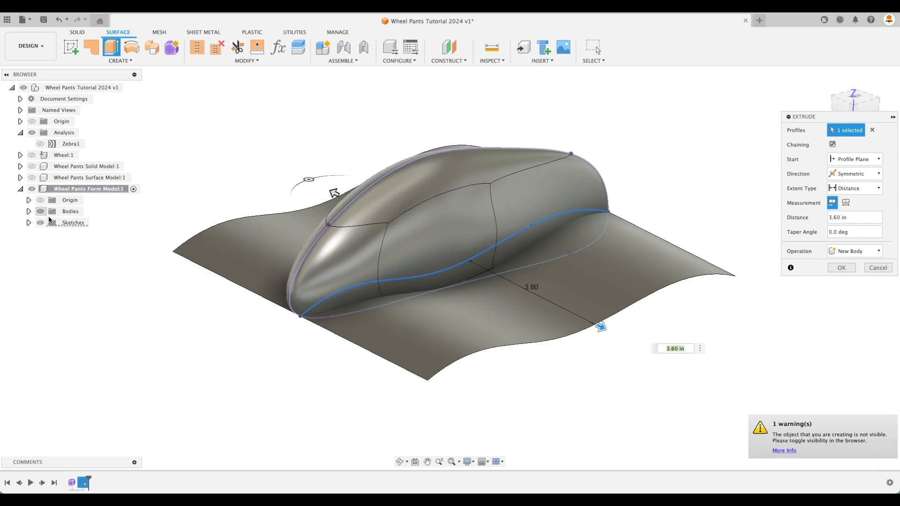
left_click(841, 267)
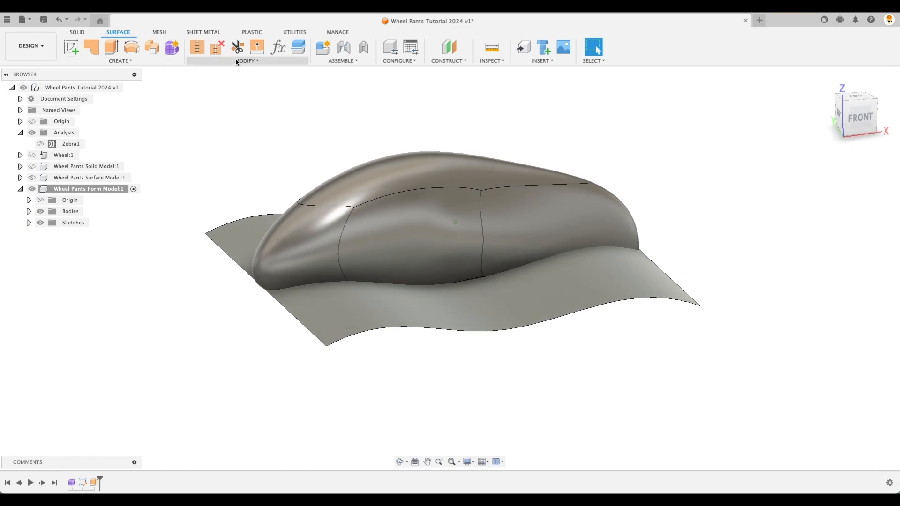
- Split the wheel pant form body using the wavy extruded surface as the splitting tool
left_click(304, 47)
left_click(516, 234)
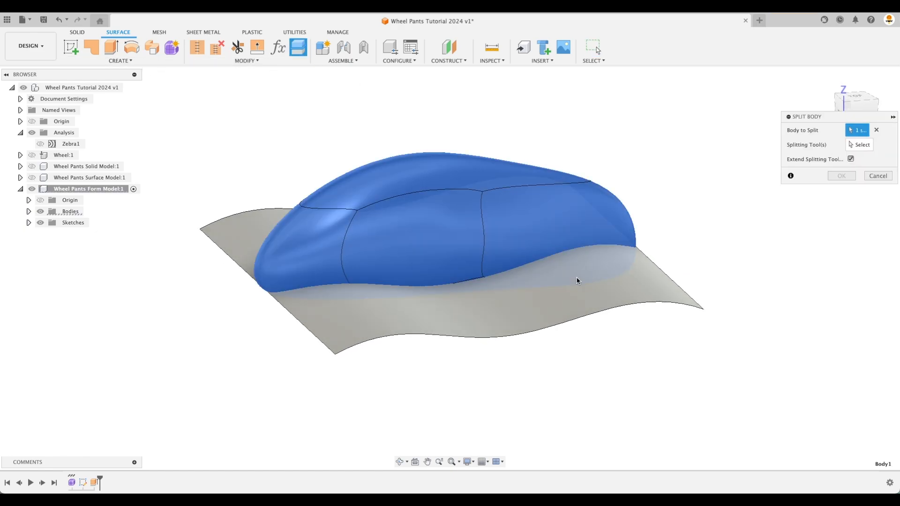
left_click(597, 293)
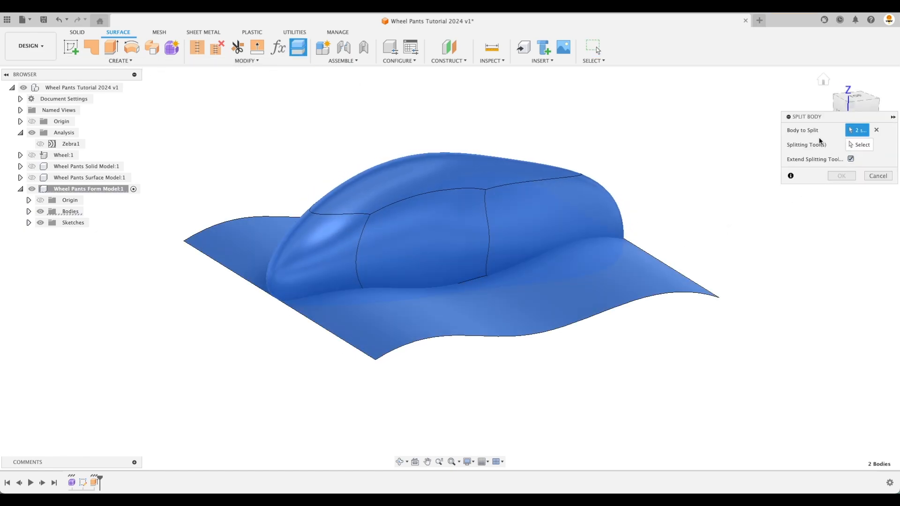
left_click(876, 130)
left_click(583, 203)
left_click(859, 144)
left_click(613, 284)
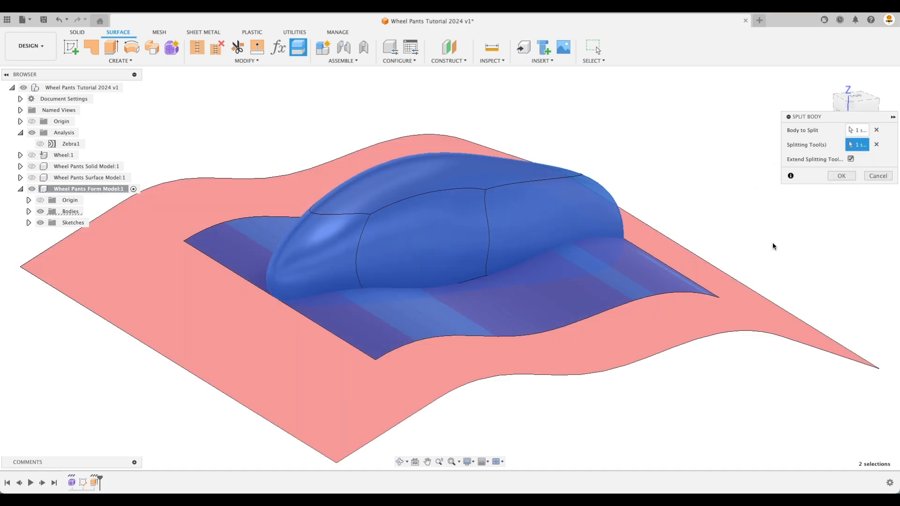
left_click(842, 176)
mouse_move(843, 180)
middle_mouse_down("shift")
mouse_move(539, 261)
mouse_move(472, 263)
mouse_move(516, 297)
mouse_move(568, 317)
mouse_move(596, 301)
mouse_move(400, 277)
middle_mouse_up("shift")
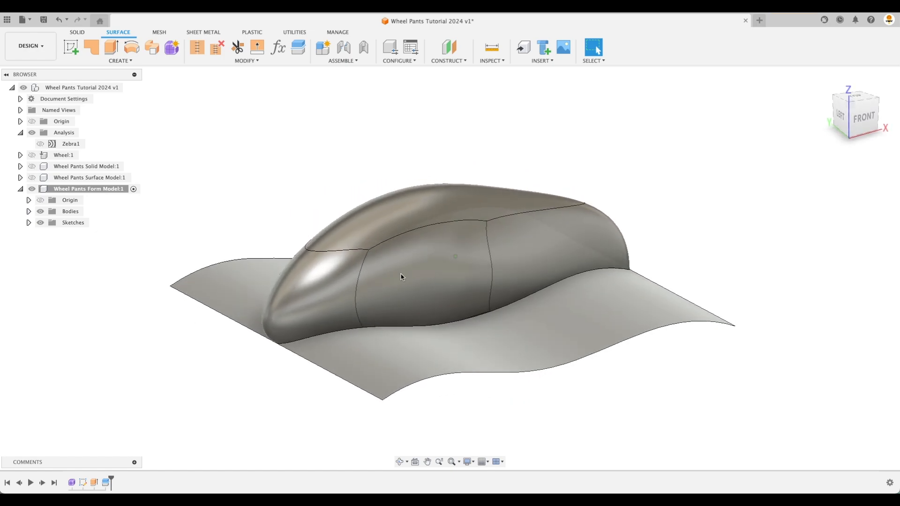
- Hide the wavy splitting surface and the lower cut-off piece, keeping only the upper wheel pant body visible
left_click(29, 211)
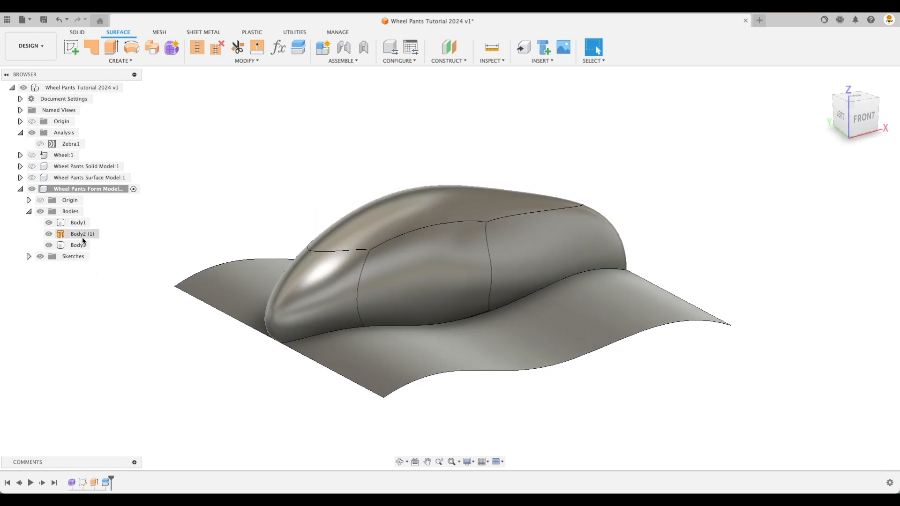
left_click(82, 236)
left_click(78, 246)
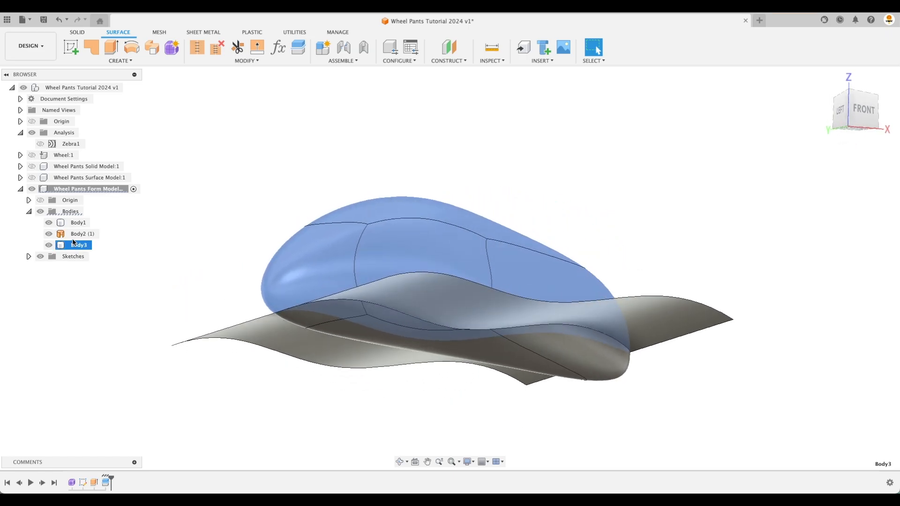
left_click(75, 235)
left_click(49, 234)
left_click(50, 223)
left_click(381, 143)
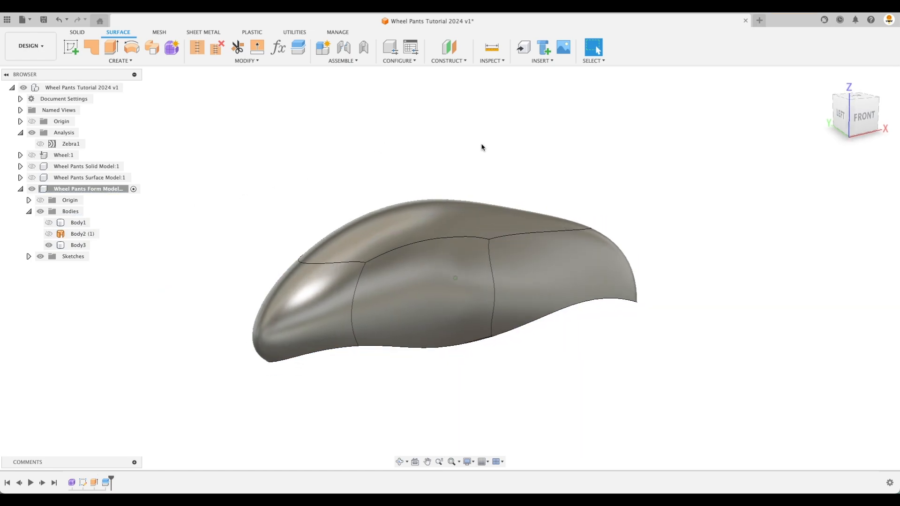
middle_click_drag(560, 244, 510, 297, "shift")
middle_click_drag(486, 264, 356, 103, "shift")
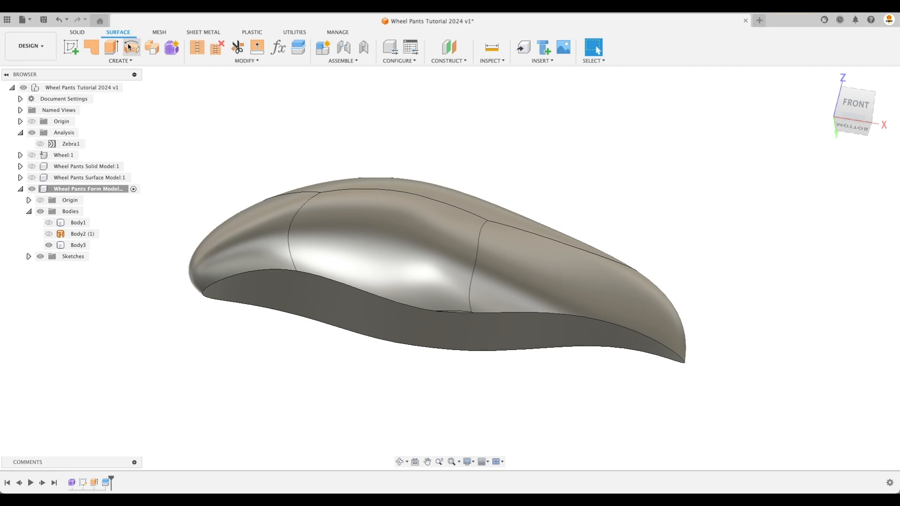
- Show the wheel and shell the upper body open at its wavy underside with a 0.05 in inside thickness
left_click(77, 32)
left_click(346, 49)
middle_click_drag(455, 390, 478, 281, "shift")
left_click(436, 290)
left_click_drag(481, 292, 481, 292)
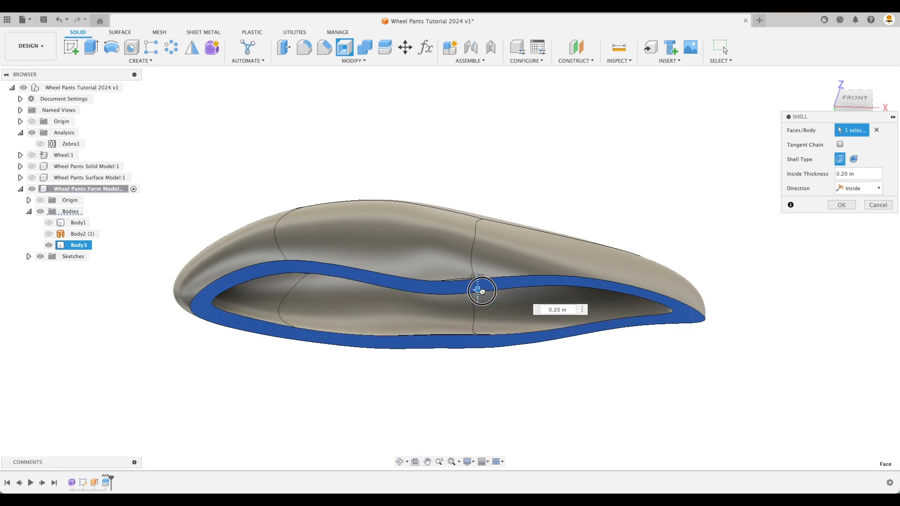
type(".1")
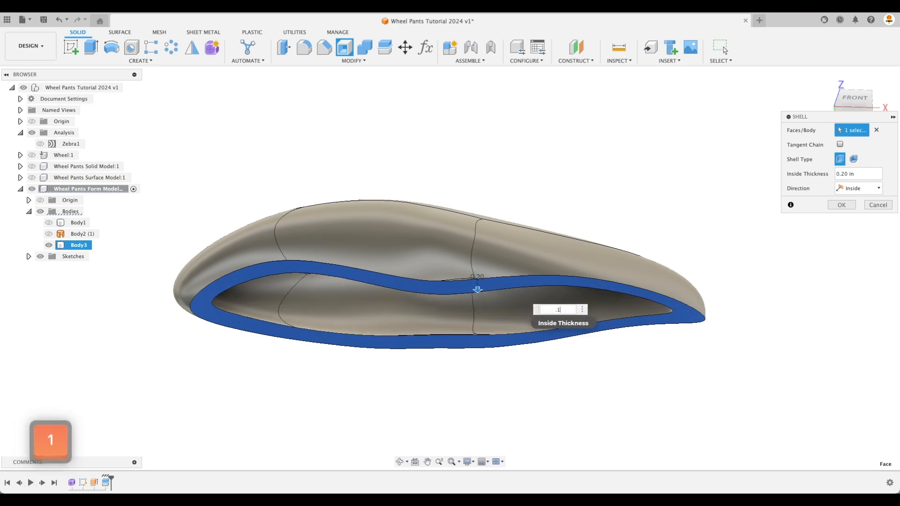
middle_click_drag(510, 316, 529, 302, "shift")
left_click(32, 155)
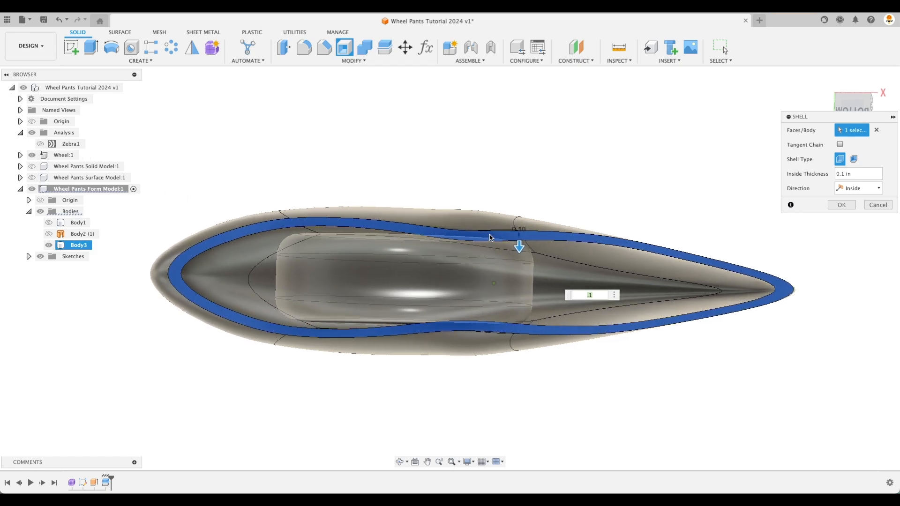
scroll(488, 244, "up", 2)
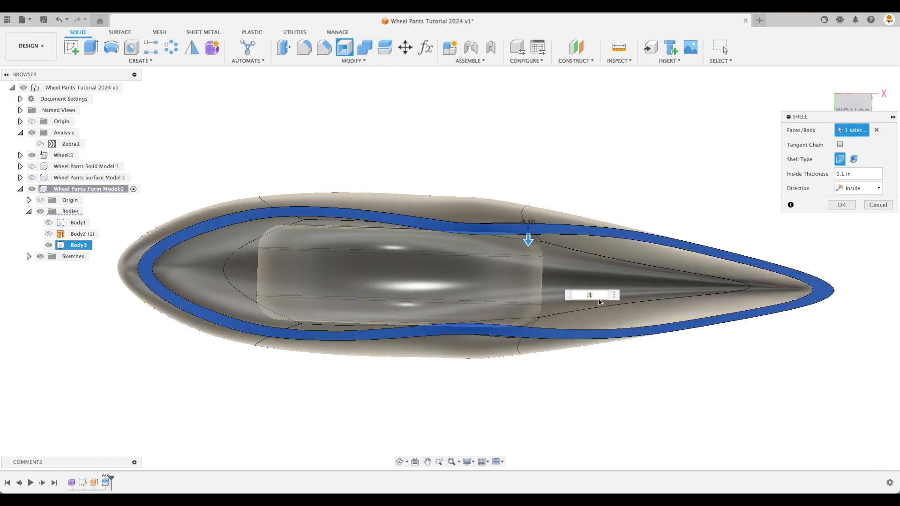
type(".05")
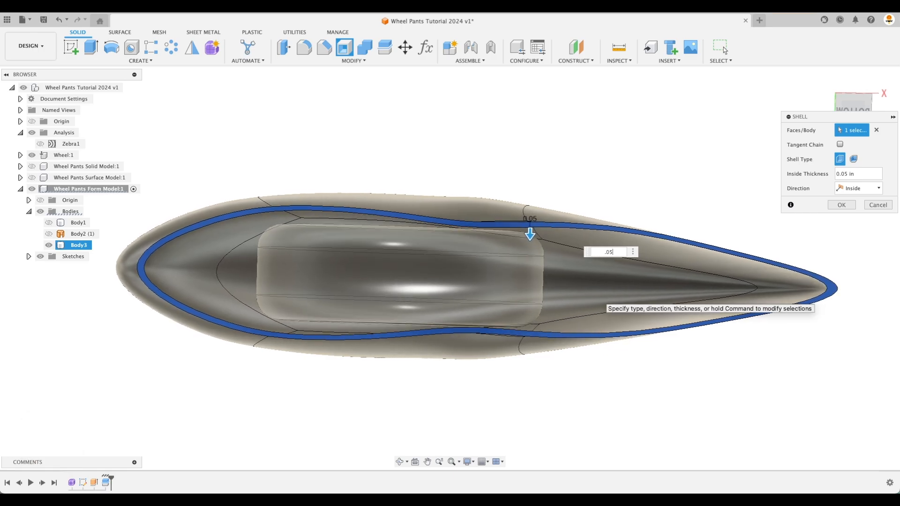
scroll(478, 316, "up", 2)
key("Return")
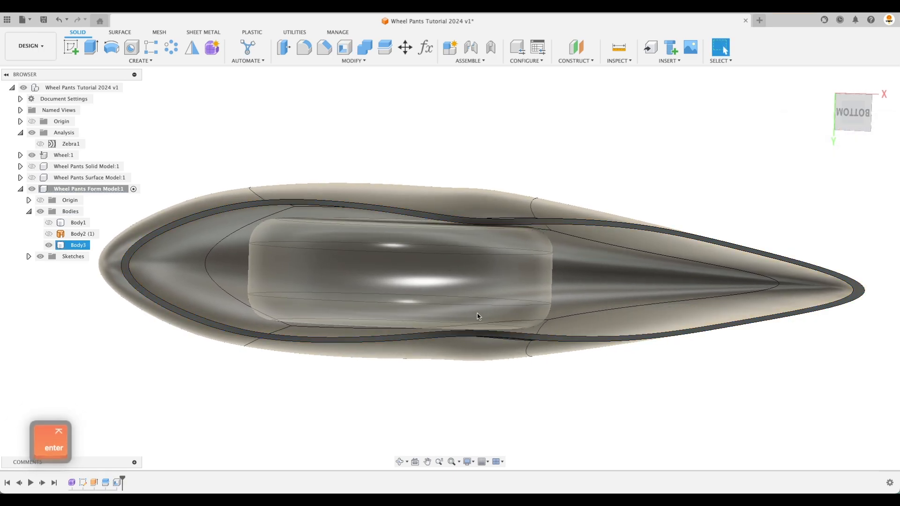
- Search the appearance library for red and apply a red appearance to the shelled wheel pant body
middle_click_drag(482, 279, 484, 335, "shift")
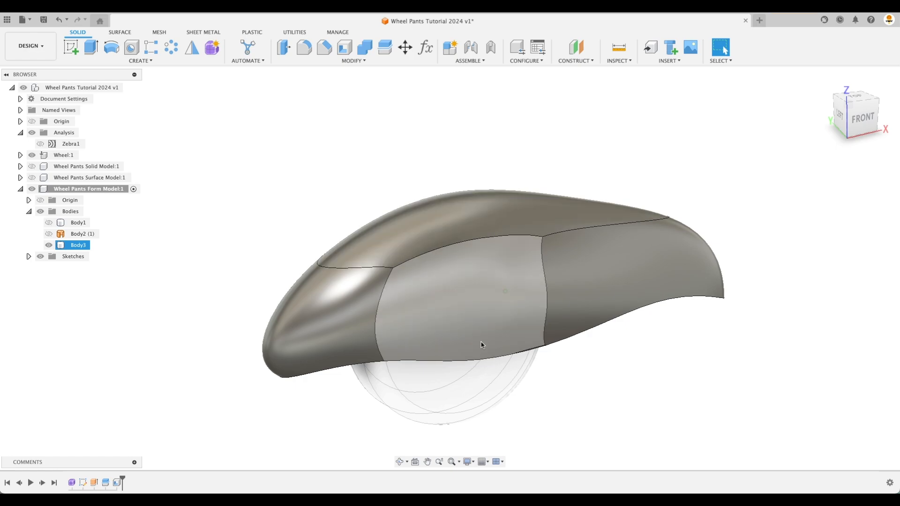
middle_click_drag(566, 380, 525, 352, "shift")
left_click(823, 80)
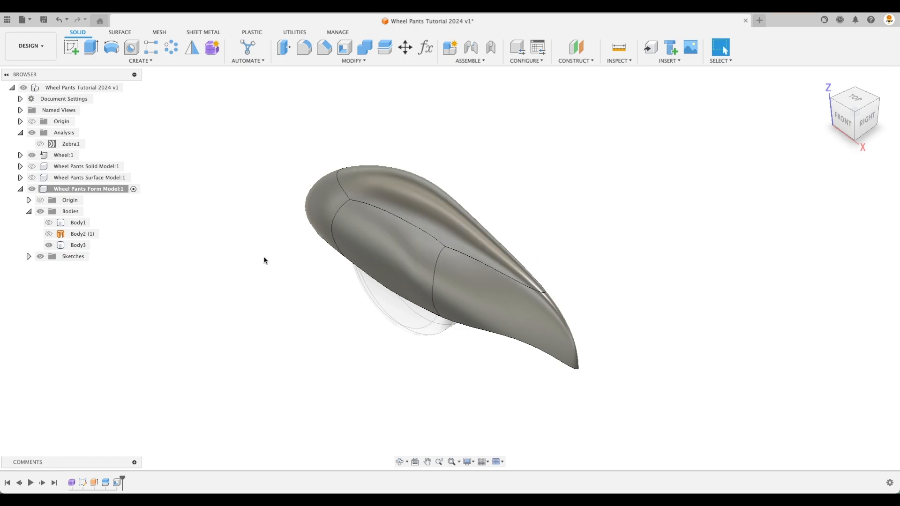
key("a")
left_click(735, 263)
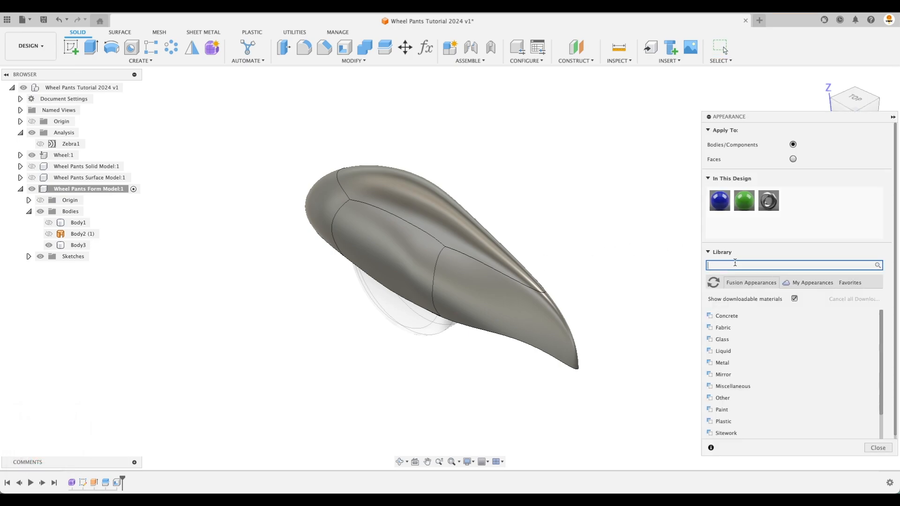
type("red")
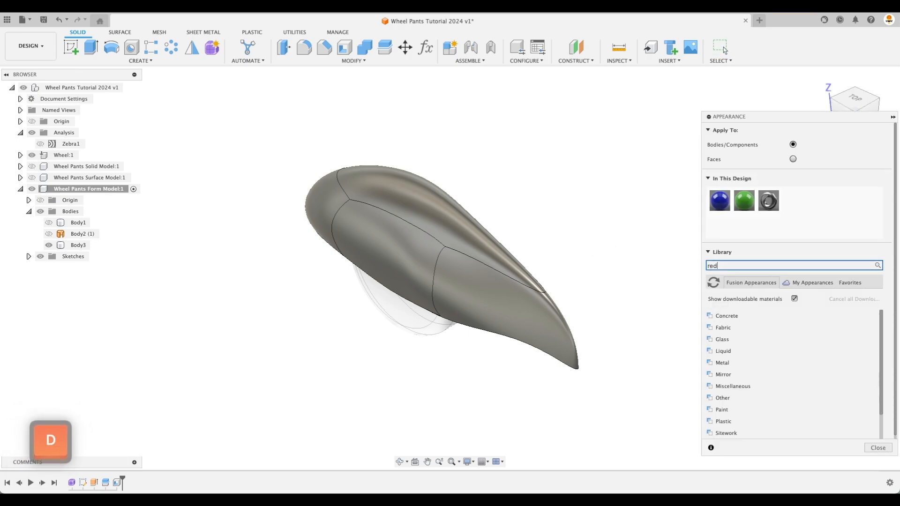
scroll(757, 373, "down", 1)
mouse_move(777, 338)
left_mouse_down()
mouse_move(796, 344)
mouse_move(528, 301)
left_mouse_up()
left_click(877, 435)
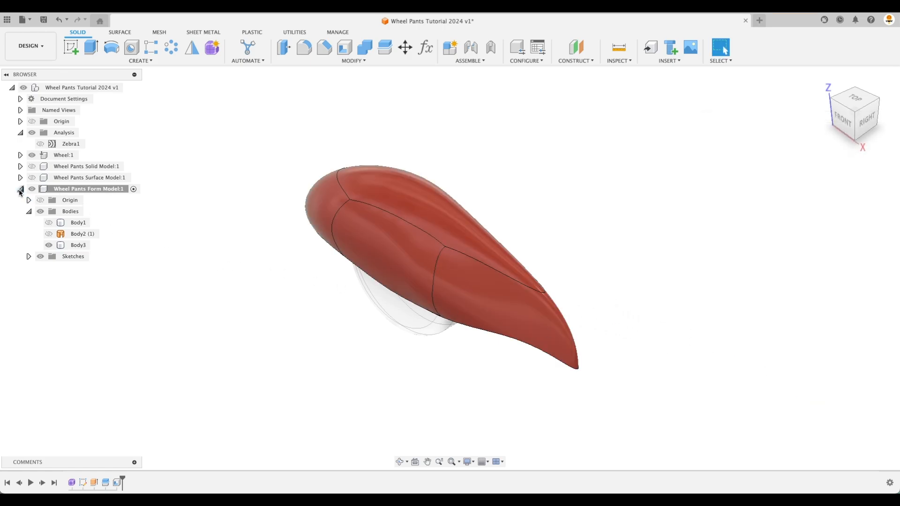
- Show the surface model in place of the form model and activate the top-level assembly
left_click(29, 212)
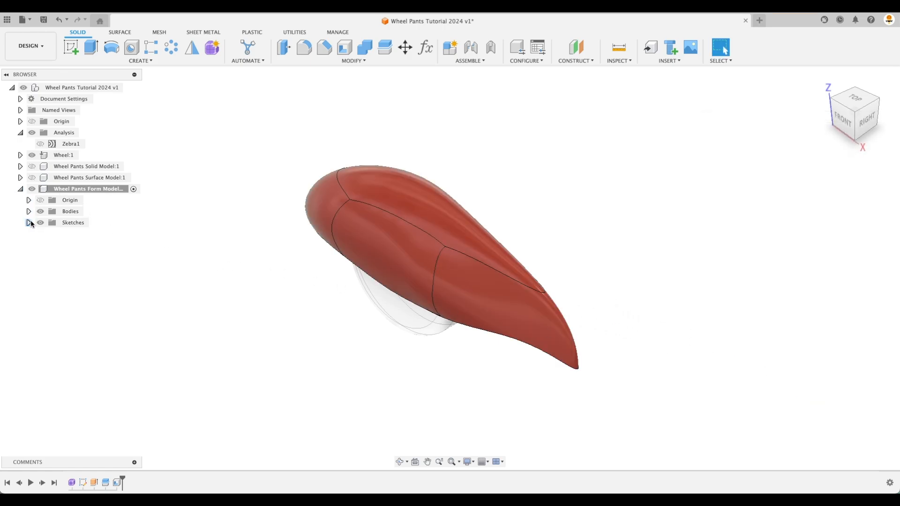
left_click(21, 188)
left_click(32, 189)
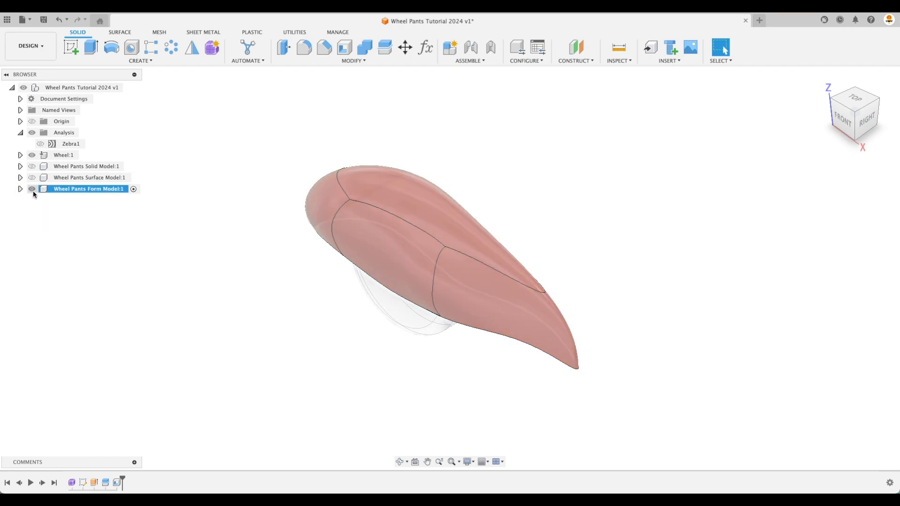
left_click(32, 182)
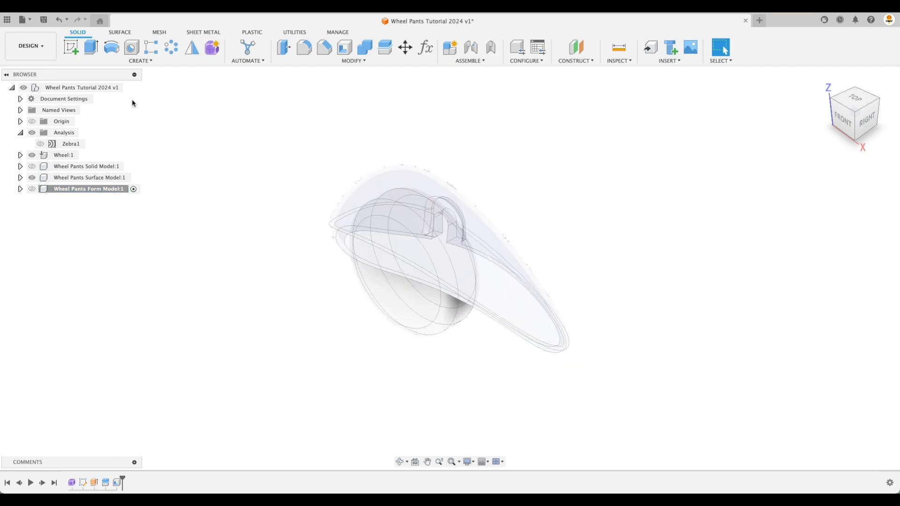
left_click(130, 88)
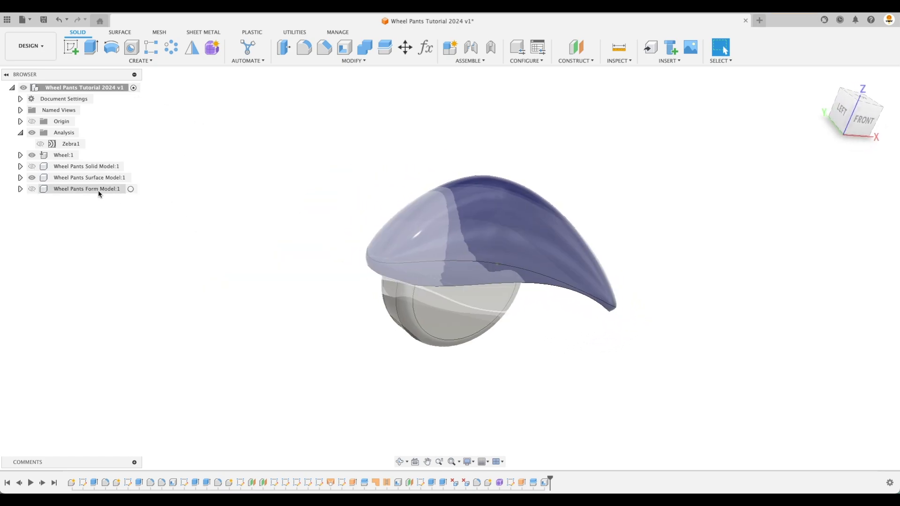
- Examine the green solid and red form wheel pants over the wheel, showing one model at a time
left_click(31, 177)
left_click(32, 166)
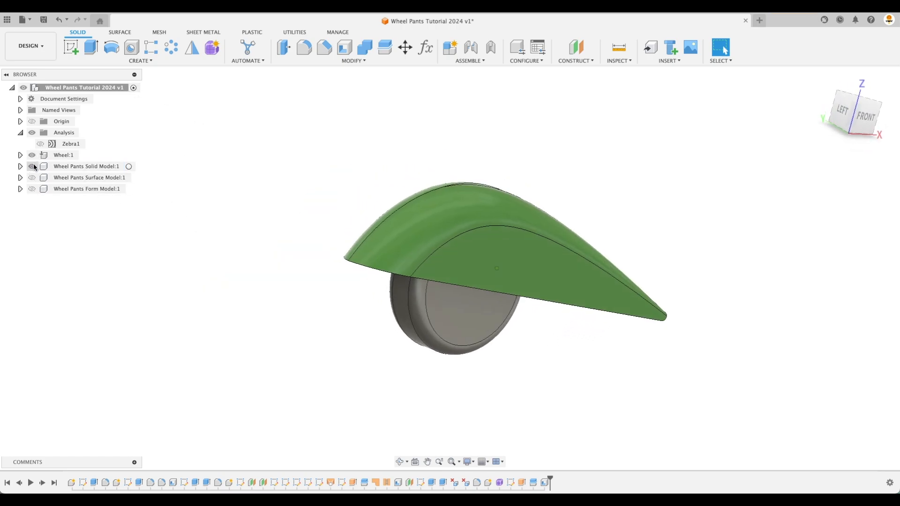
left_click(32, 166)
left_click(31, 189)
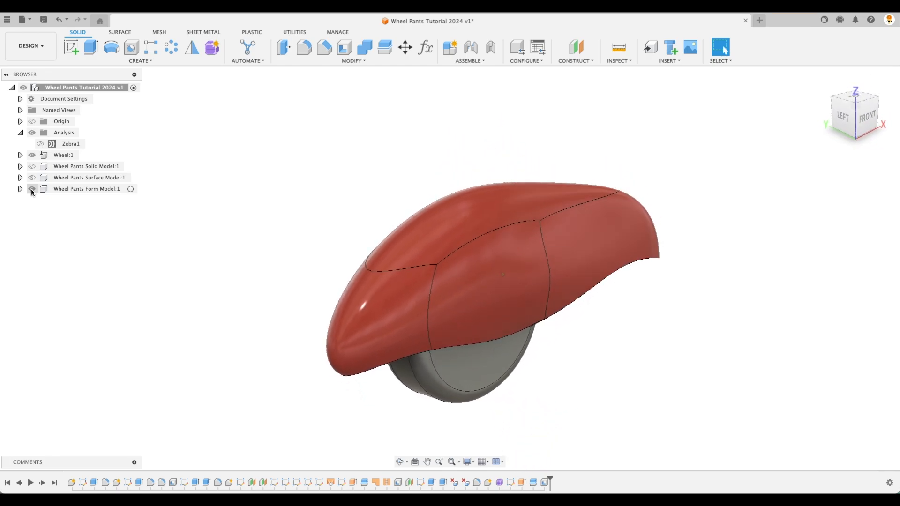
left_click(32, 190)
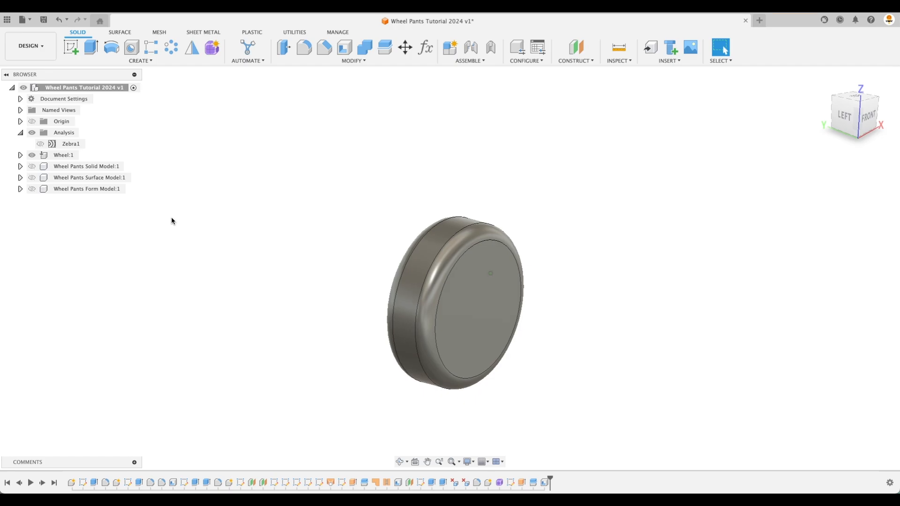
- Compare the solid, surface and form wheel pants by toggling their visibility, ending with only the surface model over the wheel
left_click(32, 178)
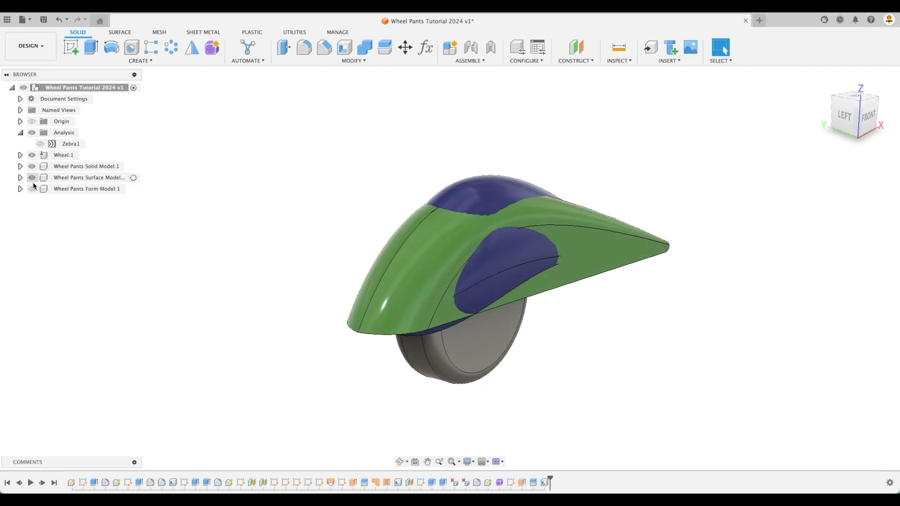
left_click(32, 189)
left_click(33, 188)
left_click(31, 178)
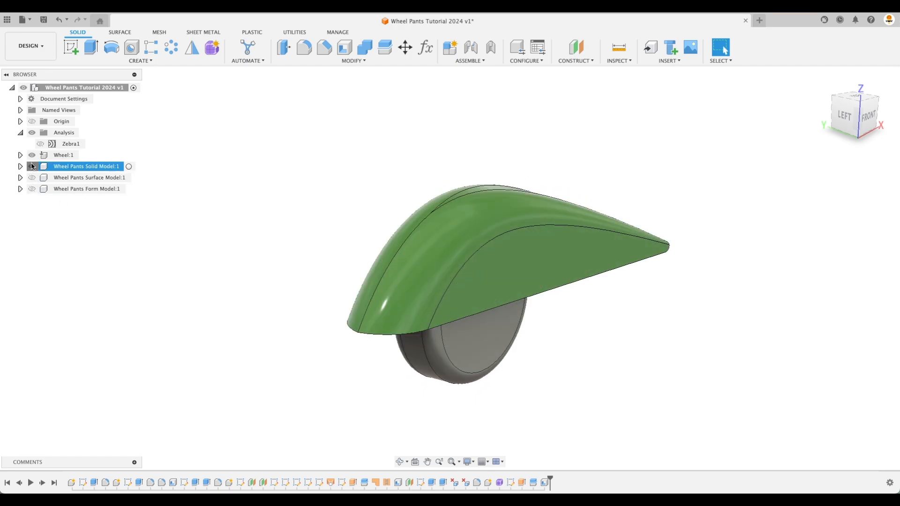
left_click(32, 166)
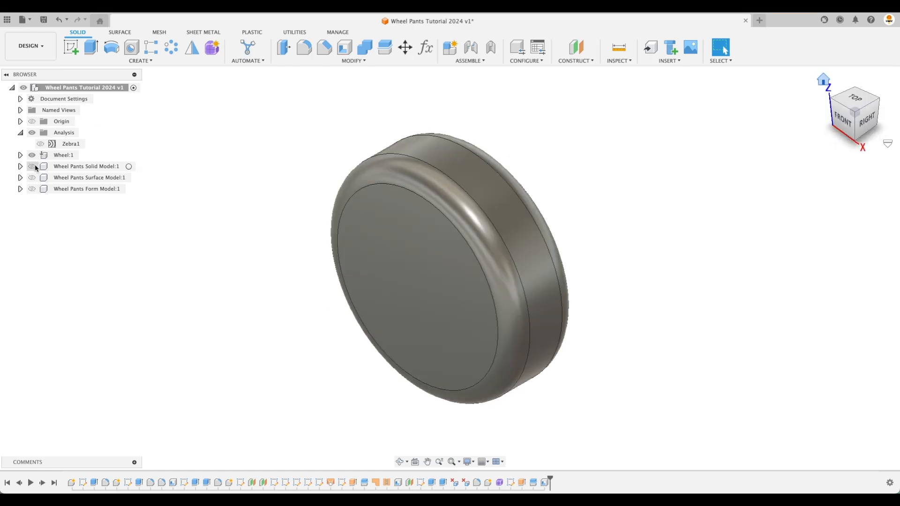
left_click(32, 167)
left_click(32, 167)
left_click(32, 177)
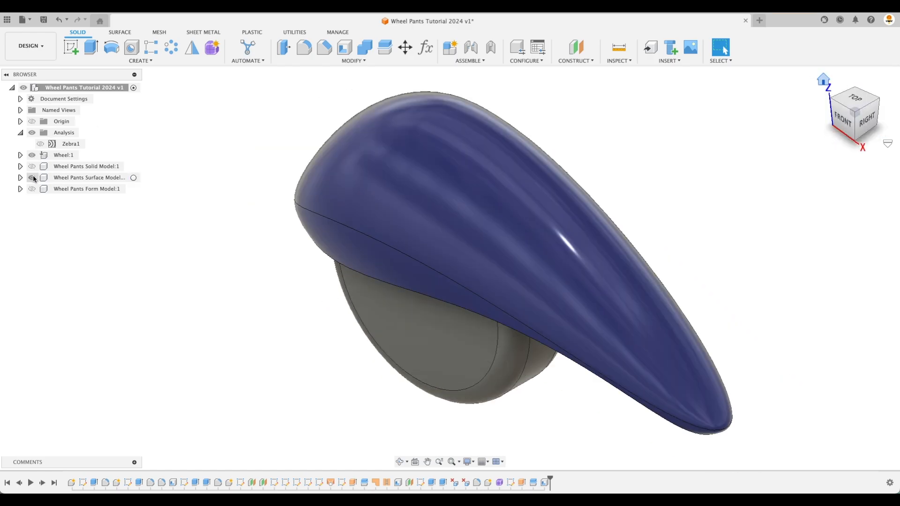